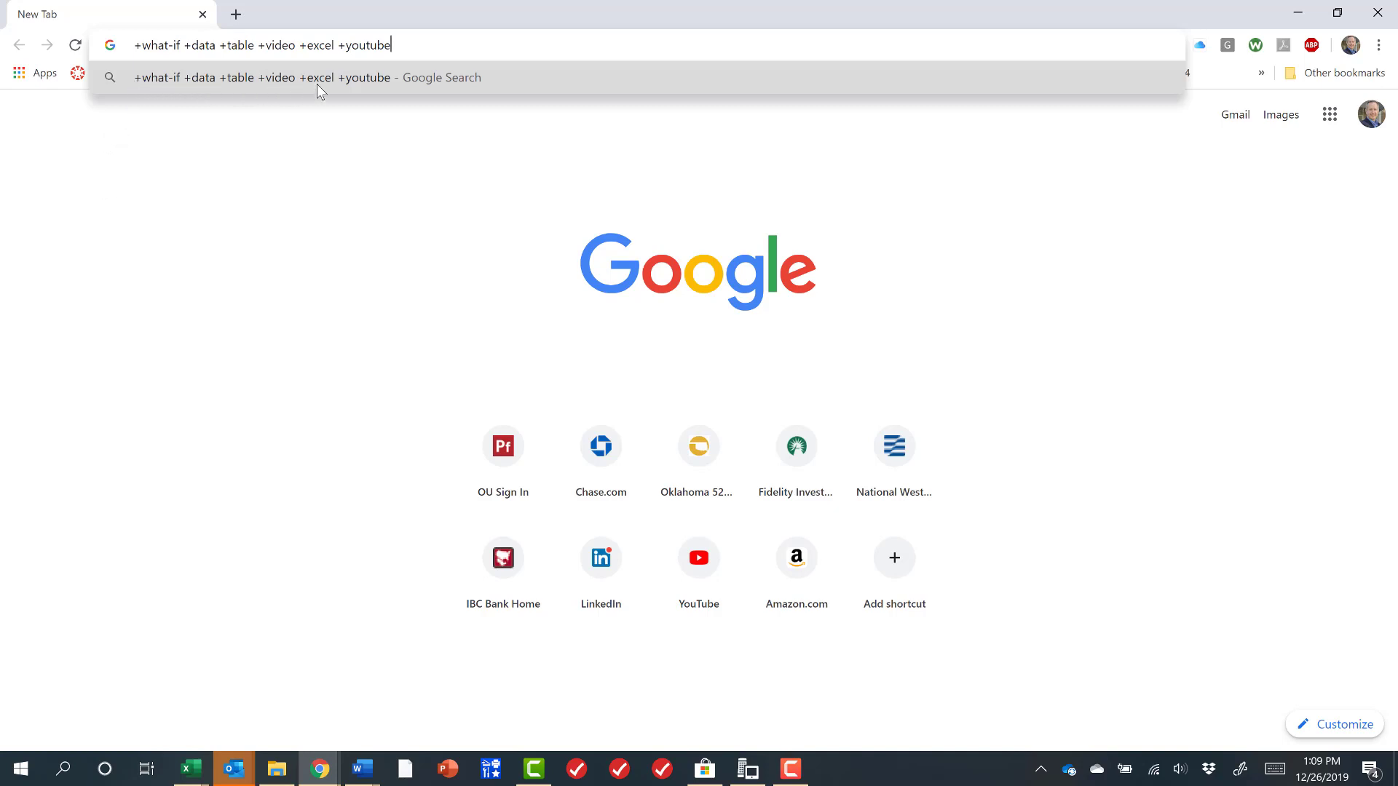
# Step: Search Google for "+what-if +data +table +video +excel +youtube" and switch to the Video 01 - Intro workbook in Excel
pyautogui.click(370, 86)
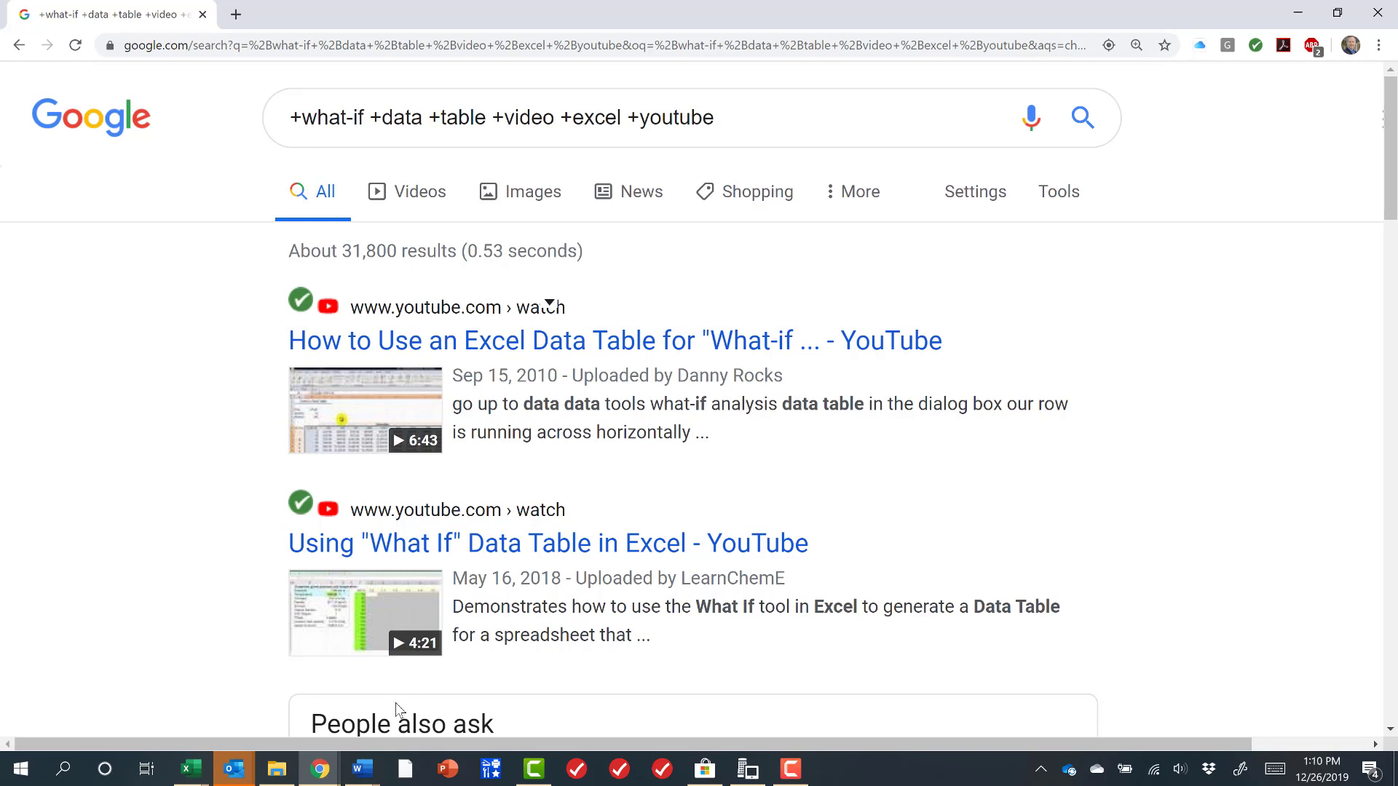
pyautogui.click(191, 769)
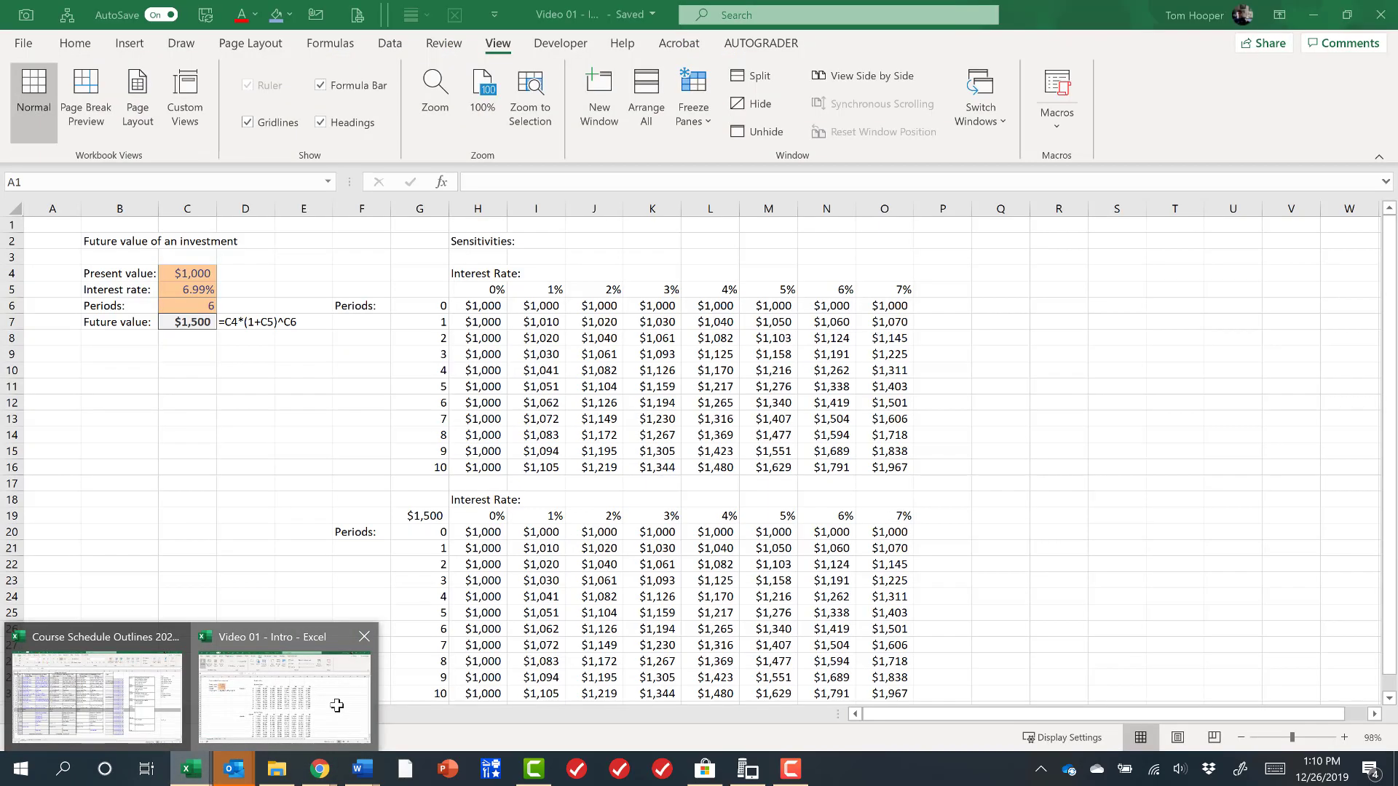
pyautogui.click(324, 709)
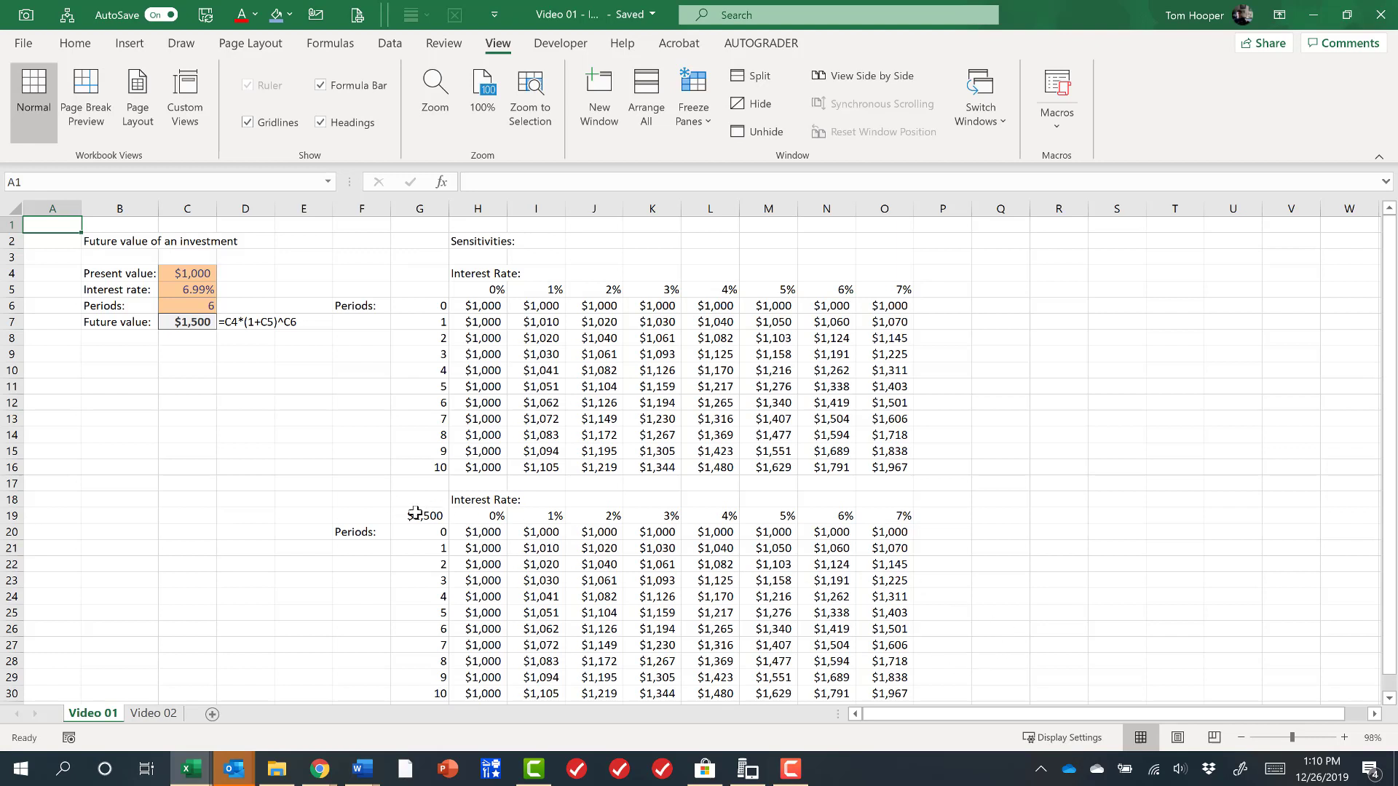
# Step: Examine both future value sensitivity tables, including the lower table's interest rates, periods, corner formula in G19 and results in H20:O30
pyautogui.moveTo(429, 514); pyautogui.dragTo(888, 695)
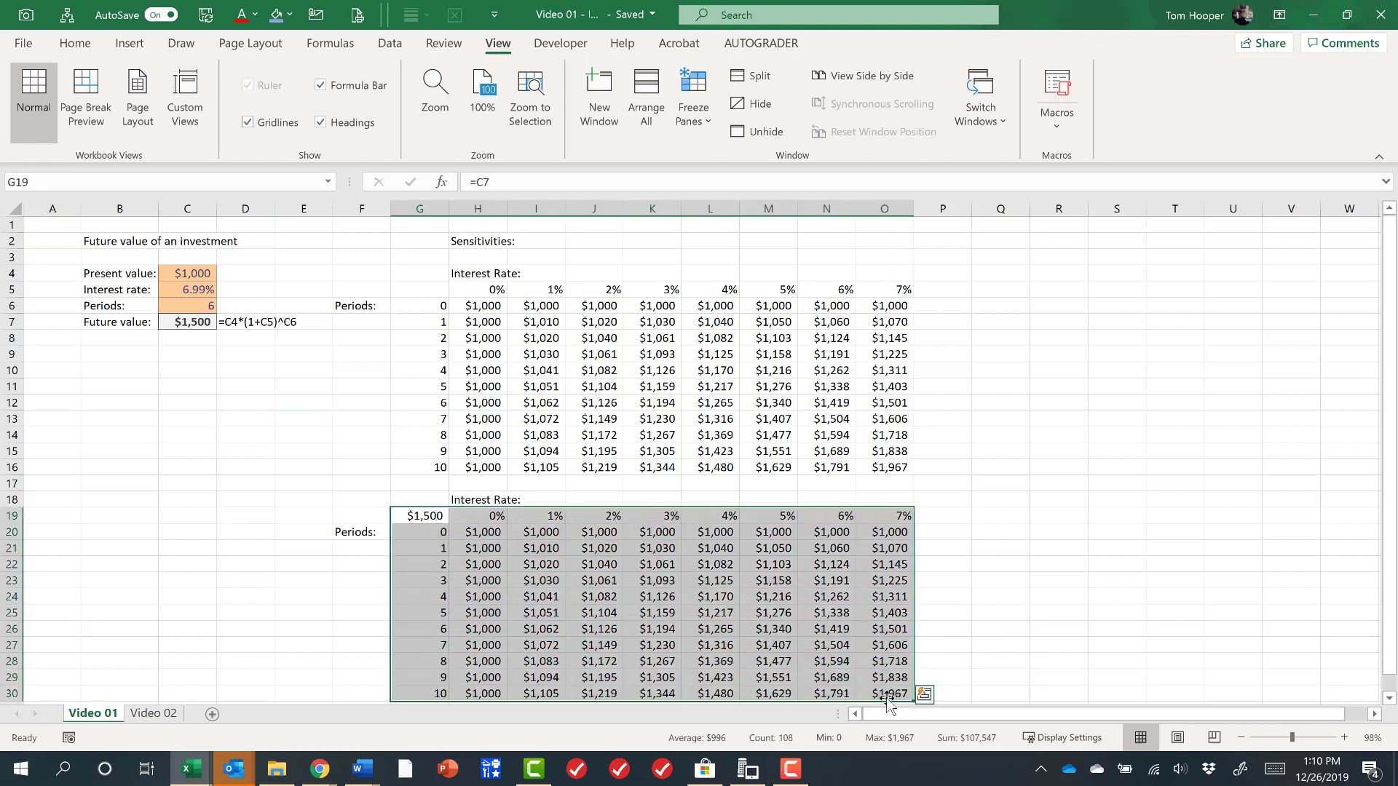
pyautogui.moveTo(424, 292); pyautogui.dragTo(877, 470)
pyautogui.click(419, 290)
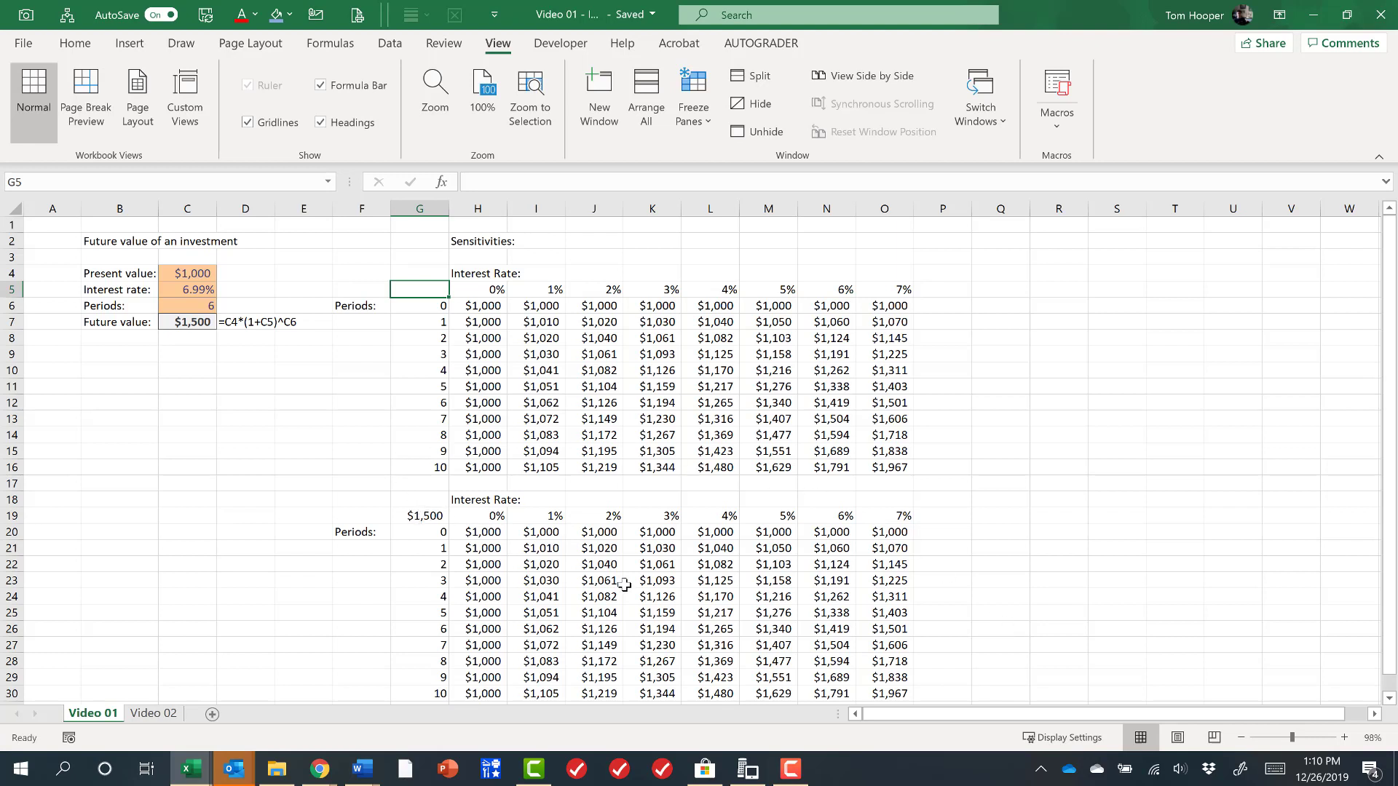
pyautogui.moveTo(477, 517); pyautogui.dragTo(862, 515)
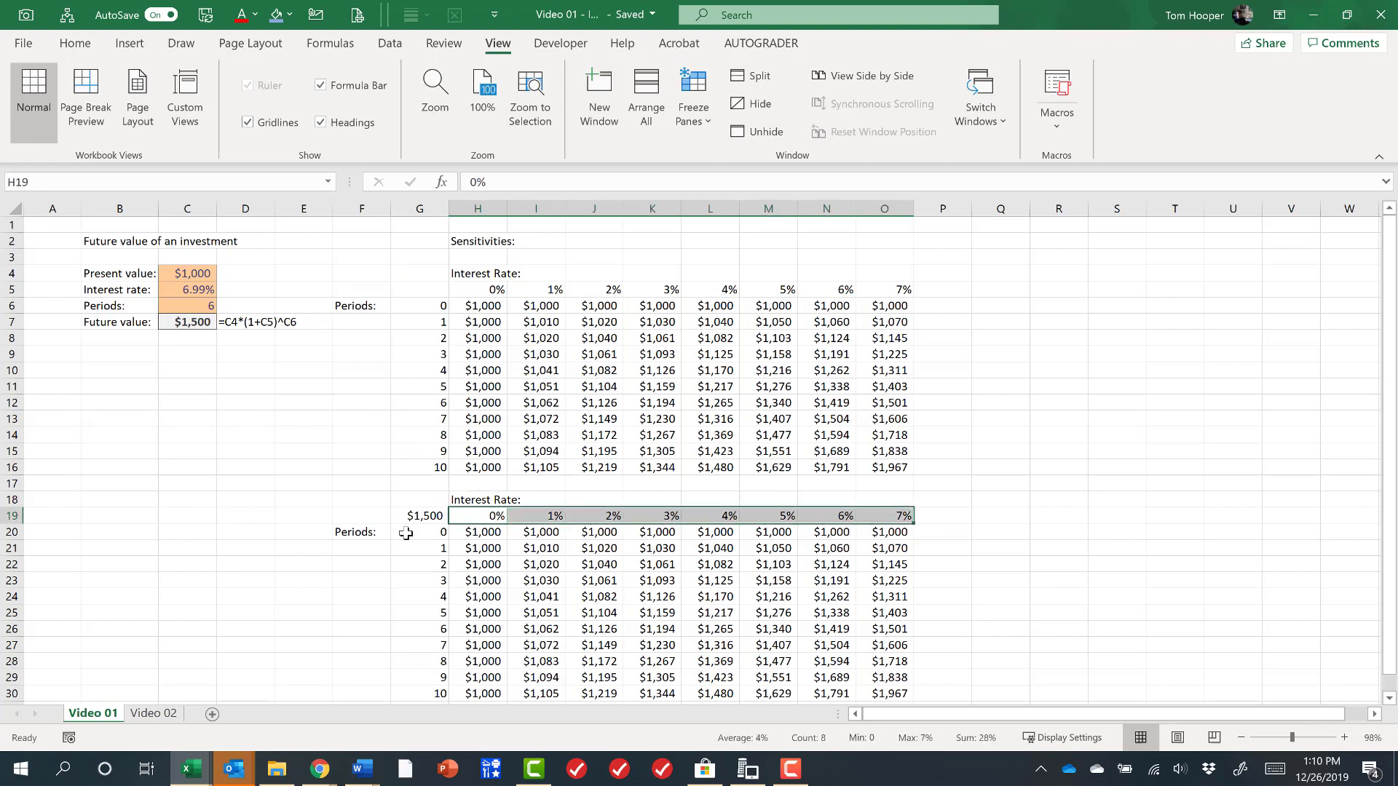
pyautogui.moveTo(426, 535); pyautogui.dragTo(430, 693)
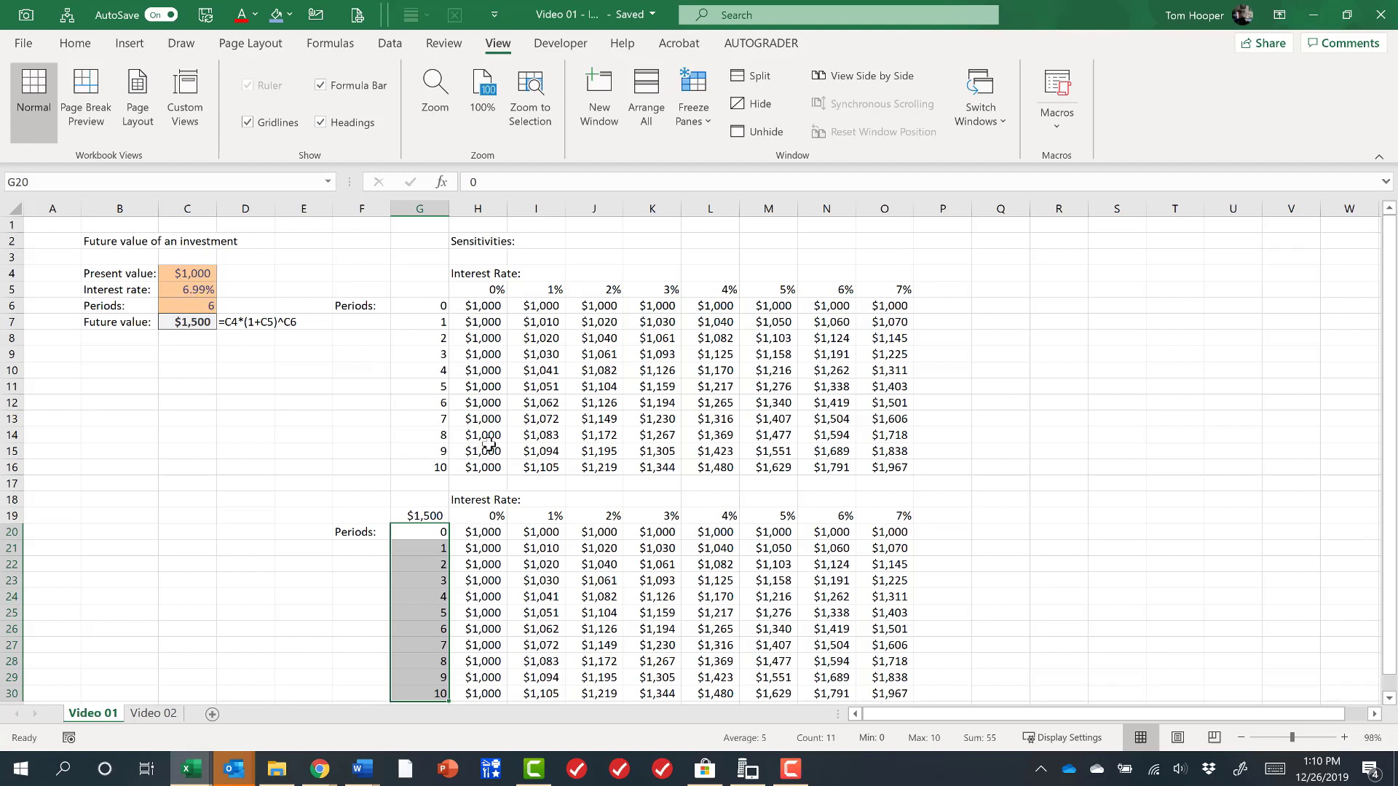
pyautogui.click(415, 516)
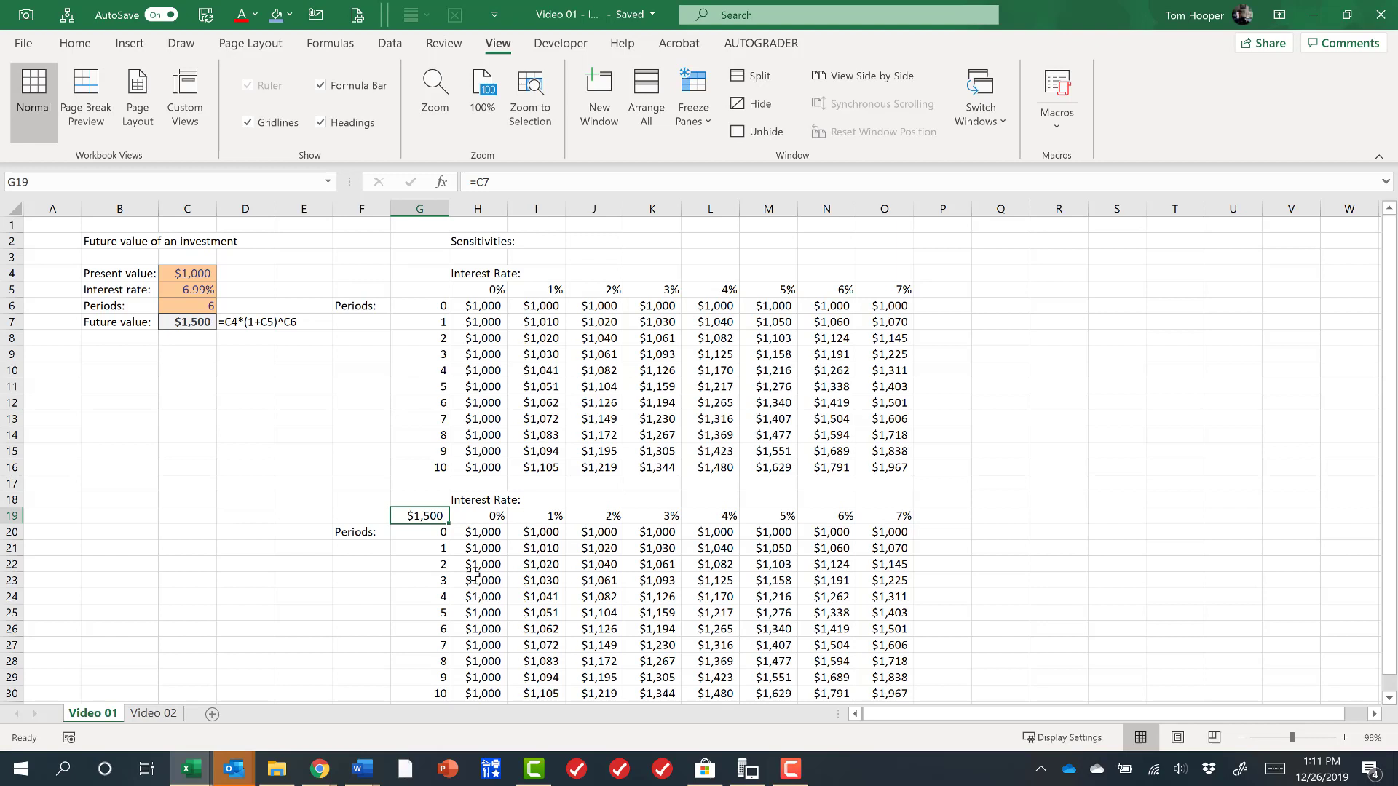
pyautogui.moveTo(480, 532); pyautogui.dragTo(922, 694)
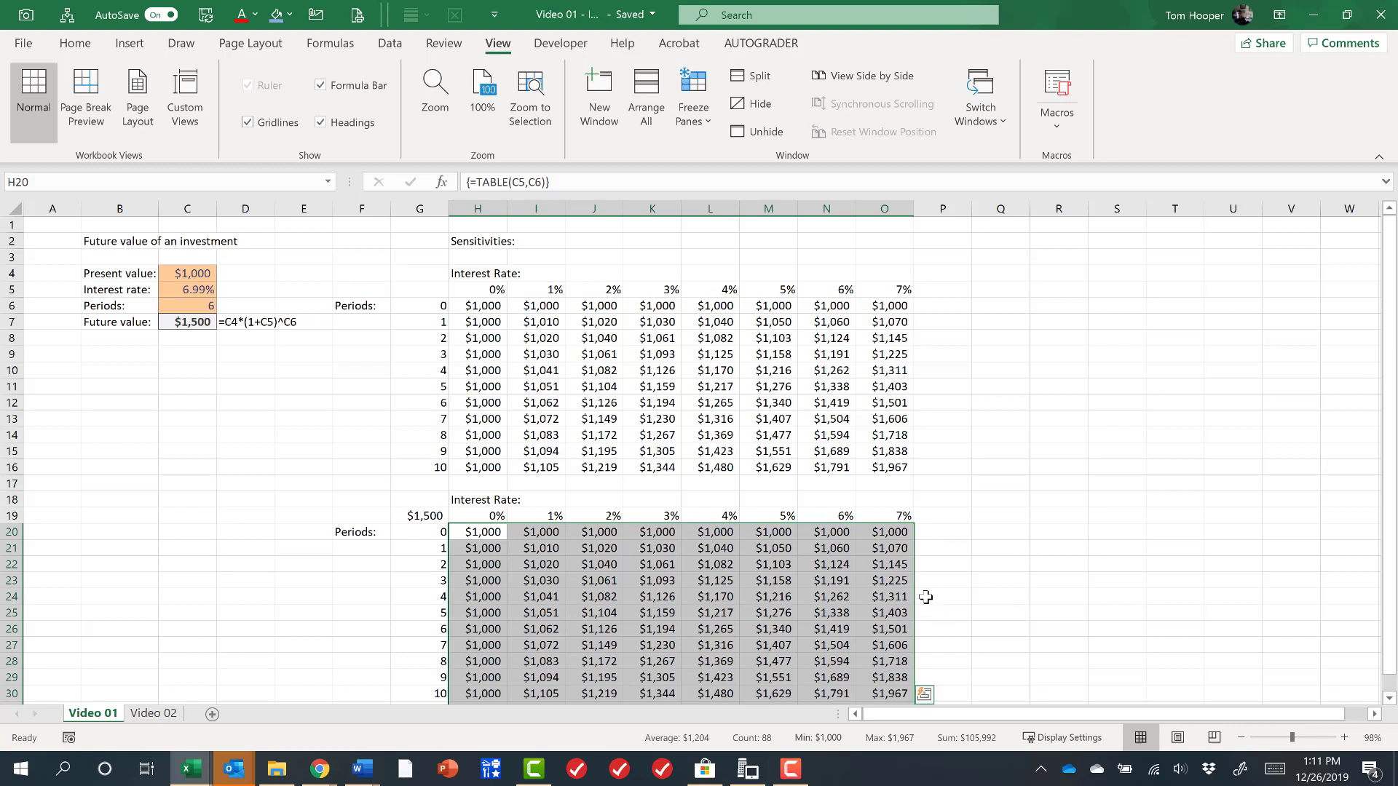
# Step: Apply All Borders to the lower sensitivity table's result cells H20:O30
pyautogui.click(487, 533)
pyautogui.keyDown('shift'); pyautogui.click(890, 693); pyautogui.keyUp('shift')
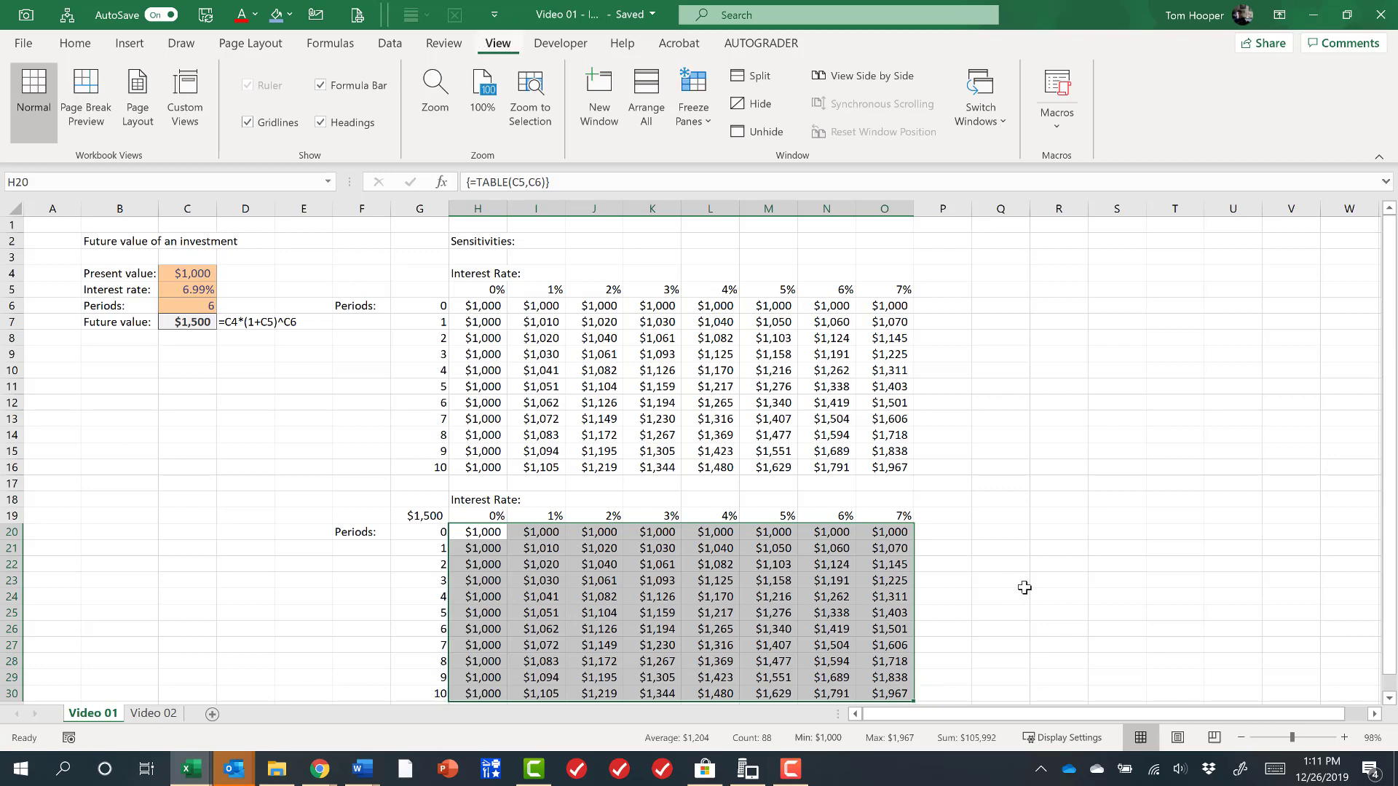
pyautogui.hotkey('alt', 'h')
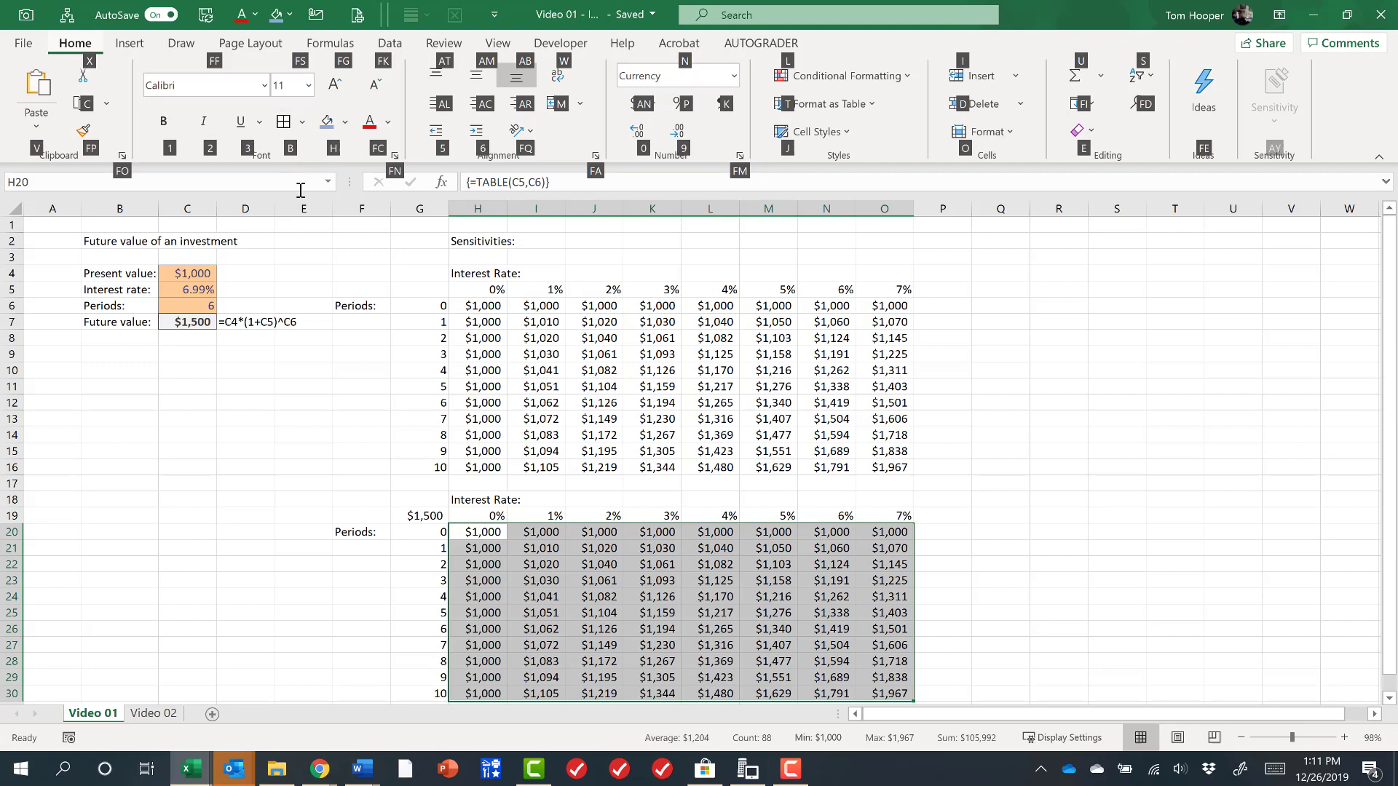
pyautogui.press('b')
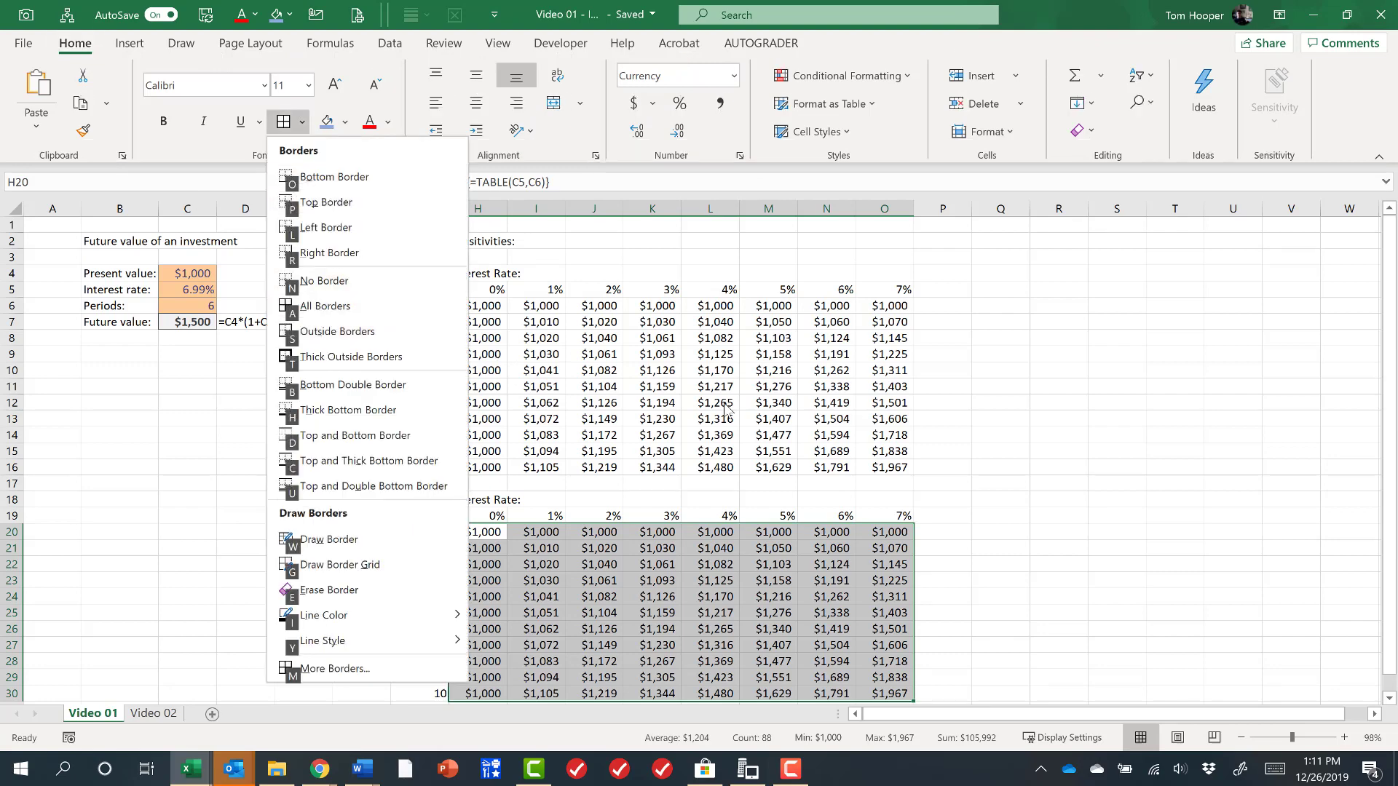
pyautogui.press('a')
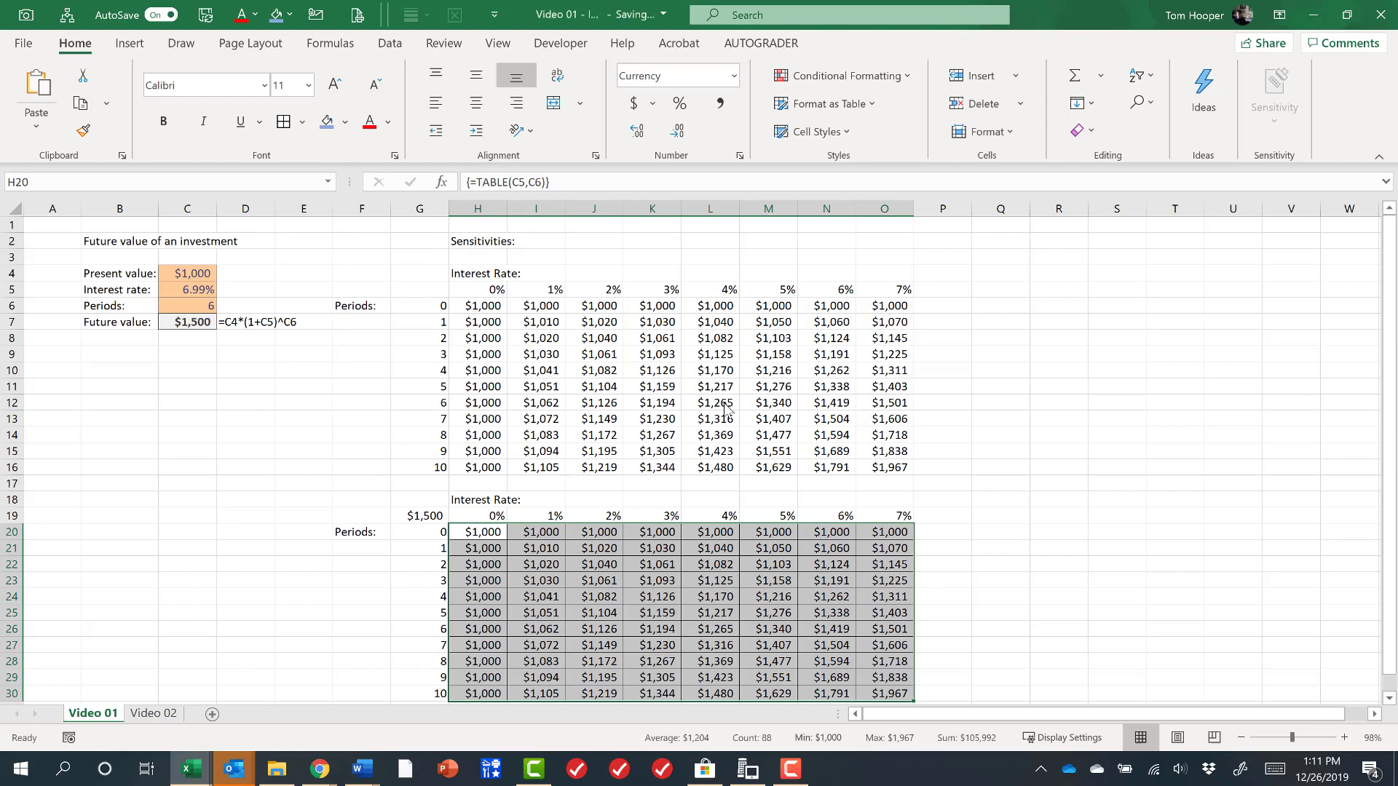
# Step: Fill the lower table's interest rate headings H19:O19 with the light blue theme color two shades below the base blue
pyautogui.click(475, 514)
pyautogui.moveTo(475, 514); pyautogui.dragTo(899, 516)
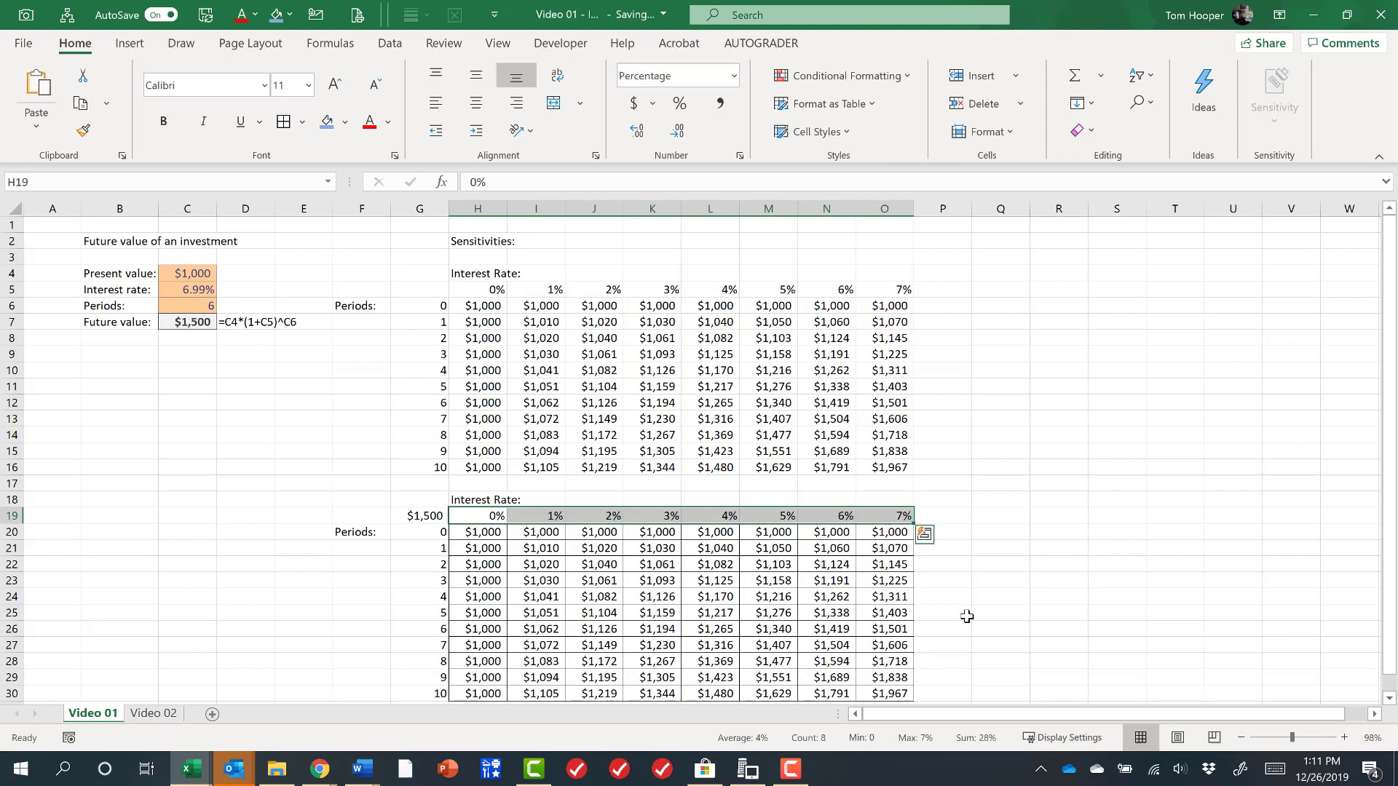
pyautogui.hotkey('alt', 'h')
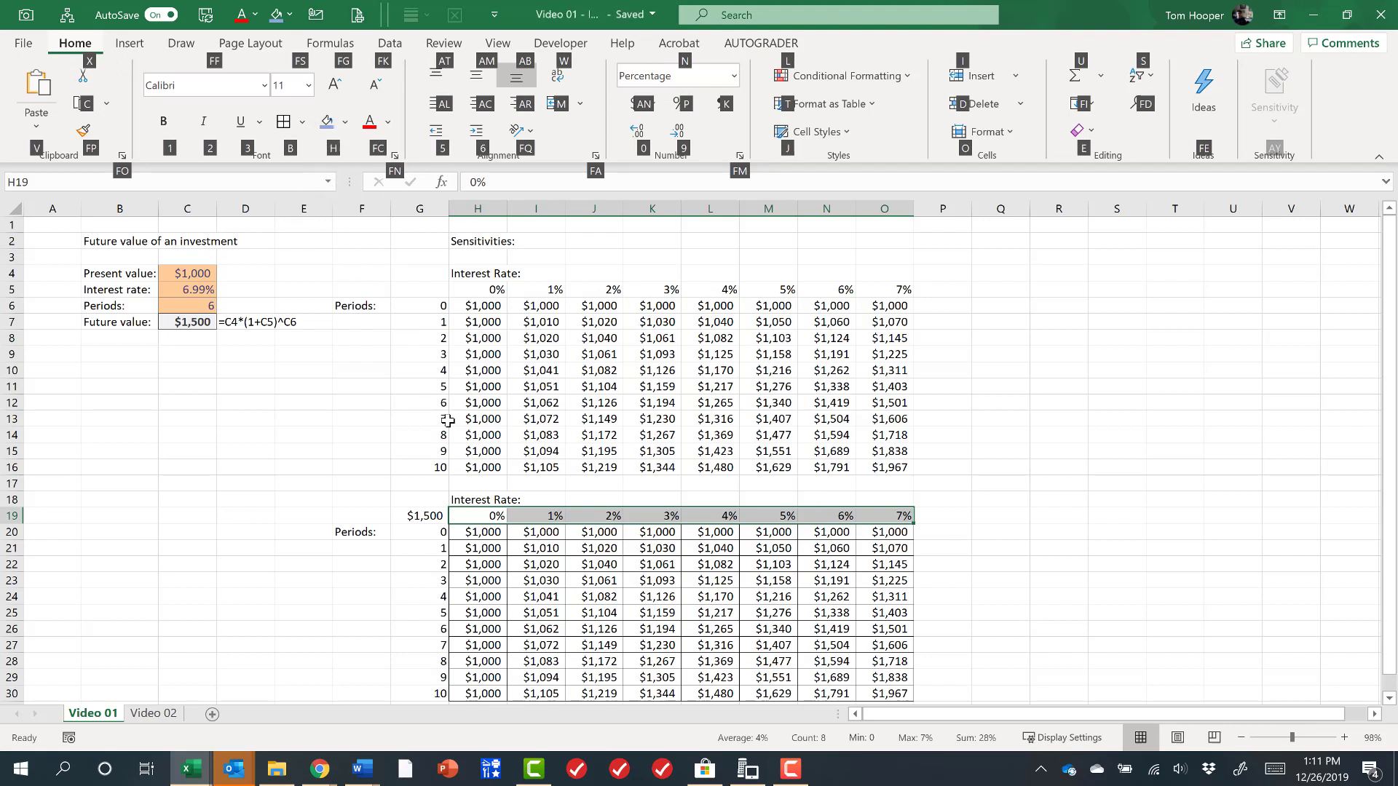
pyautogui.press('h')
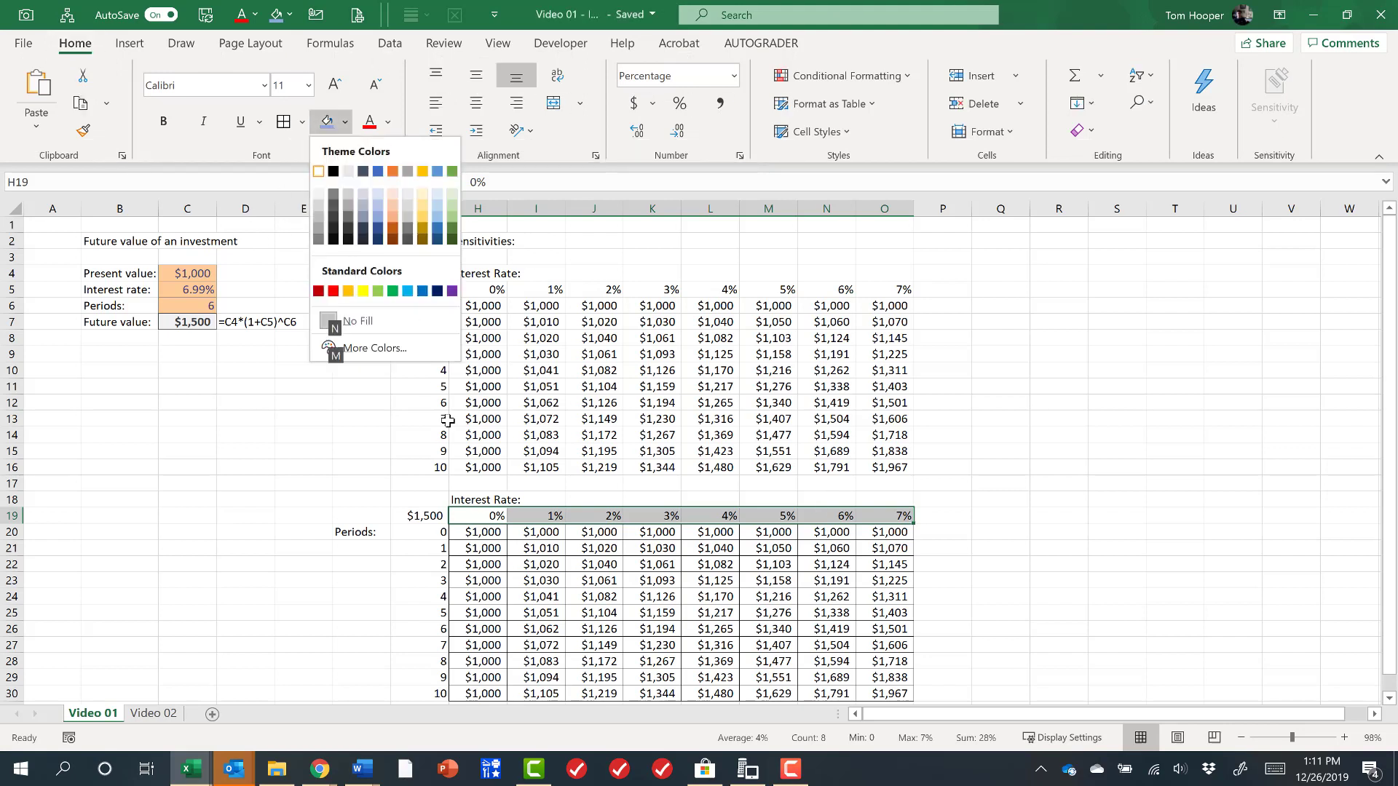
pyautogui.press('Down')
pyautogui.press('Down')
pyautogui.press('Right')
pyautogui.press('Right')
pyautogui.press('Right')
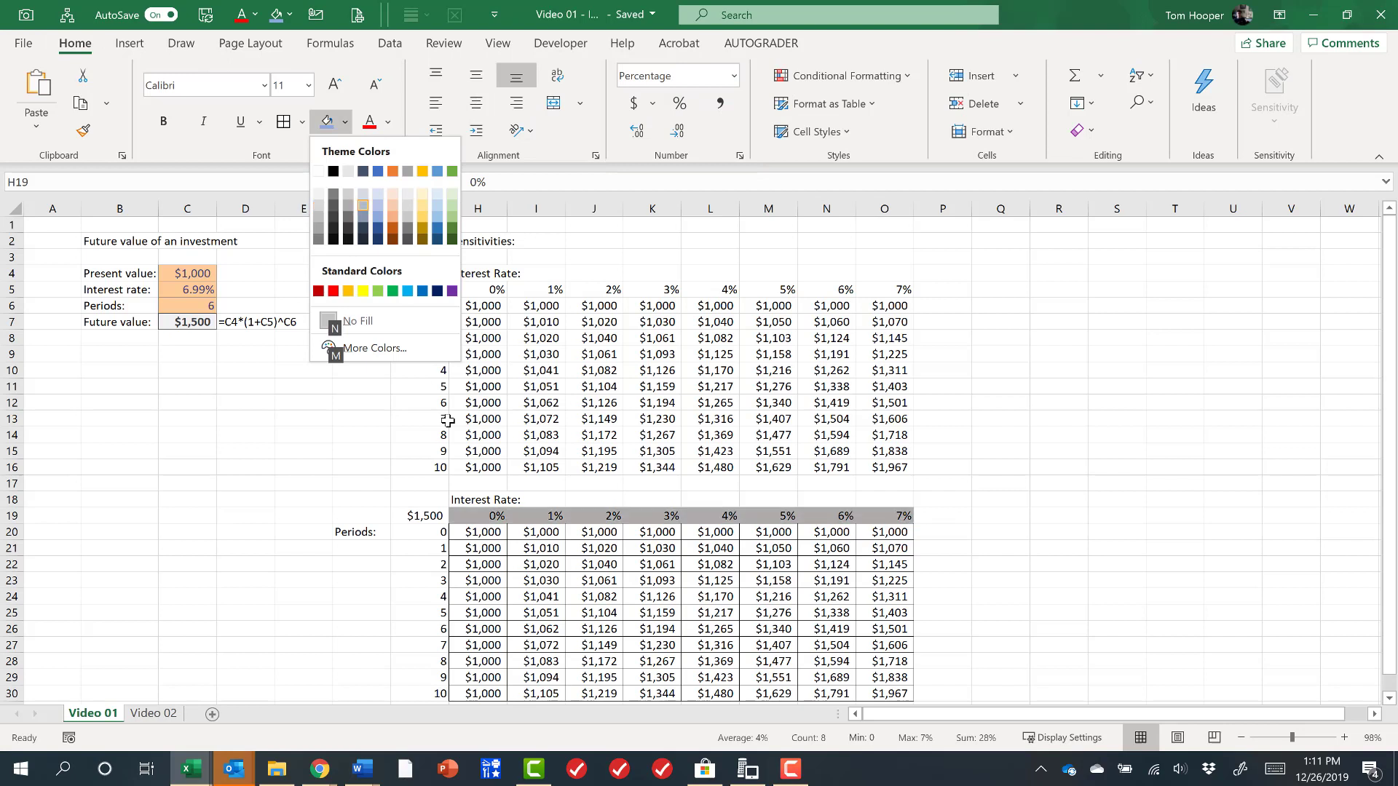
pyautogui.press('Right')
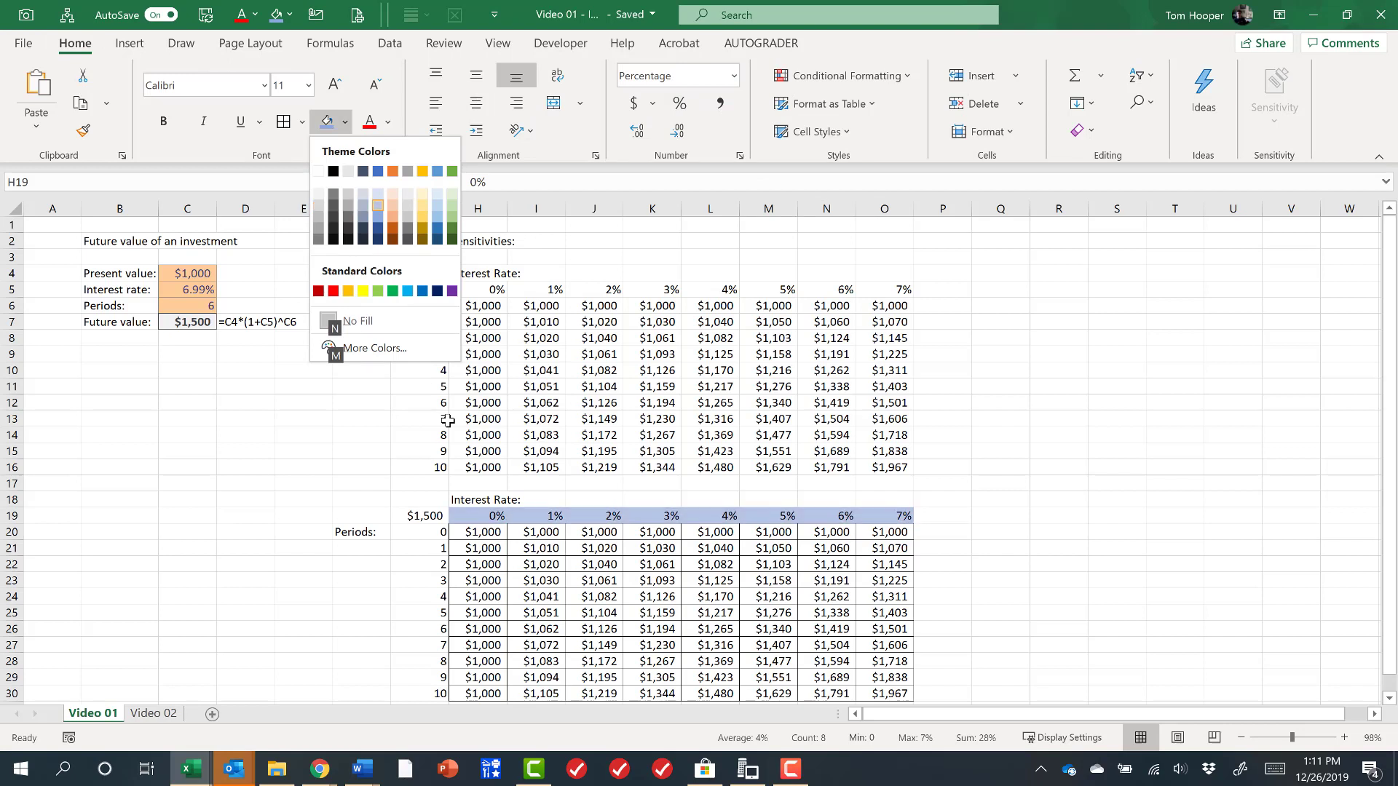
pyautogui.press('Return')
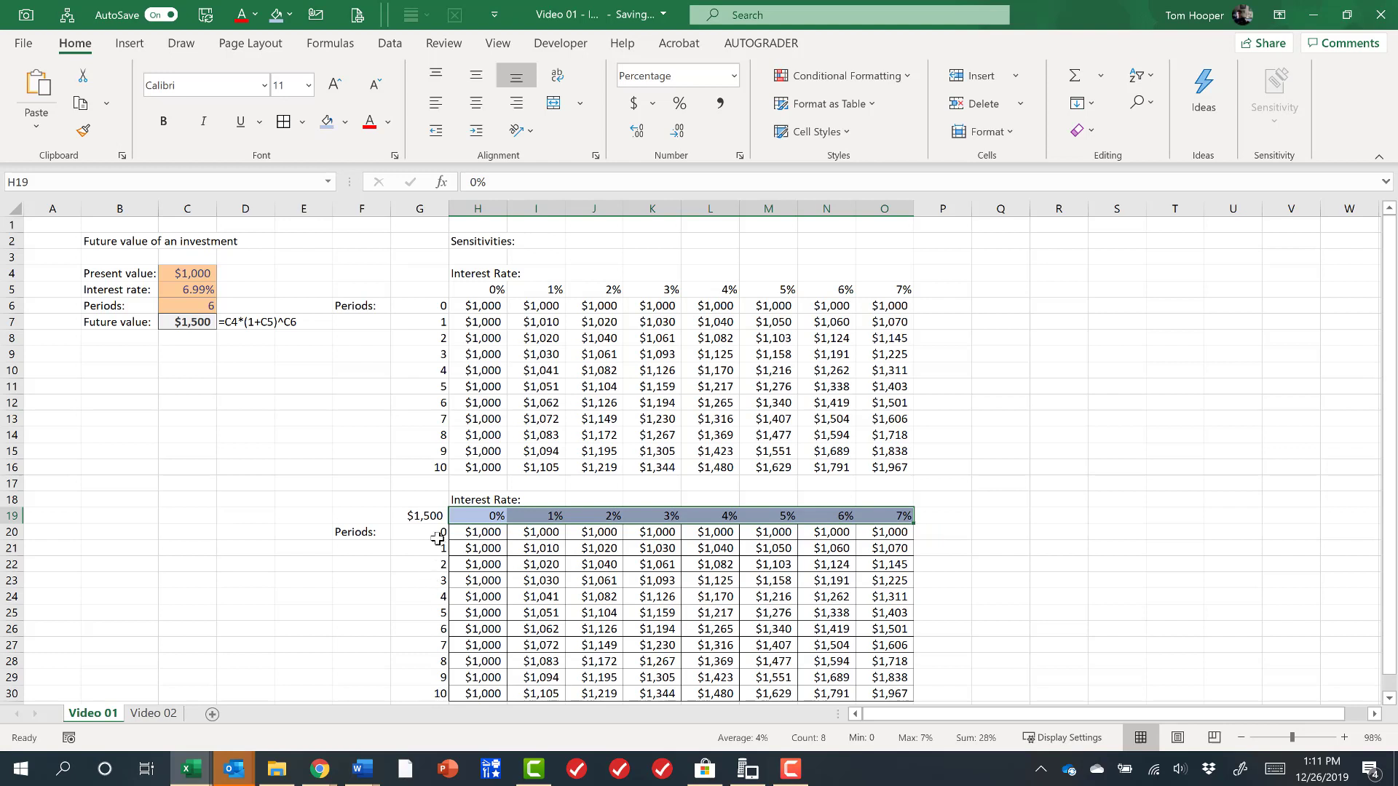
# Step: Fill the lower table's period values G20:G30 with the same light blue theme color as the interest rate headings
pyautogui.moveTo(438, 538); pyautogui.dragTo(421, 691)
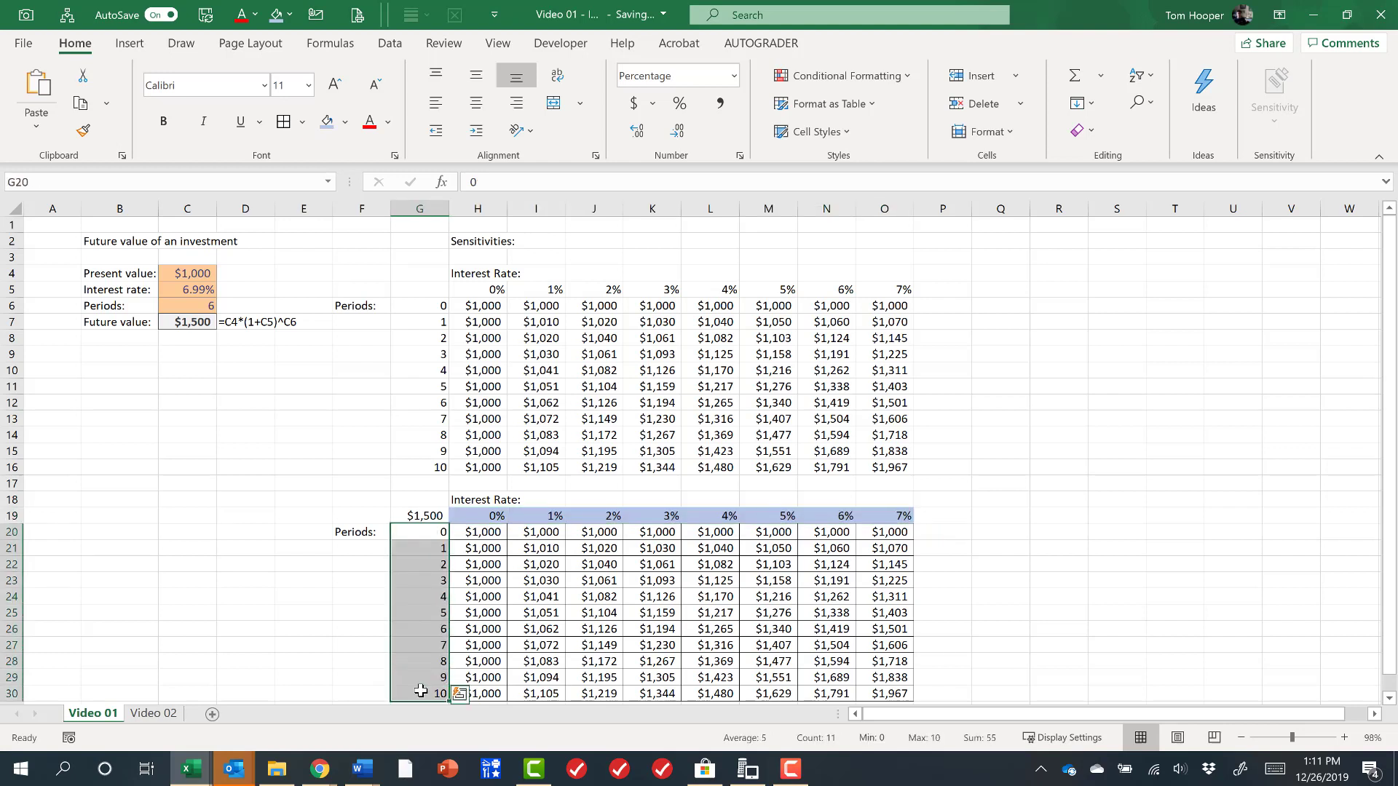
pyautogui.press('alt')
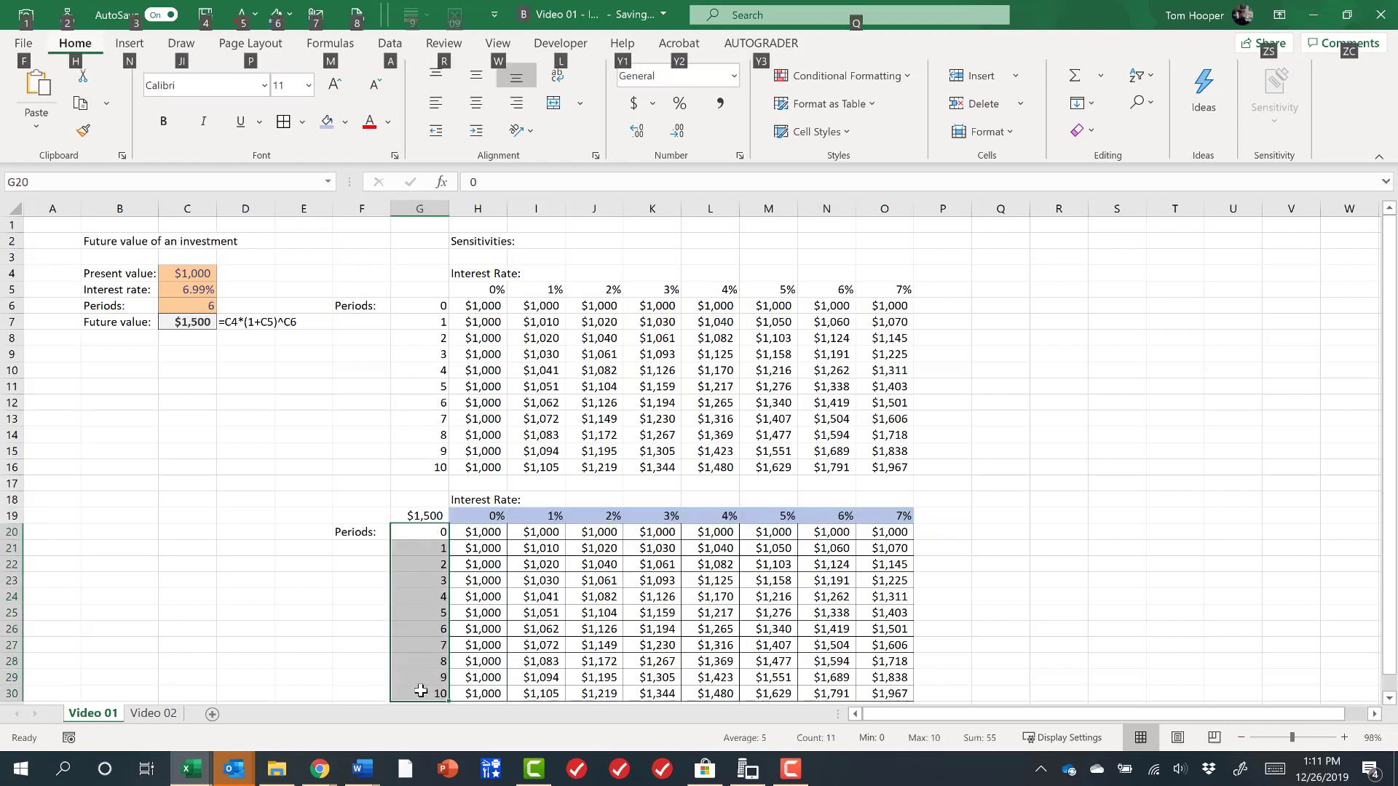
pyautogui.press('h')
pyautogui.press('h')
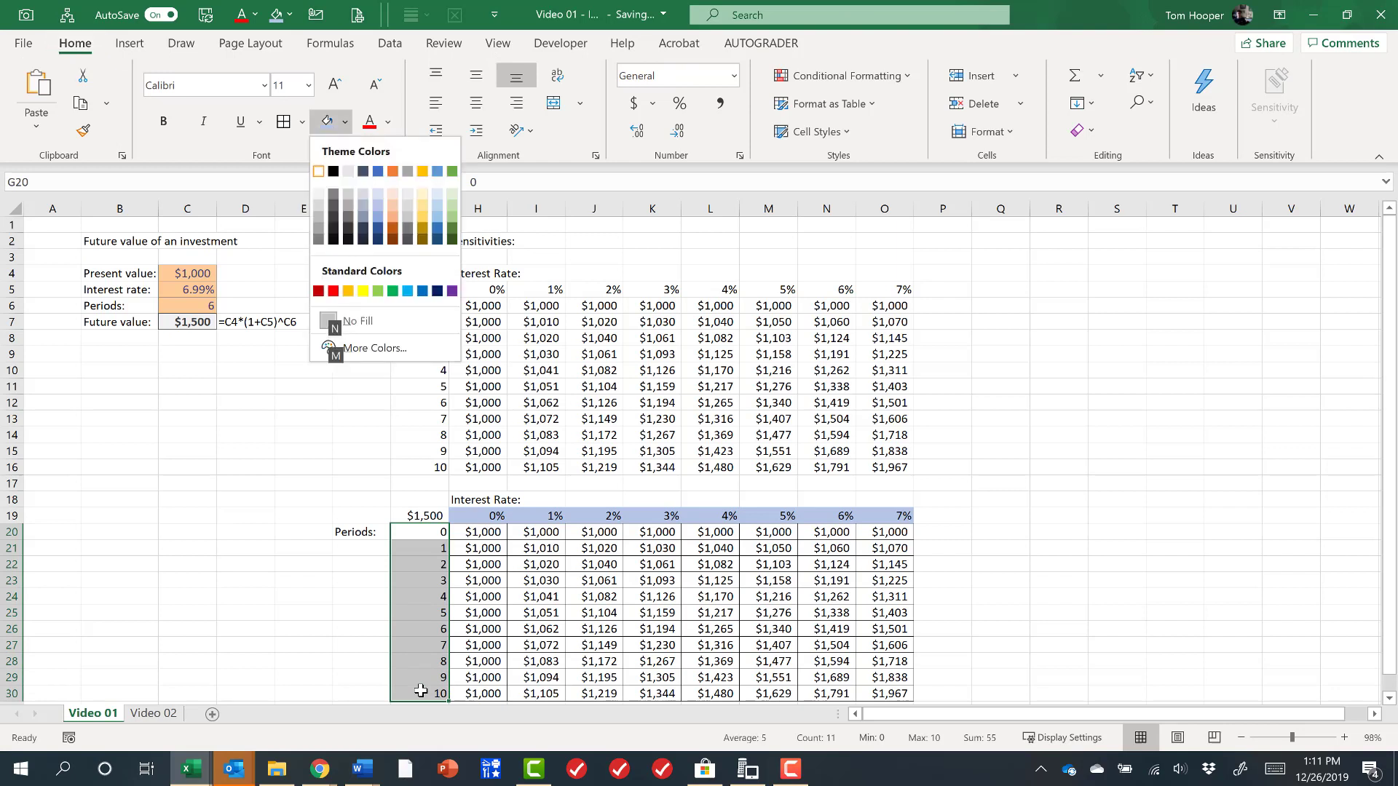
pyautogui.press('Down')
pyautogui.press('Down')
pyautogui.press('Right')
pyautogui.press('Right')
pyautogui.press('Right')
pyautogui.press('Right')
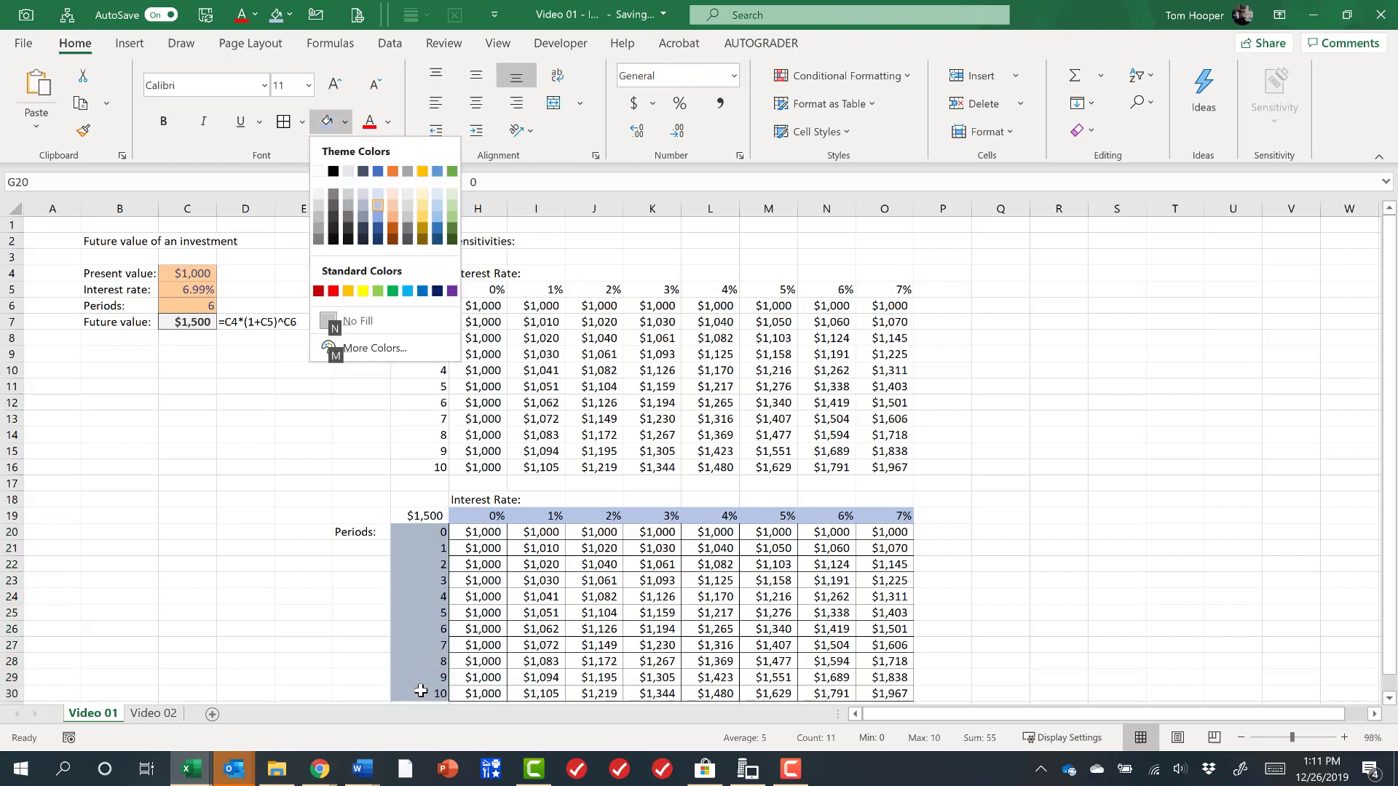
pyautogui.press('Return')
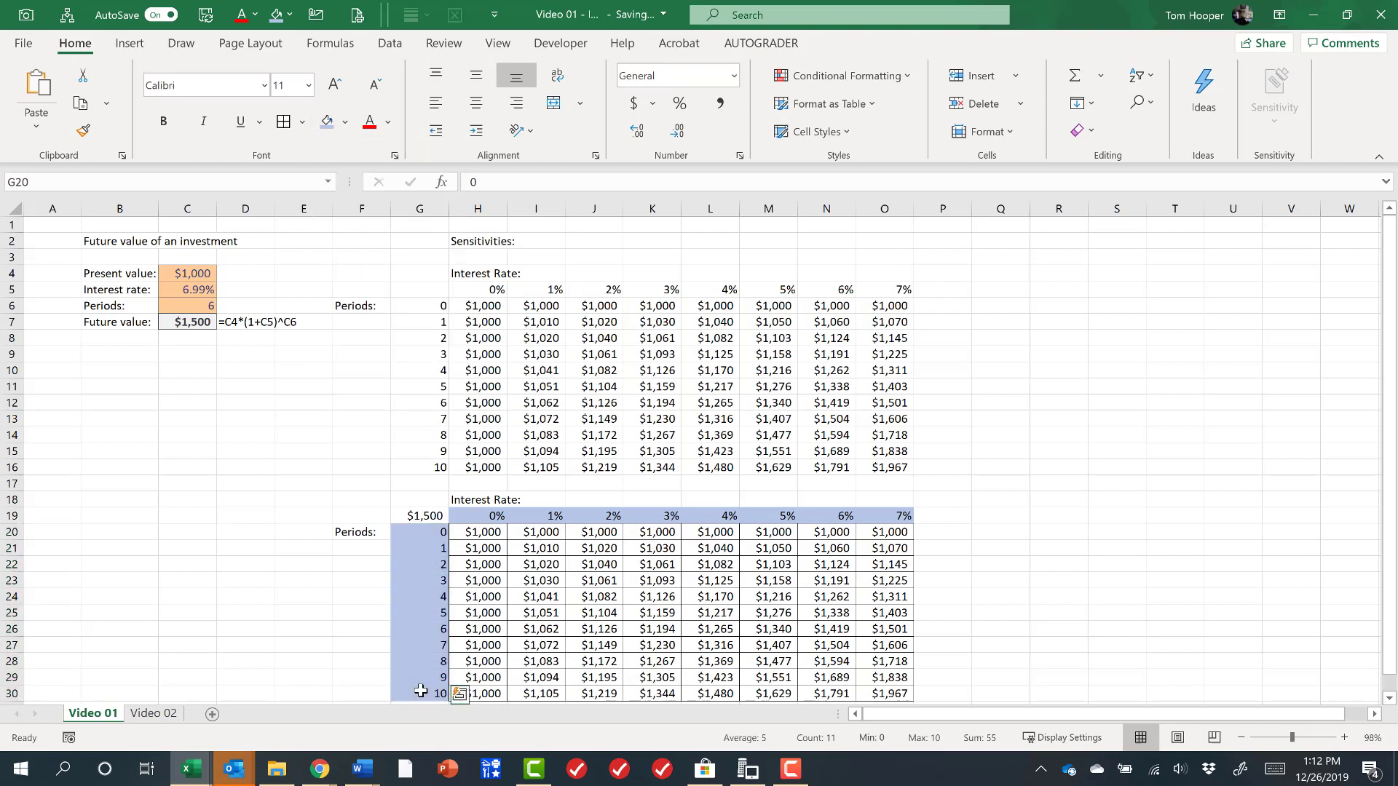
# Step: Fill the lower table's corner cell G19 with a light green theme color
pyautogui.press('Up')
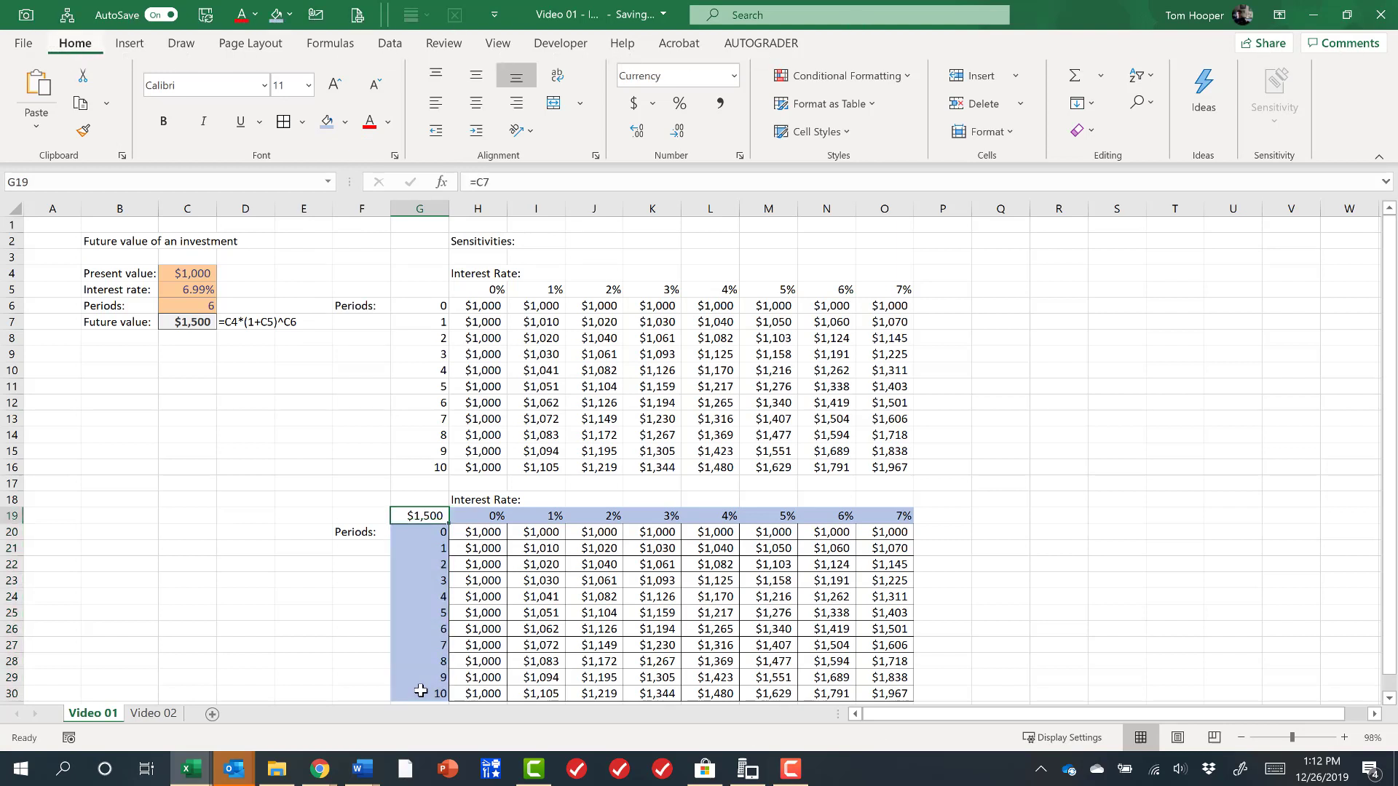
pyautogui.press('alt')
pyautogui.press('h')
pyautogui.press('h')
pyautogui.press('Up')
pyautogui.press('Up')
pyautogui.press('Up')
pyautogui.press('Up')
pyautogui.press('Up')
pyautogui.press('Up')
pyautogui.press('Right')
pyautogui.press('Right')
pyautogui.press('Right')
pyautogui.press('Right')
pyautogui.press('Right')
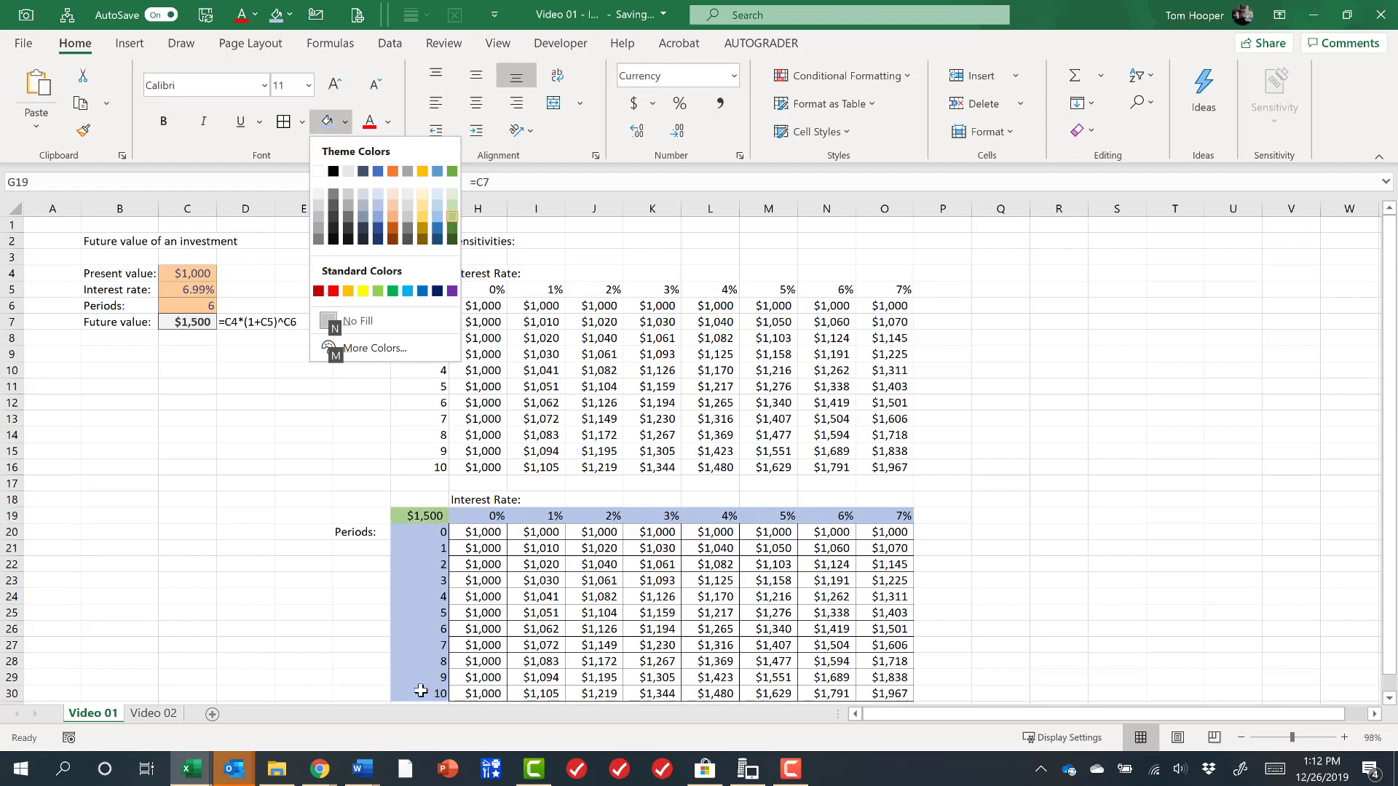
pyautogui.press('Return')
# Step: Examine the formulas behind the lower table's corner cell G19 and its result cells H20:O30, including J22 and K23
pyautogui.press('Down')
pyautogui.press('Right')
pyautogui.hotkey('ctrl', 'shift', 'Down')
pyautogui.hotkey('ctrl', 'shift', 'Right')
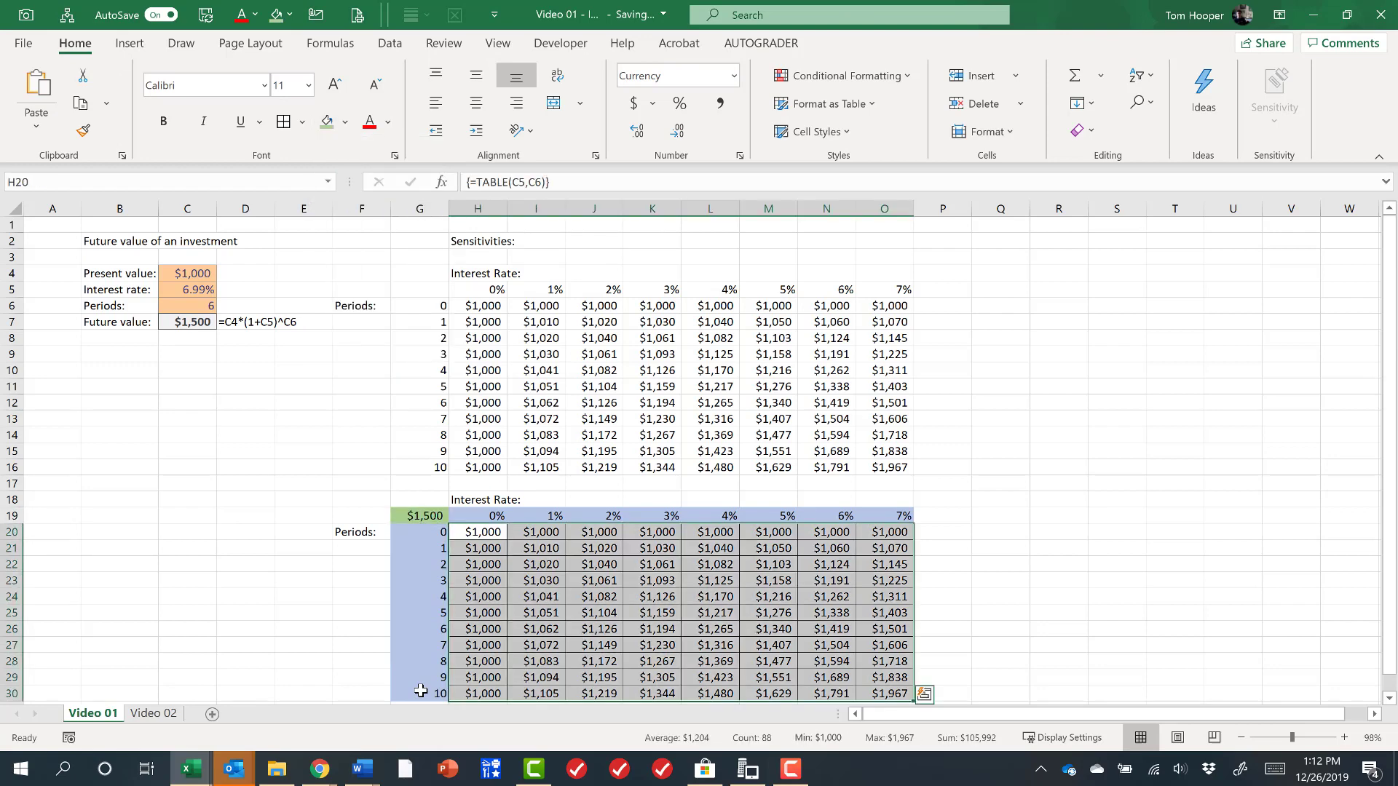
pyautogui.click(419, 516)
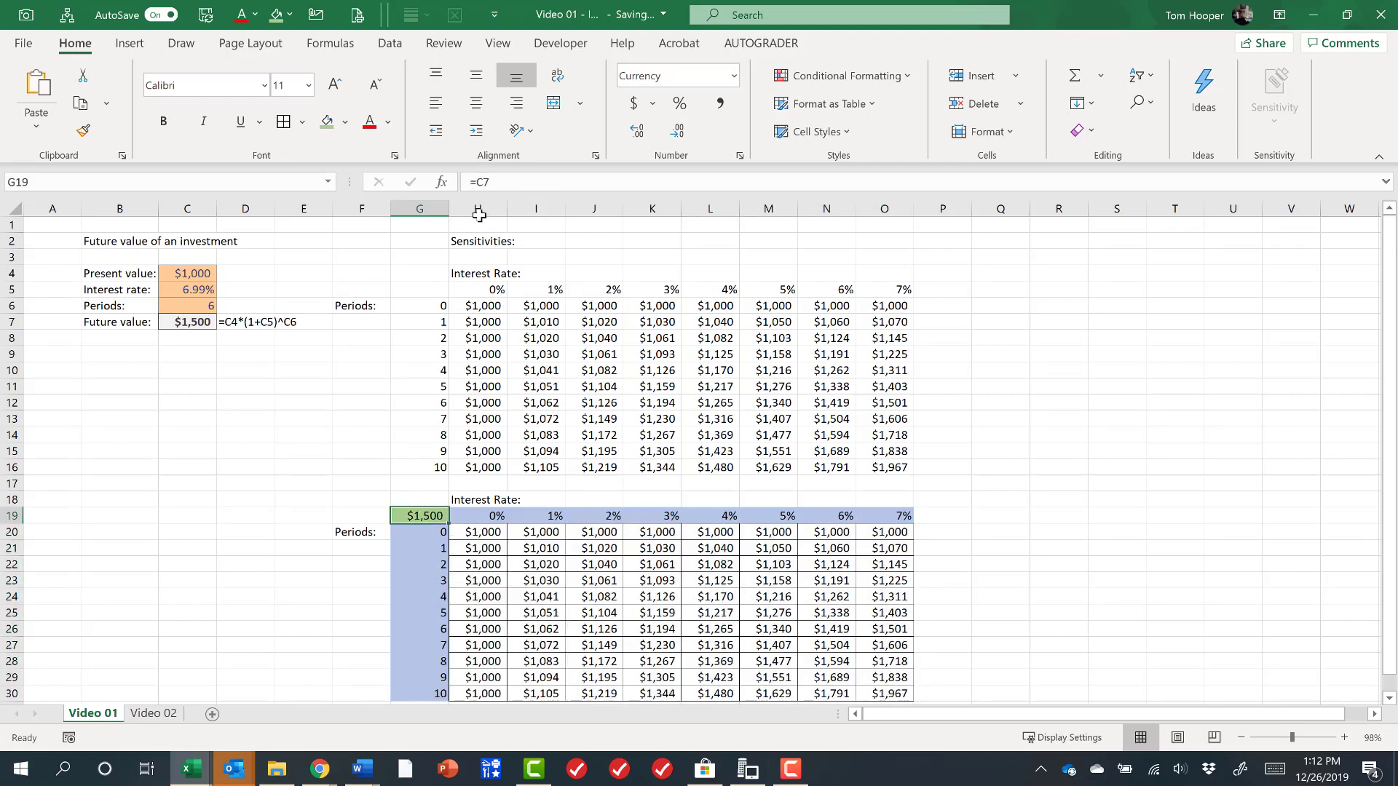
pyautogui.moveTo(488, 533); pyautogui.dragTo(879, 693)
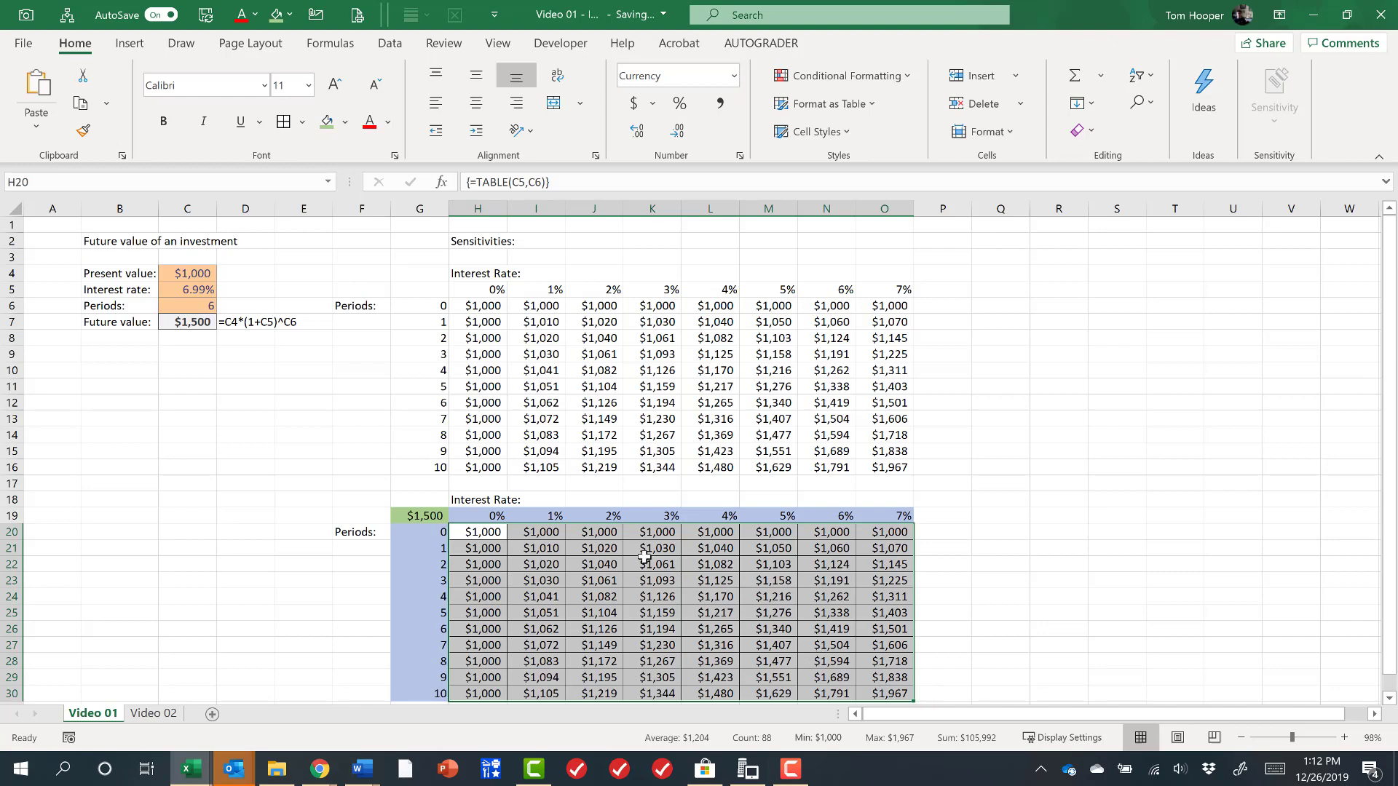
pyautogui.click(617, 564)
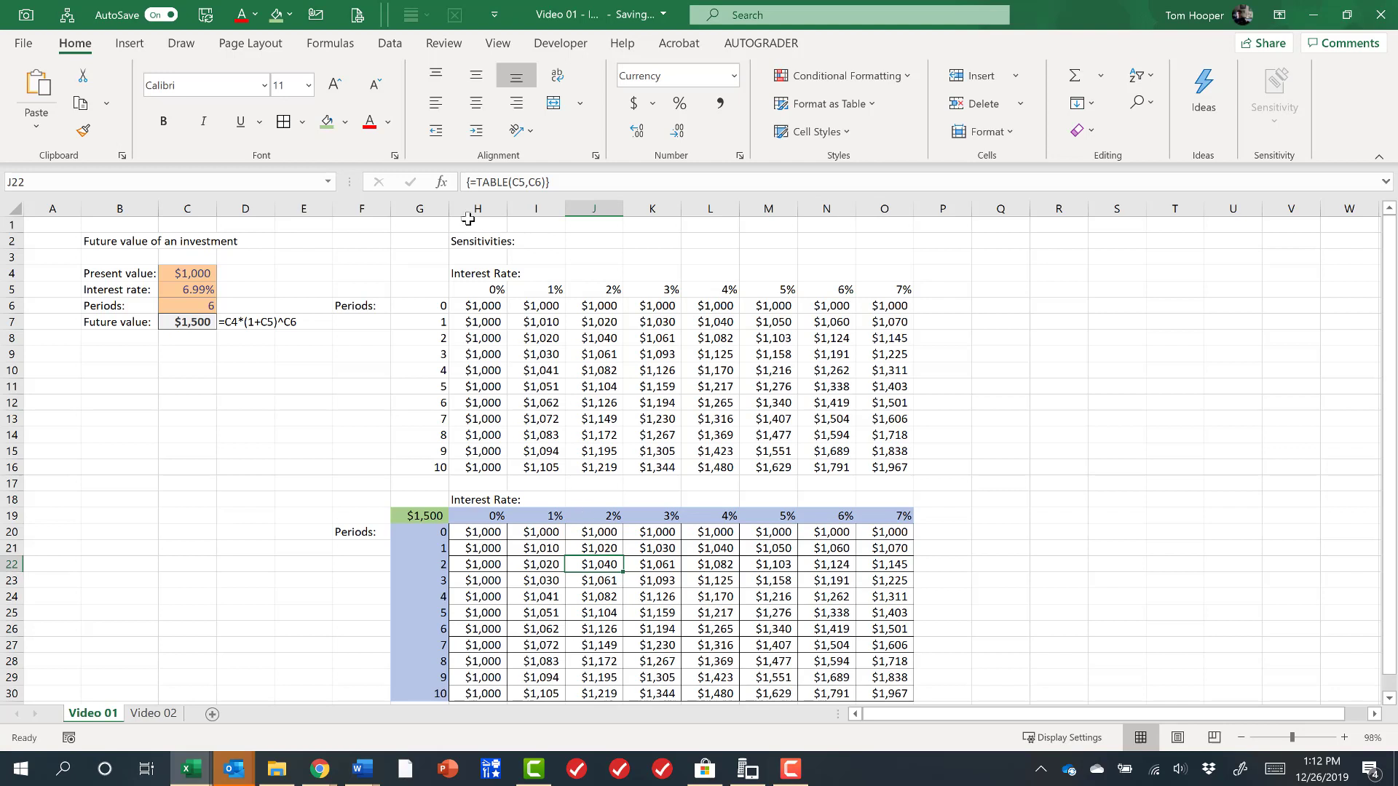
pyautogui.click(669, 581)
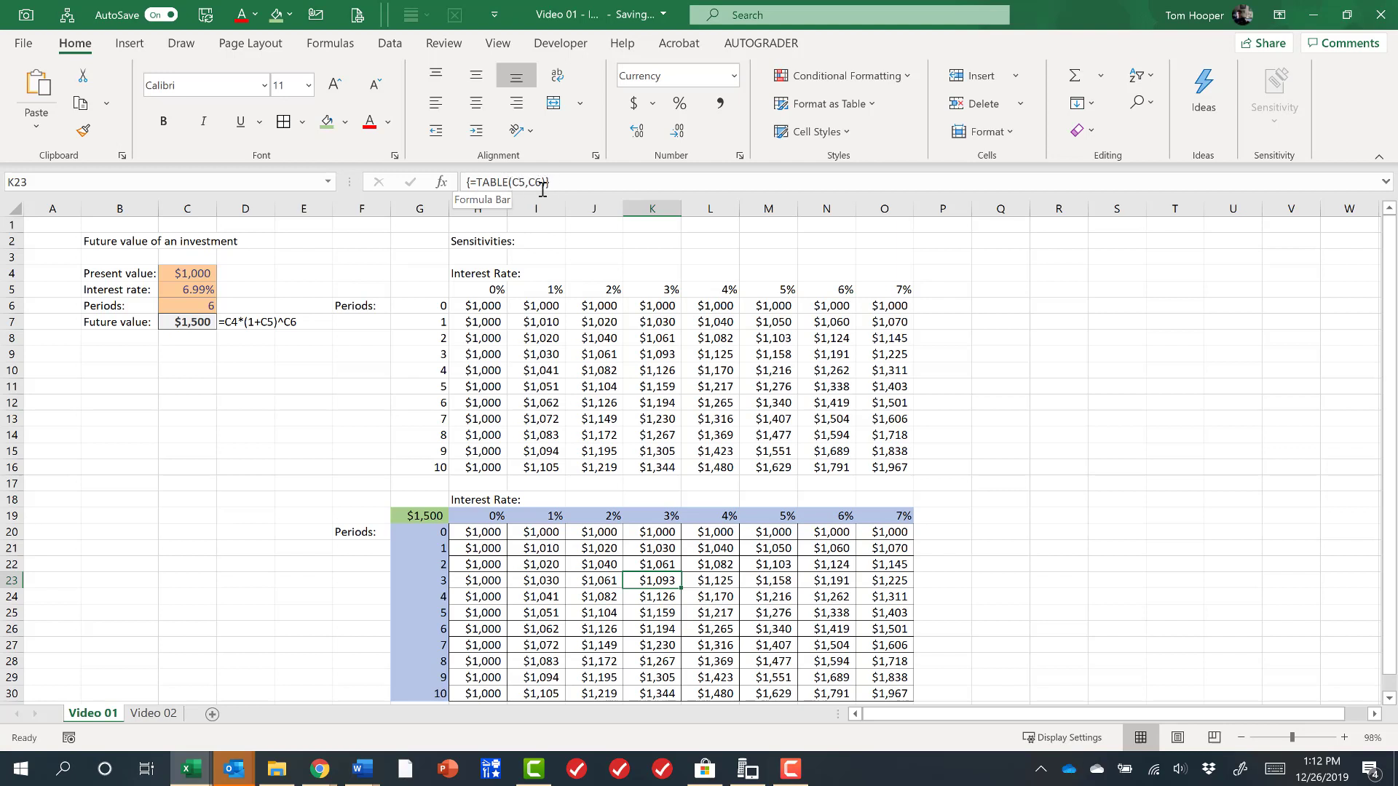
# Step: View the Data Table command among the What-If Analysis tools, and check the formula in result cell J22
pyautogui.click(393, 45)
pyautogui.click(1187, 109)
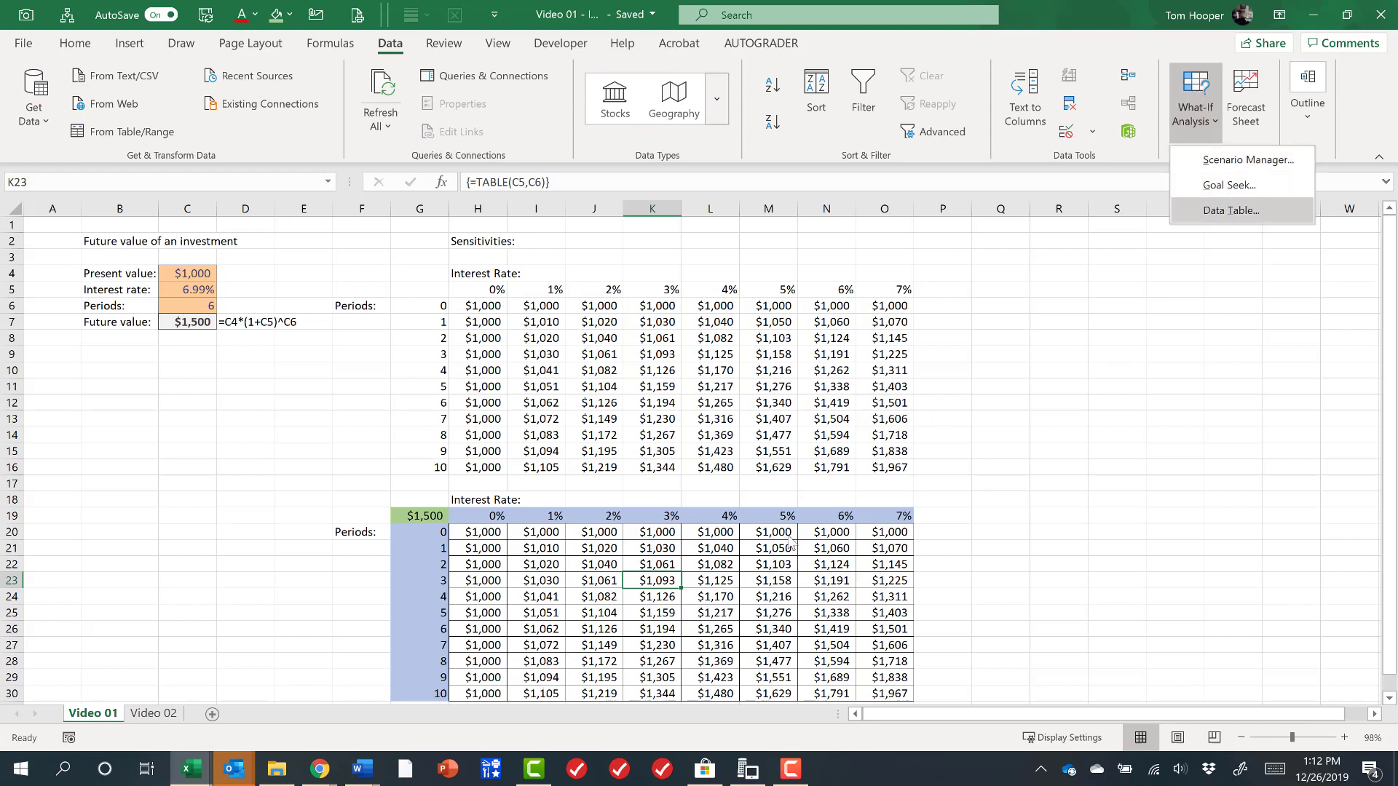
pyautogui.click(698, 548)
pyautogui.click(620, 565)
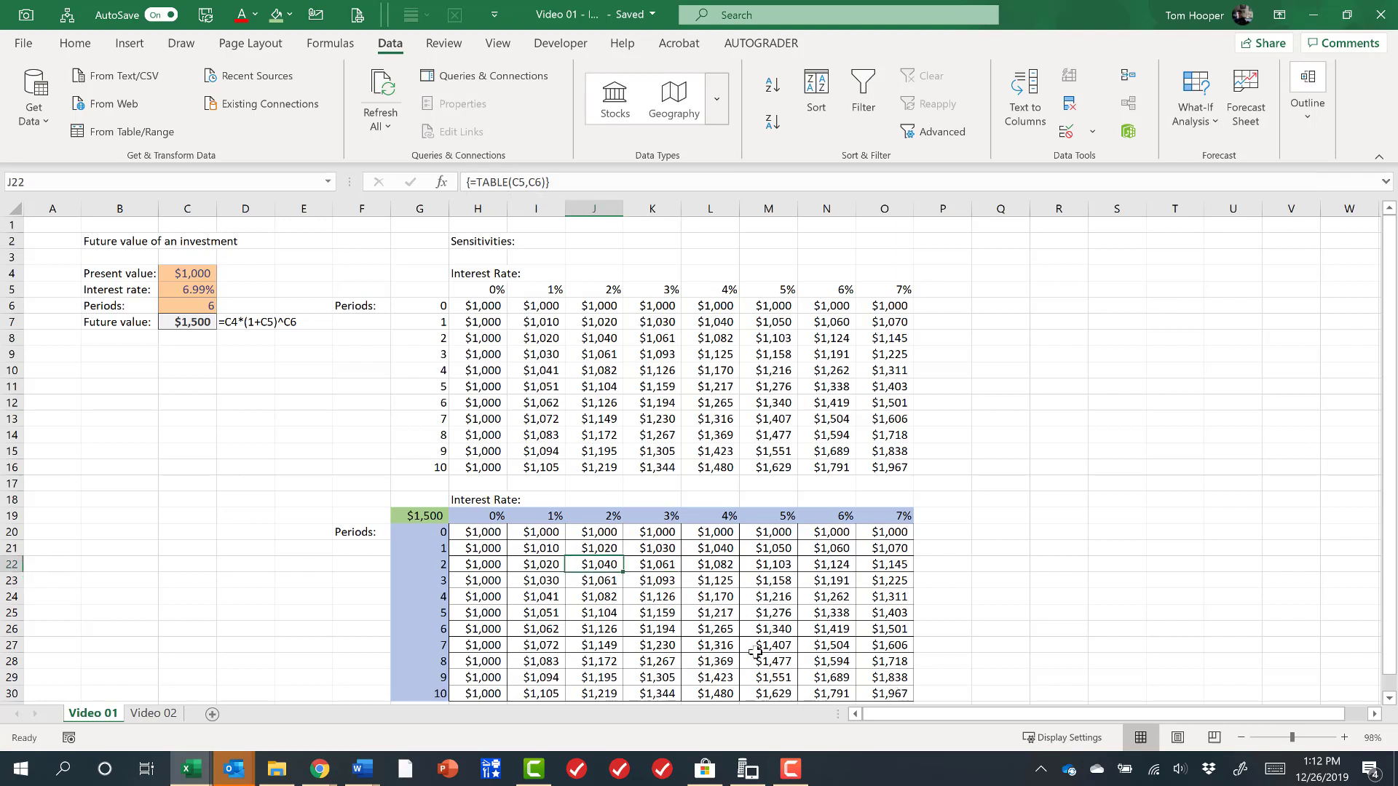
# Step: Set the present value in C4 to 2000
pyautogui.click(187, 278)
pyautogui.write('200')
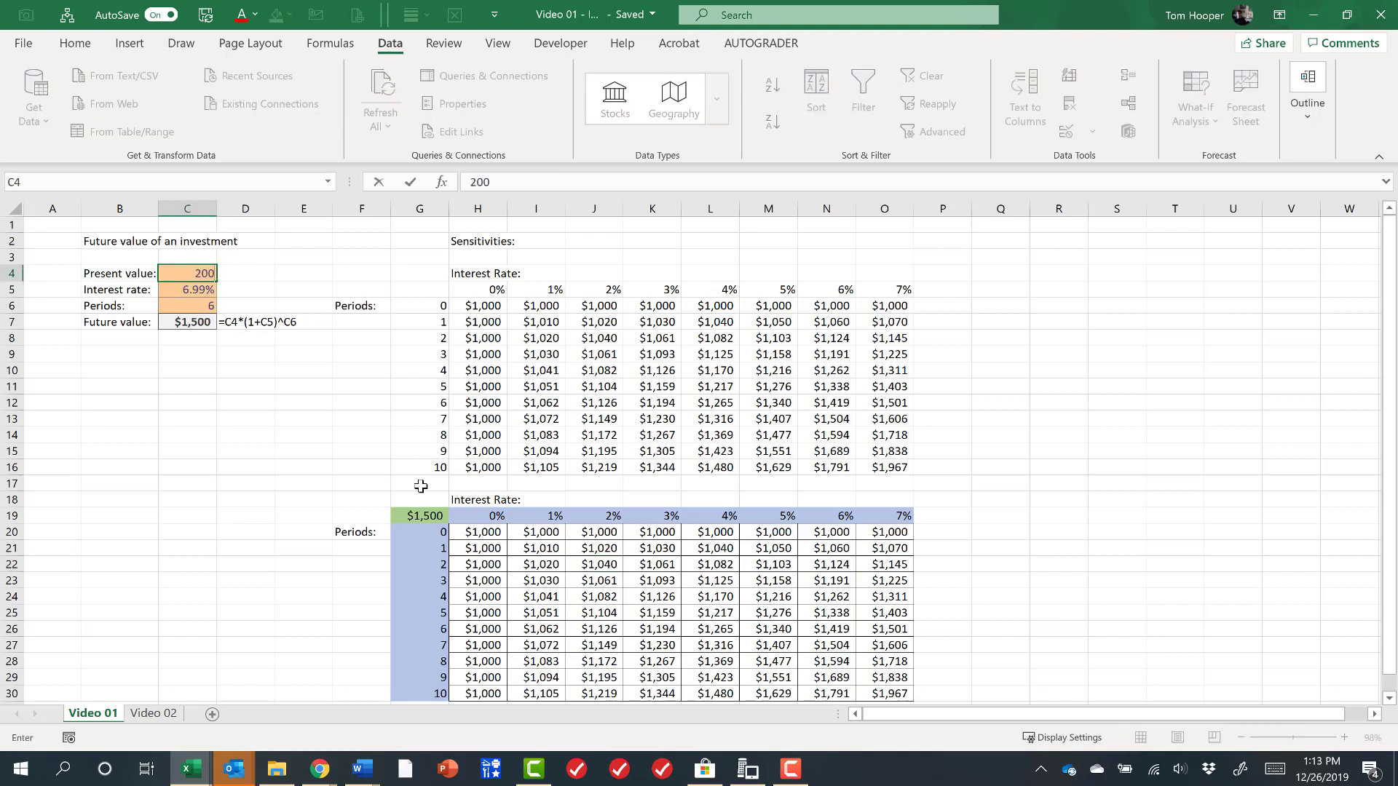
pyautogui.press('Return')
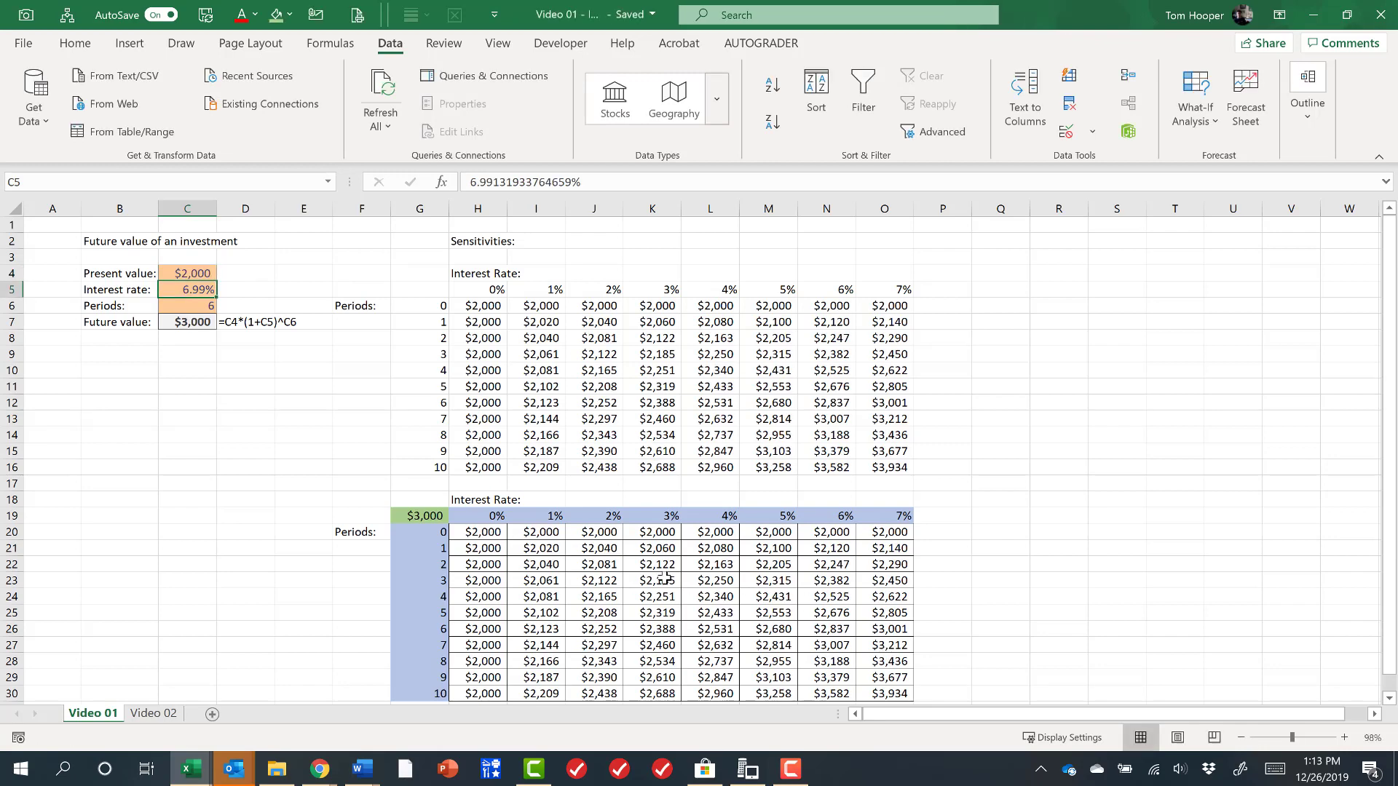
# Step: Check the formula in result cell I21 and undo the last present value change
pyautogui.click(543, 551)
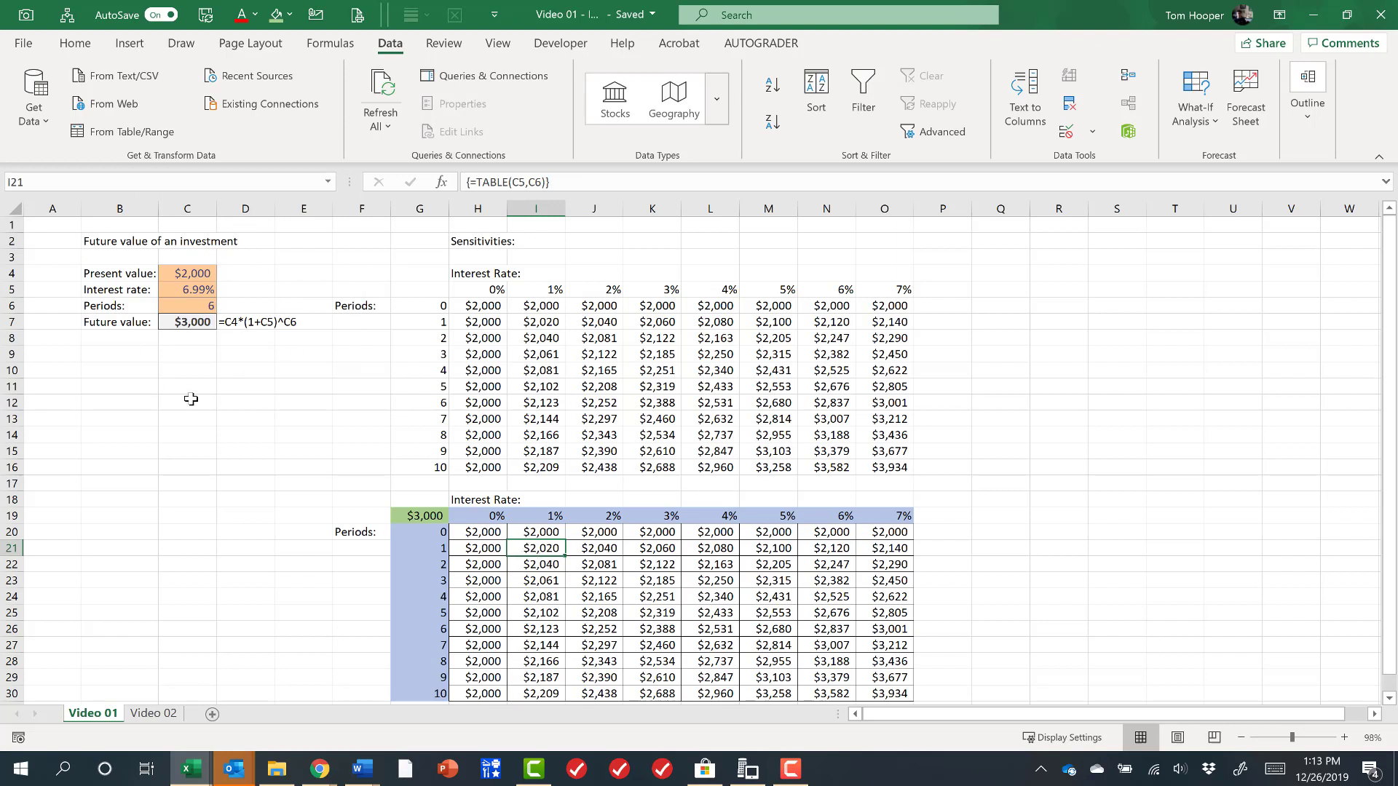
pyautogui.hotkey('ctrl', 'z')
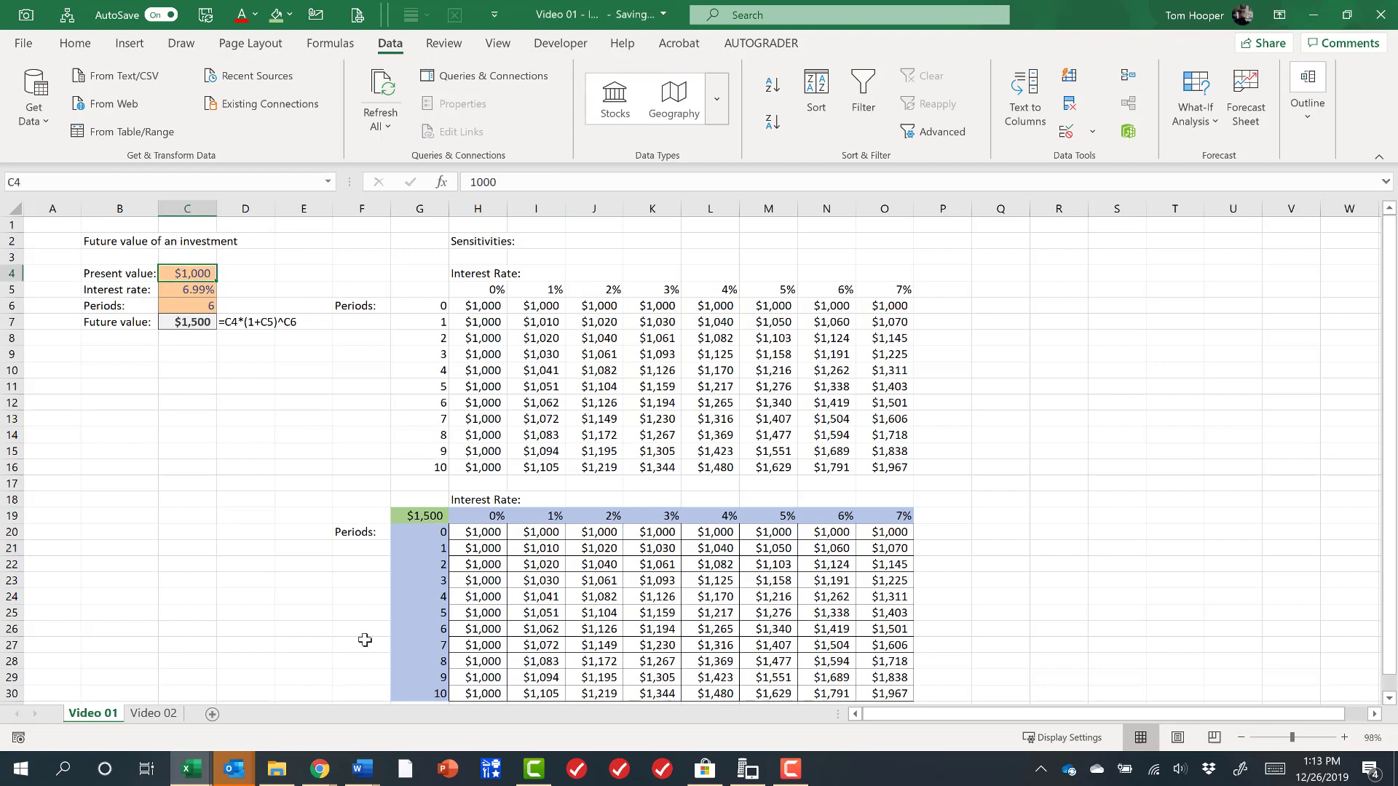
# Step: On the Video 02 sheet, fill the discount rates in K8:K24 with a light blue theme color
pyautogui.click(155, 713)
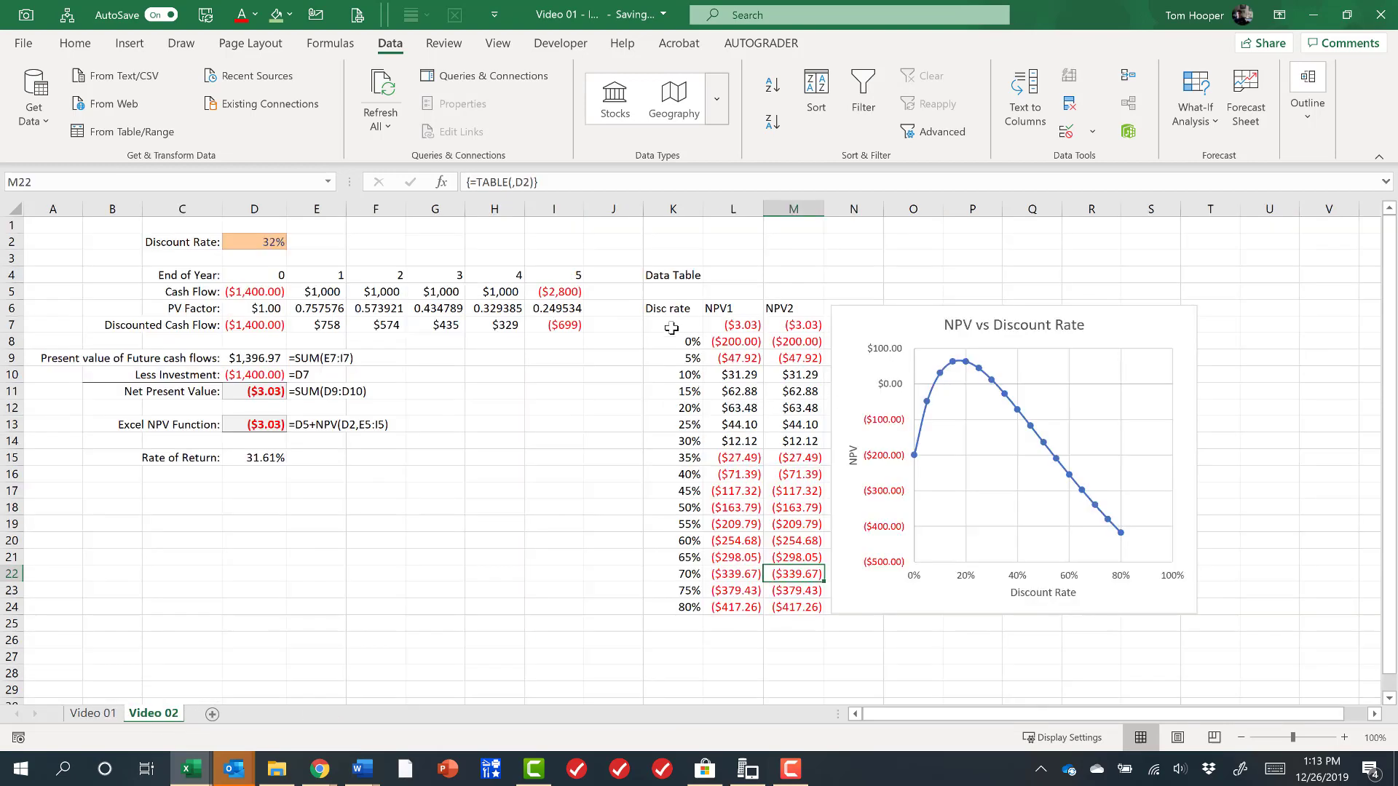
pyautogui.moveTo(669, 346); pyautogui.dragTo(662, 608)
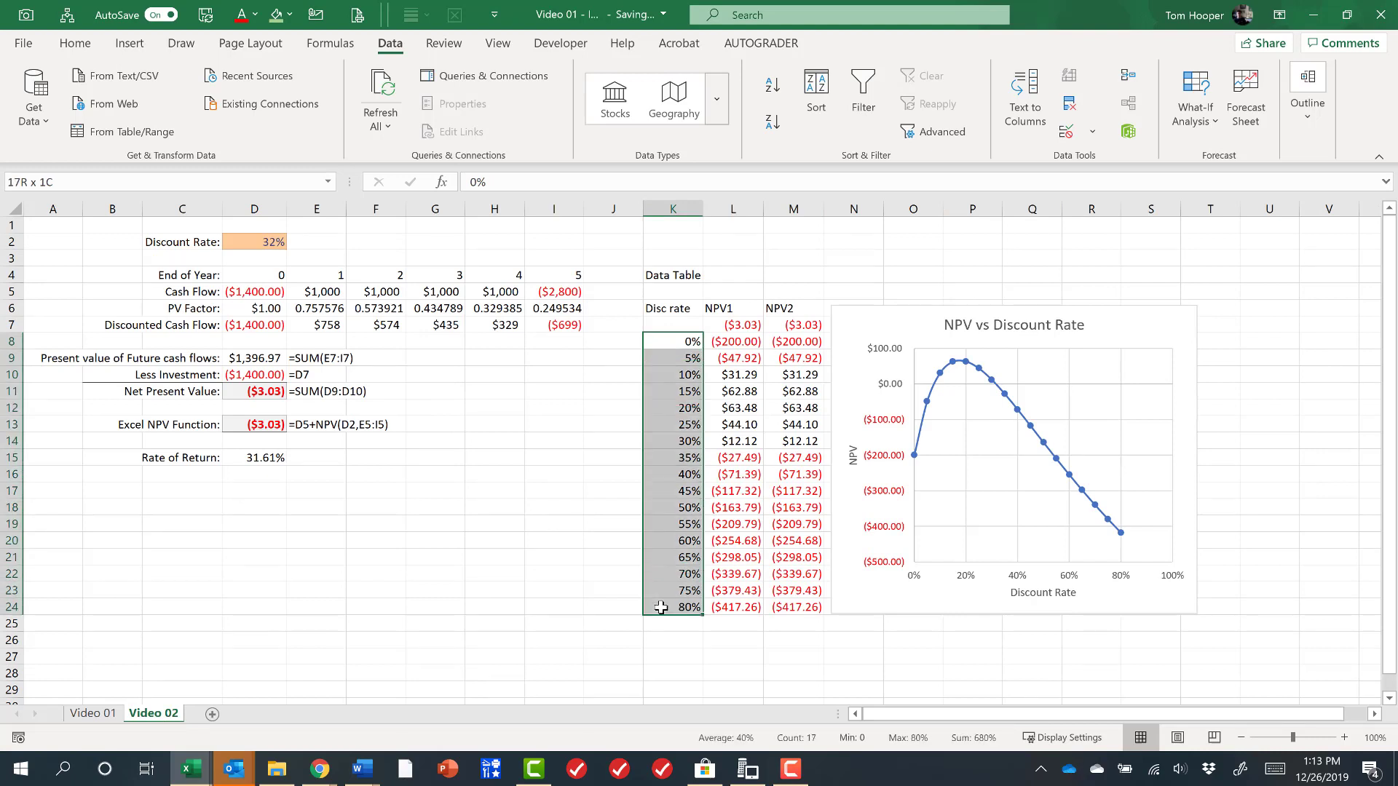
pyautogui.press('alt')
pyautogui.press('h')
pyautogui.press('h')
pyautogui.press('Right')
pyautogui.press('Right')
pyautogui.press('Down')
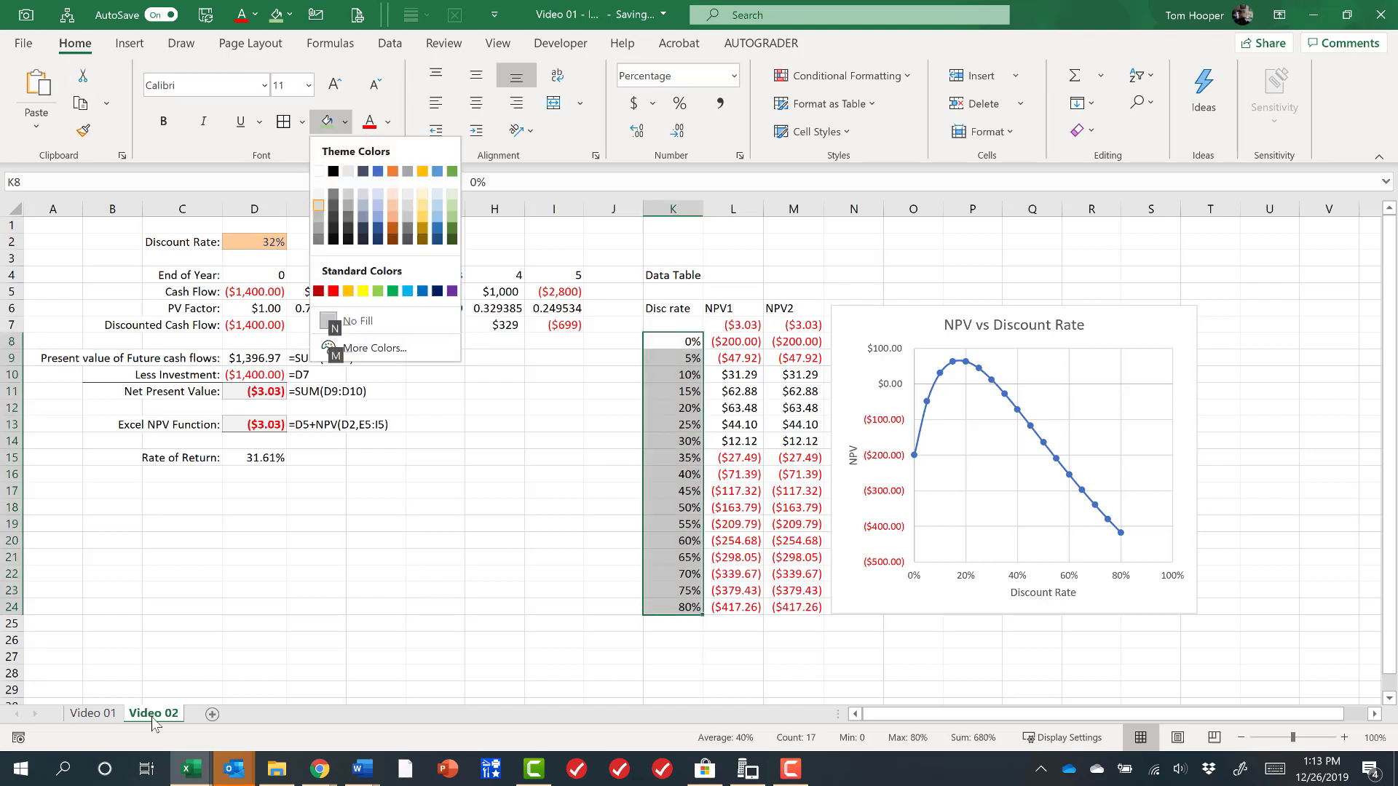
pyautogui.press('Right')
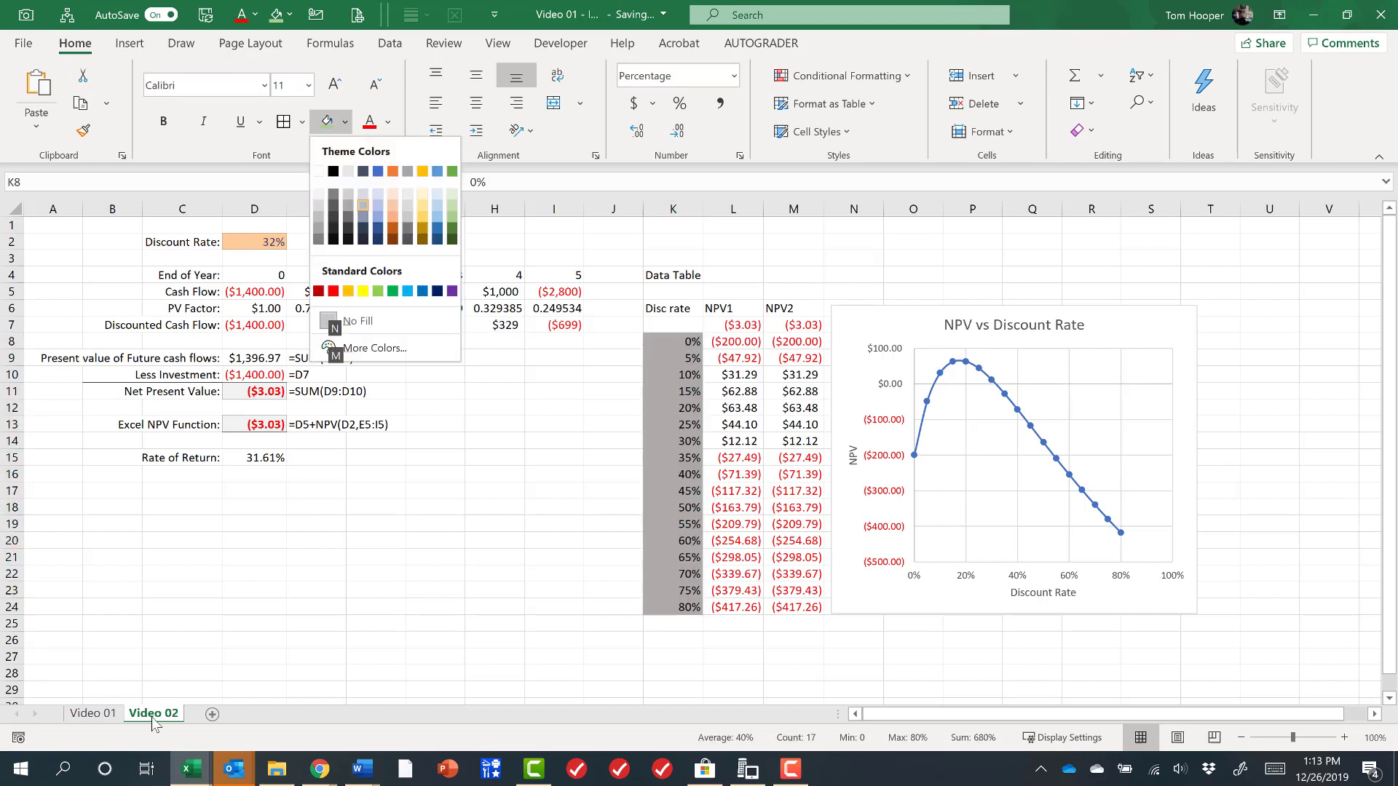
pyautogui.press('Right')
pyautogui.press('Return')
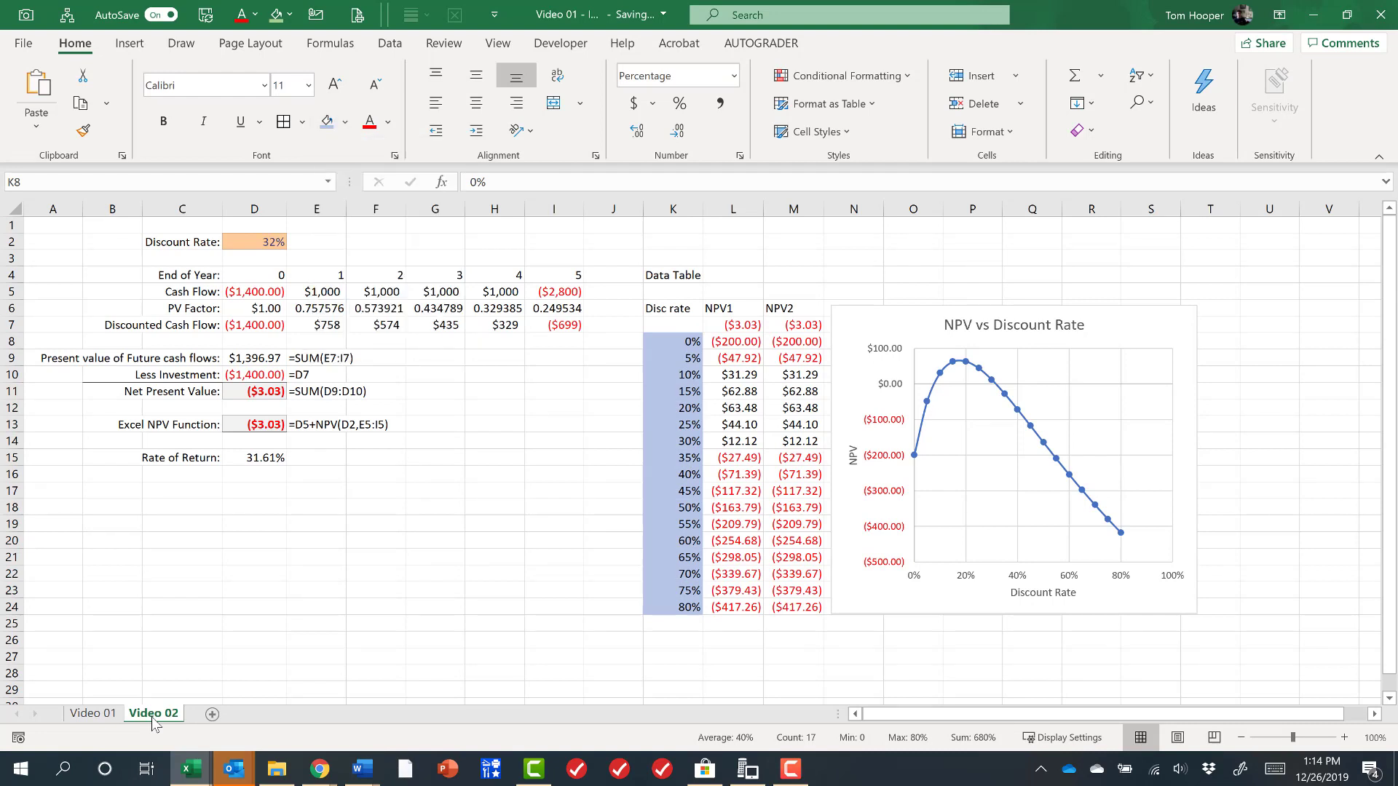
# Step: Fill the NPV1 and NPV2 formula cells L7:M7 with a medium-light green theme color
pyautogui.press('Up')
pyautogui.press('Right')
pyautogui.hotkey('shift', 'Right')
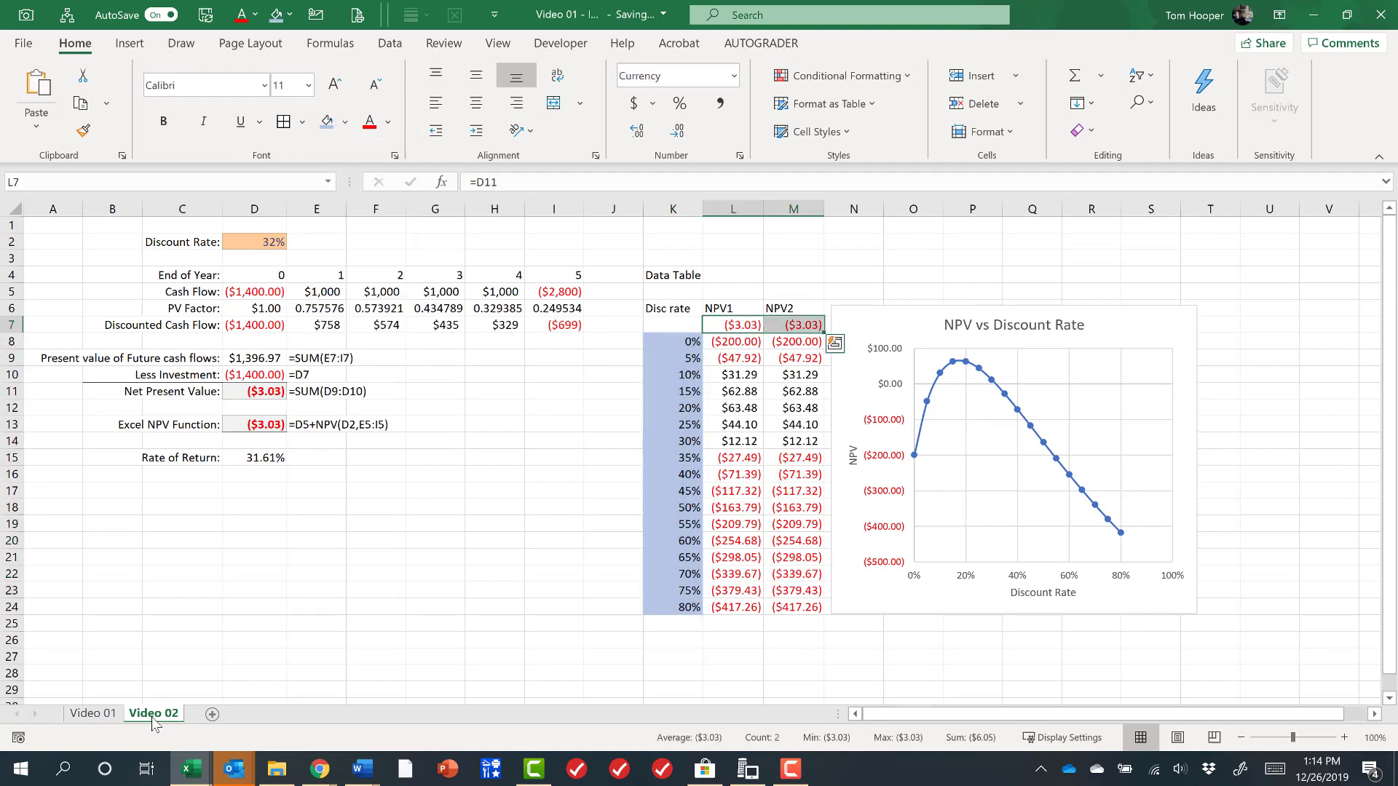
pyautogui.press('alt')
pyautogui.press('h')
pyautogui.press('h')
pyautogui.press('Down')
pyautogui.press('Right')
pyautogui.press('Right')
pyautogui.press('Right')
pyautogui.press('Right')
pyautogui.press('Right')
pyautogui.press('Right')
pyautogui.press('Right')
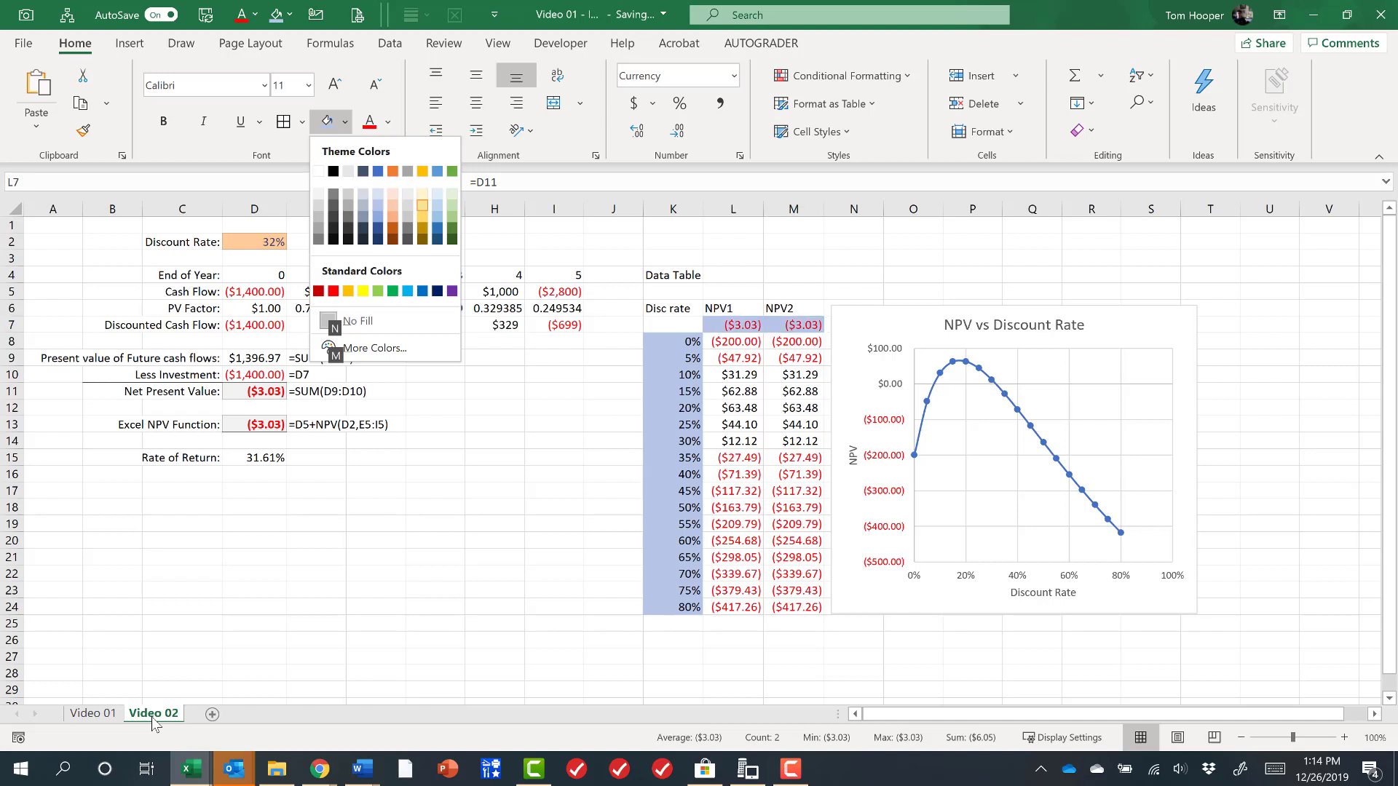
pyautogui.press('Right')
pyautogui.press('Right')
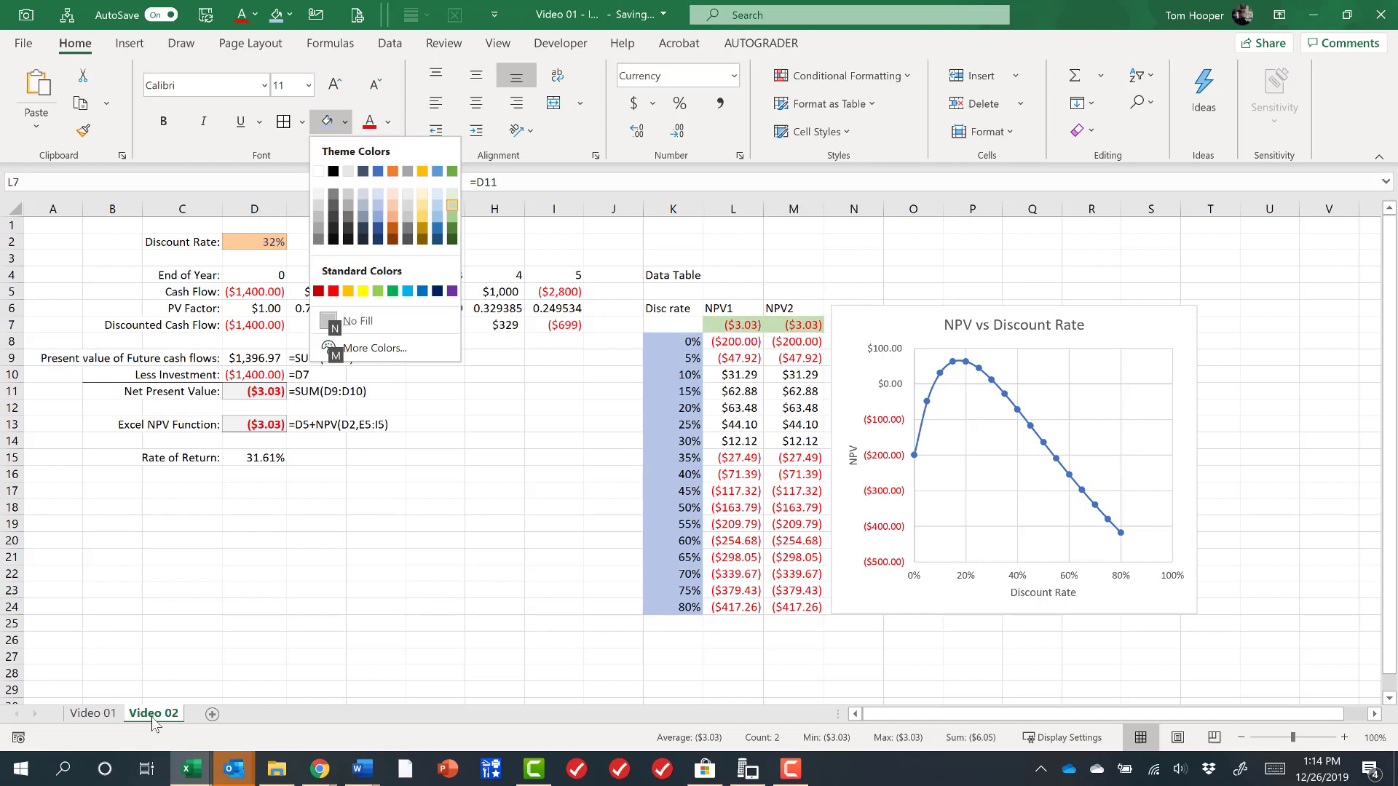
pyautogui.press('Down')
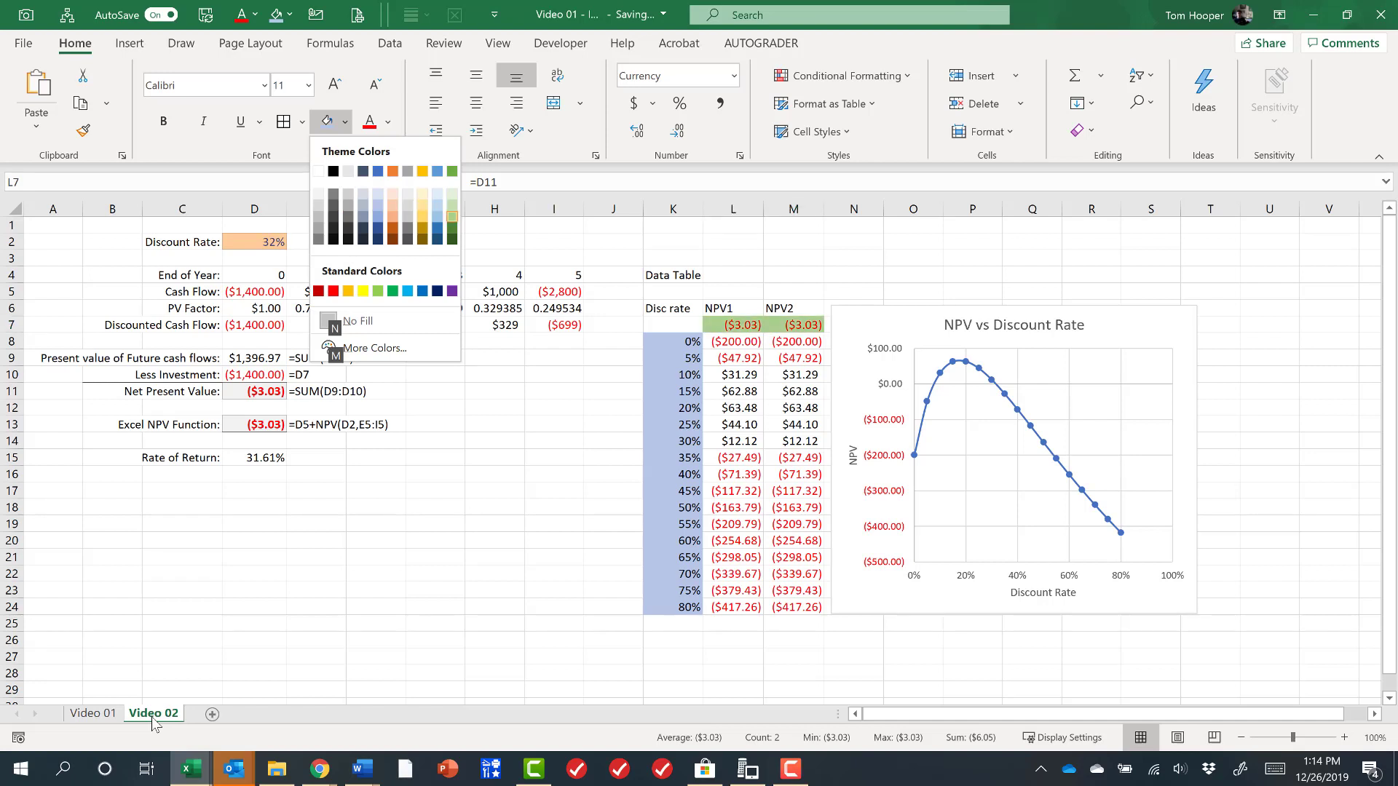
pyautogui.press('Return')
# Step: Apply all borders to the data table's result cells L8:M24
pyautogui.press('Down')
pyautogui.hotkey('ctrl', 'shift', 'Down')
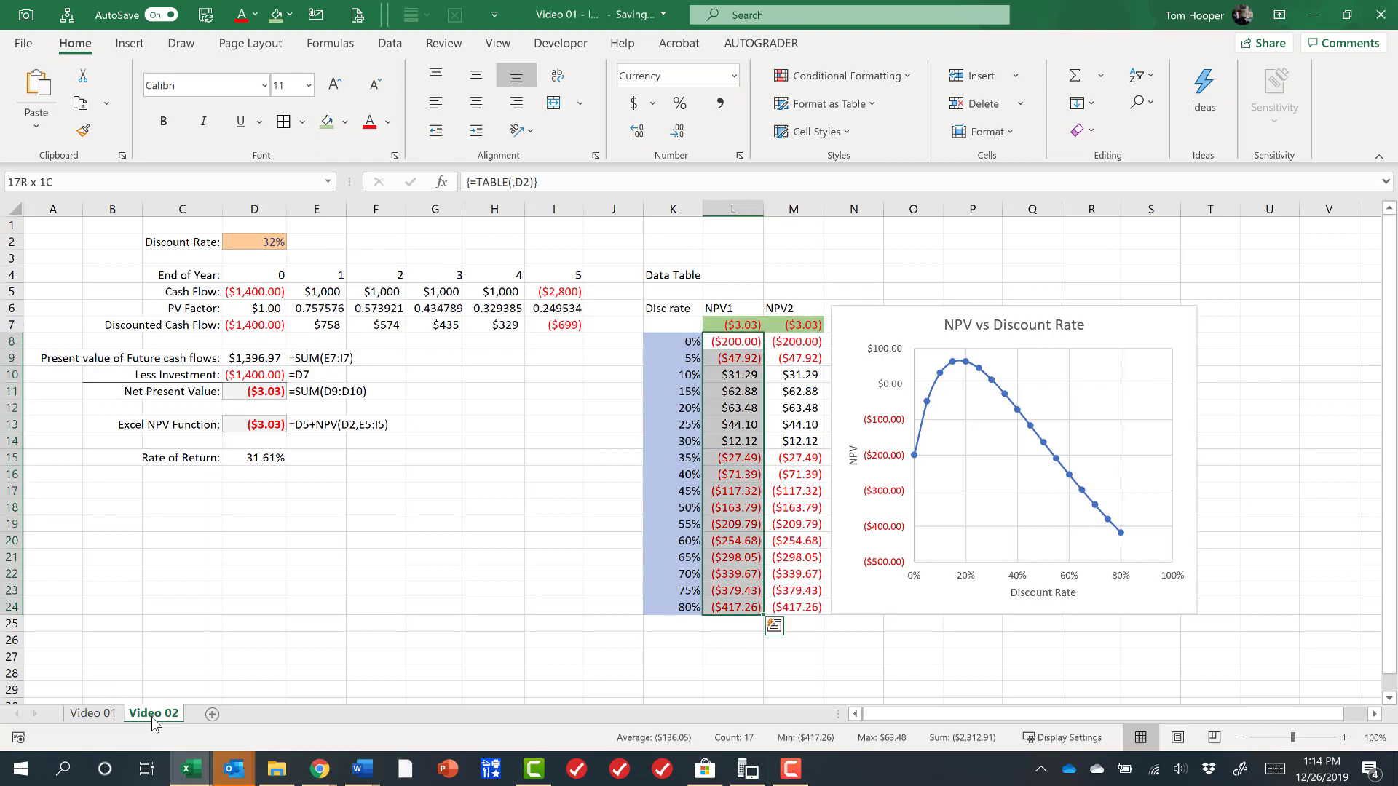
pyautogui.hotkey('shift', 'Right')
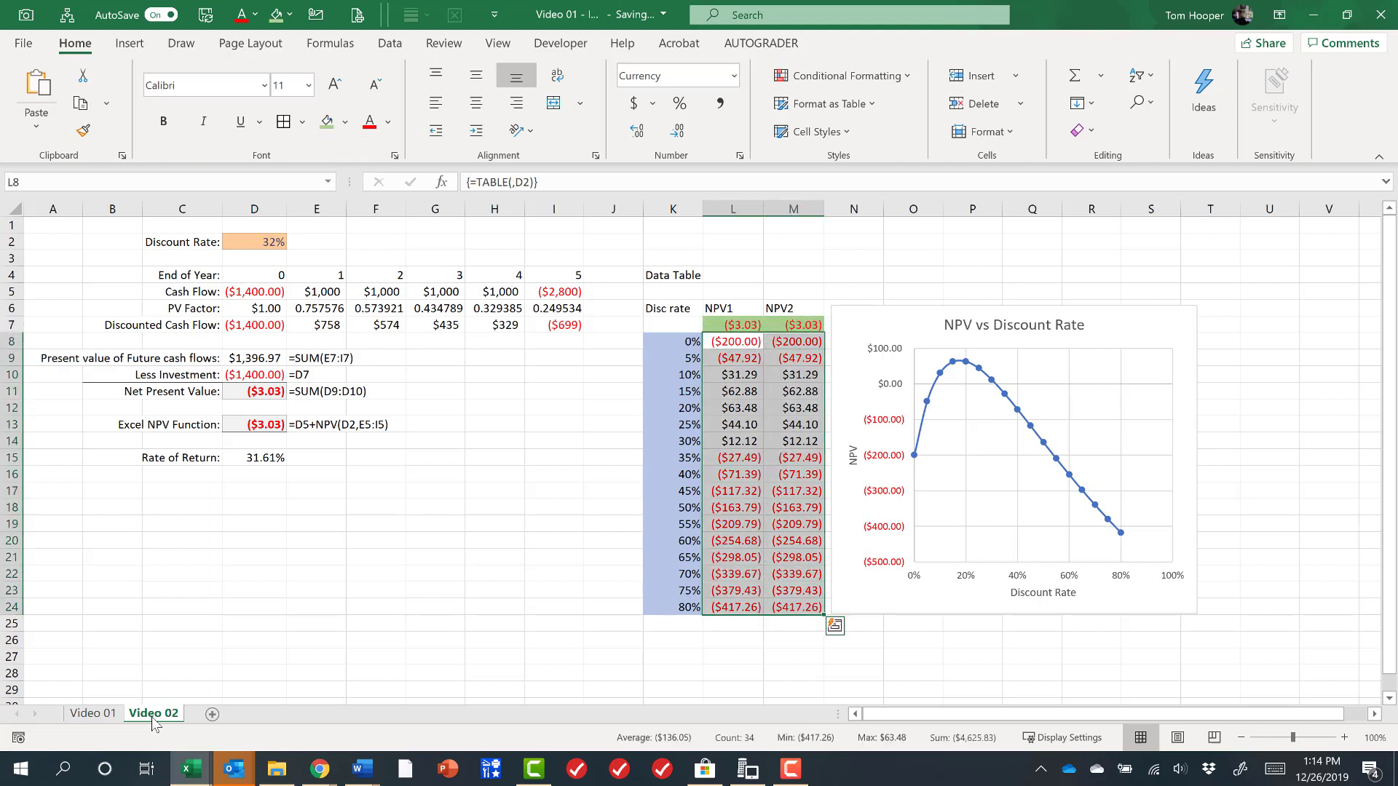
pyautogui.press('alt')
pyautogui.press('h')
pyautogui.press('b')
pyautogui.press('a')
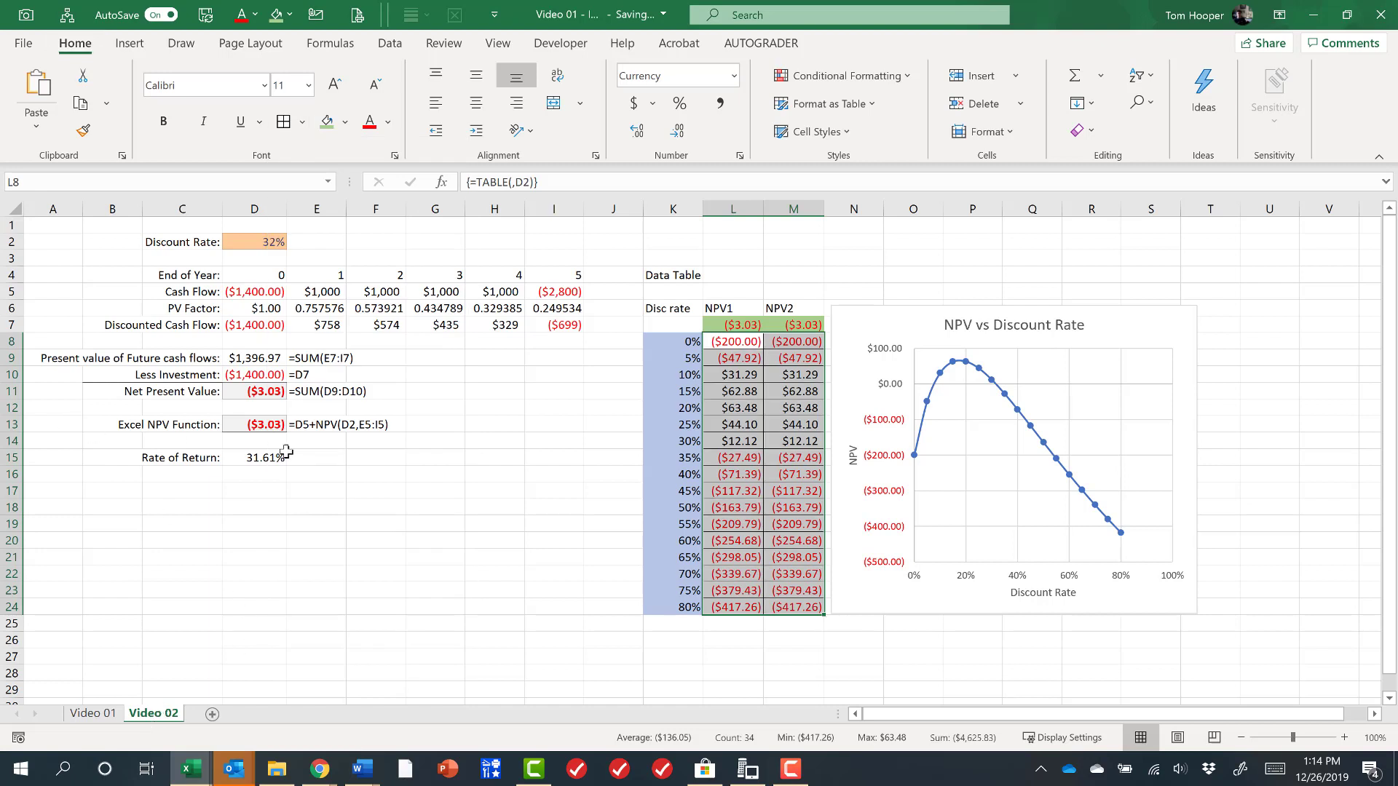
pyautogui.click(612, 342)
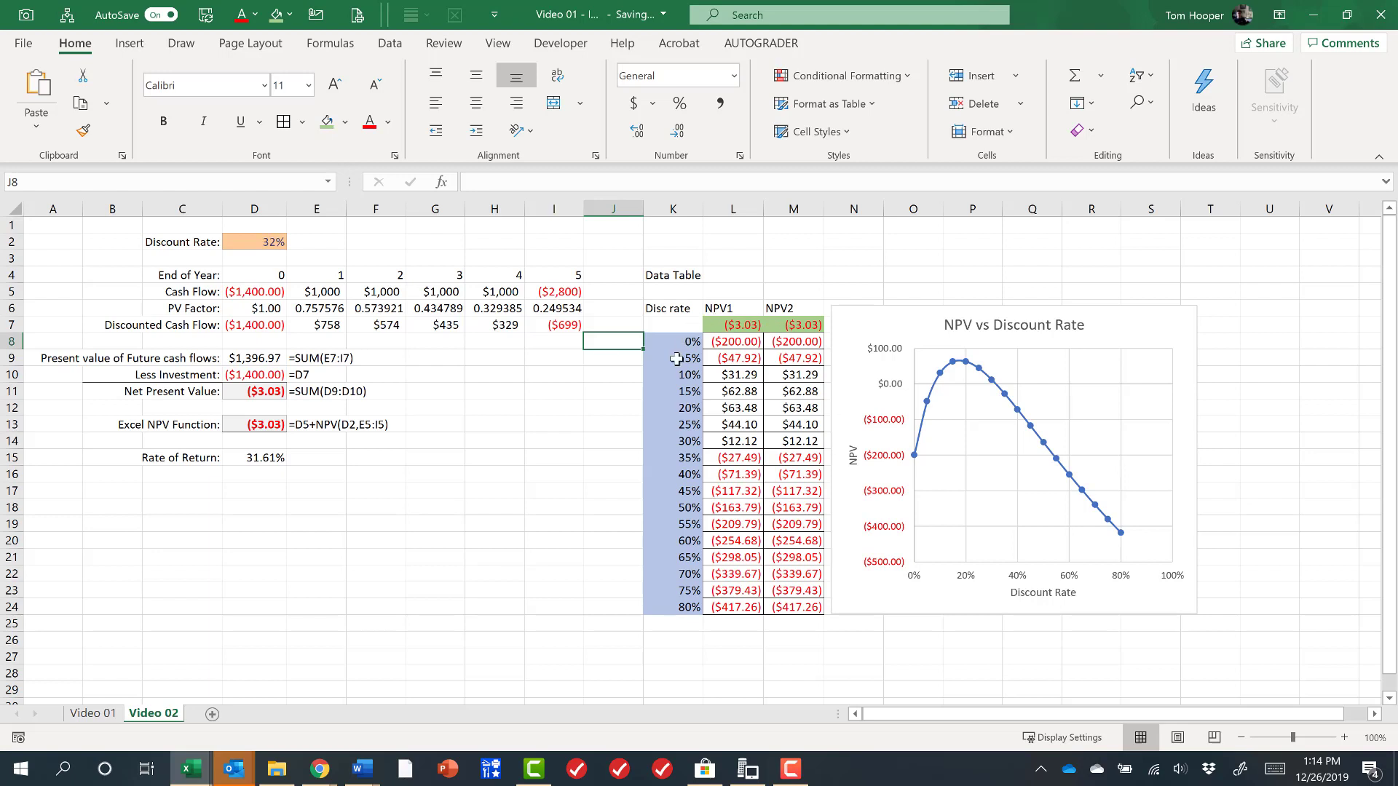
# Step: Add a new worksheet after Video 02 and name it Video 03
pyautogui.click(230, 715)
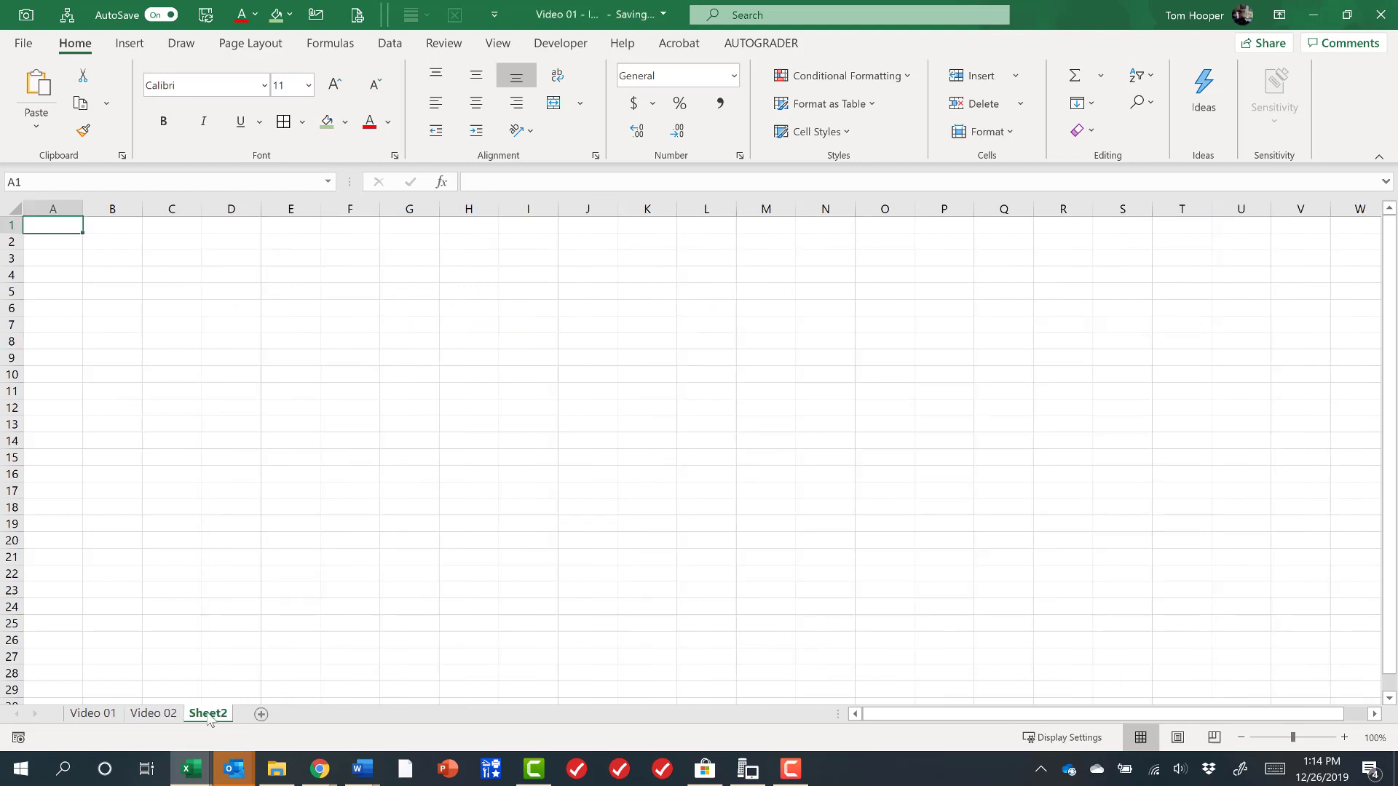
pyautogui.write('Video')
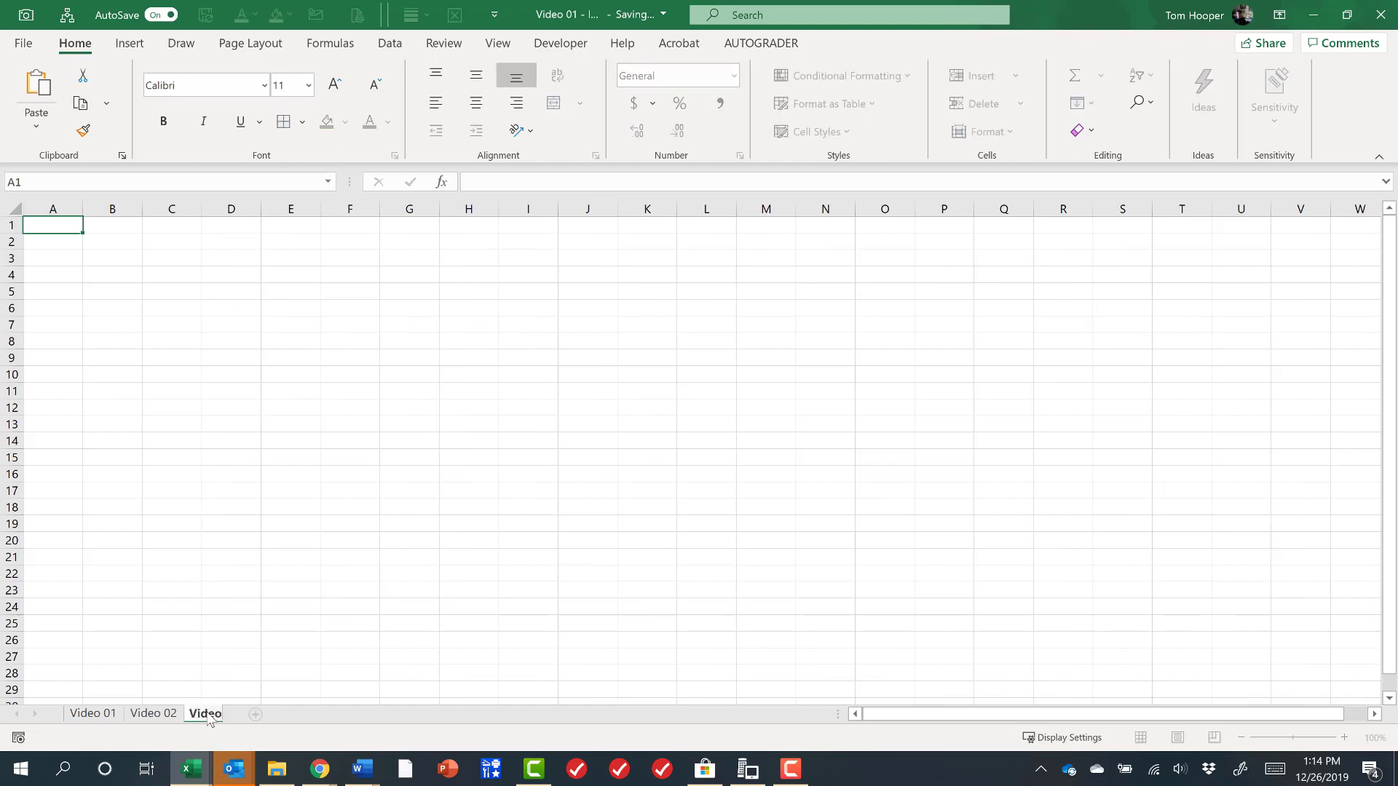
pyautogui.write(' 03')
pyautogui.press('Return')
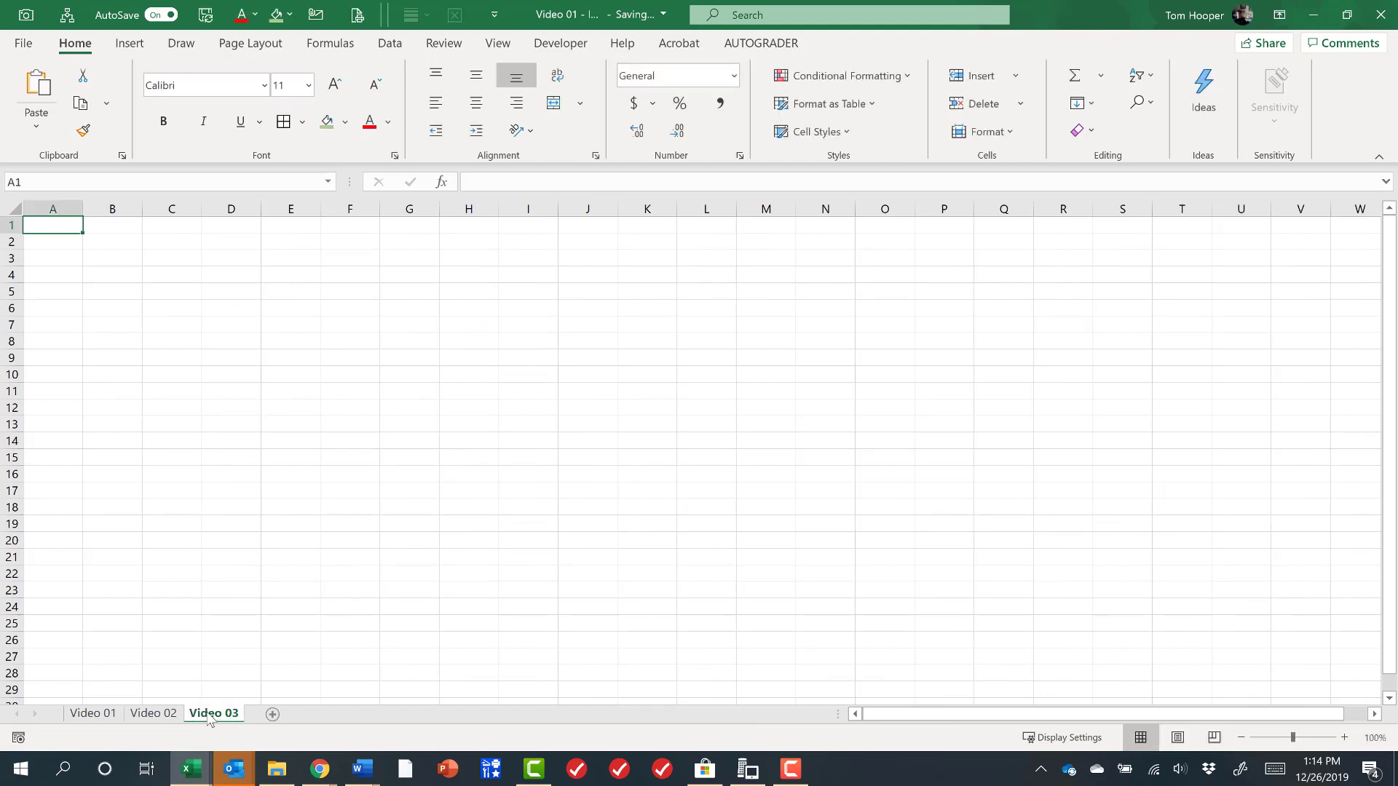
# Step: Enter the grade components Particpation at 10% and Tests at 60% in B3:C4
pyautogui.click(126, 241)
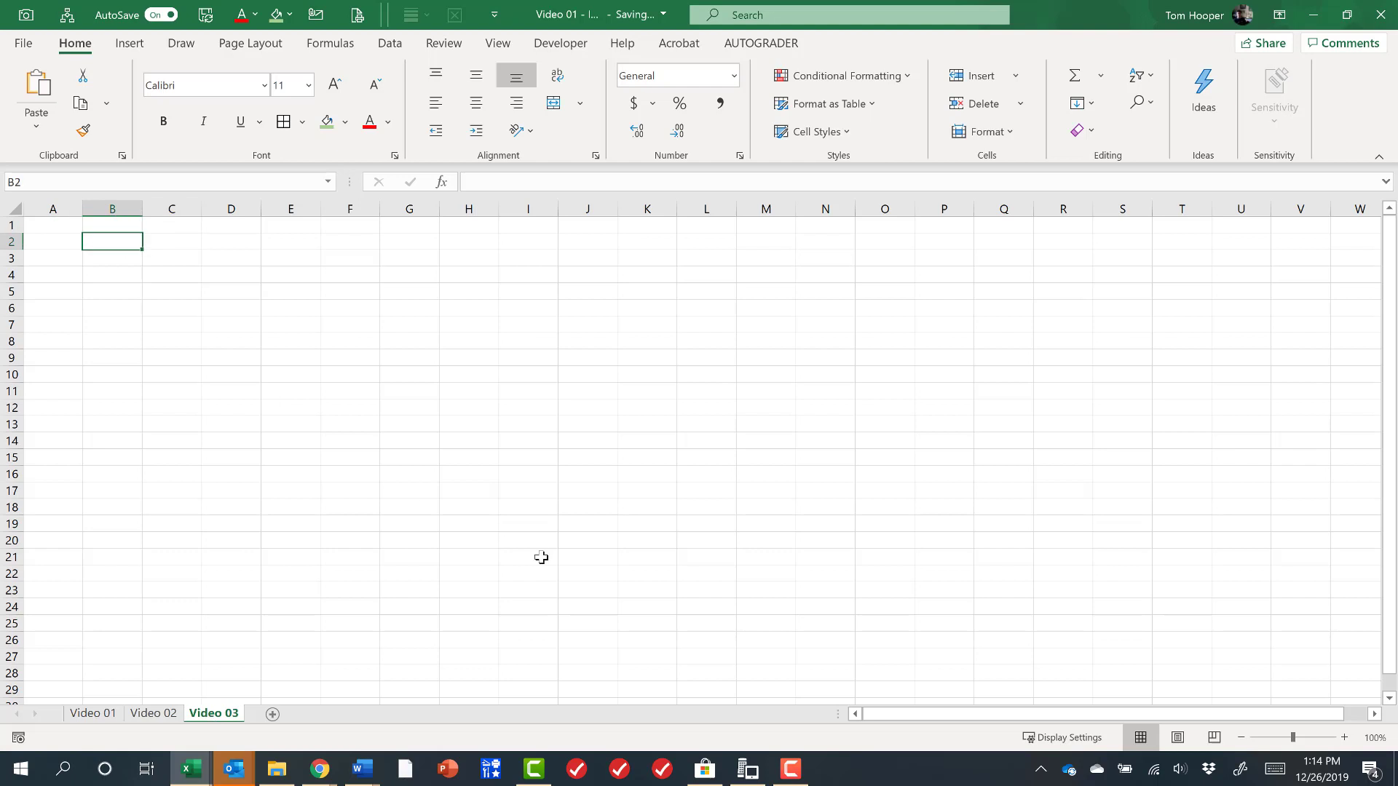
pyautogui.press('Return')
pyautogui.write('Part')
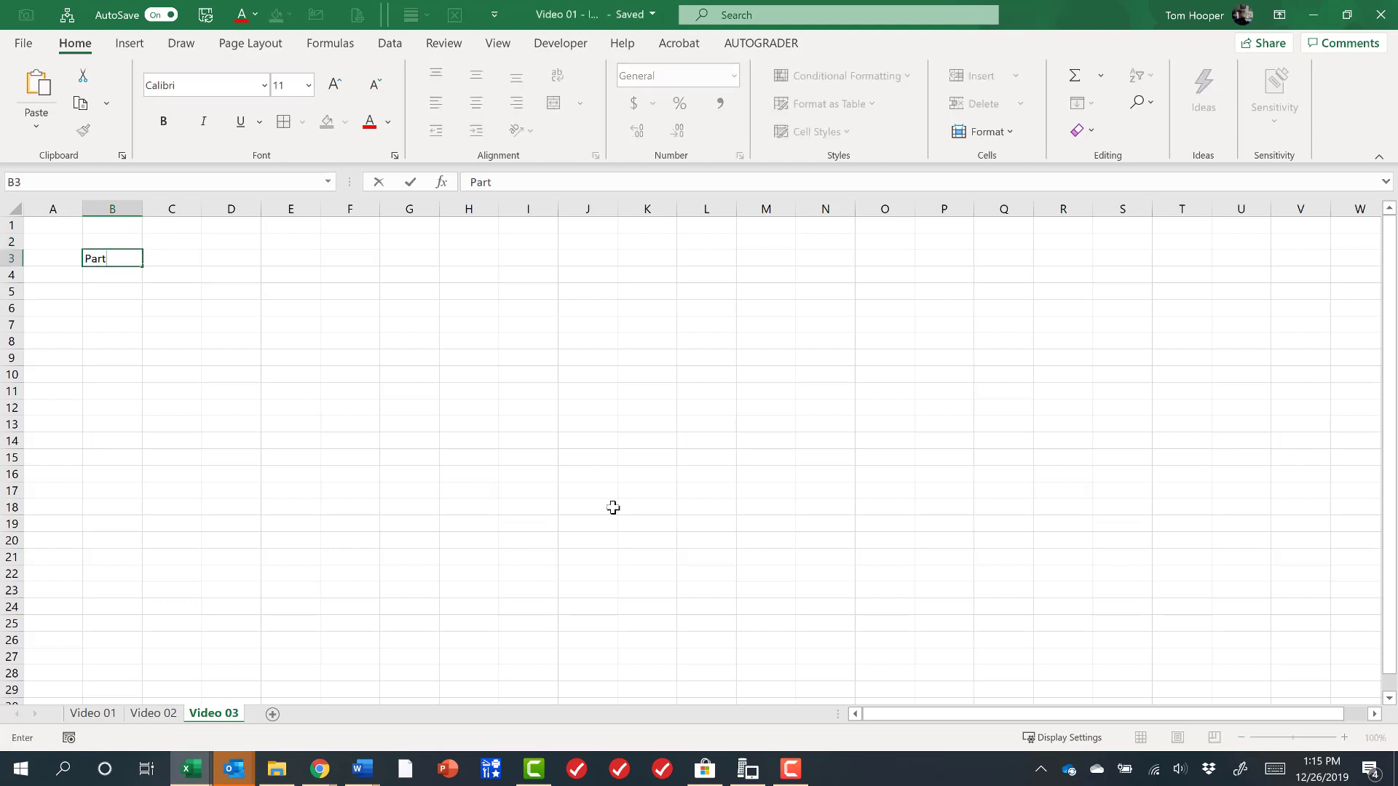
pyautogui.write('icpation')
pyautogui.press('Tab')
pyautogui.write('10%')
pyautogui.press('Return')
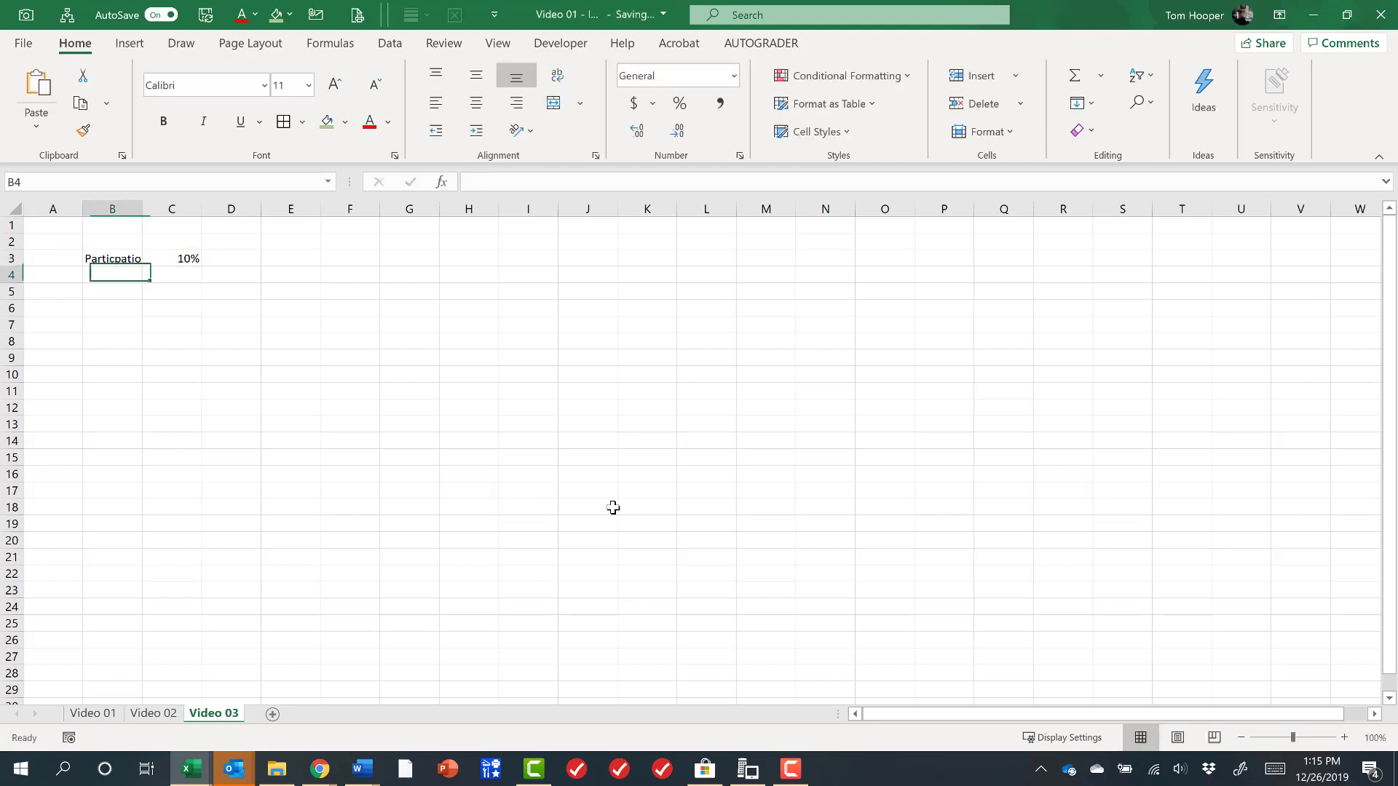
pyautogui.write('Tests')
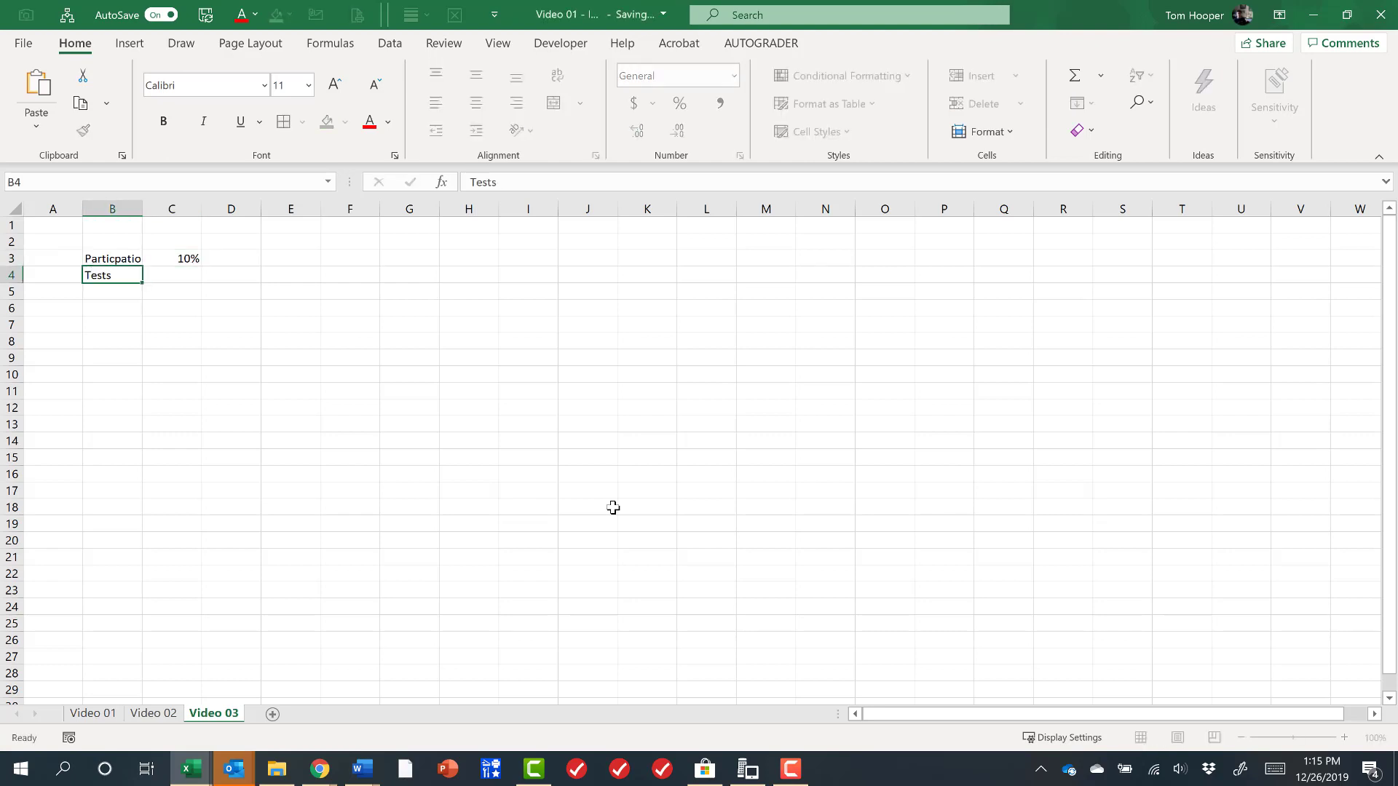
pyautogui.press('Tab')
pyautogui.write('60%')
pyautogui.hotkey('ctrl', 'Return')
pyautogui.press('Return')
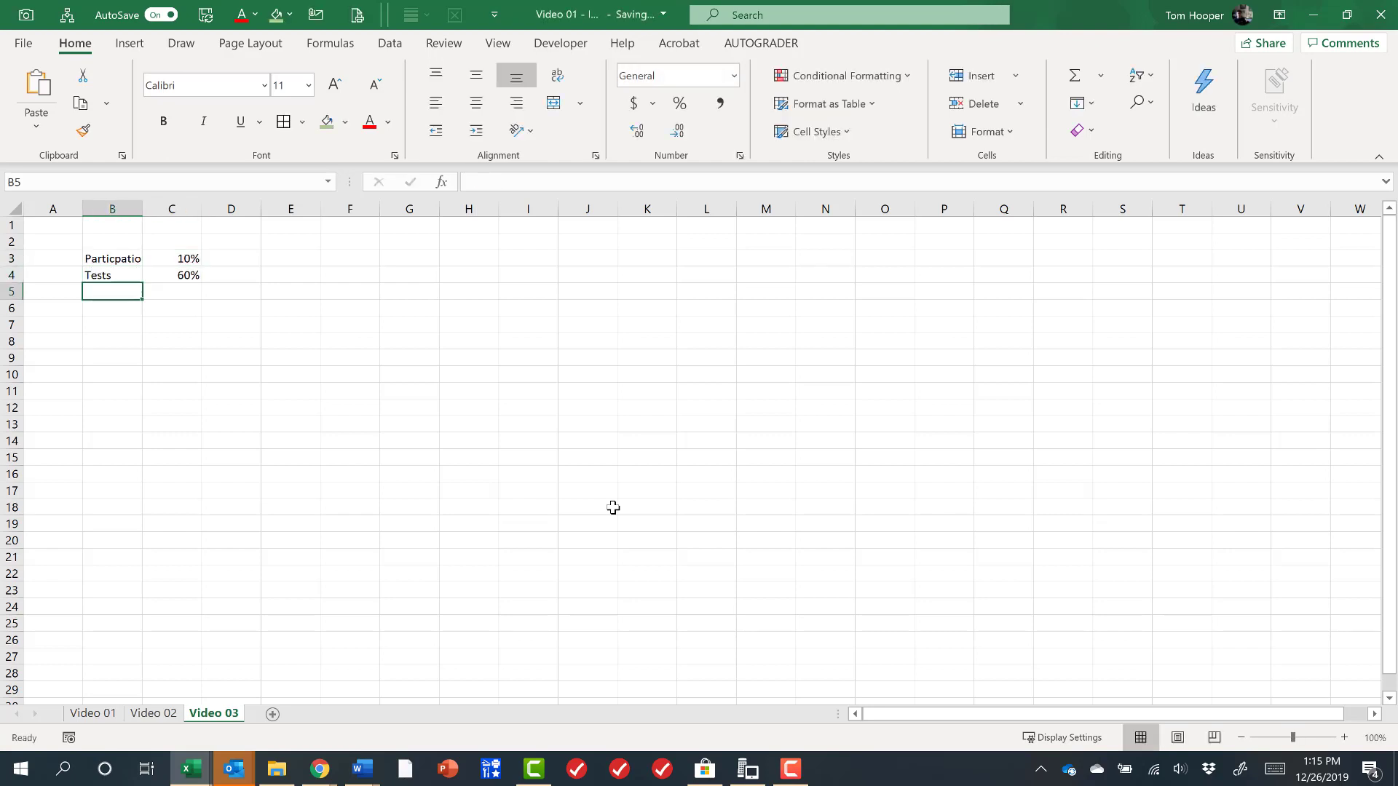
# Step: Enter the grade components Project at 10% and Final at 20% in B5:C6
pyautogui.write('Project')
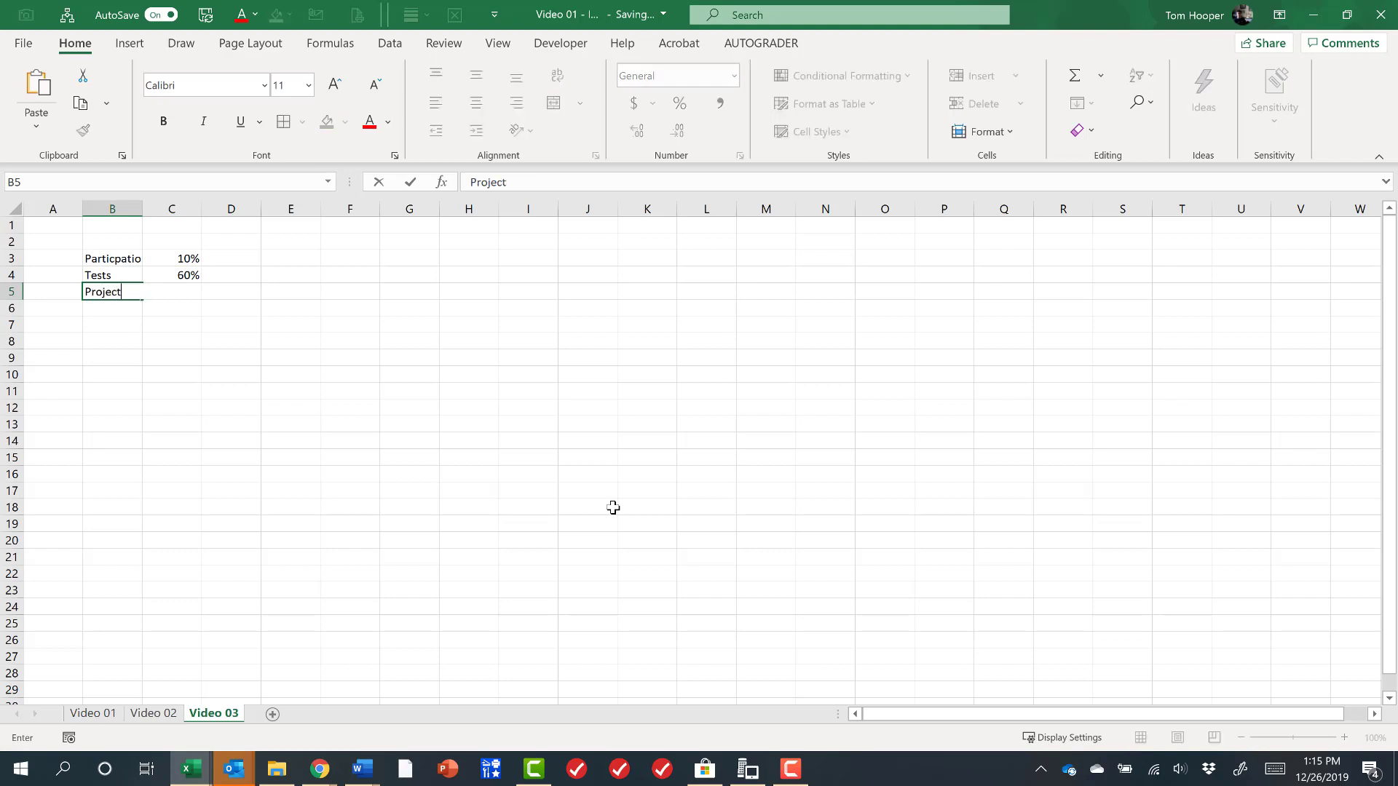
pyautogui.press('Tab')
pyautogui.write('10%')
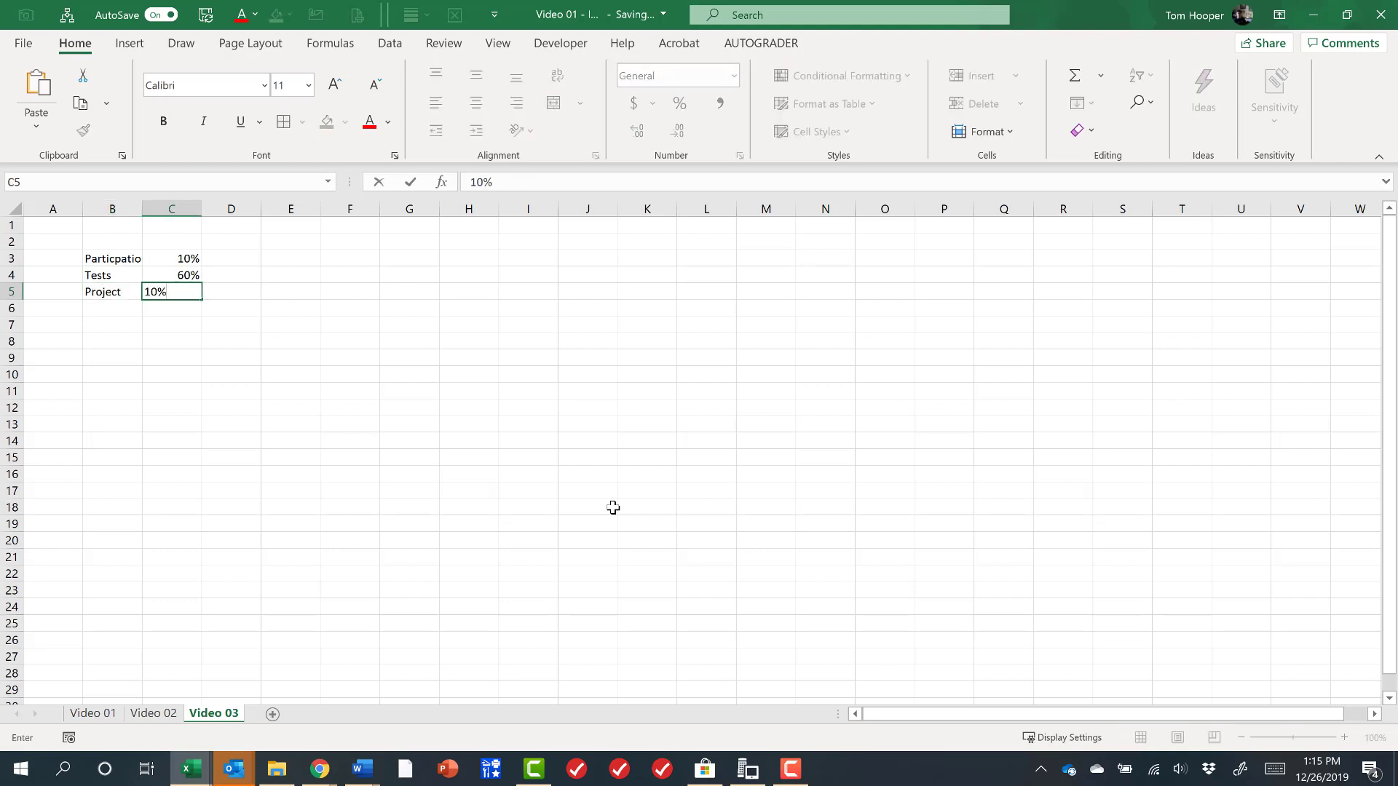
pyautogui.press('Return')
pyautogui.write('Final')
pyautogui.hotkey('ctrl', 'Return')
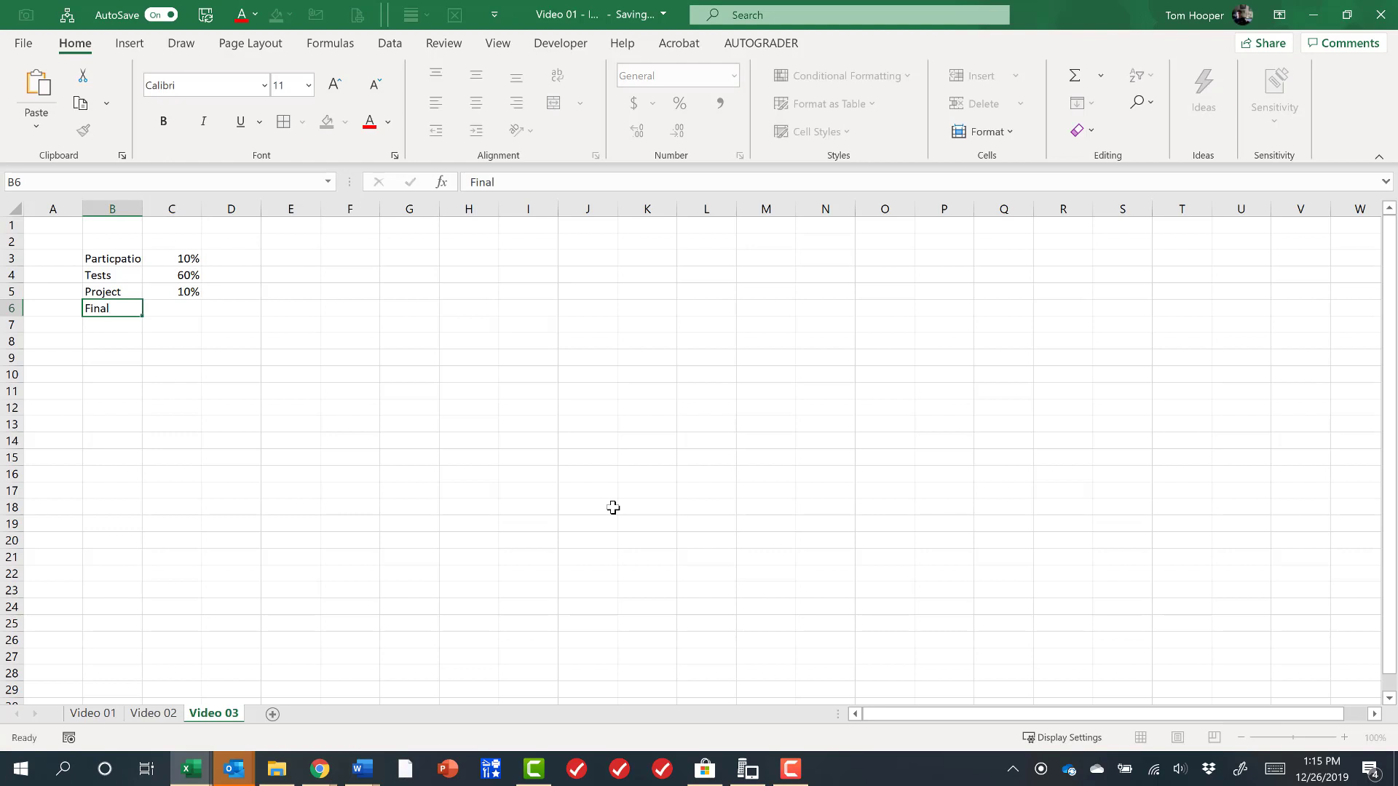
pyautogui.press('Tab')
pyautogui.write('20%')
pyautogui.press('Return')
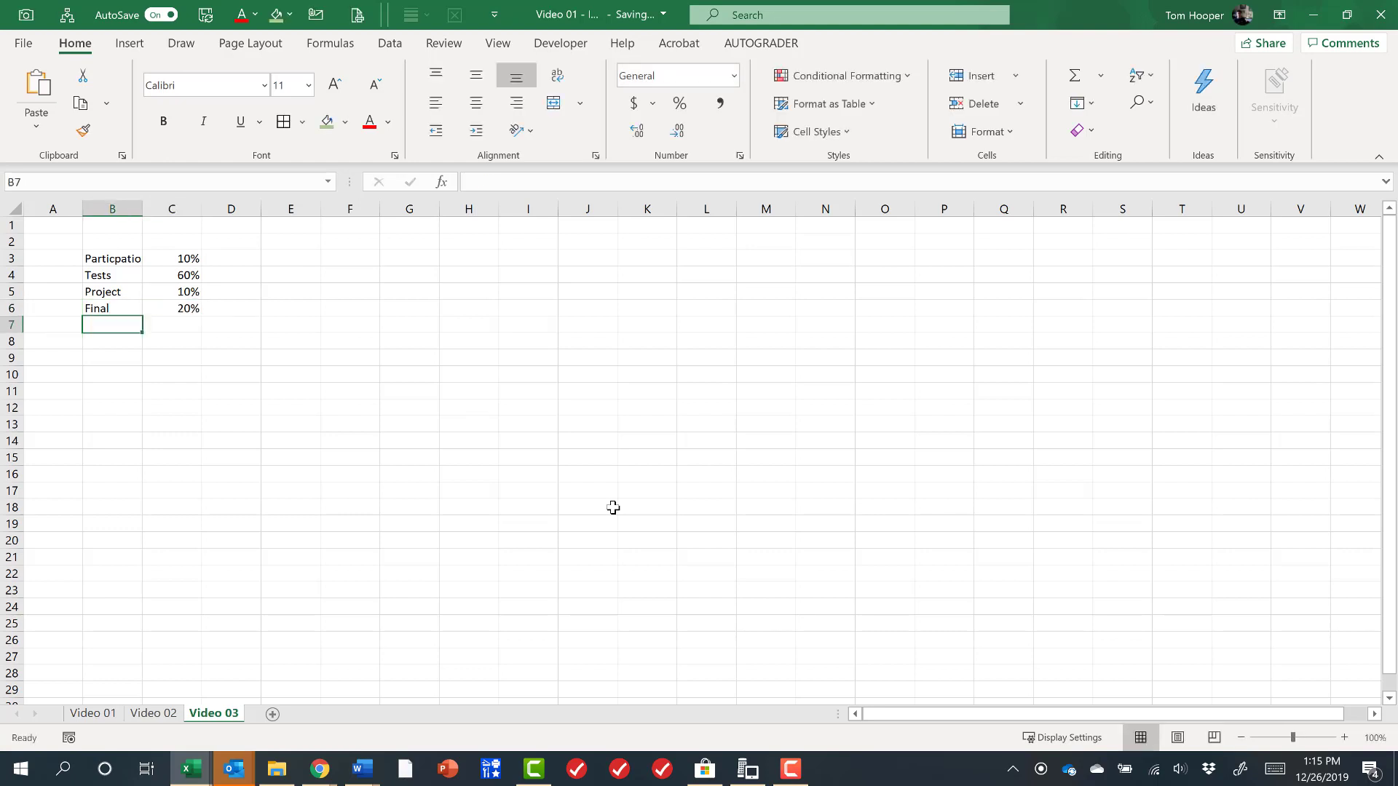
# Step: Enter the column heading Score in D2 above the empty cells beside the weights
pyautogui.press('Right')
pyautogui.press('Right')
pyautogui.press('Up')
pyautogui.press('Up')
pyautogui.press('Up')
pyautogui.press('Up')
pyautogui.press('Up')
pyautogui.write('Score')
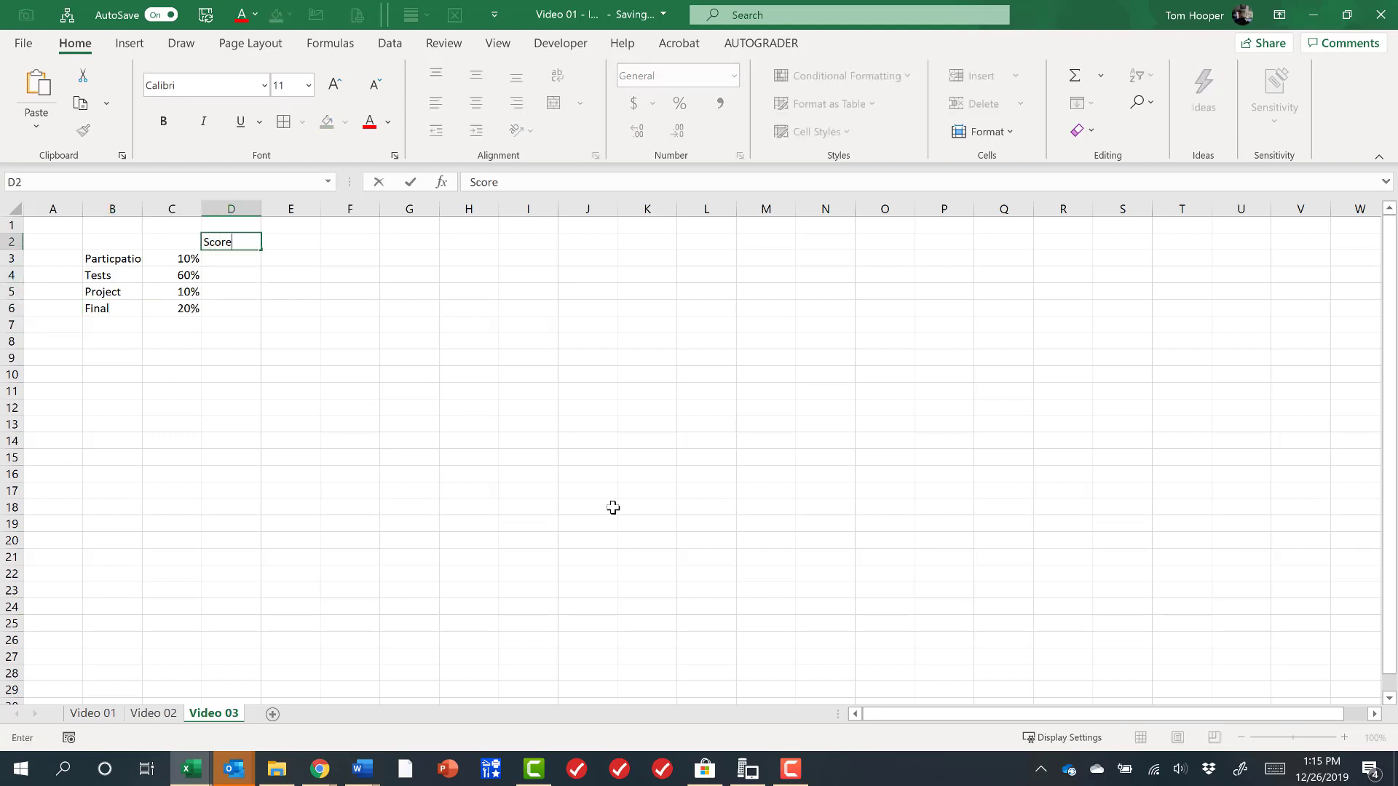
pyautogui.press('Return')
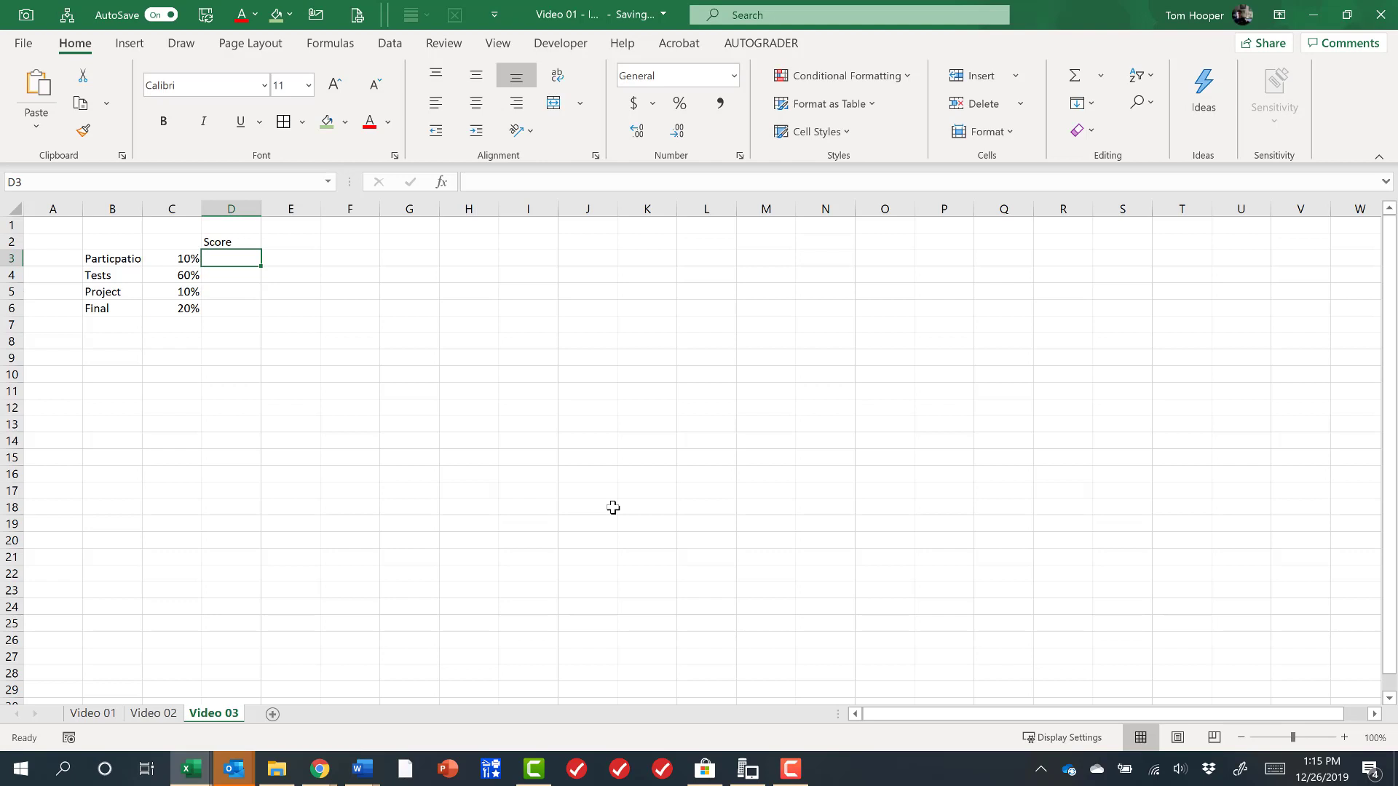
# Step: Enter the scores 90, 85, 92 and 87 in D3:D6
pyautogui.write('90')
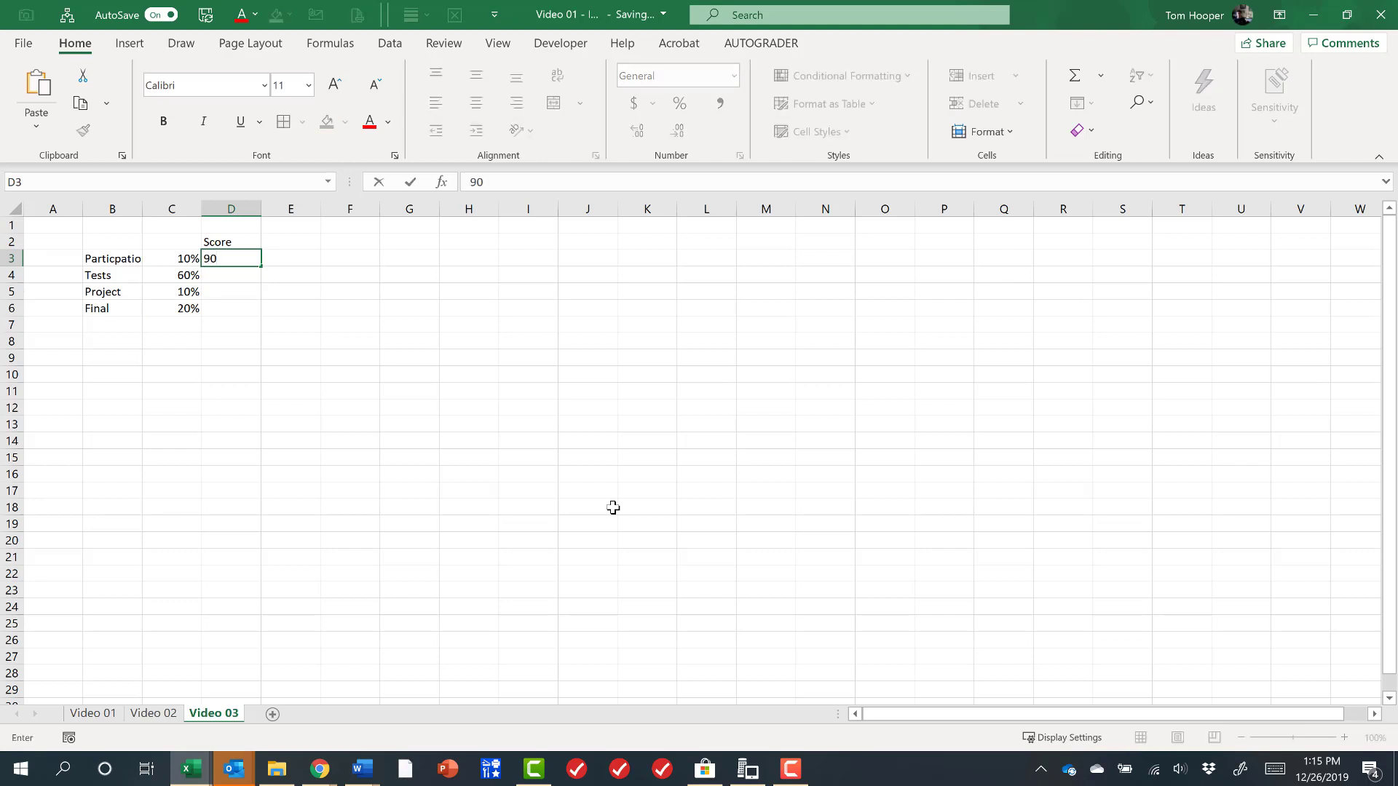
pyautogui.press('Return')
pyautogui.write('85')
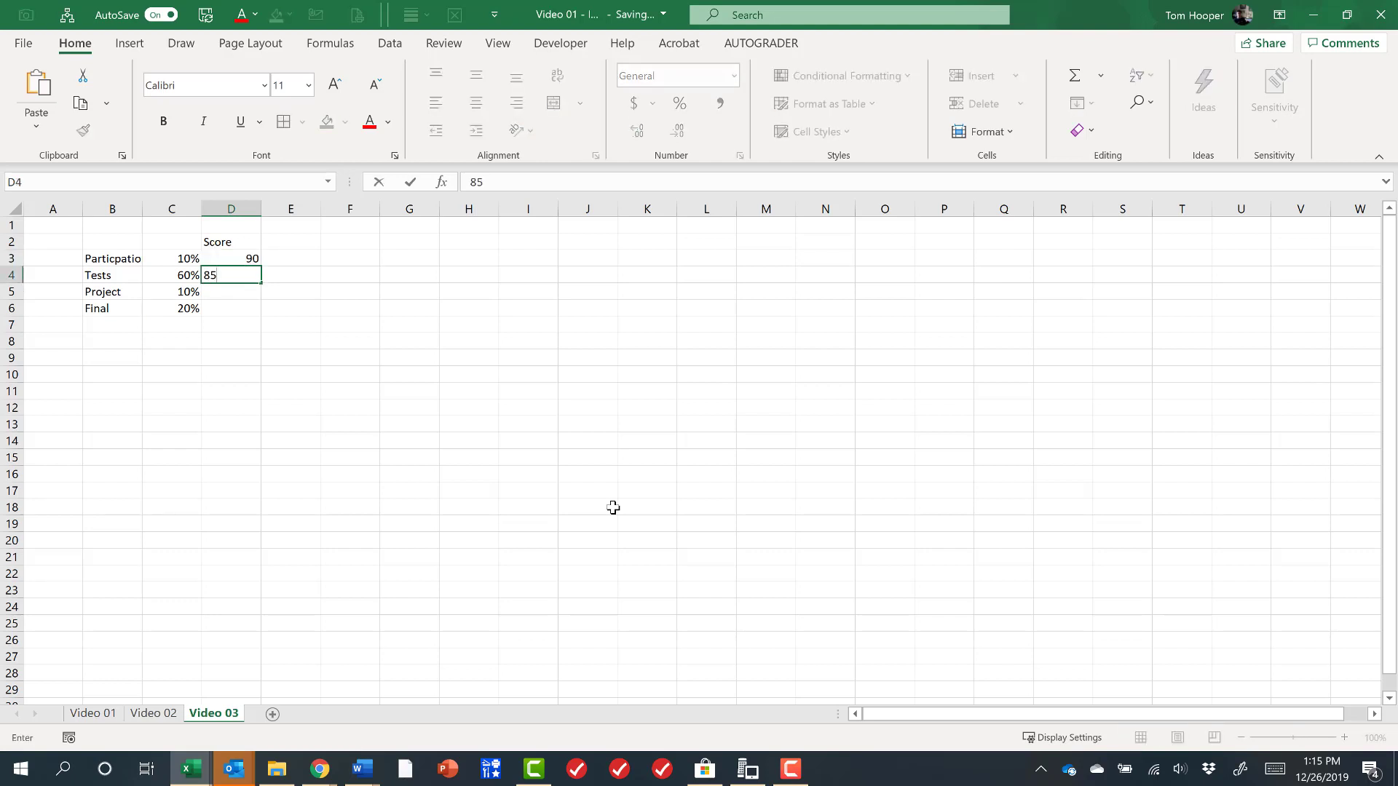
pyautogui.press('Return')
pyautogui.write('92')
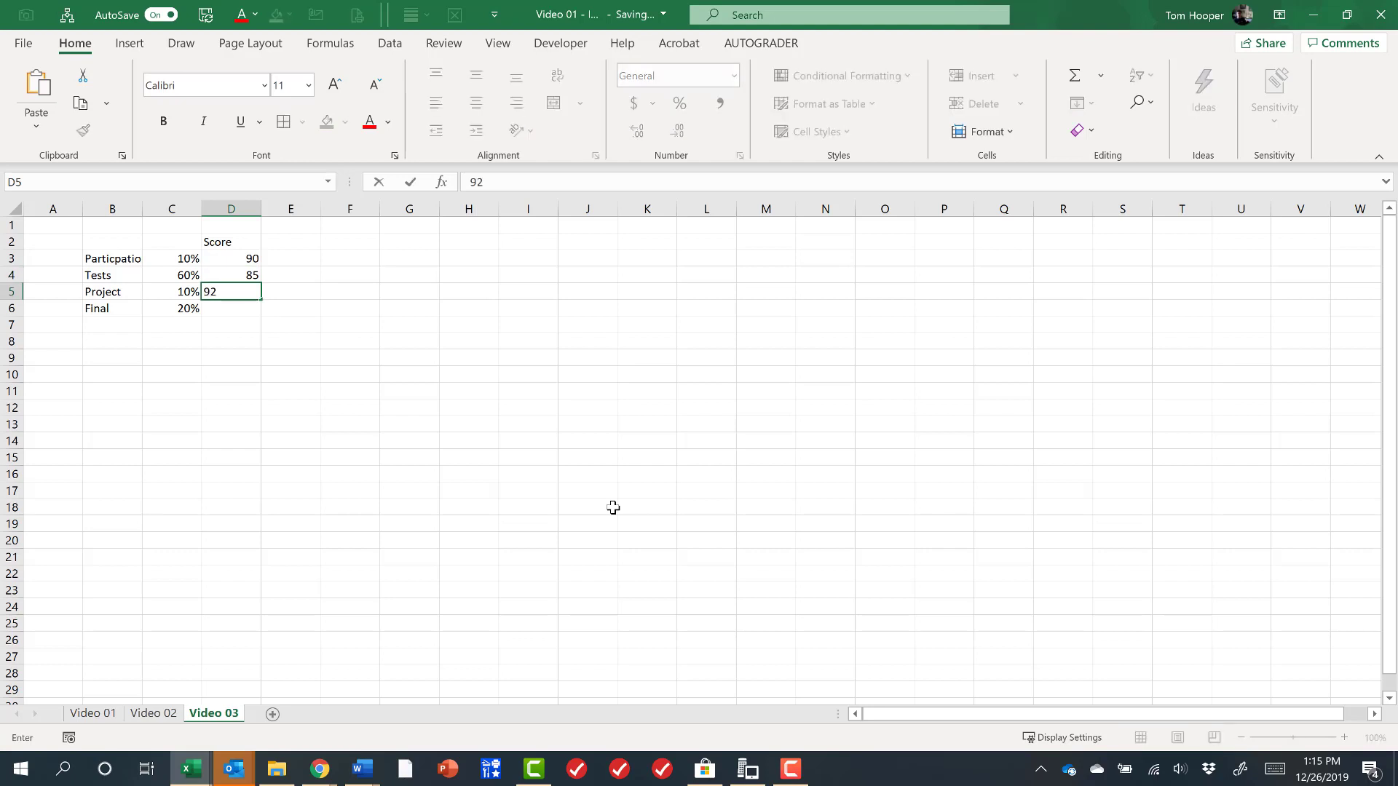
pyautogui.press('Return')
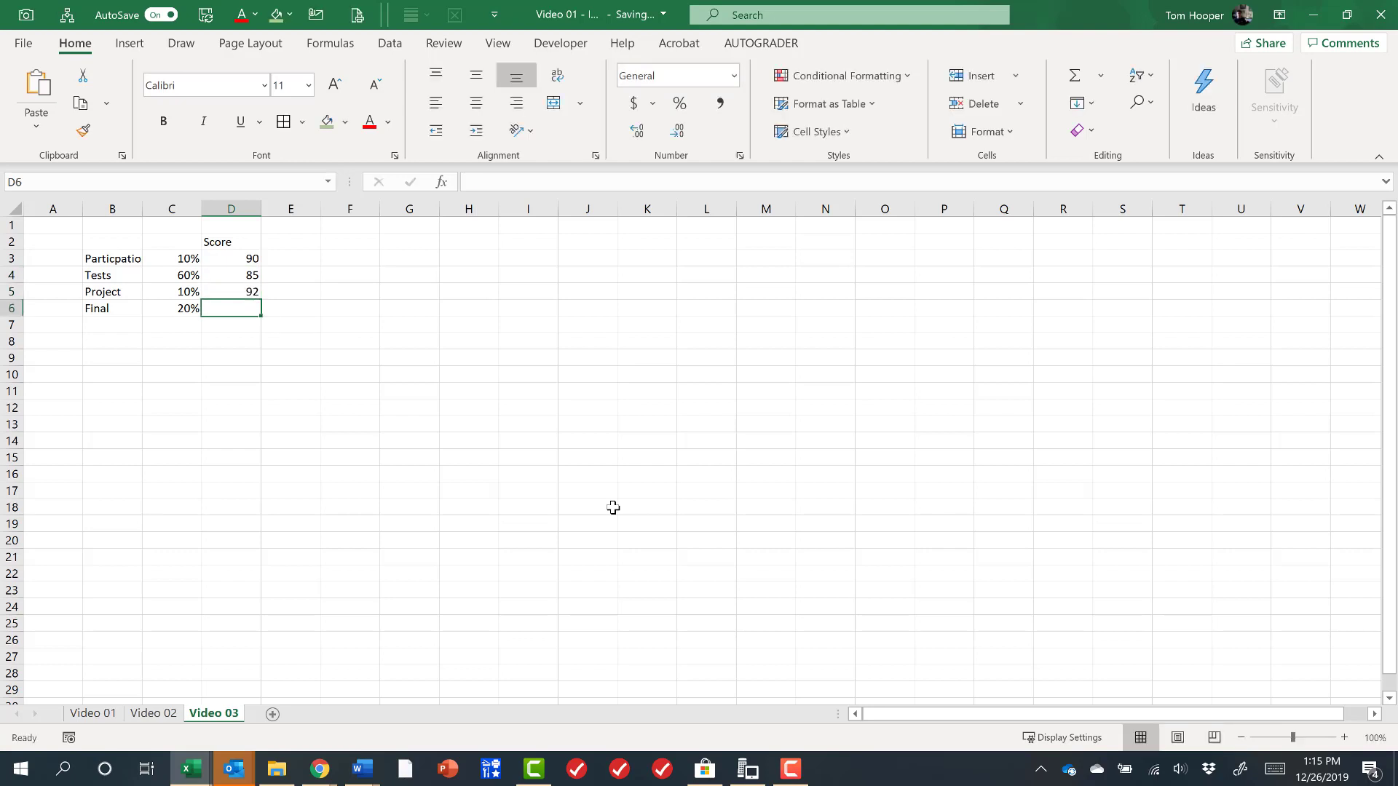
pyautogui.write('87')
pyautogui.press('Return')
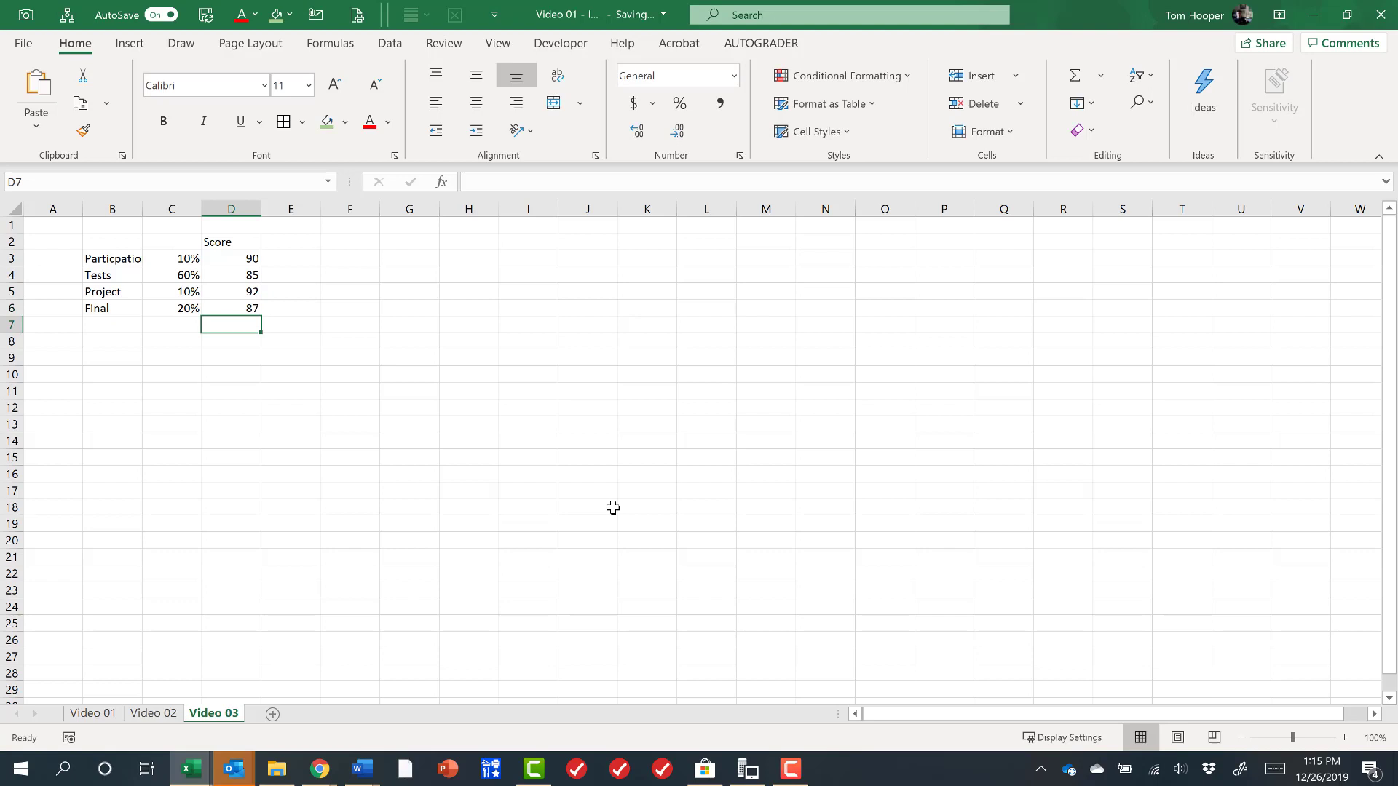
# Step: Enter the label Course grade in B7 below the Final component
pyautogui.press('Left')
pyautogui.press('Left')
pyautogui.write('Course')
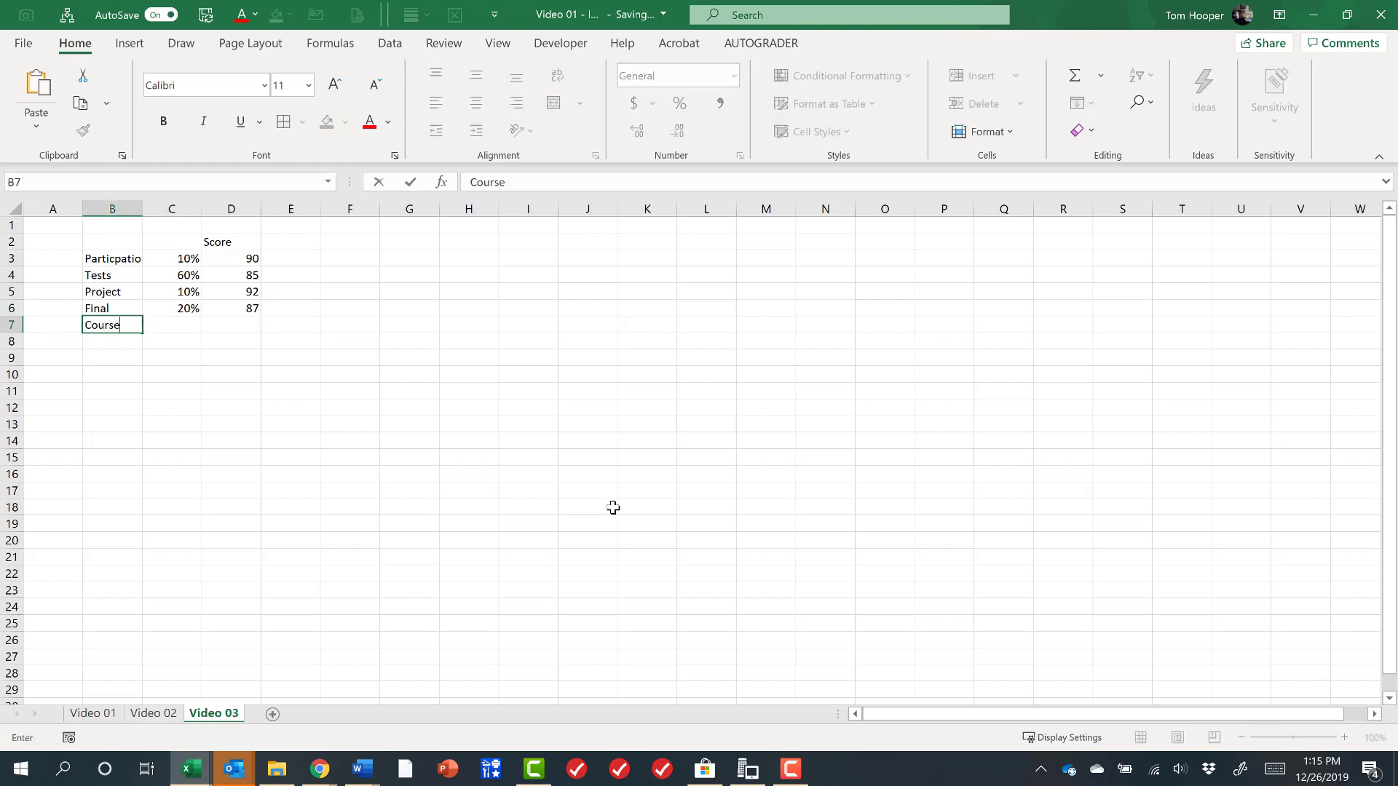
pyautogui.write(' grade')
pyautogui.press('Right')
pyautogui.press('Right')
pyautogui.press('Right')
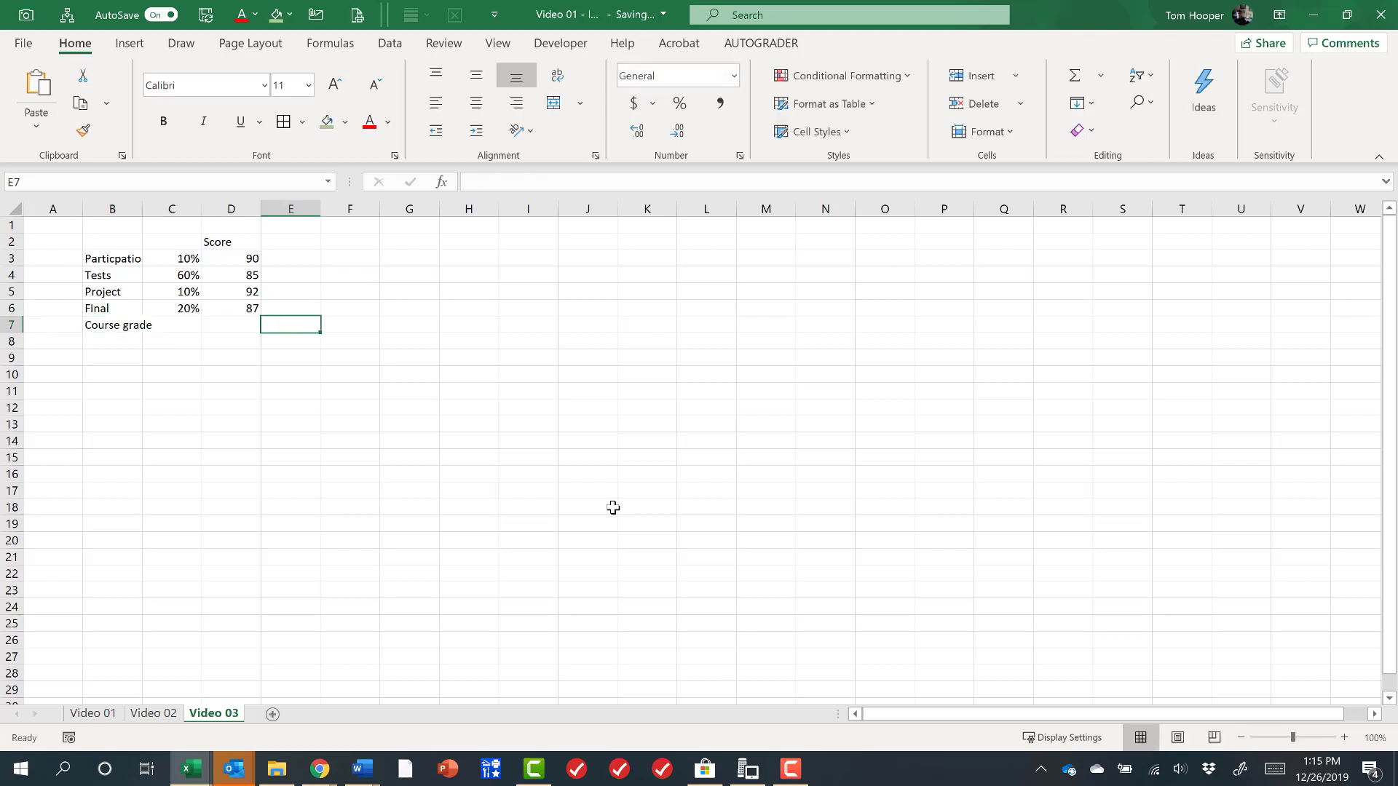
# Step: Calculate the weighted course grade in D7 with the formula =SUMPRODUCT(C3:C6,D3:D6)
pyautogui.press('Left')
pyautogui.write('=sum')
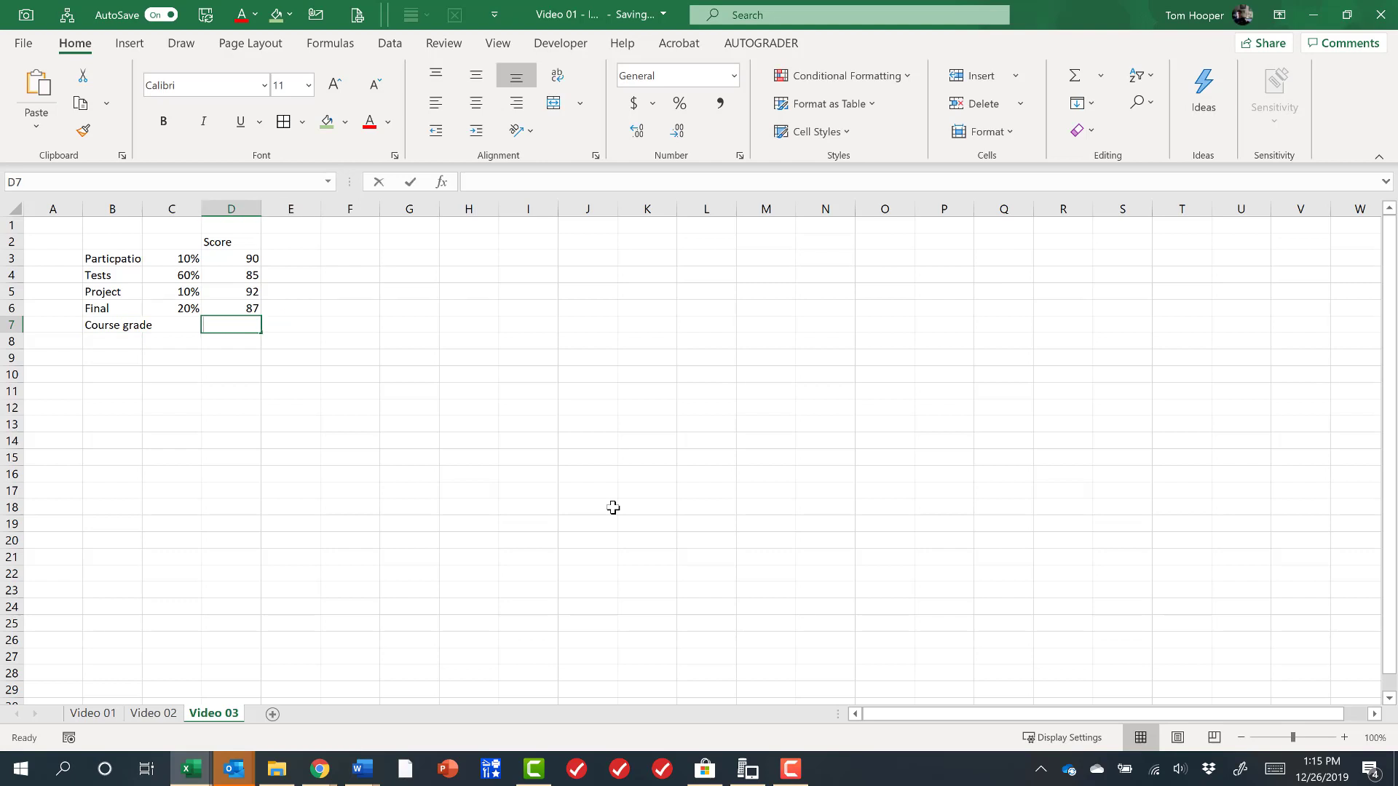
pyautogui.write('pr')
pyautogui.press('Tab')
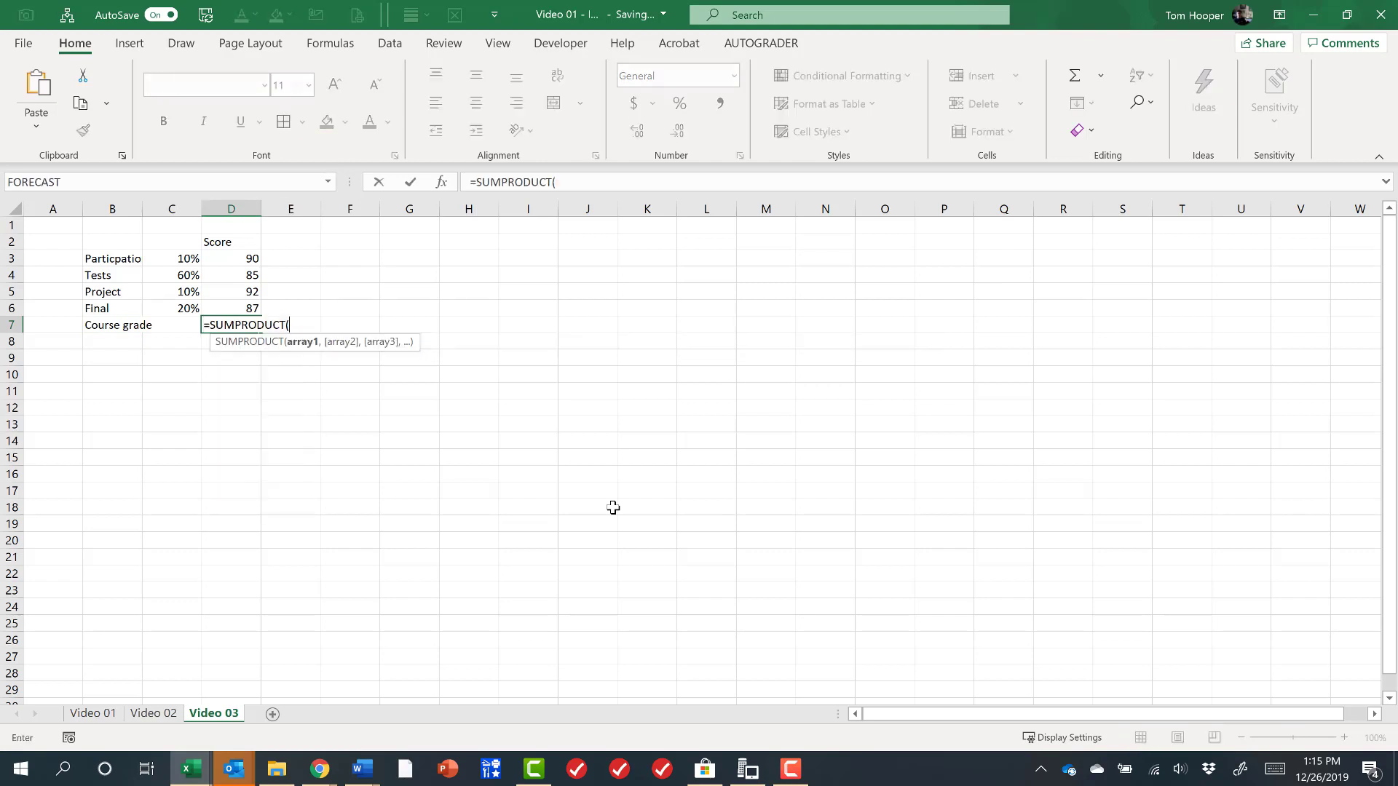
pyautogui.press('Left')
pyautogui.press('Up')
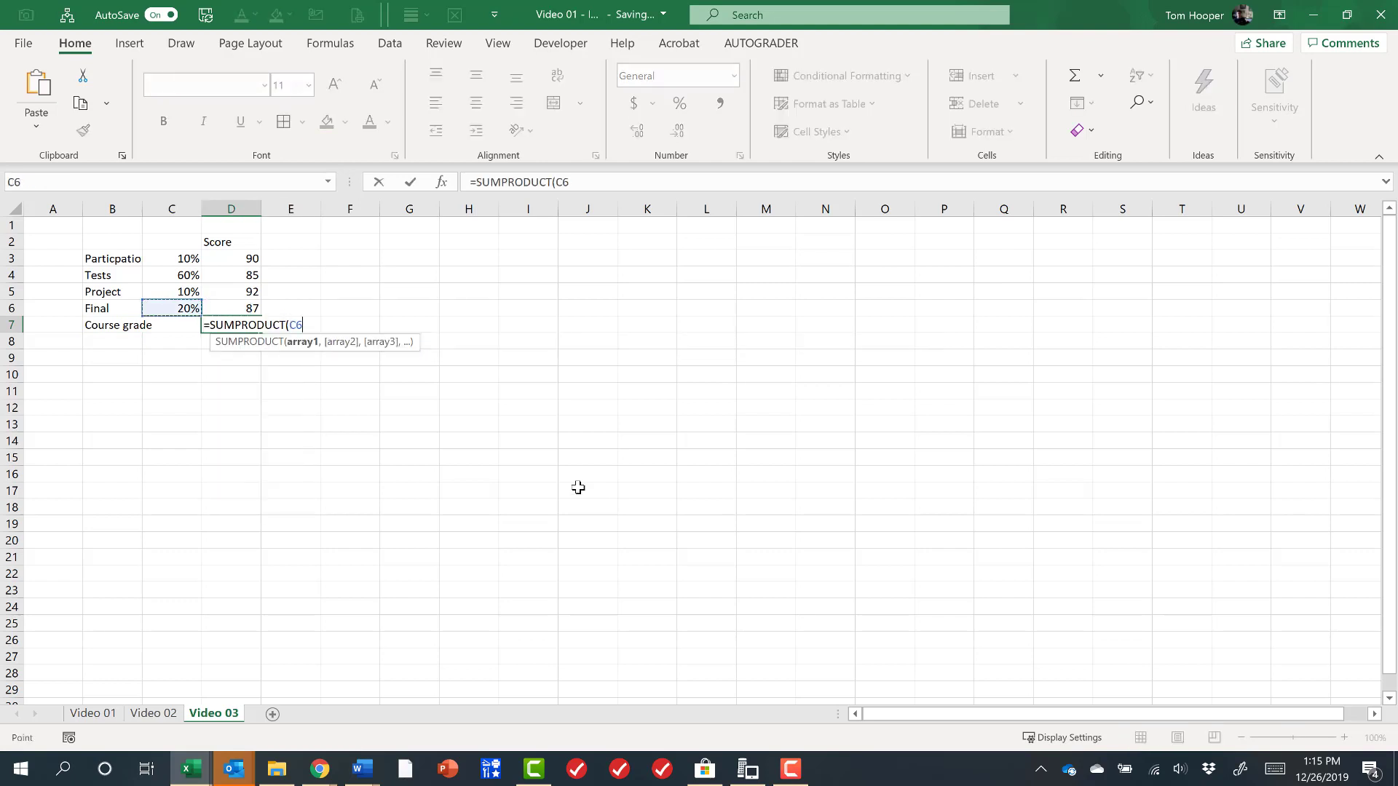
pyautogui.hotkey('ctrl', 'shift', 'Up')
pyautogui.write(',')
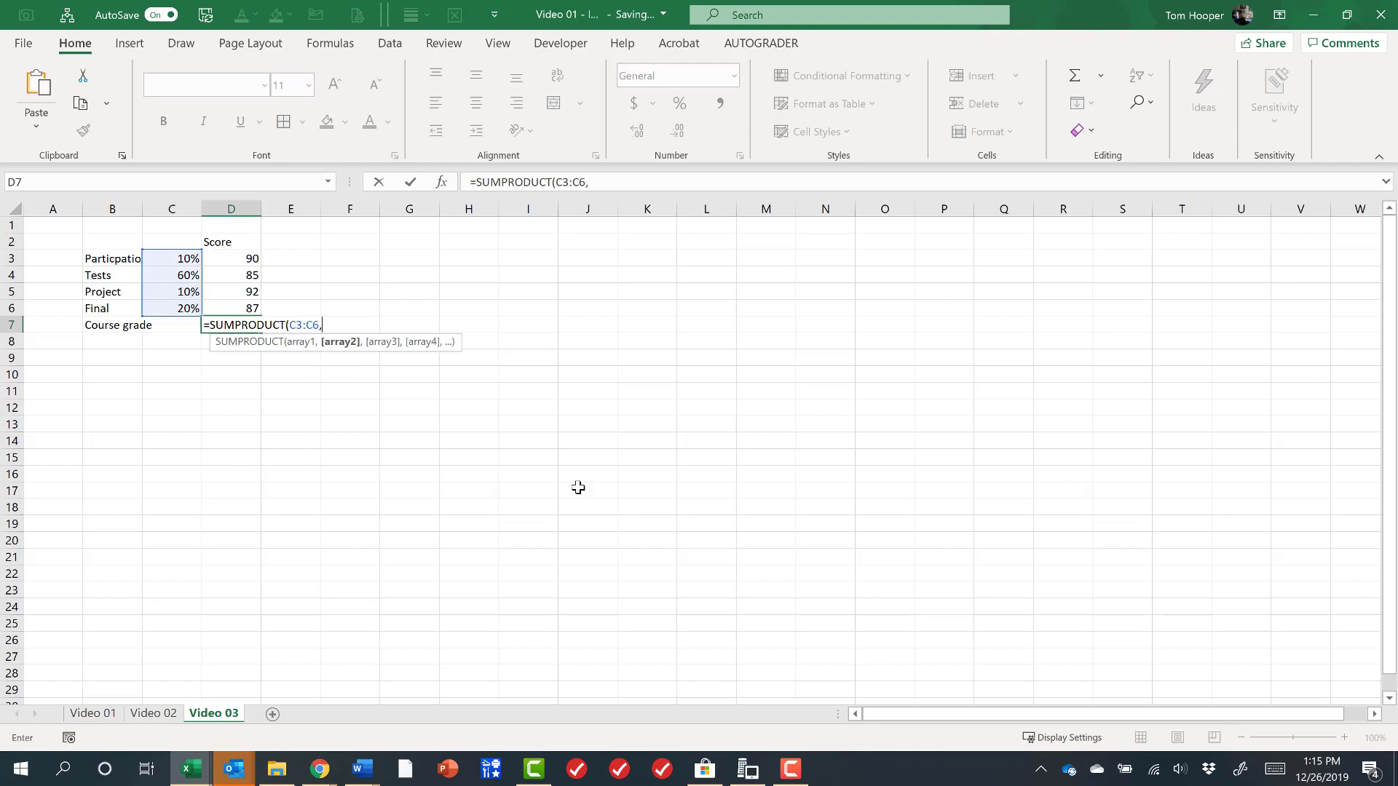
pyautogui.press('Up')
pyautogui.hotkey('shift', 'Up')
pyautogui.hotkey('shift', 'Up')
pyautogui.hotkey('shift', 'Up')
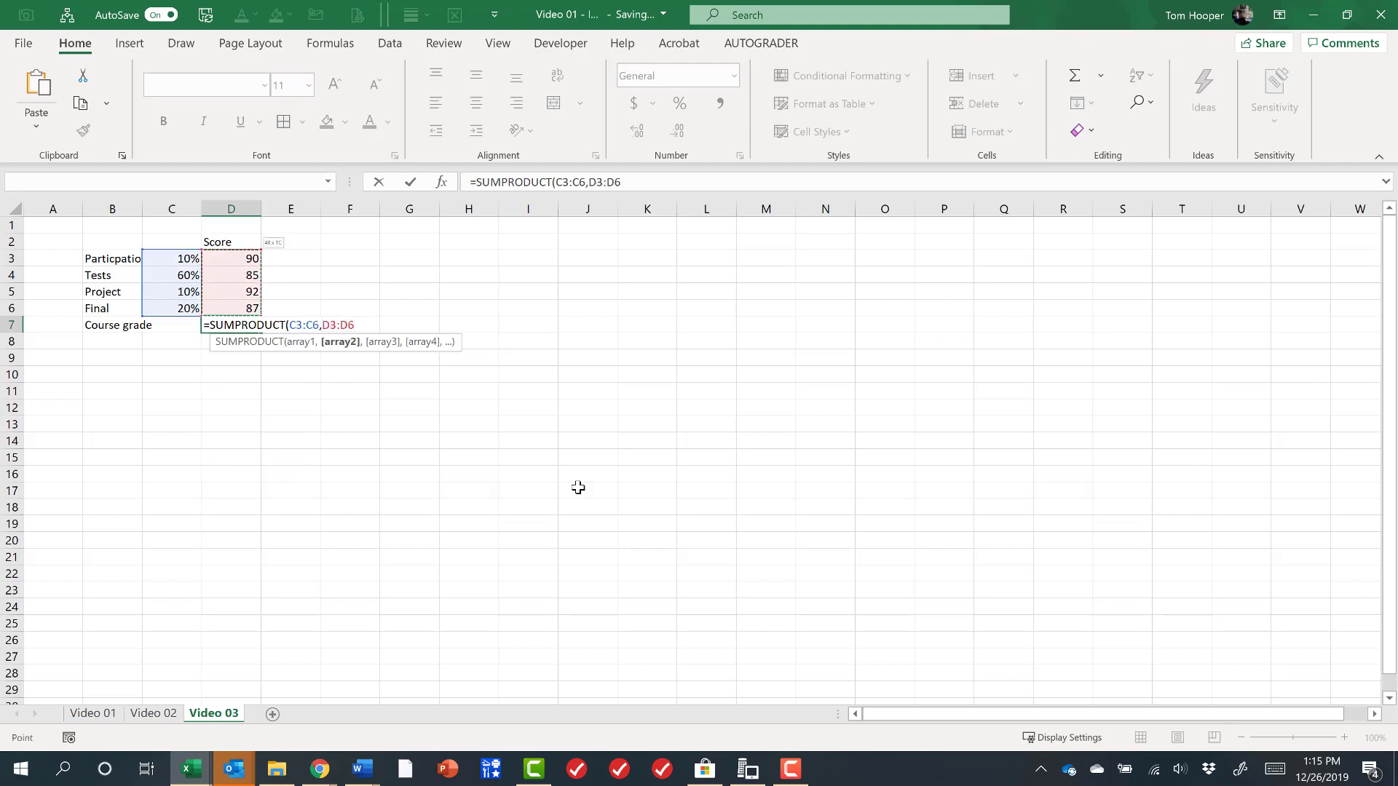
pyautogui.write(')')
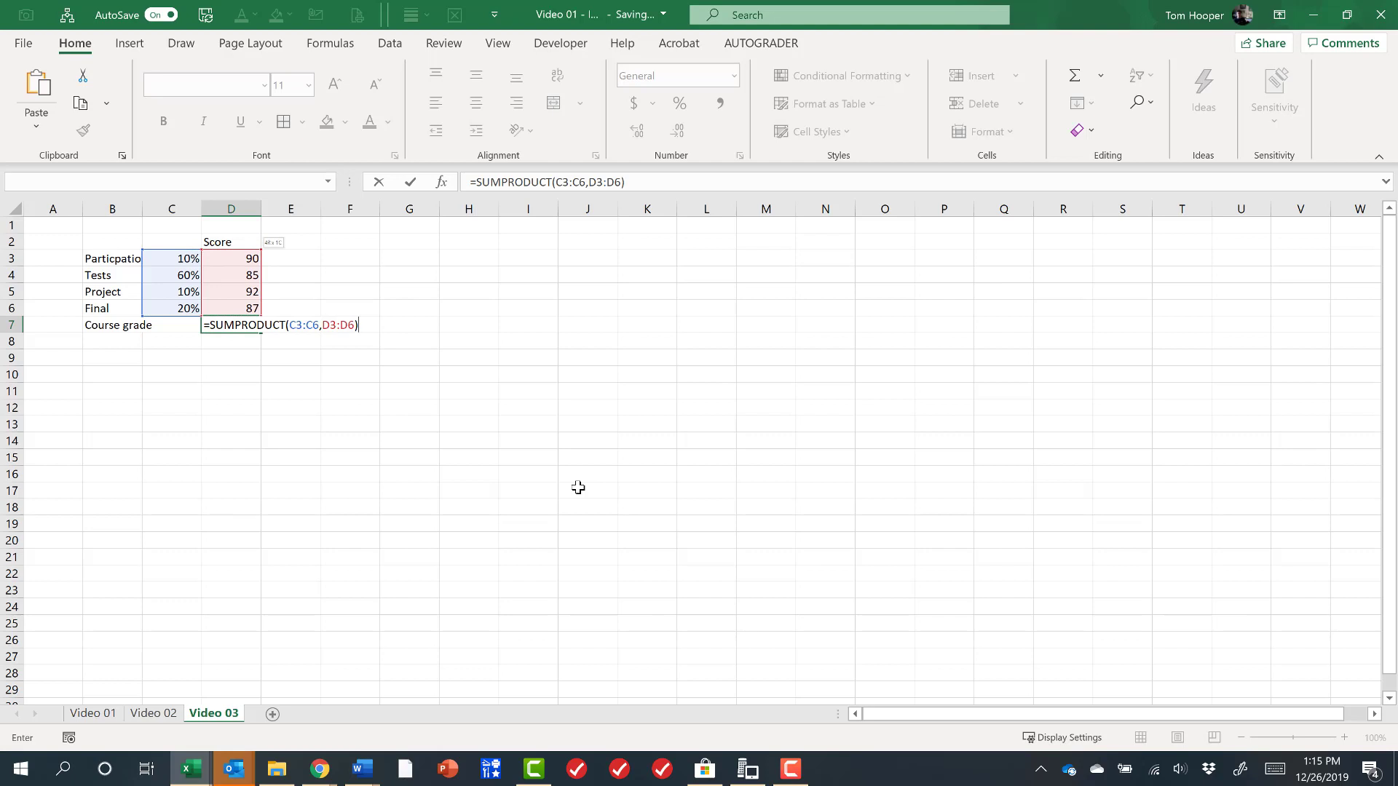
pyautogui.press('Return')
pyautogui.press('Up')
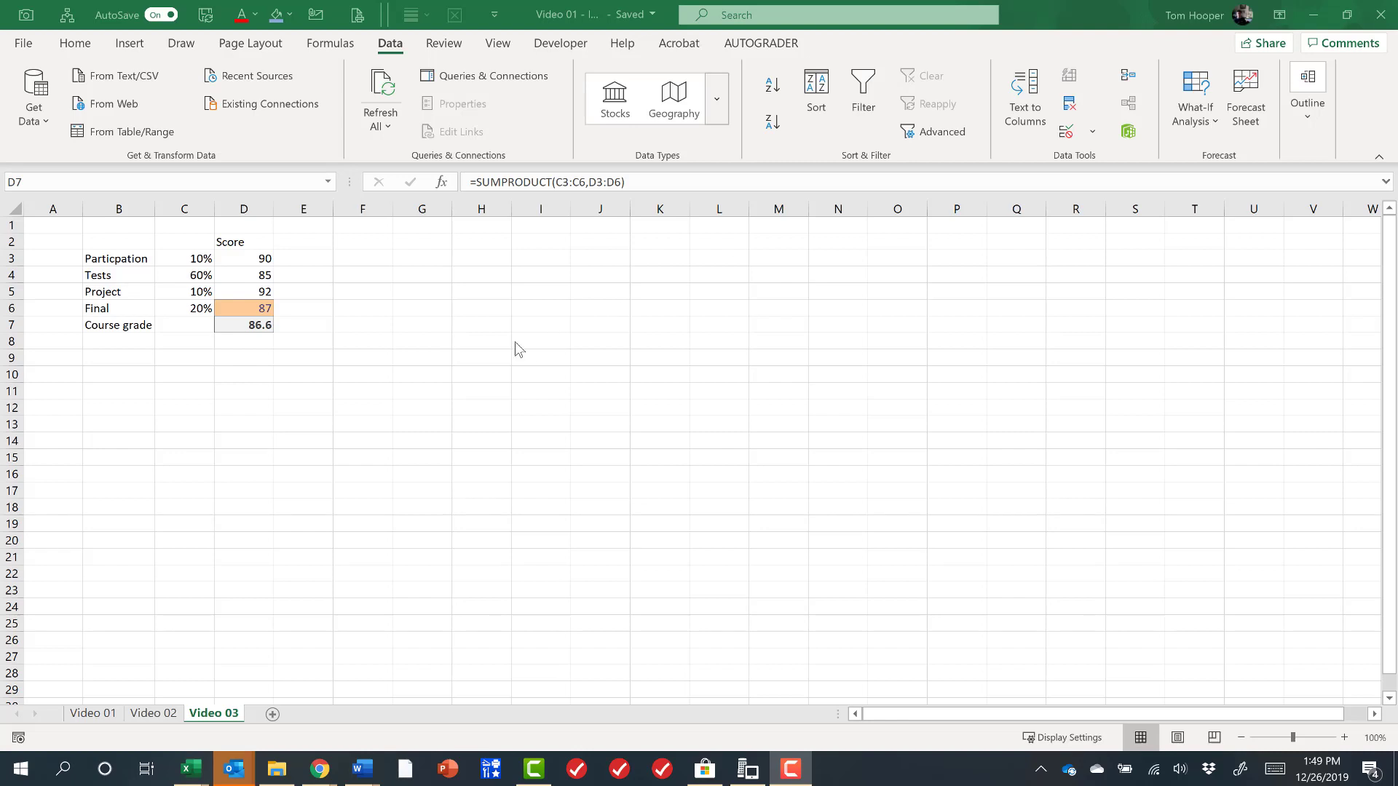
pyautogui.click(243, 329)
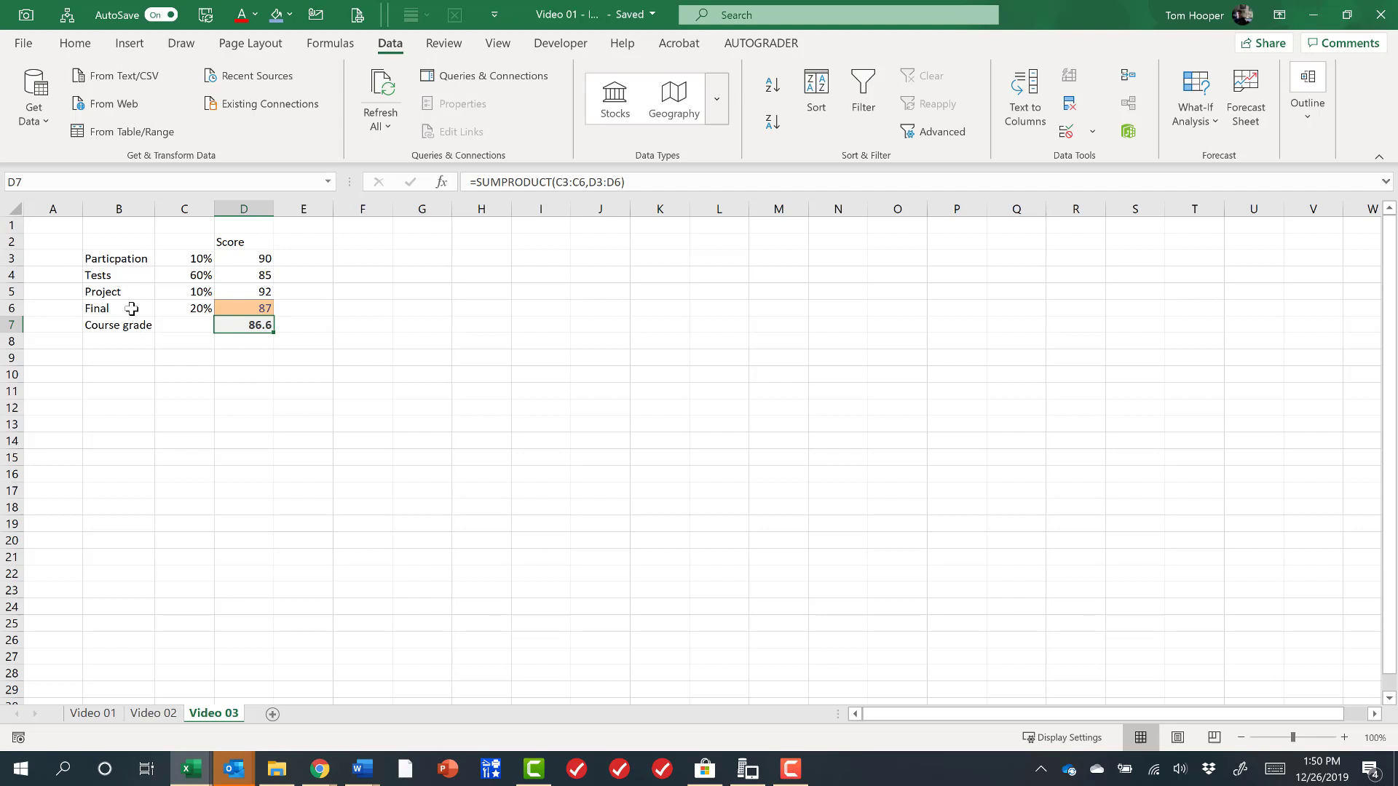
# Step: Enter the row labels Final Exam Grade: in G4 and Course Grade: in G5
pyautogui.click(413, 280)
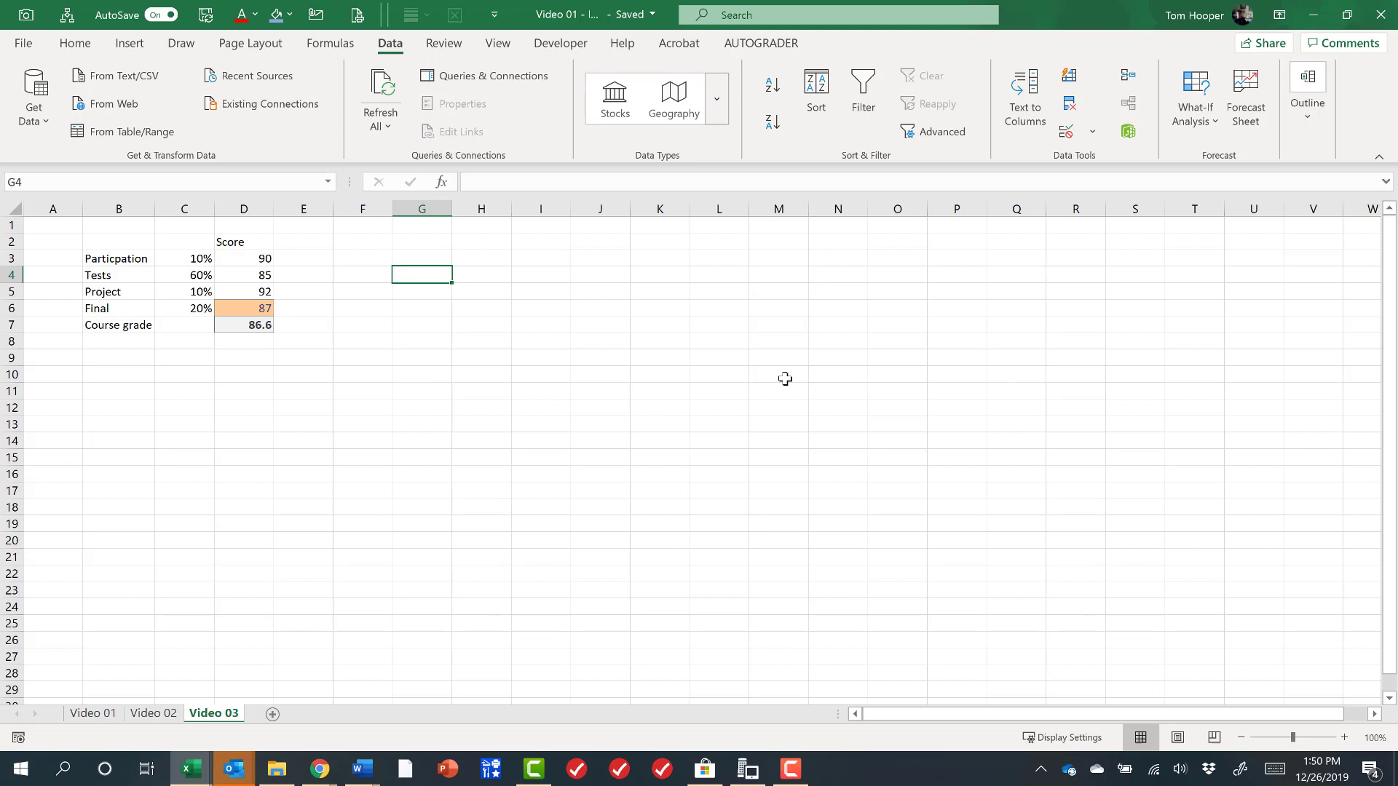
pyautogui.write('Final Exam')
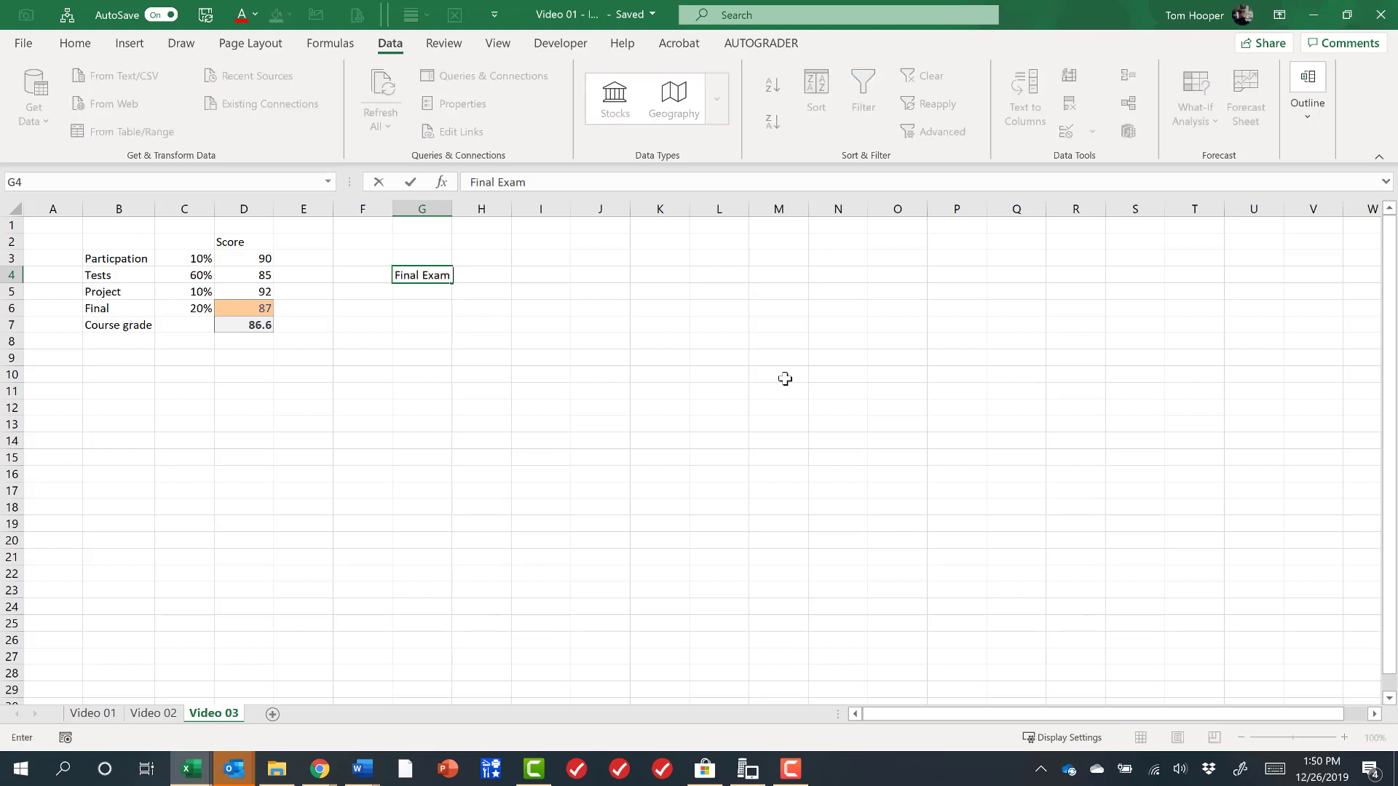
pyautogui.write(' Grade')
pyautogui.press('Return')
pyautogui.write('Course')
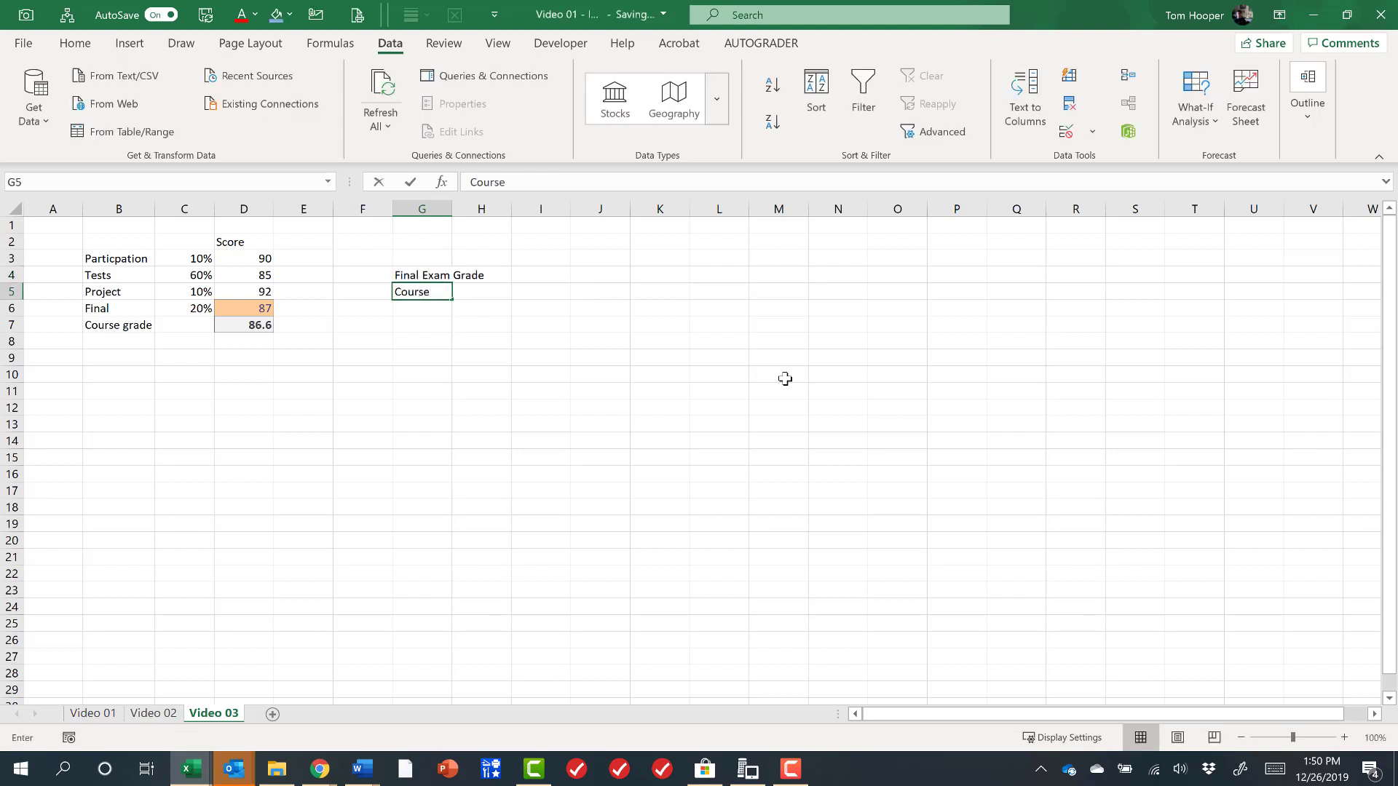
pyautogui.write(' Grade:')
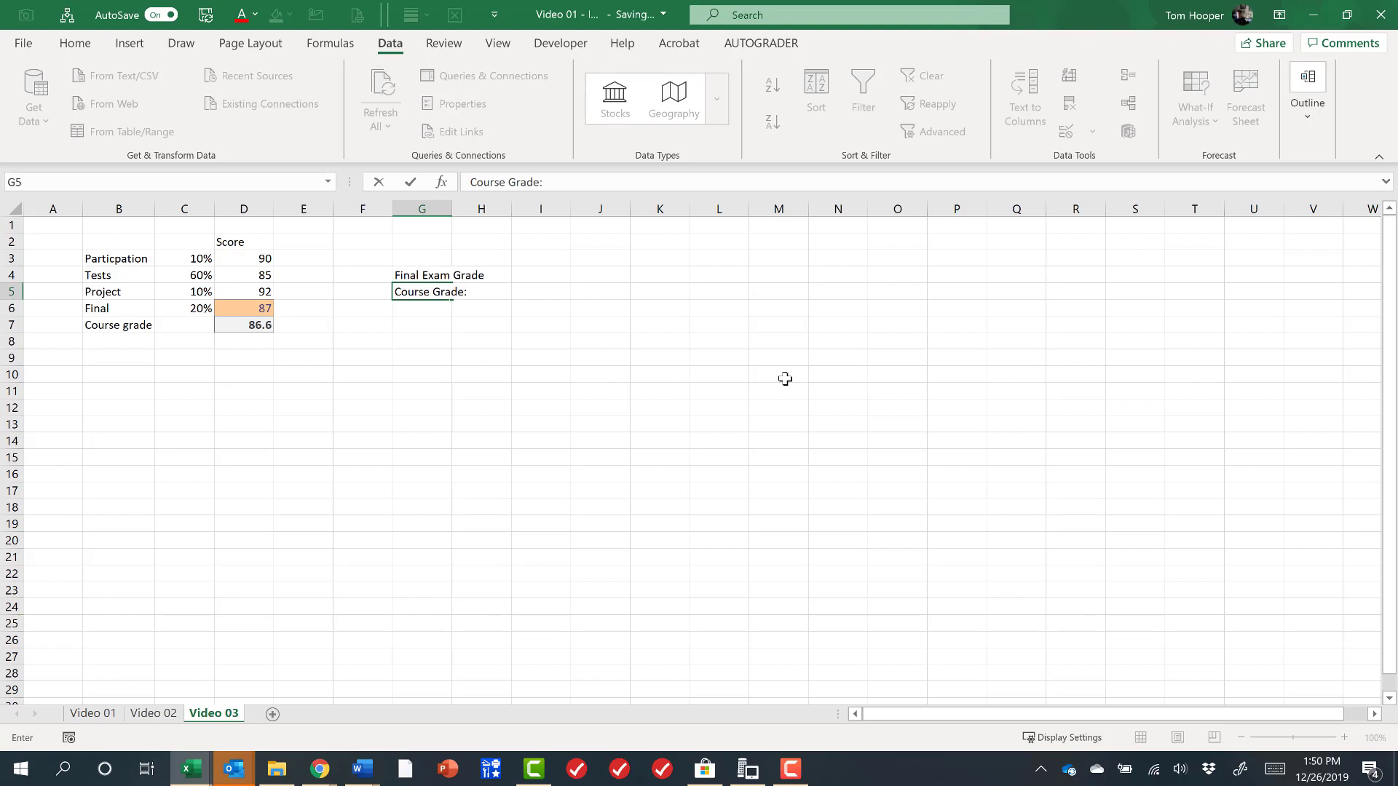
pyautogui.press('Up')
pyautogui.press('F2')
pyautogui.write(':')
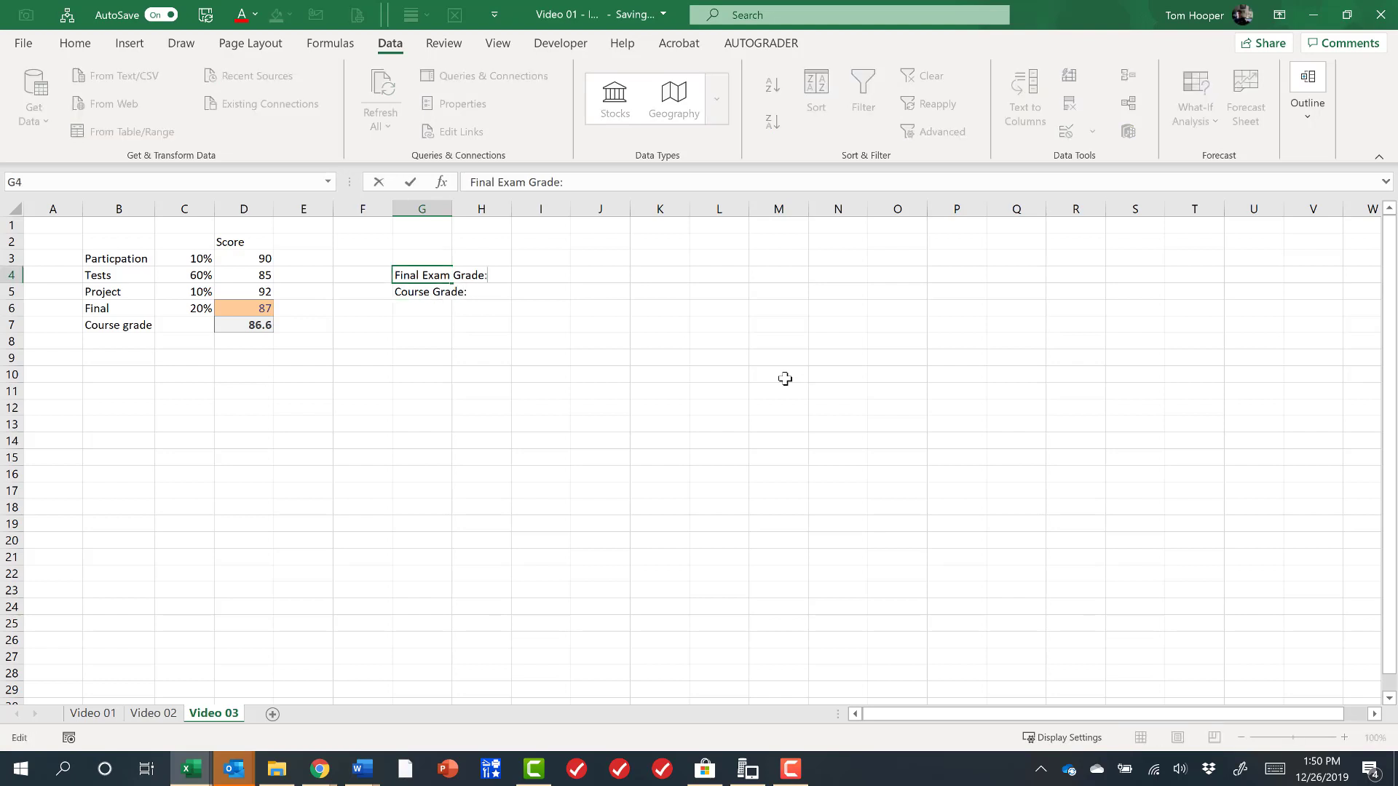
pyautogui.press('Tab')
# Step: Enter the first possible final exam grades, 60 and 70, in J4:K4
pyautogui.press('Tab')
pyautogui.press('Tab')
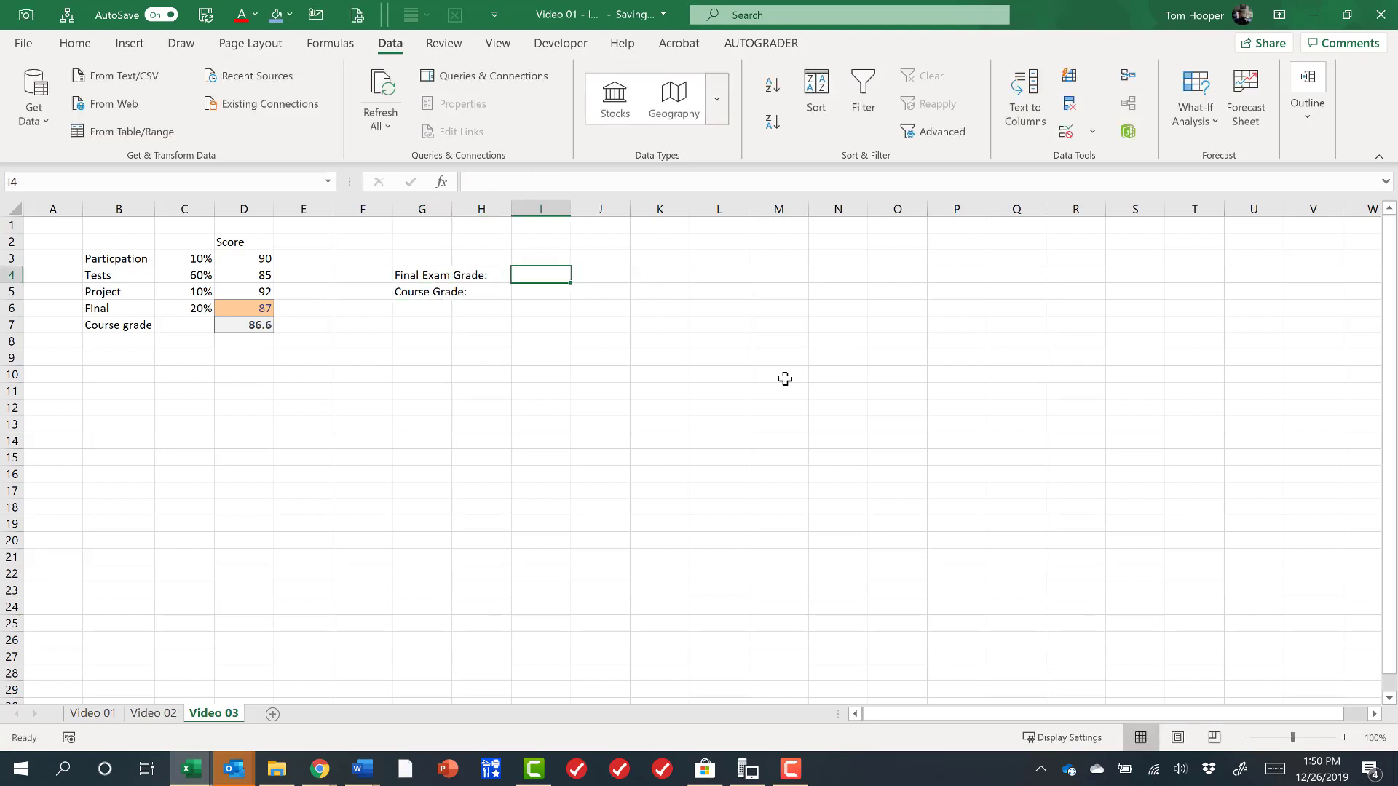
pyautogui.write('60')
pyautogui.press('Tab')
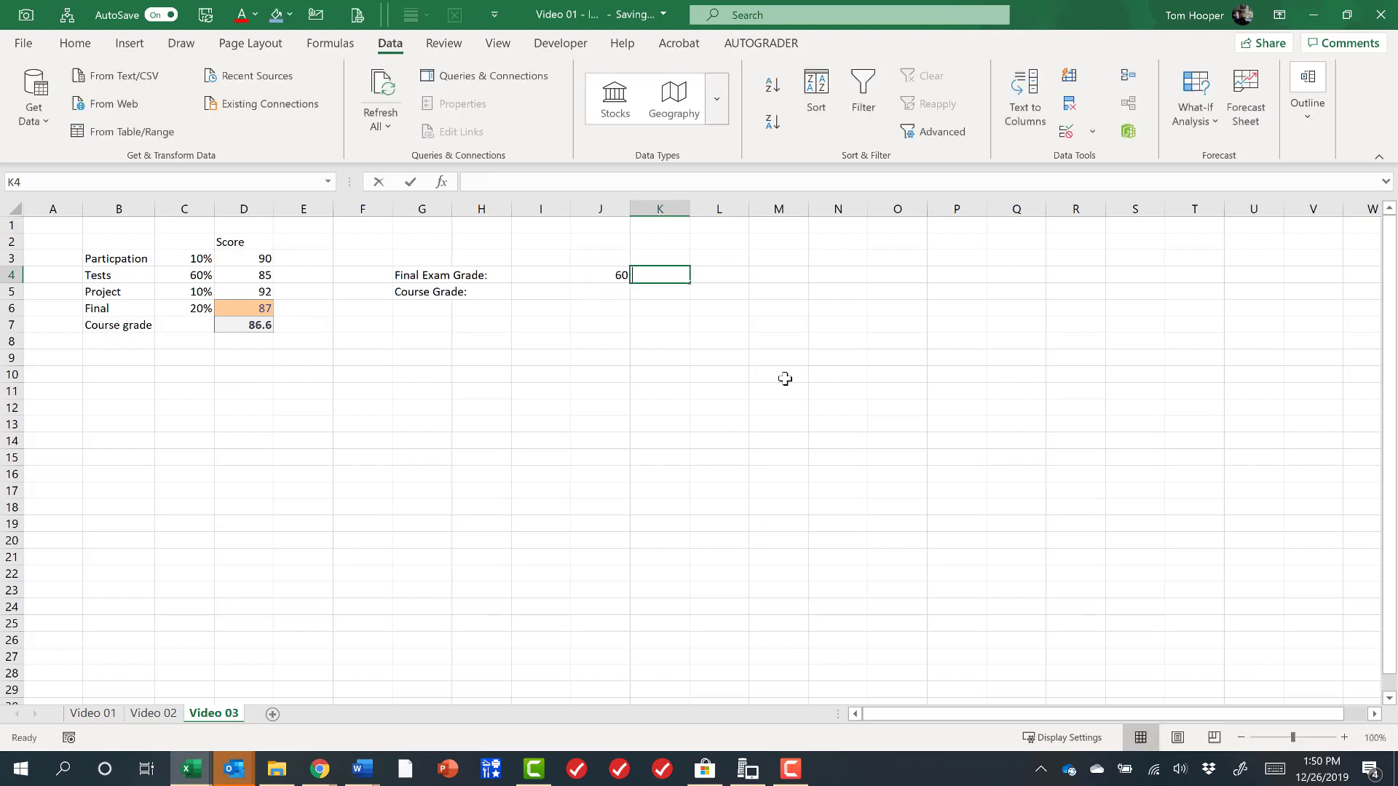
pyautogui.write('70')
pyautogui.press('Tab')
# Step: Complete the final exam grade row with 80, 90 and 100 in L4:N4
pyautogui.write('8')
pyautogui.press('Tab')
pyautogui.write('0')
pyautogui.press('Escape')
pyautogui.press('Left')
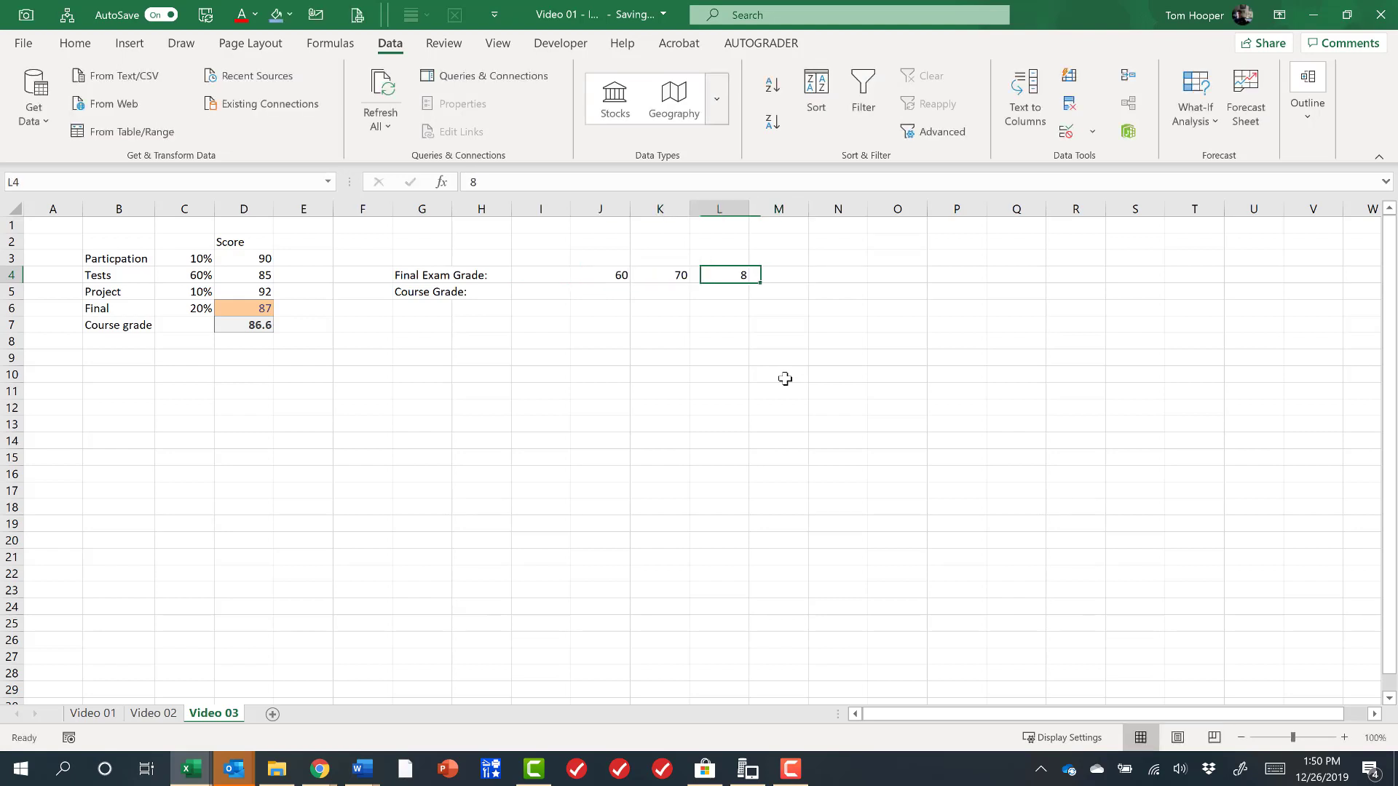
pyautogui.write('80')
pyautogui.press('Tab')
pyautogui.write('90')
pyautogui.press('Tab')
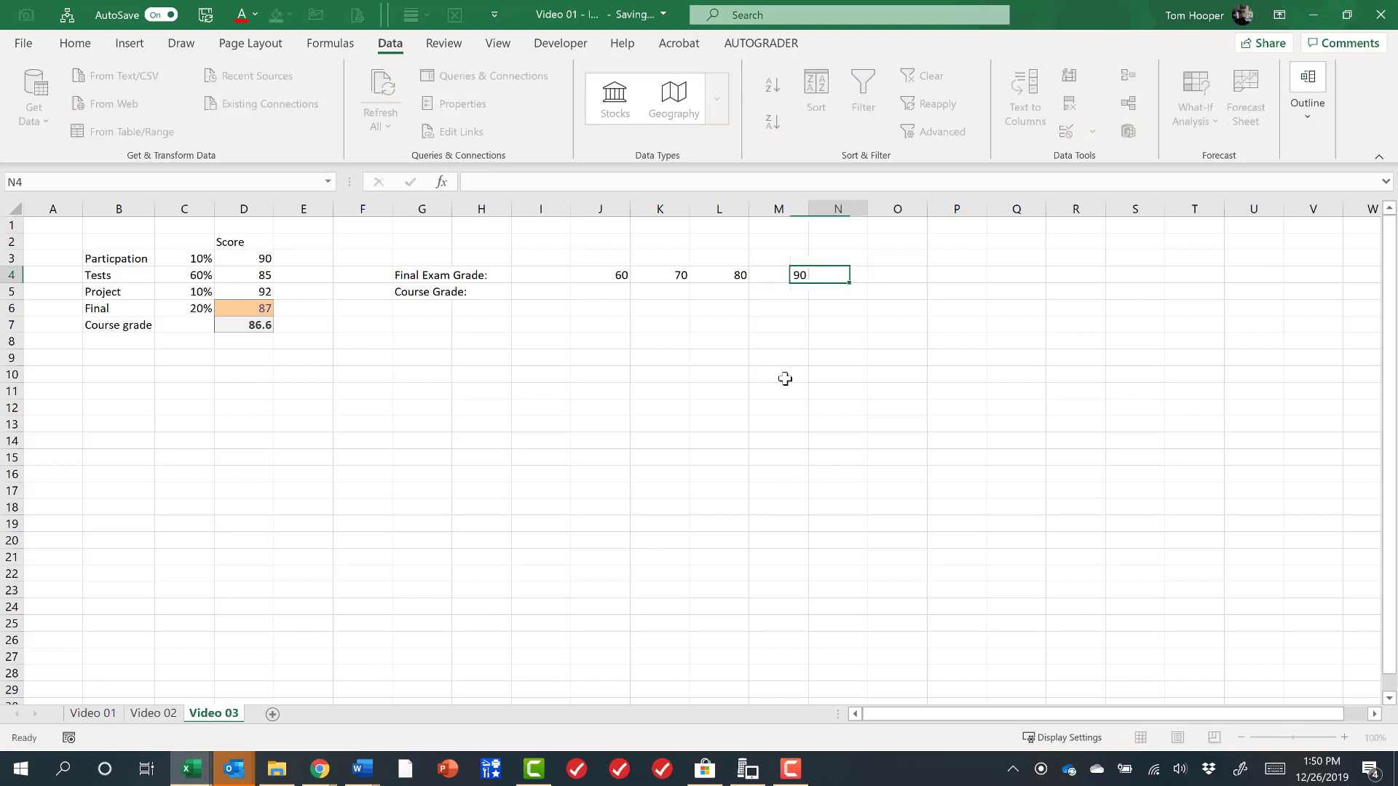
pyautogui.write('100')
pyautogui.hotkey('ctrl', 'Return')
# Step: Link I5, beside the Course Grade: label, to the calculated course grade with the formula =D7
pyautogui.press('Down')
pyautogui.press('Left')
pyautogui.press('Left')
pyautogui.press('Left')
pyautogui.press('Left')
pyautogui.press('Left')
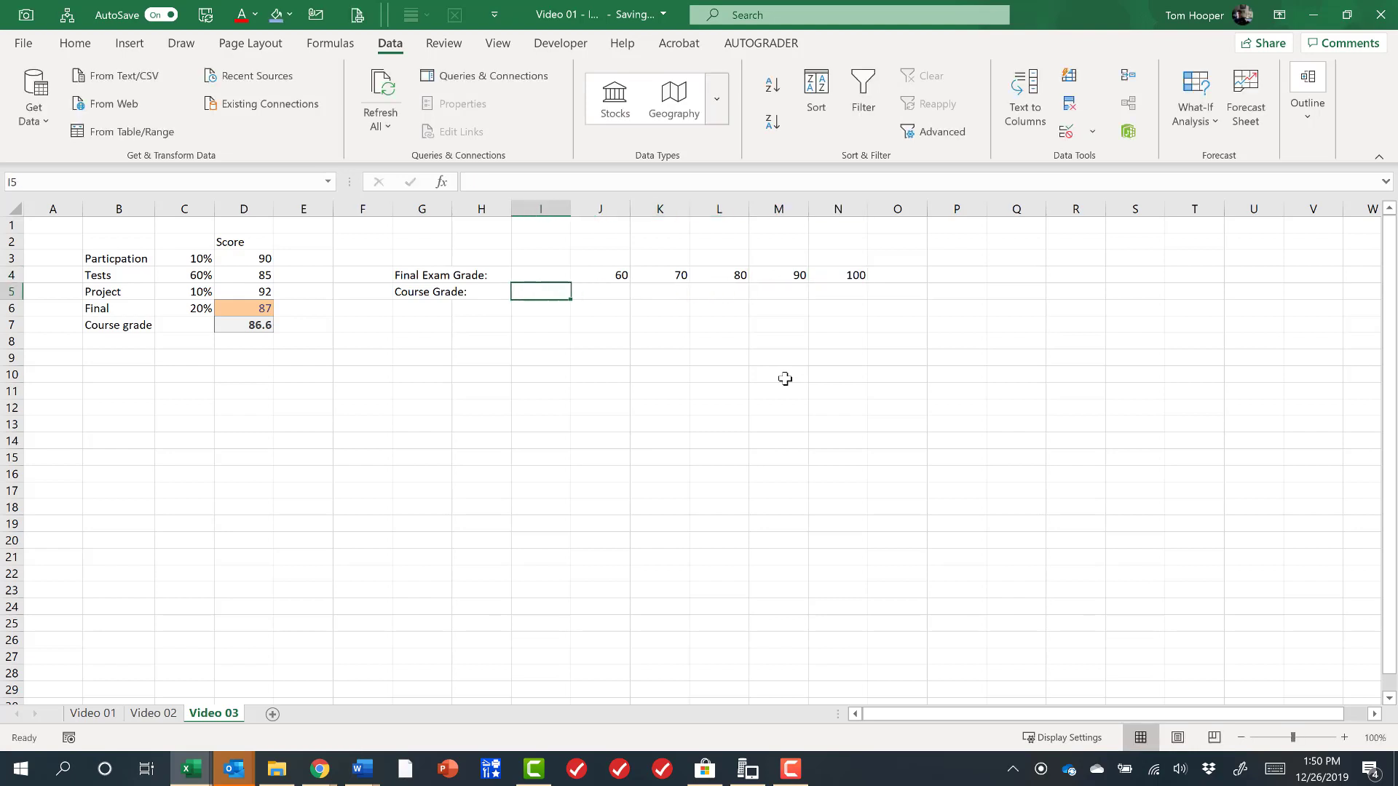
pyautogui.click(227, 326)
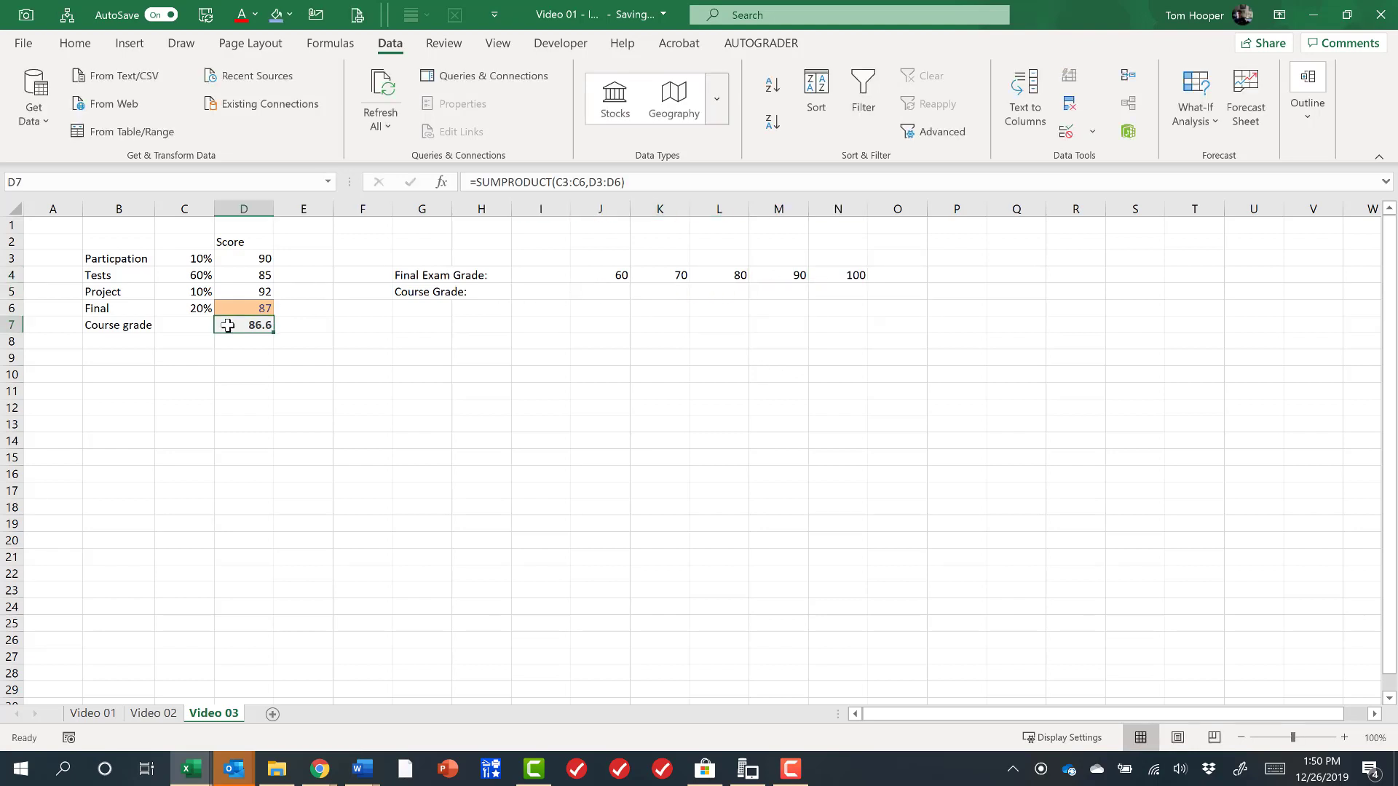
pyautogui.click(555, 291)
pyautogui.write('=')
pyautogui.click(244, 325)
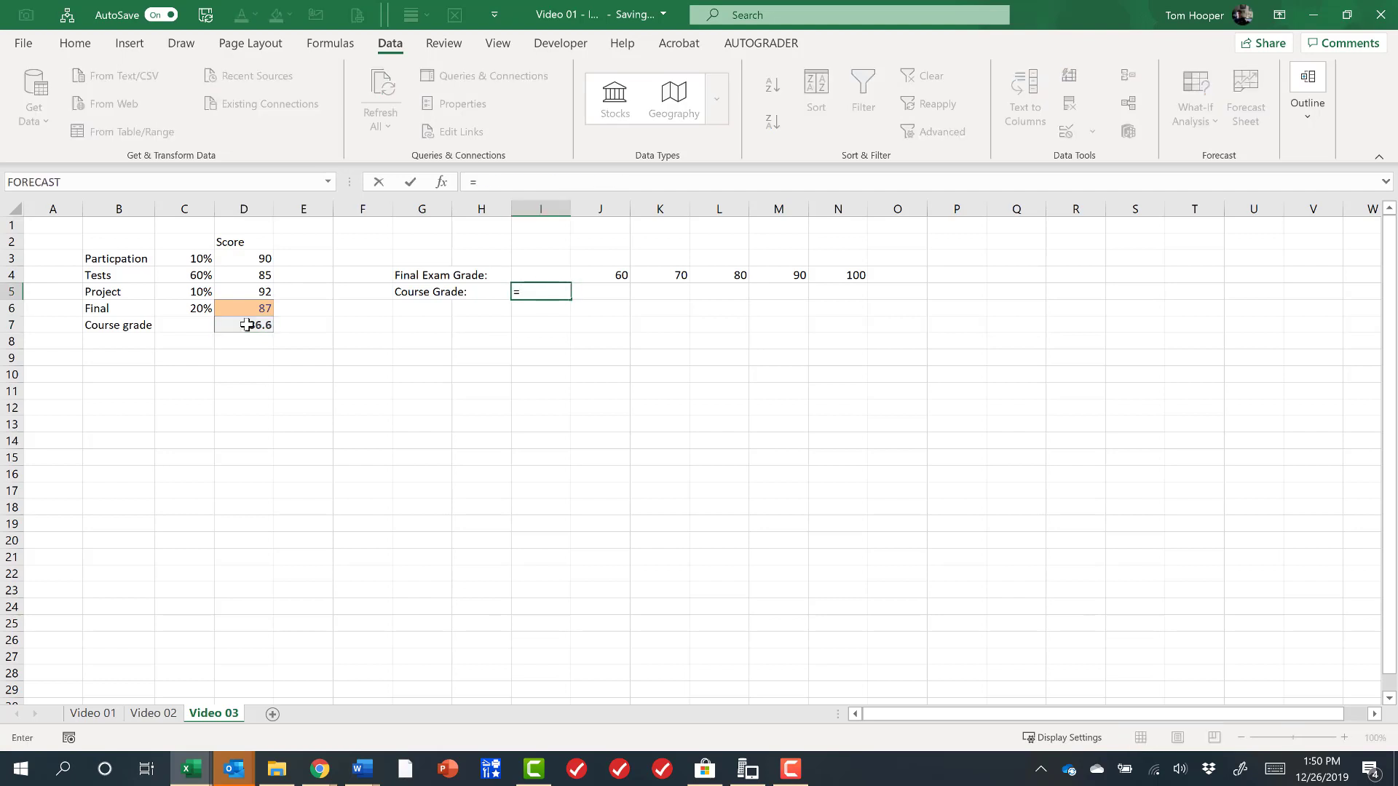
pyautogui.press('Tab')
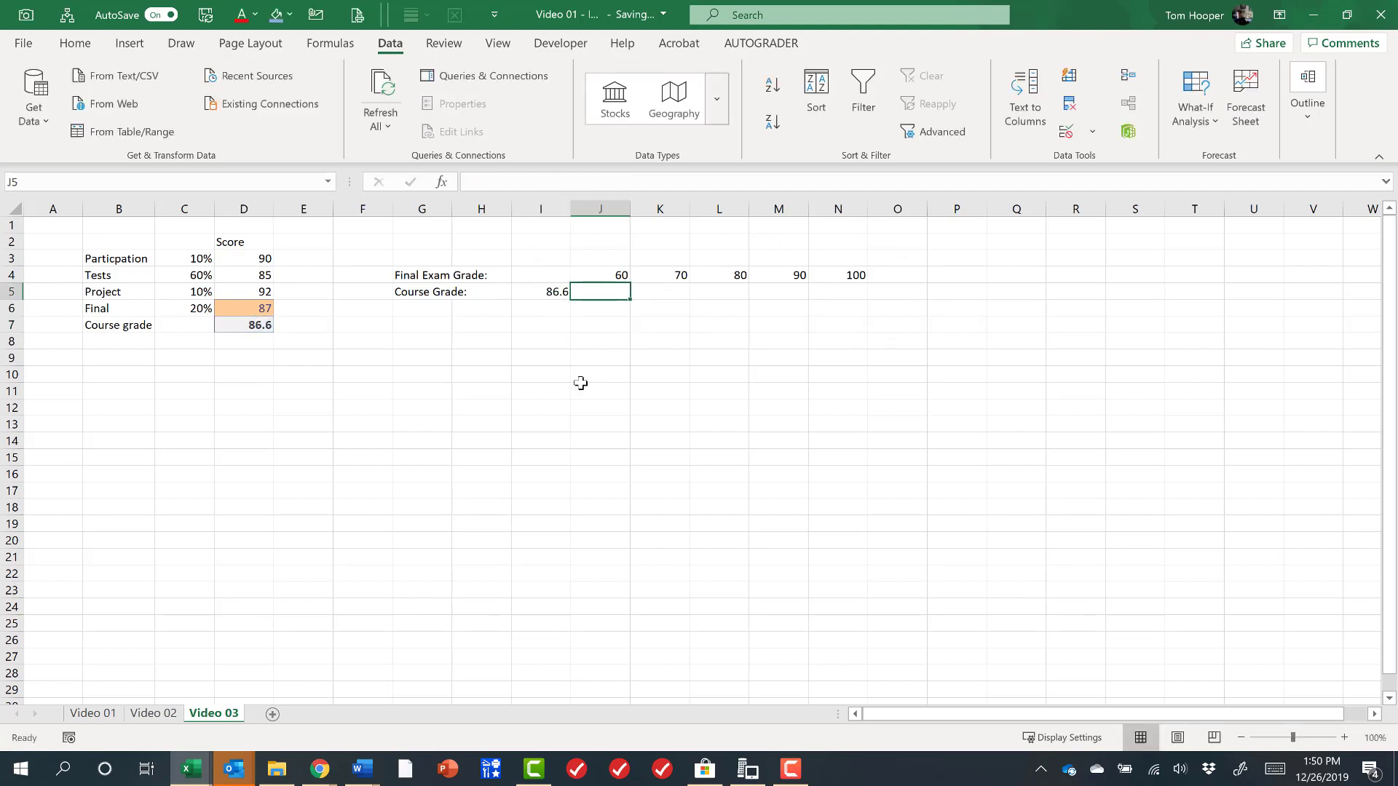
# Step: Apply all borders to the empty result cells J5:N5
pyautogui.hotkey('shift', 'Right')
pyautogui.hotkey('shift', 'Right')
pyautogui.hotkey('shift', 'Right')
pyautogui.hotkey('shift', 'Right')
pyautogui.hotkey('shift', 'Right')
pyautogui.hotkey('shift', 'Left')
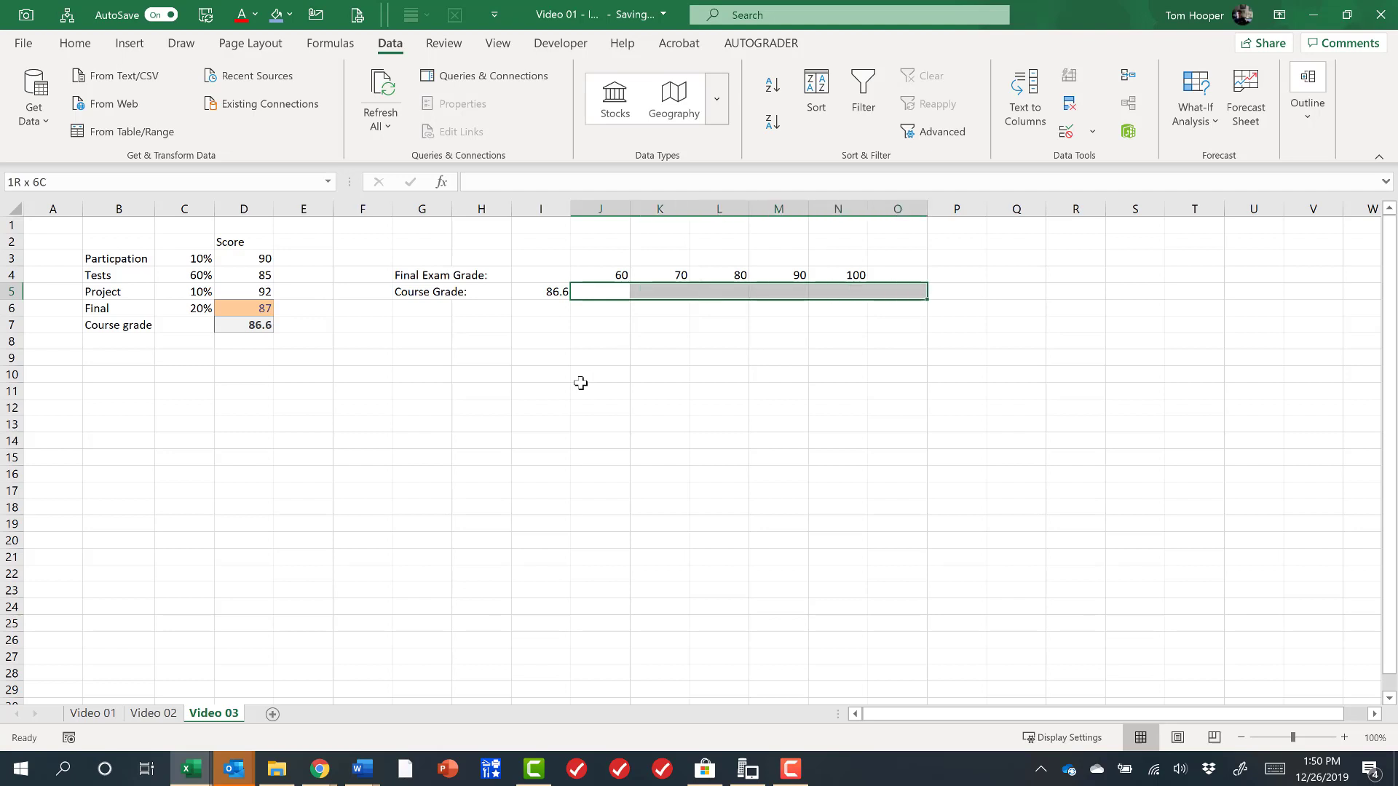
pyautogui.press('alt')
pyautogui.press('h')
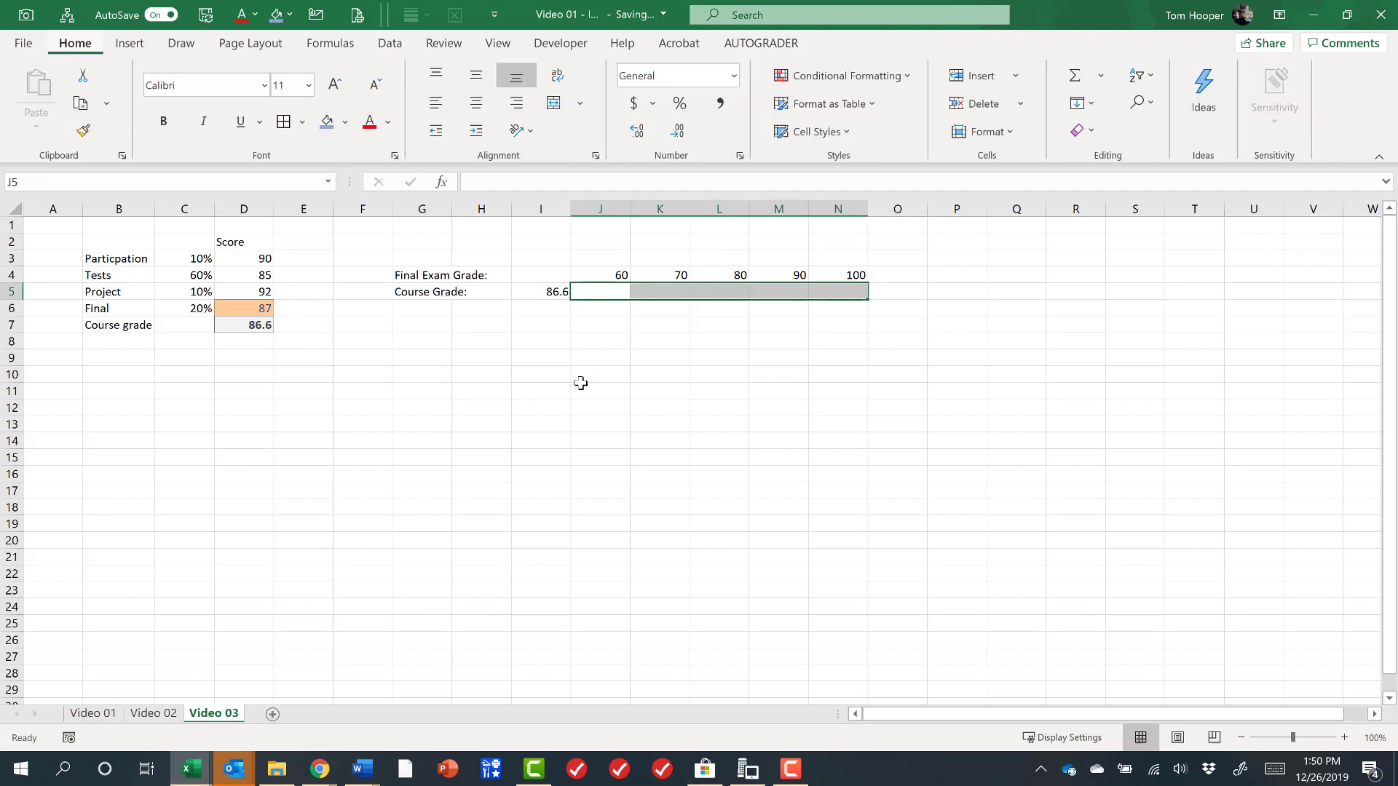
pyautogui.press('b')
pyautogui.press('a')
# Step: Fill the final exam grades in J4:N4 with a lighter blue theme color
pyautogui.press('Up')
pyautogui.hotkey('shift', 'Right')
pyautogui.hotkey('shift', 'Right')
pyautogui.hotkey('shift', 'Right')
pyautogui.hotkey('shift', 'Right')
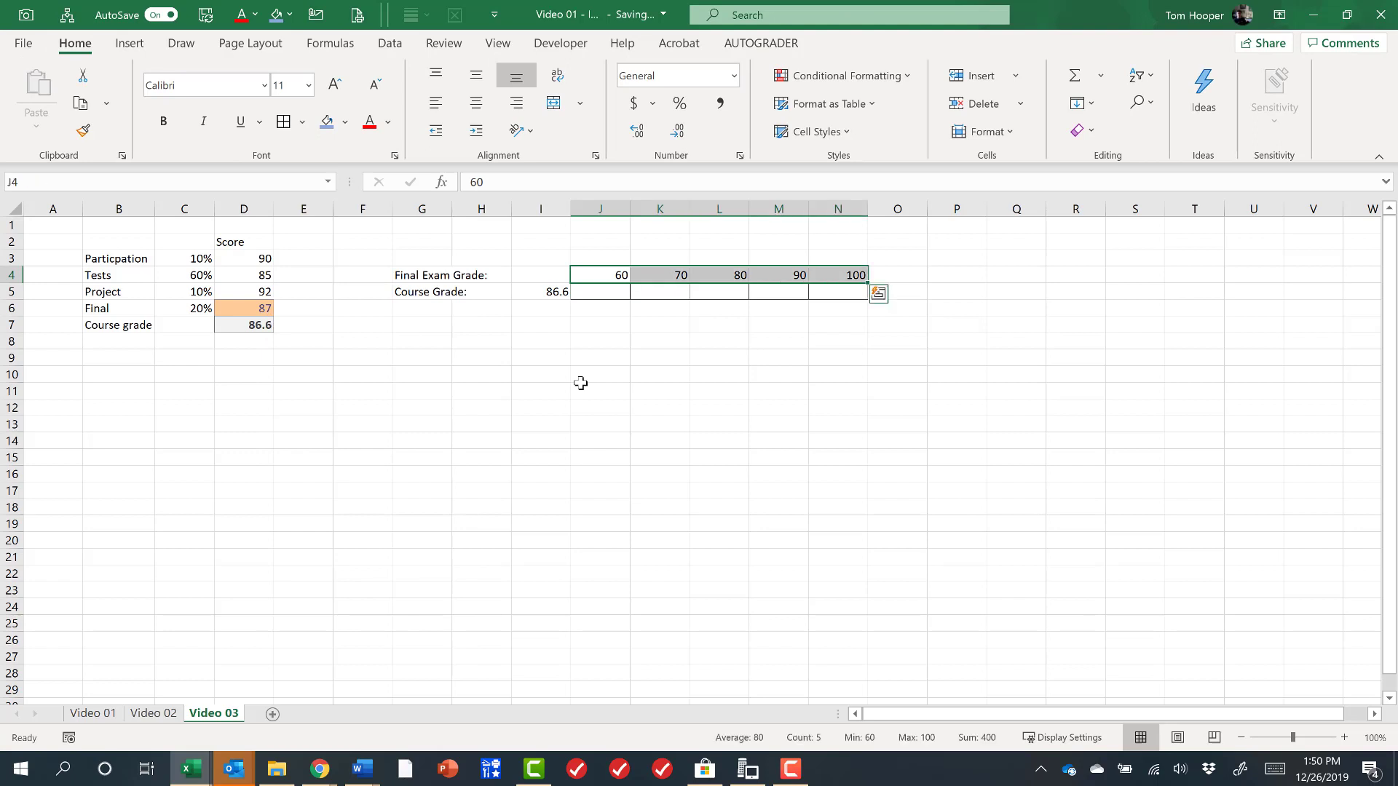
pyautogui.press('alt')
pyautogui.press('h')
pyautogui.press('h')
pyautogui.press('Down')
pyautogui.press('Down')
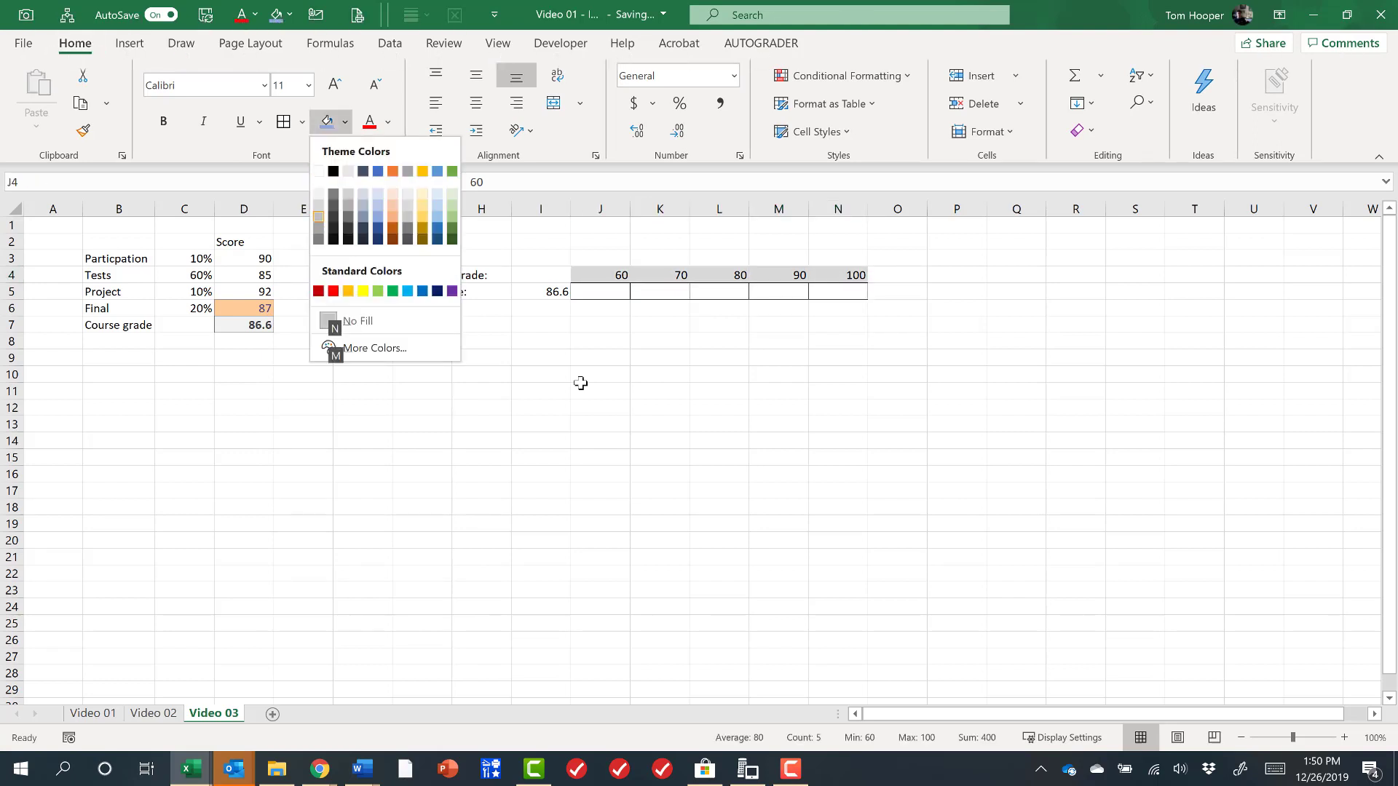
pyautogui.press('Right')
pyautogui.press('Right')
pyautogui.press('Right')
pyautogui.press('Right')
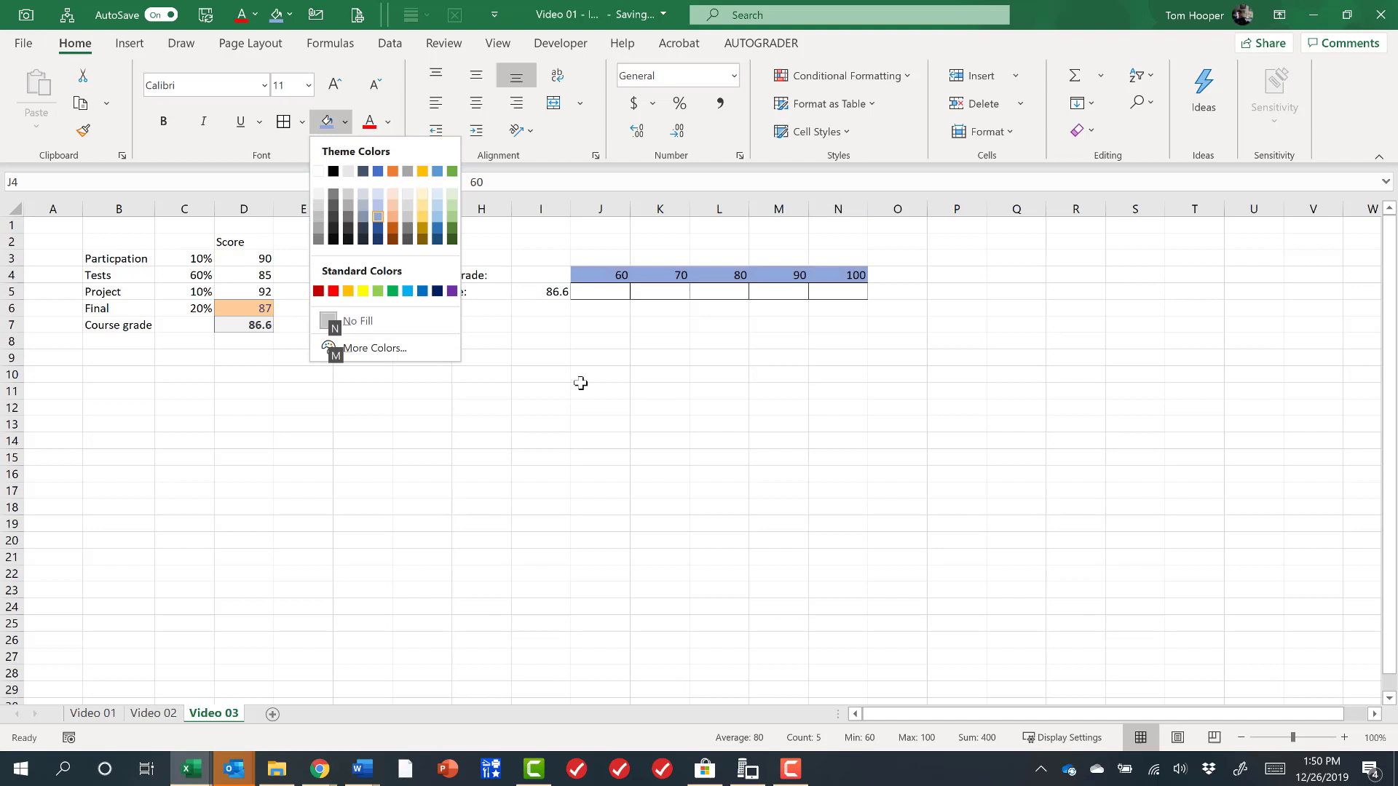
pyautogui.press('Return')
# Step: Fill the linked course grade cell I5 with a light green theme color
pyautogui.press('Down')
pyautogui.press('Left')
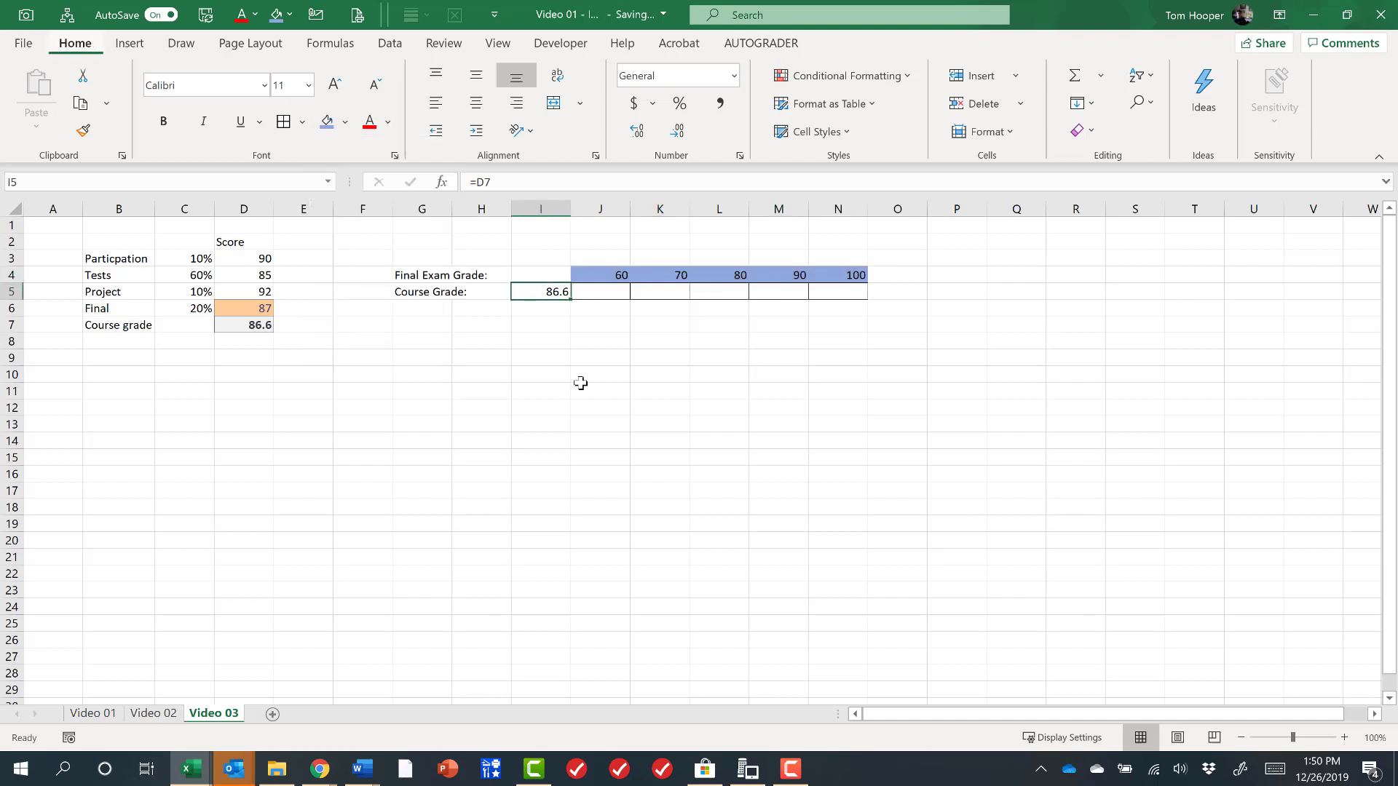
pyautogui.hotkey('alt', 'h')
pyautogui.press('h')
pyautogui.press('Down')
pyautogui.press('Down')
pyautogui.press('Left')
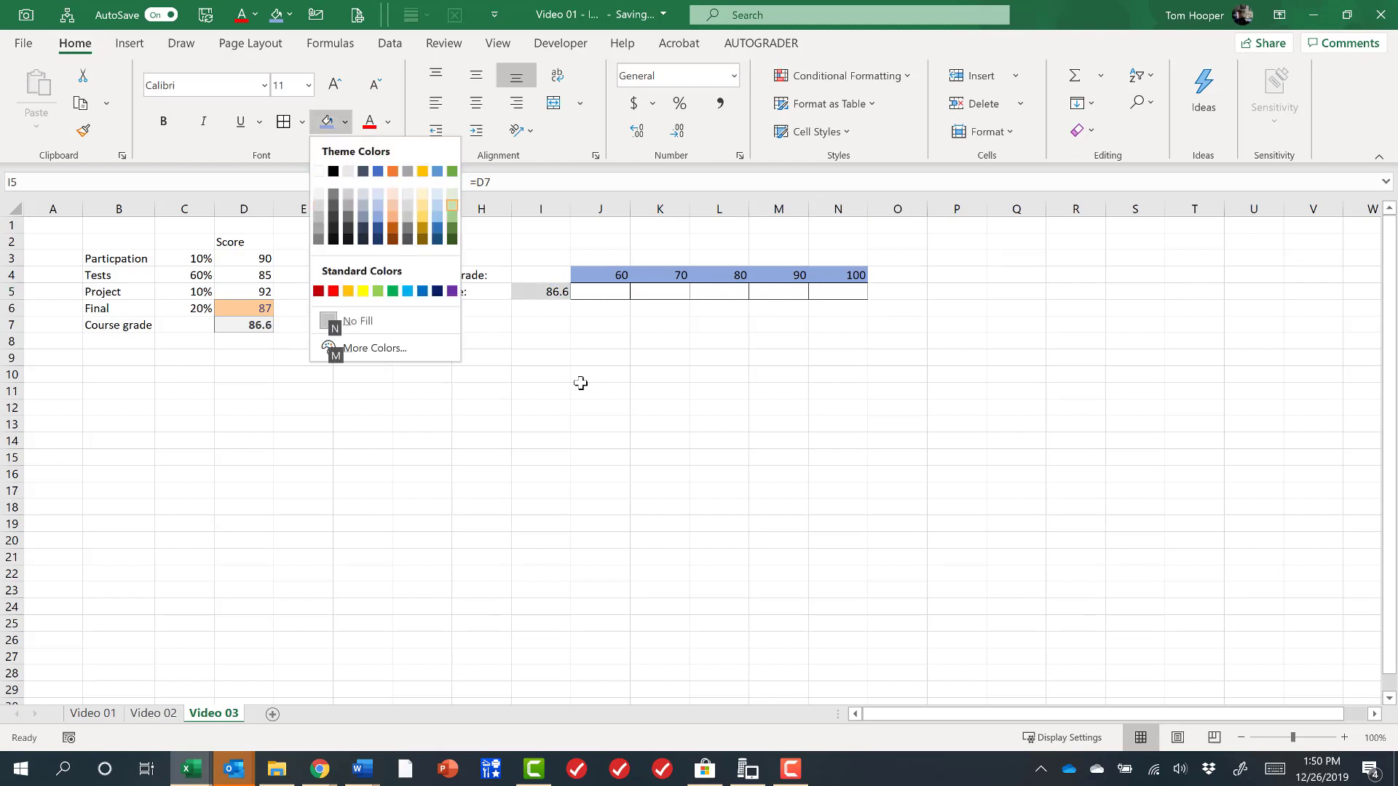
pyautogui.press('Return')
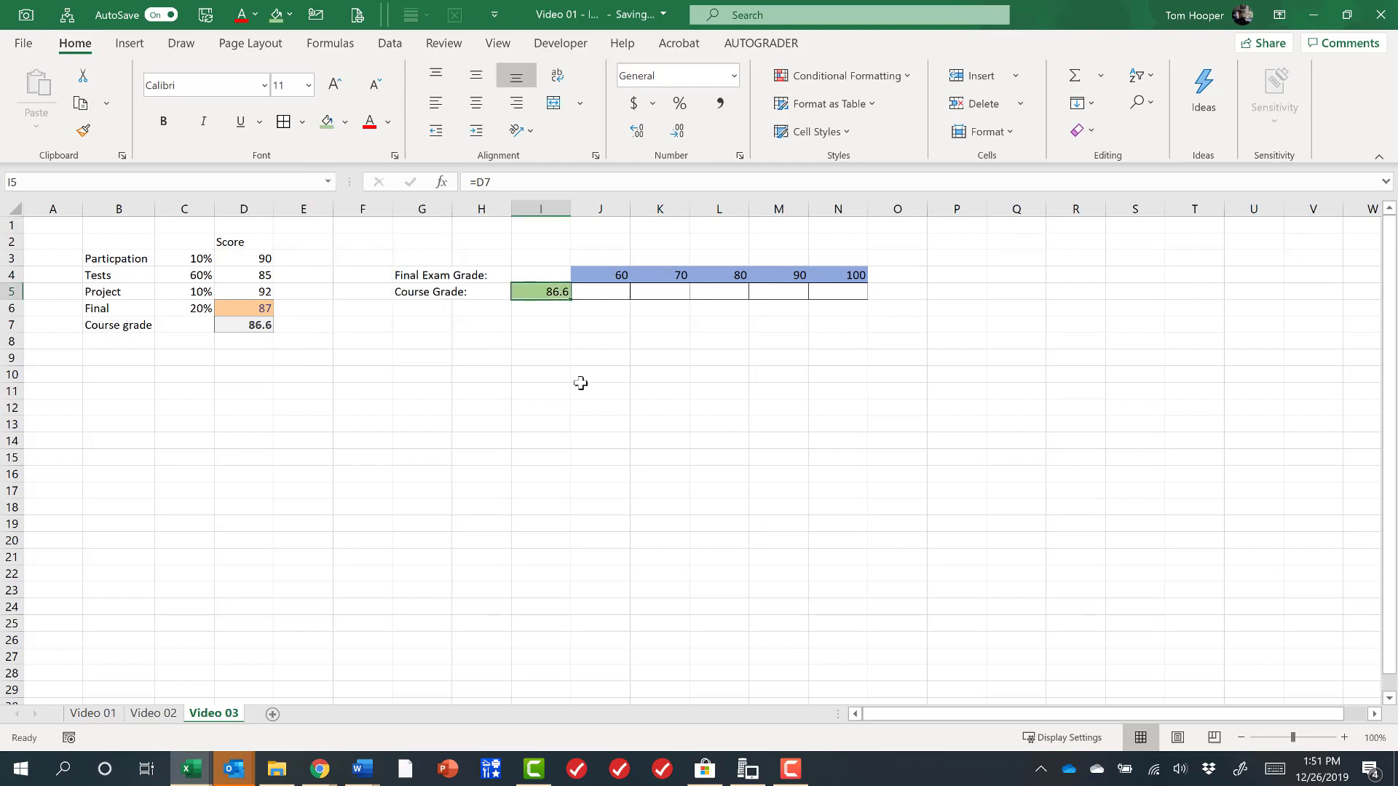
pyautogui.press('Right')
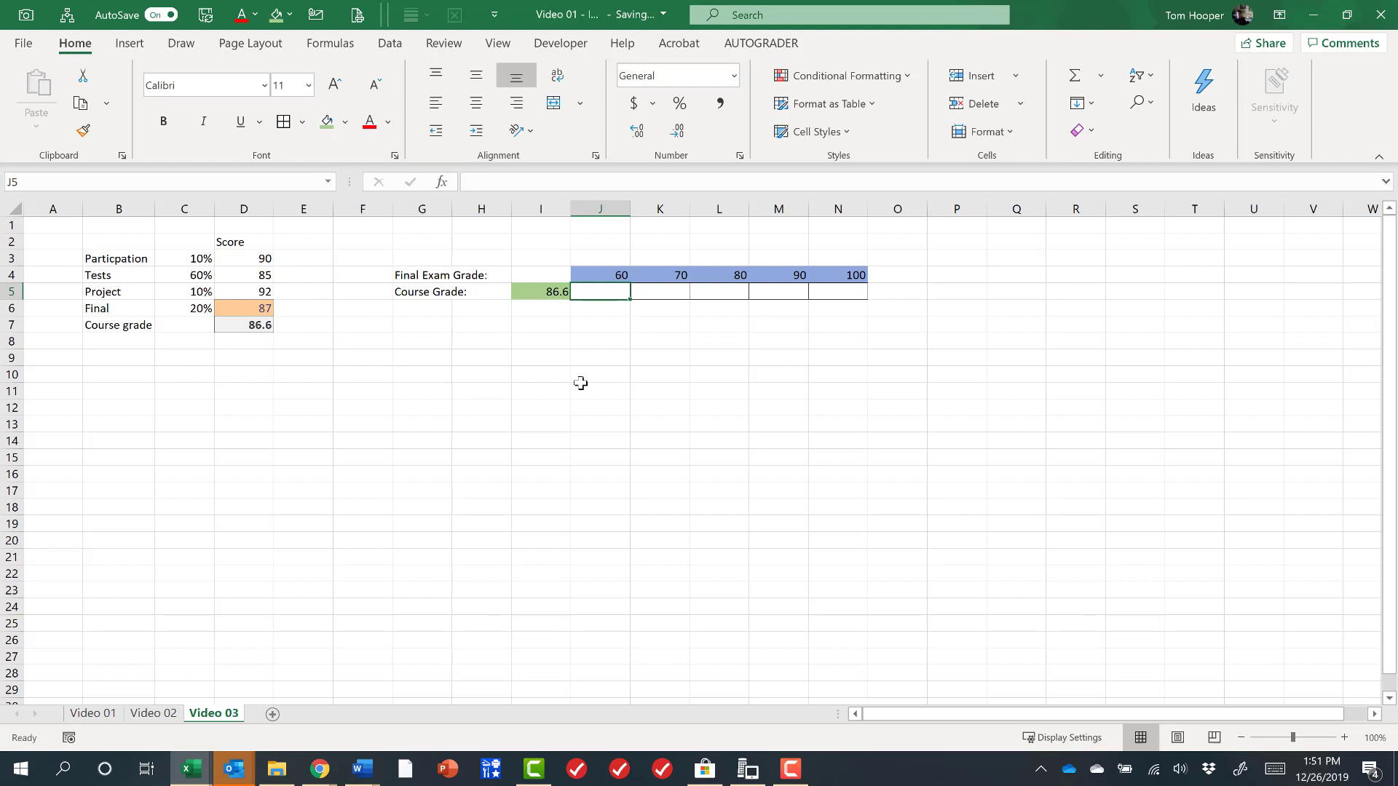
# Step: Create a What-If data table over I4:N5 with the final exam score D6 as the row input cell
pyautogui.press('Left')
pyautogui.press('Up')
pyautogui.hotkey('shift', 'Down')
pyautogui.hotkey('shift', 'Right')
pyautogui.hotkey('shift', 'Right')
pyautogui.hotkey('shift', 'Right')
pyautogui.hotkey('shift', 'Right')
pyautogui.hotkey('shift', 'Right')
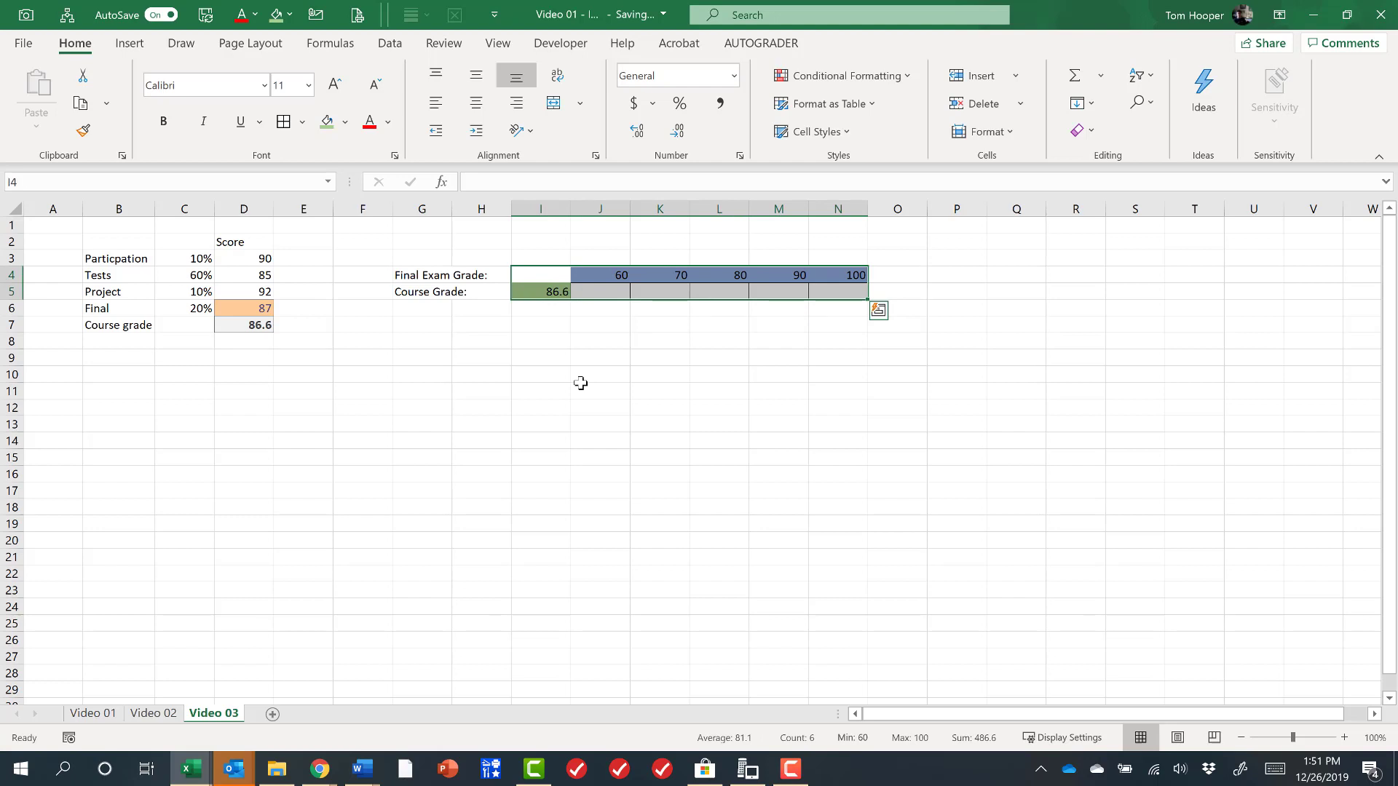
pyautogui.hotkey('alt', 'a')
pyautogui.press('w')
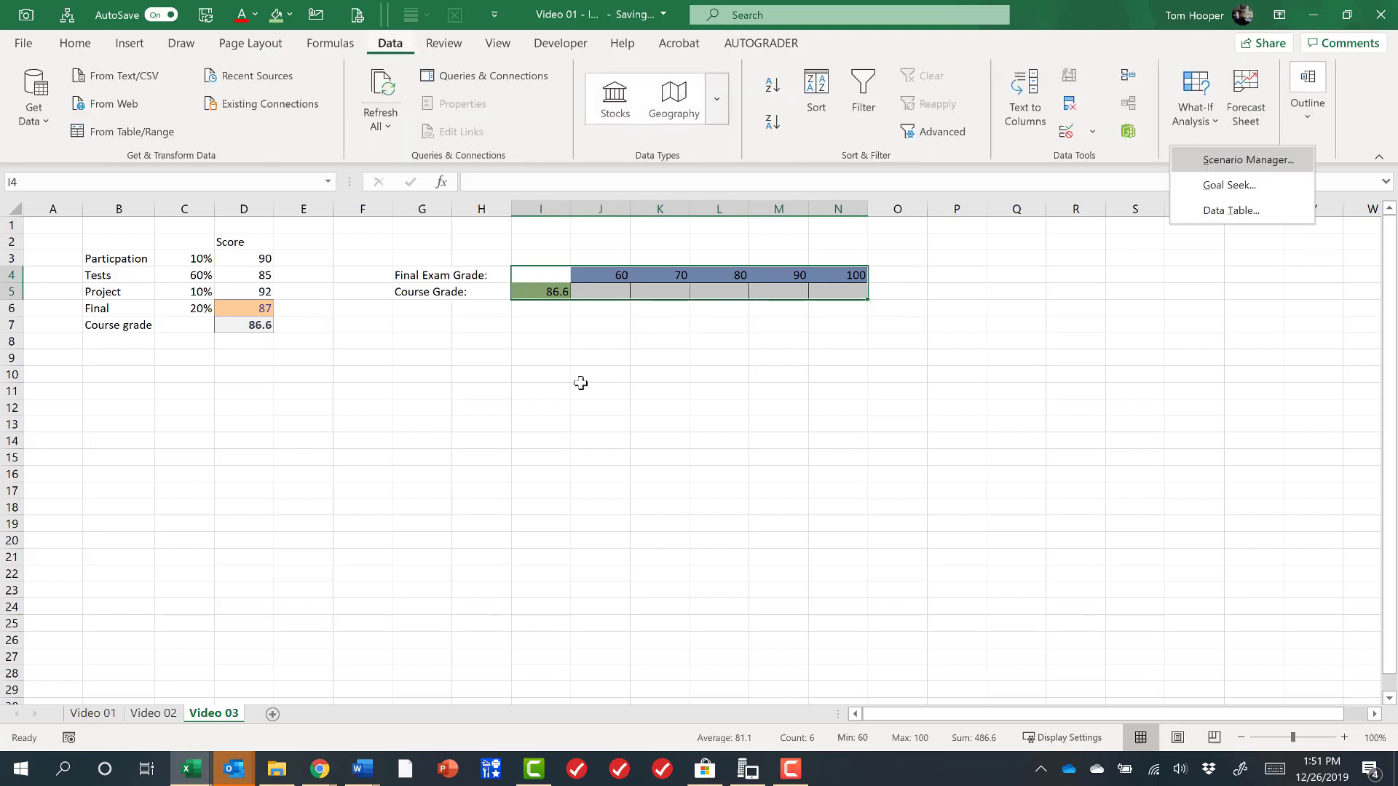
pyautogui.press('t')
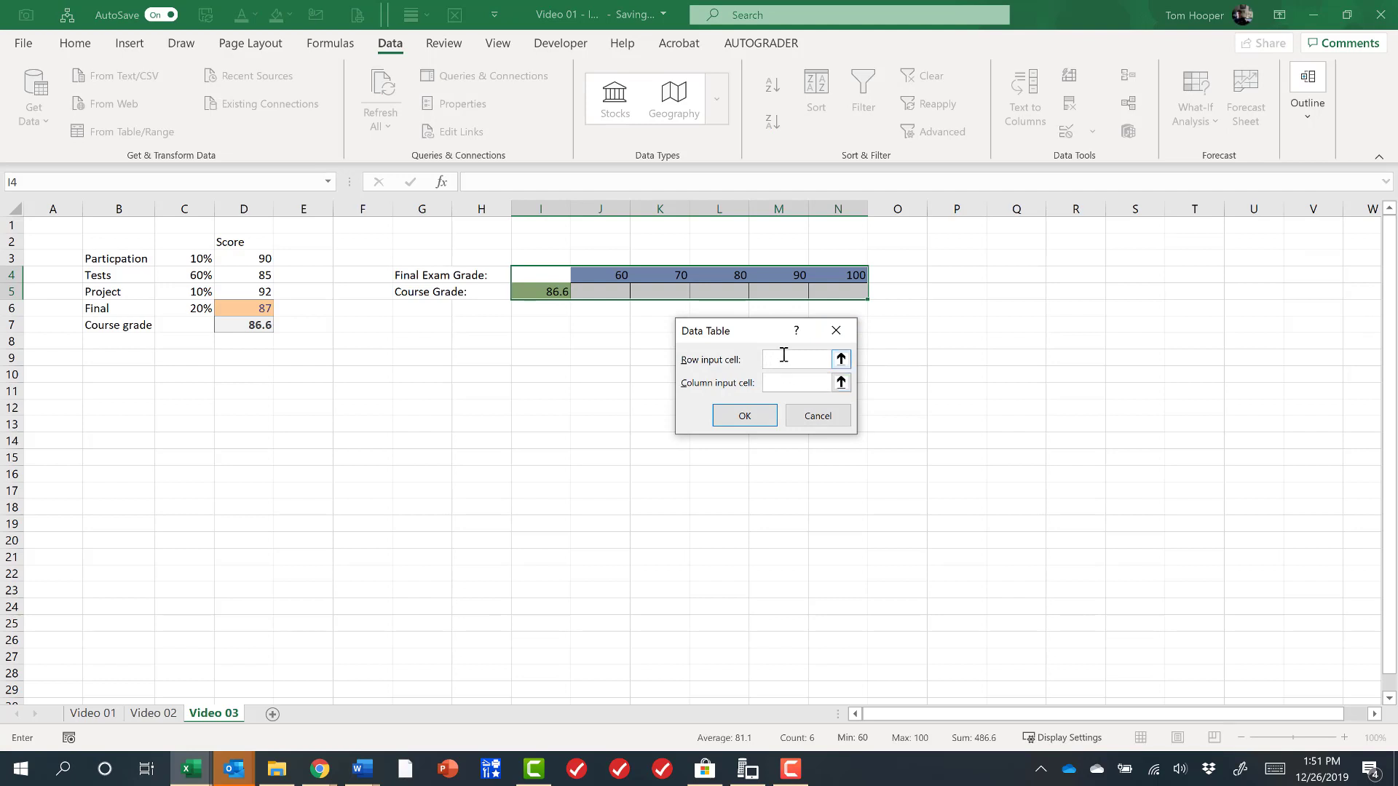
pyautogui.click(260, 308)
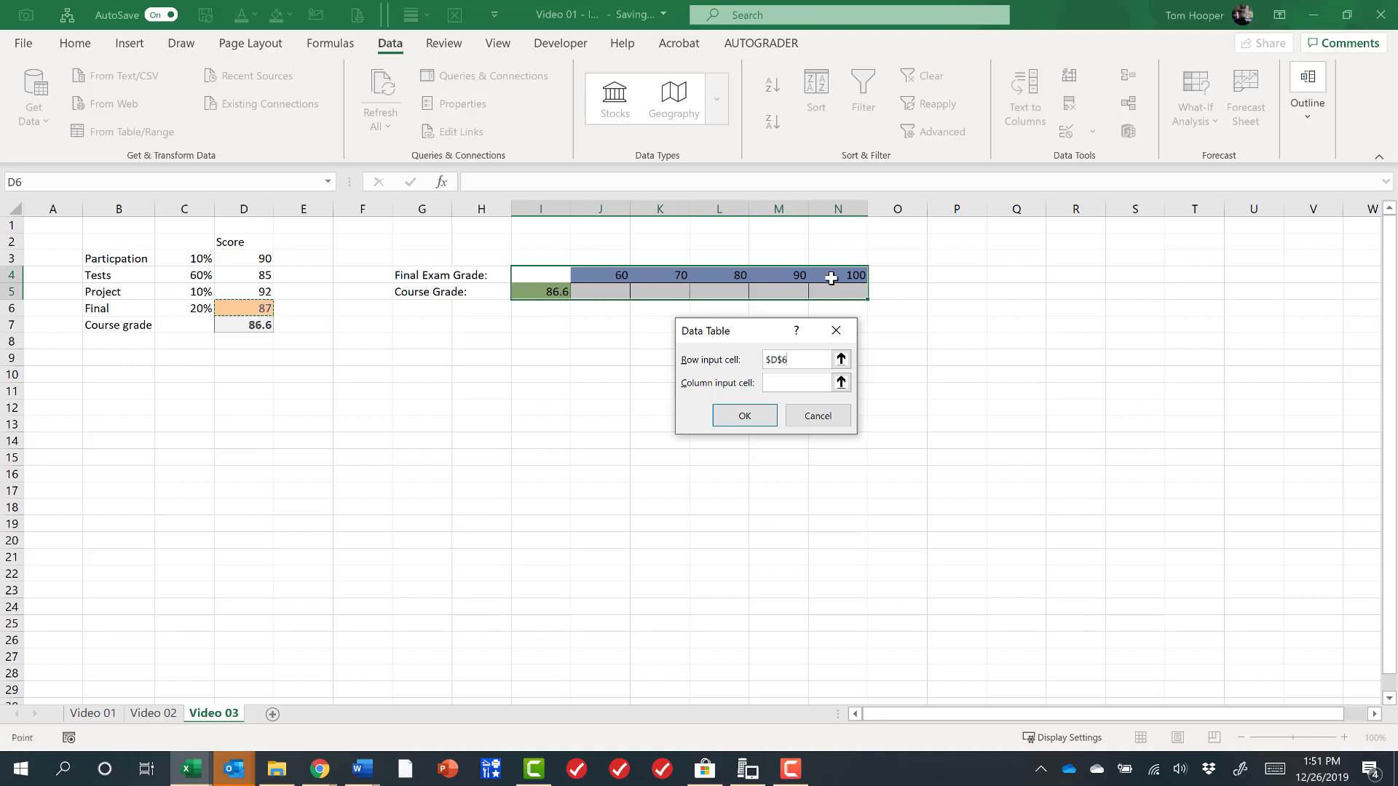
pyautogui.click(746, 415)
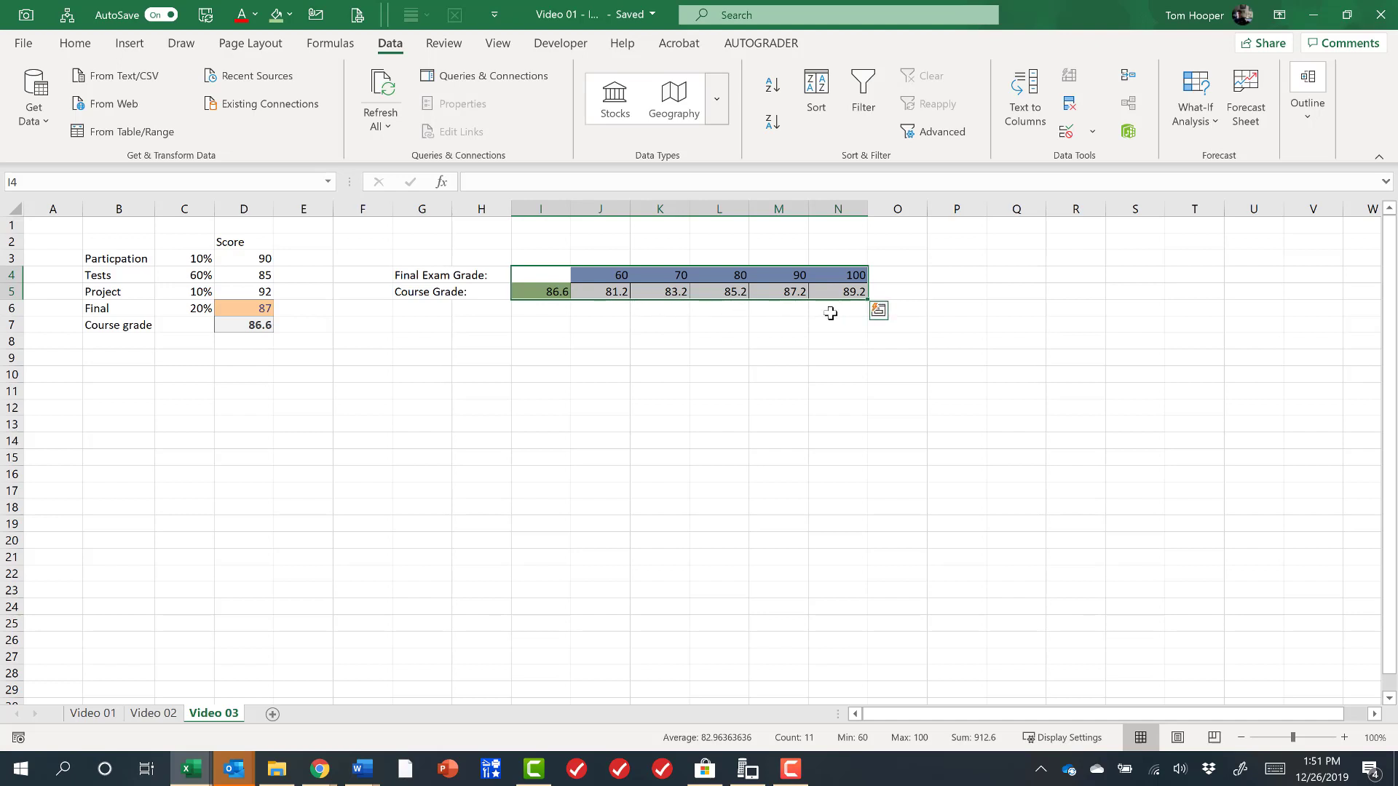
# Step: Enter the stacked heading Final, Exam, Grade in cells F10:F12
pyautogui.click(361, 376)
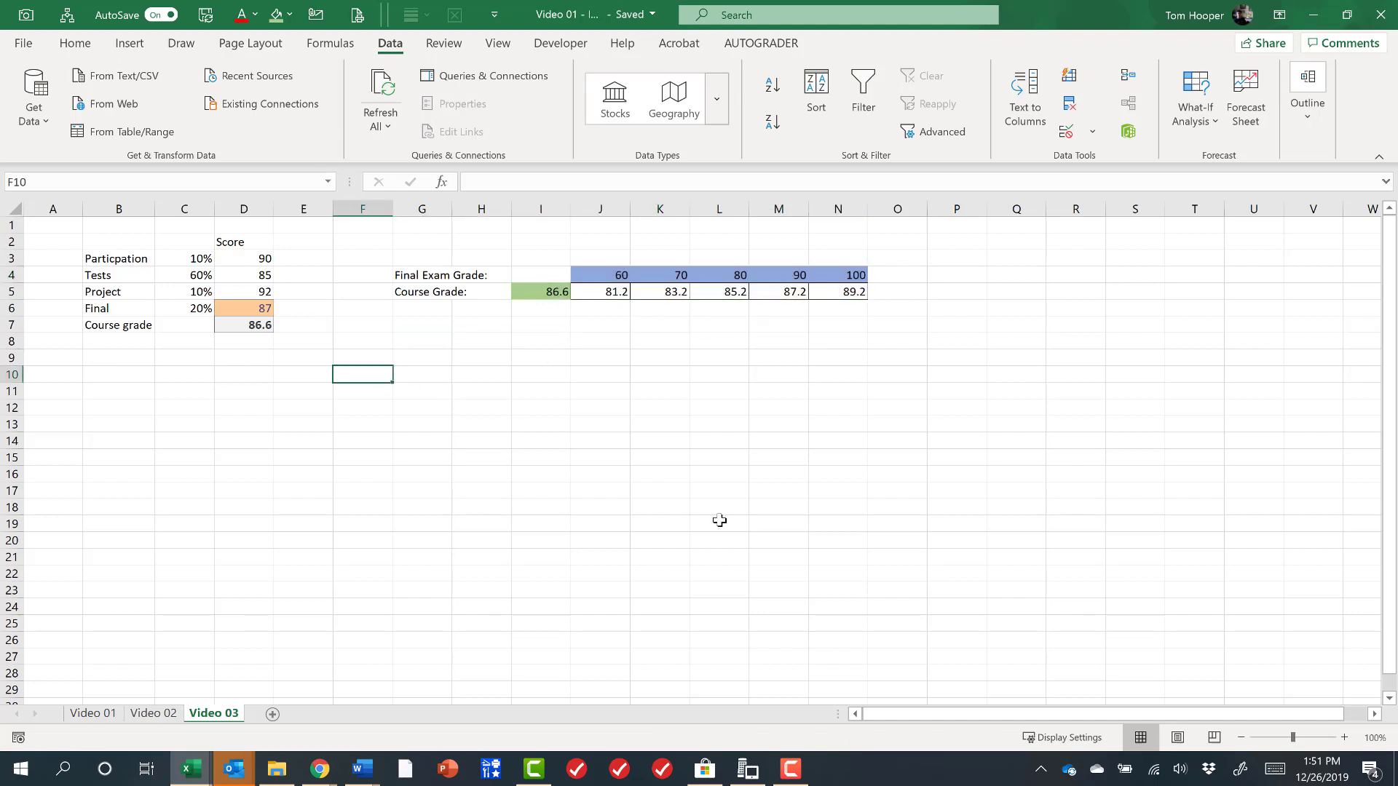
pyautogui.write('Final')
pyautogui.press('Return')
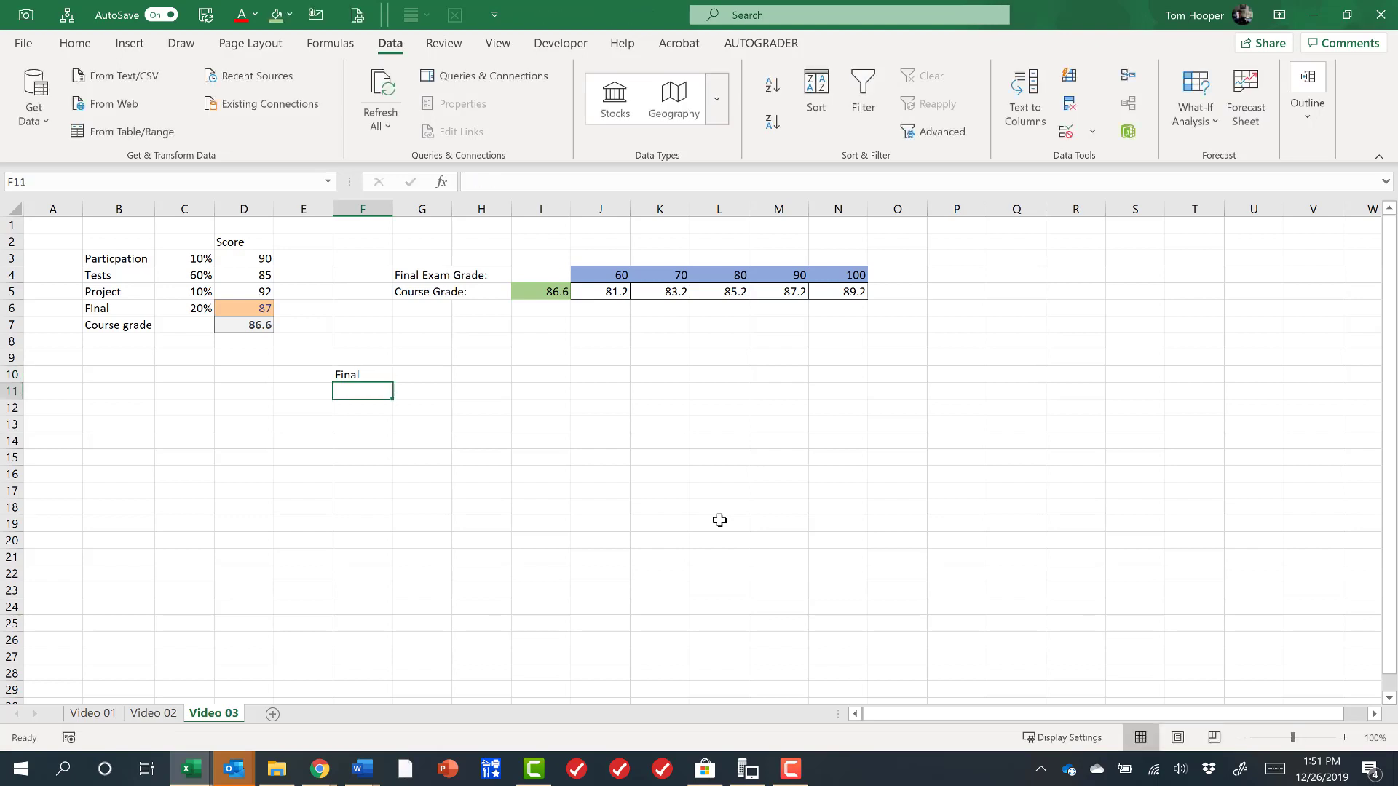
pyautogui.write('Exam')
pyautogui.press('Return')
pyautogui.write('Grade')
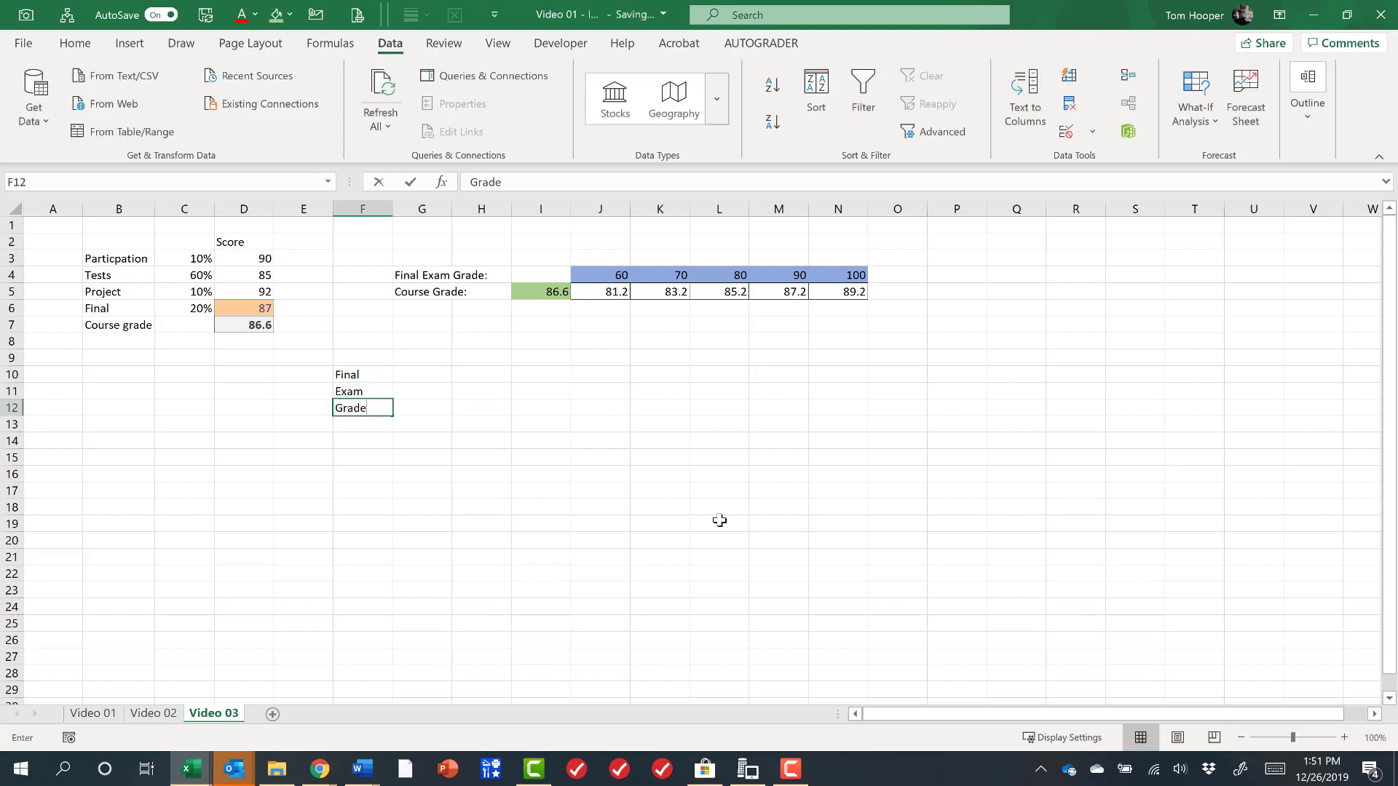
pyautogui.press('Tab')
# Step: Enter the stacked heading Course, Grade in cells G11:G12
pyautogui.press('Up')
pyautogui.press('Right')
pyautogui.press('Left')
pyautogui.press('Down')
pyautogui.press('Up')
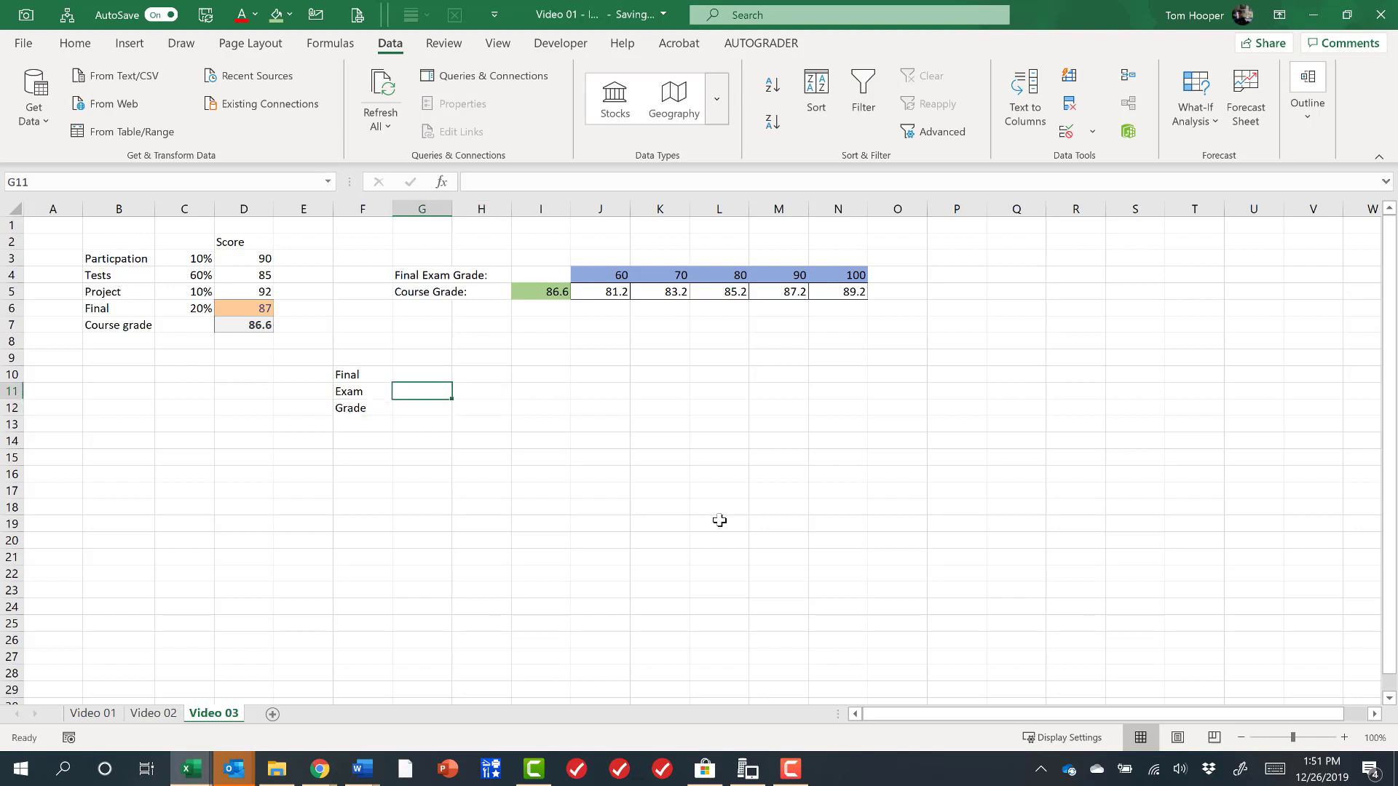
pyautogui.write('Course')
pyautogui.press('Return')
pyautogui.write('Grade')
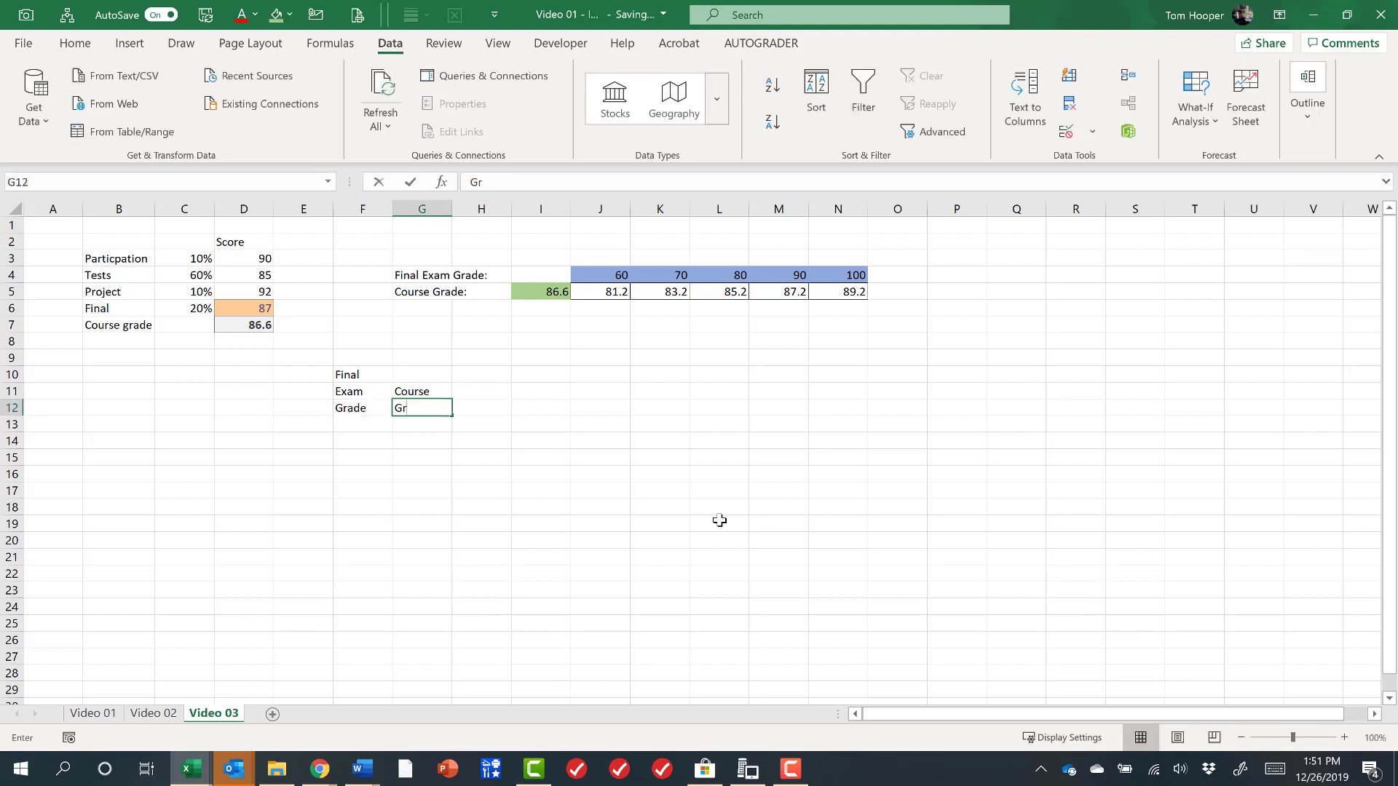
pyautogui.press('Return')
# Step: Enter the final exam grades 60, 70, 80, 90 and 100 down cells F14:F18, keeping row 13 free of them
pyautogui.press('Down')
pyautogui.press('Left')
pyautogui.press('Up')
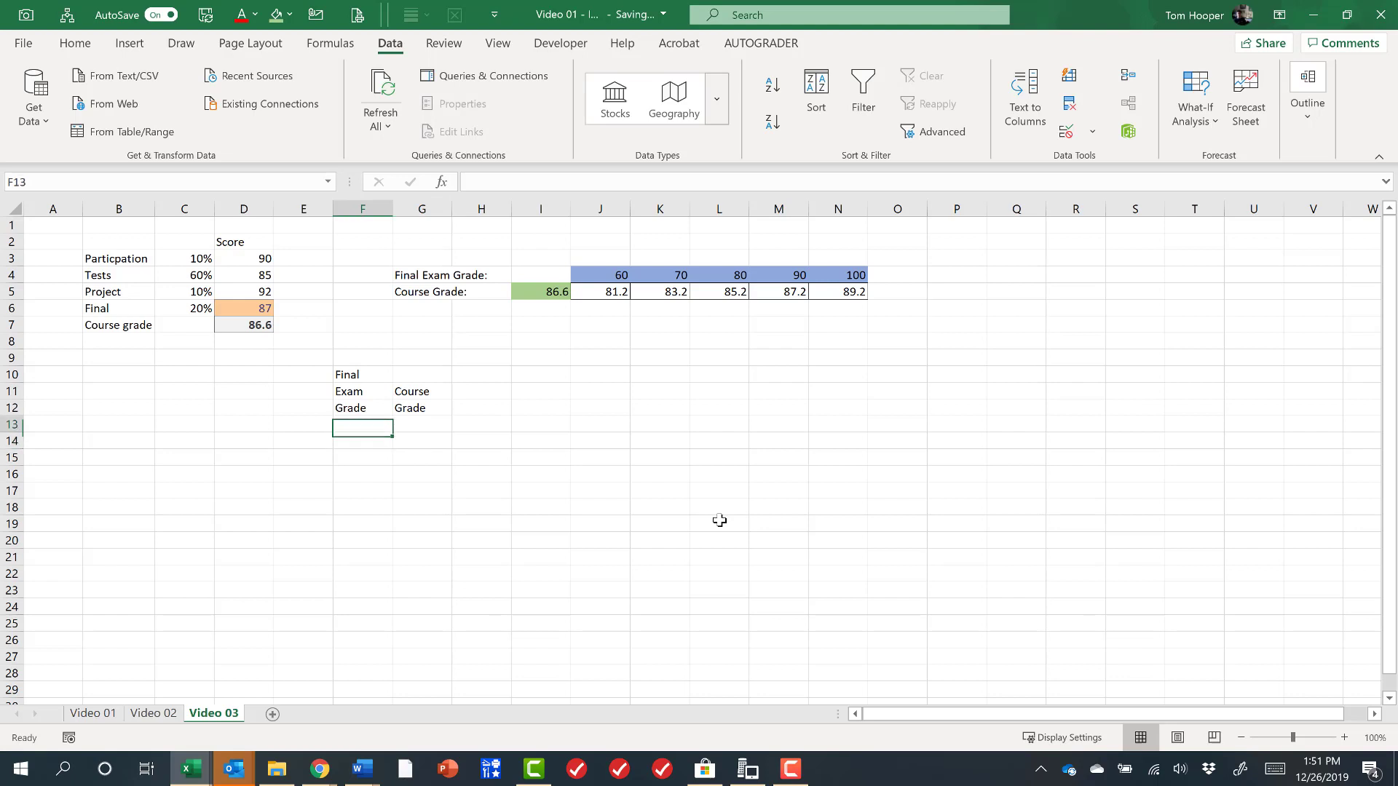
pyautogui.press('Down')
pyautogui.press('Down')
pyautogui.press('Down')
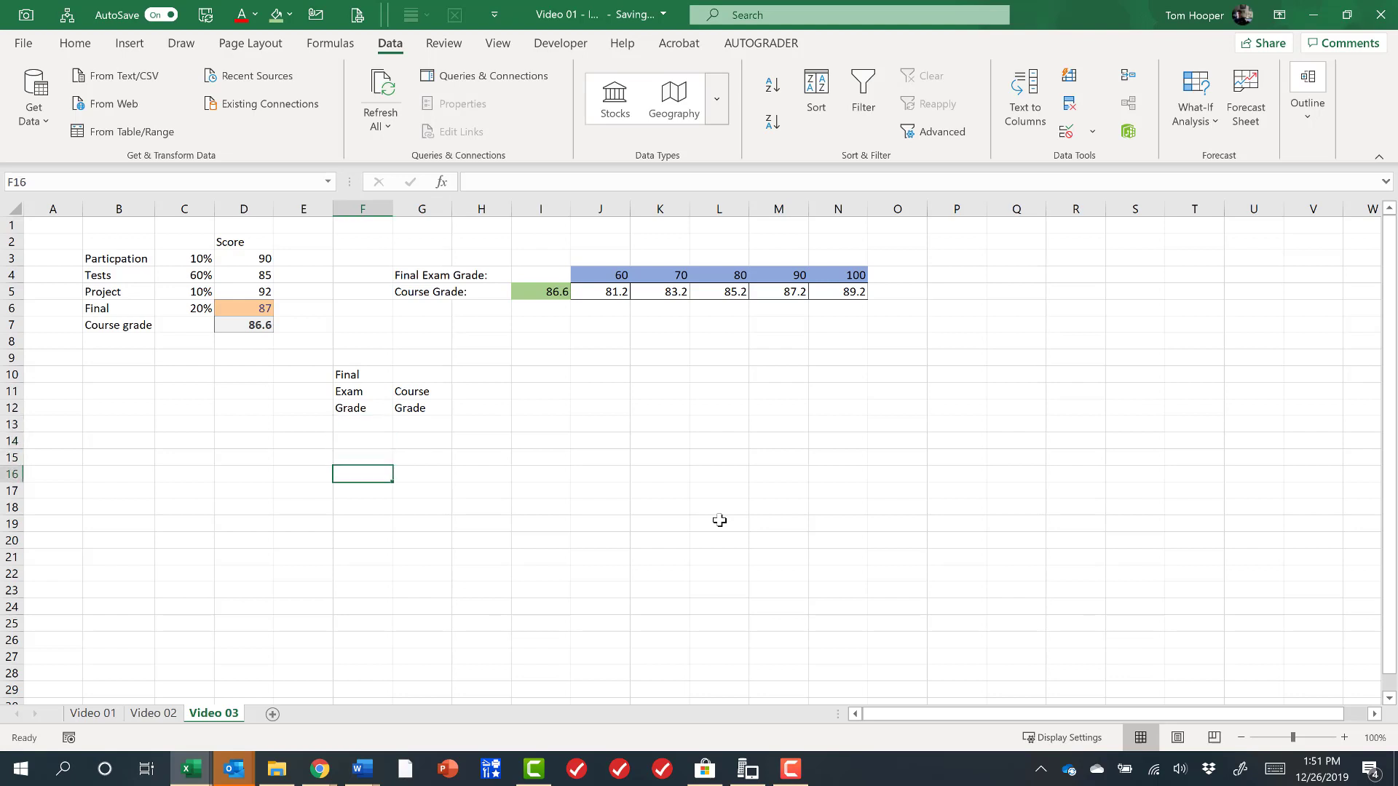
pyautogui.press('Up')
pyautogui.press('Up')
pyautogui.press('Up')
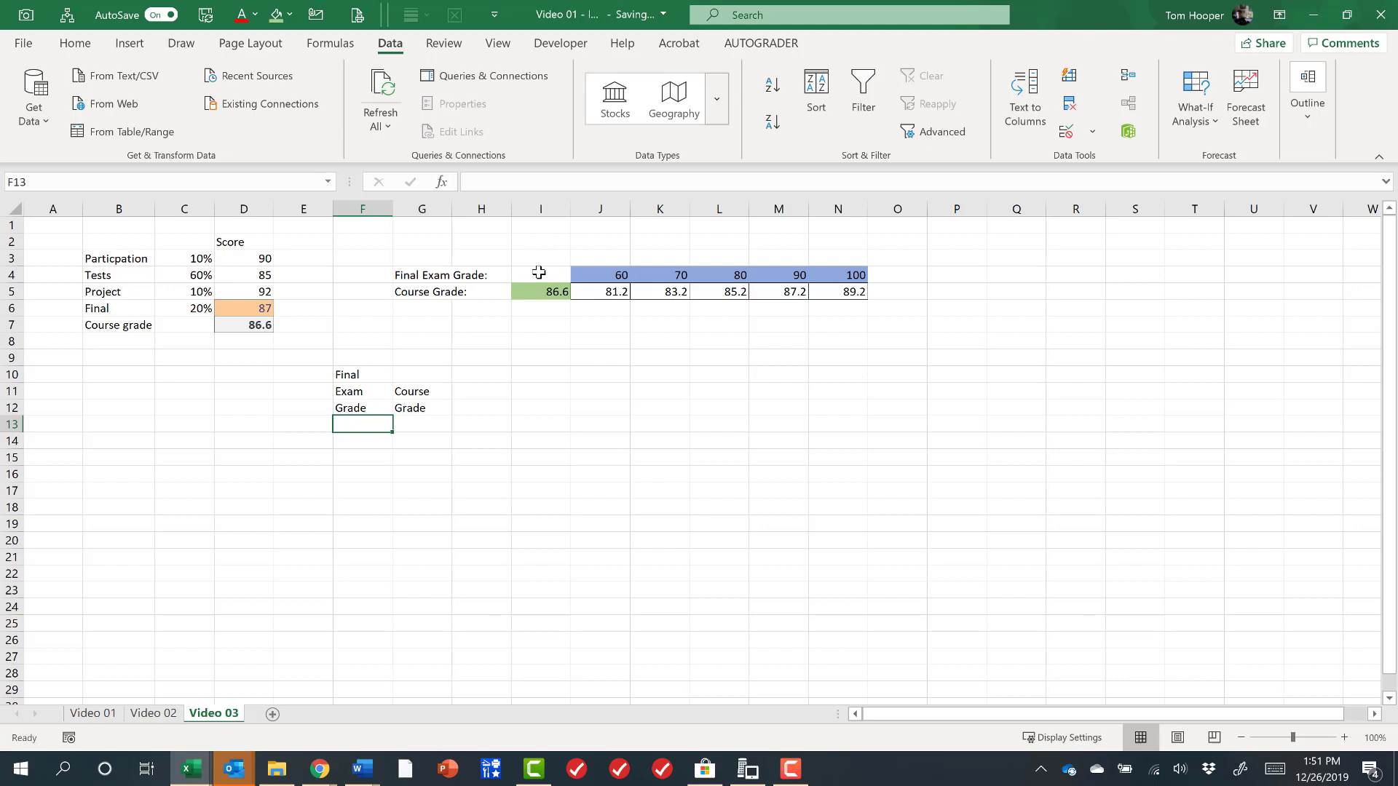
pyautogui.press('Down')
pyautogui.write('60')
pyautogui.press('Return')
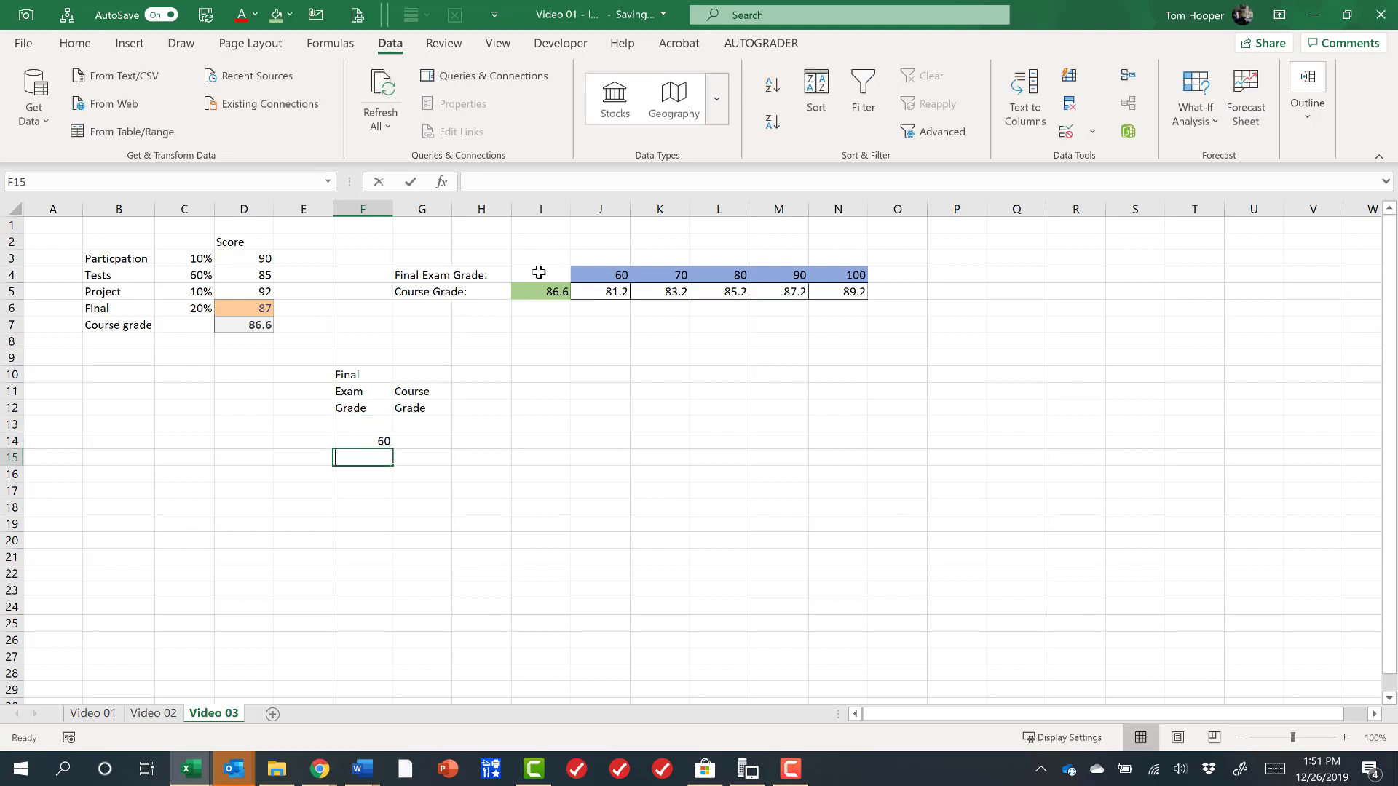
pyautogui.write('70')
pyautogui.press('Return')
pyautogui.write('80')
pyautogui.press('Return')
pyautogui.write('90')
pyautogui.press('Return')
pyautogui.write('100')
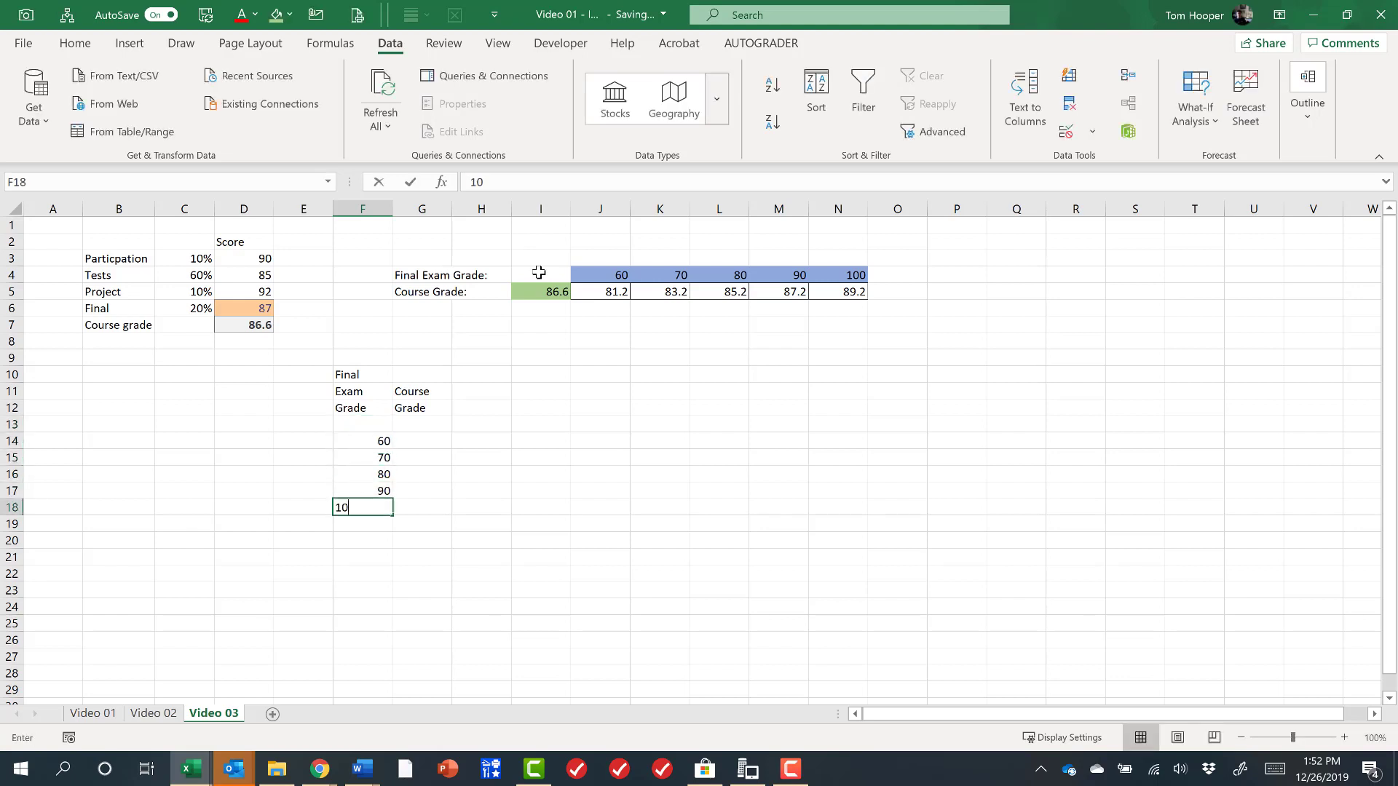
pyautogui.press('Return')
# Step: Fill the final exam grades in F14:F18 with the same lighter blue theme color as J4:N4
pyautogui.press('Up')
pyautogui.press('Right')
pyautogui.press('Up')
pyautogui.press('Up')
pyautogui.press('Up')
pyautogui.press('Up')
pyautogui.press('Up')
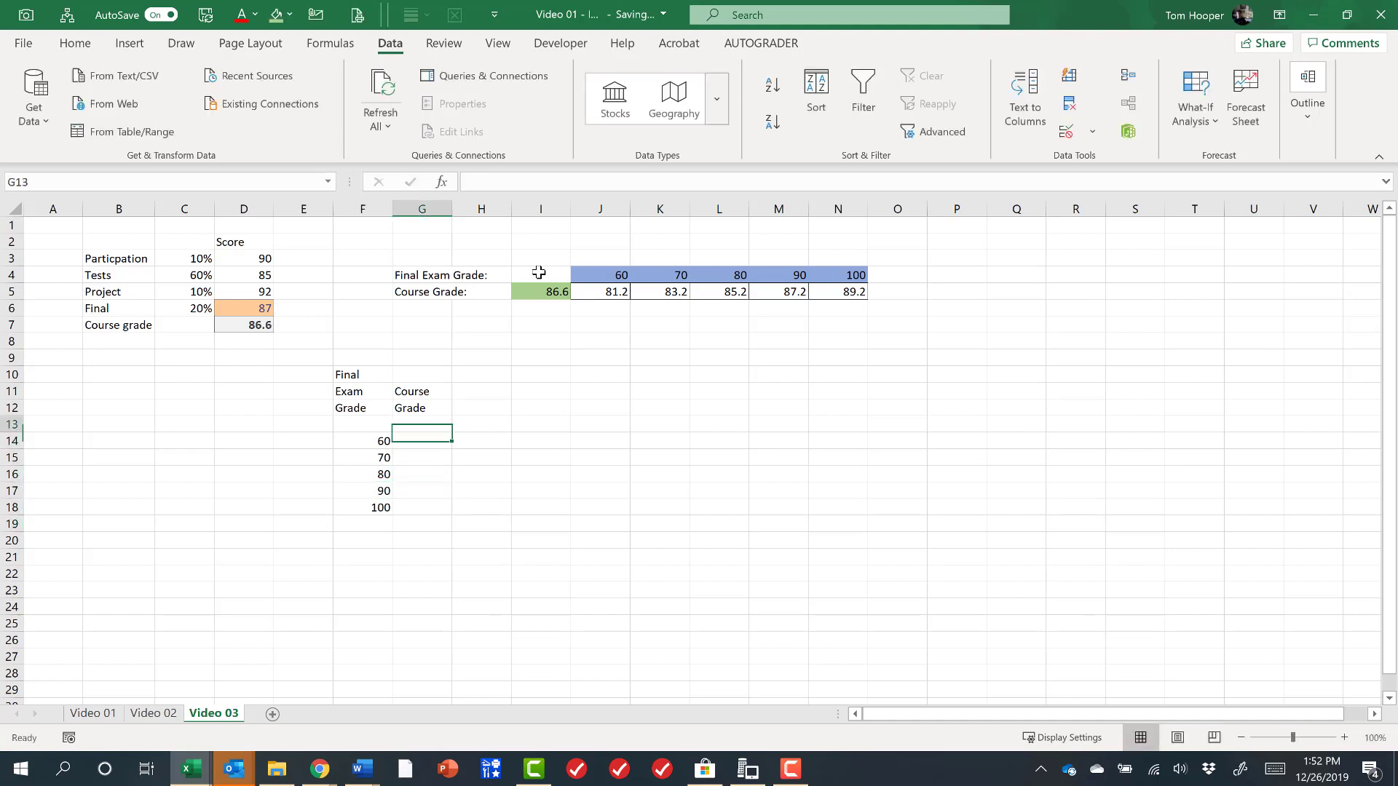
pyautogui.press('Left')
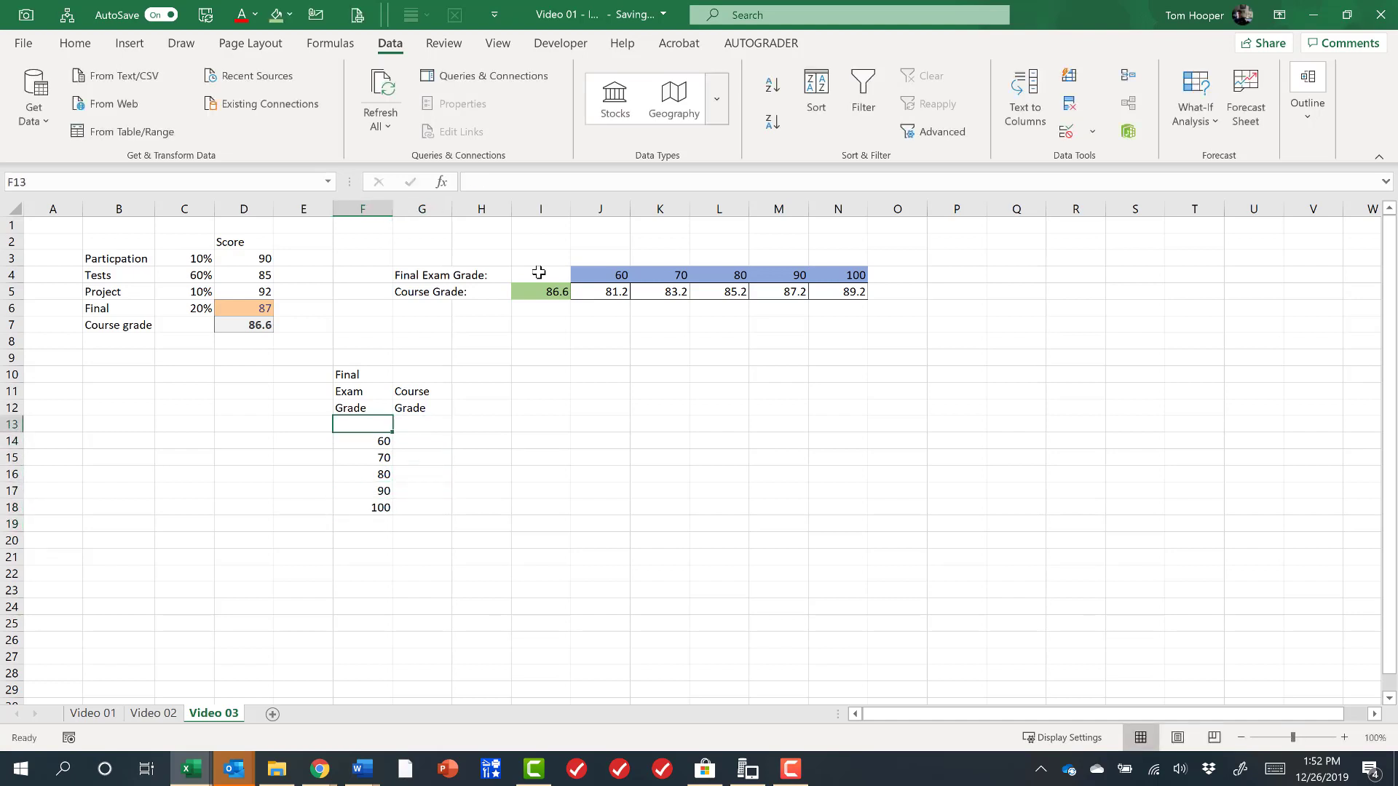
pyautogui.press('Down')
pyautogui.hotkey('ctrl', 'shift', 'Down')
pyautogui.hotkey('alt', 'h')
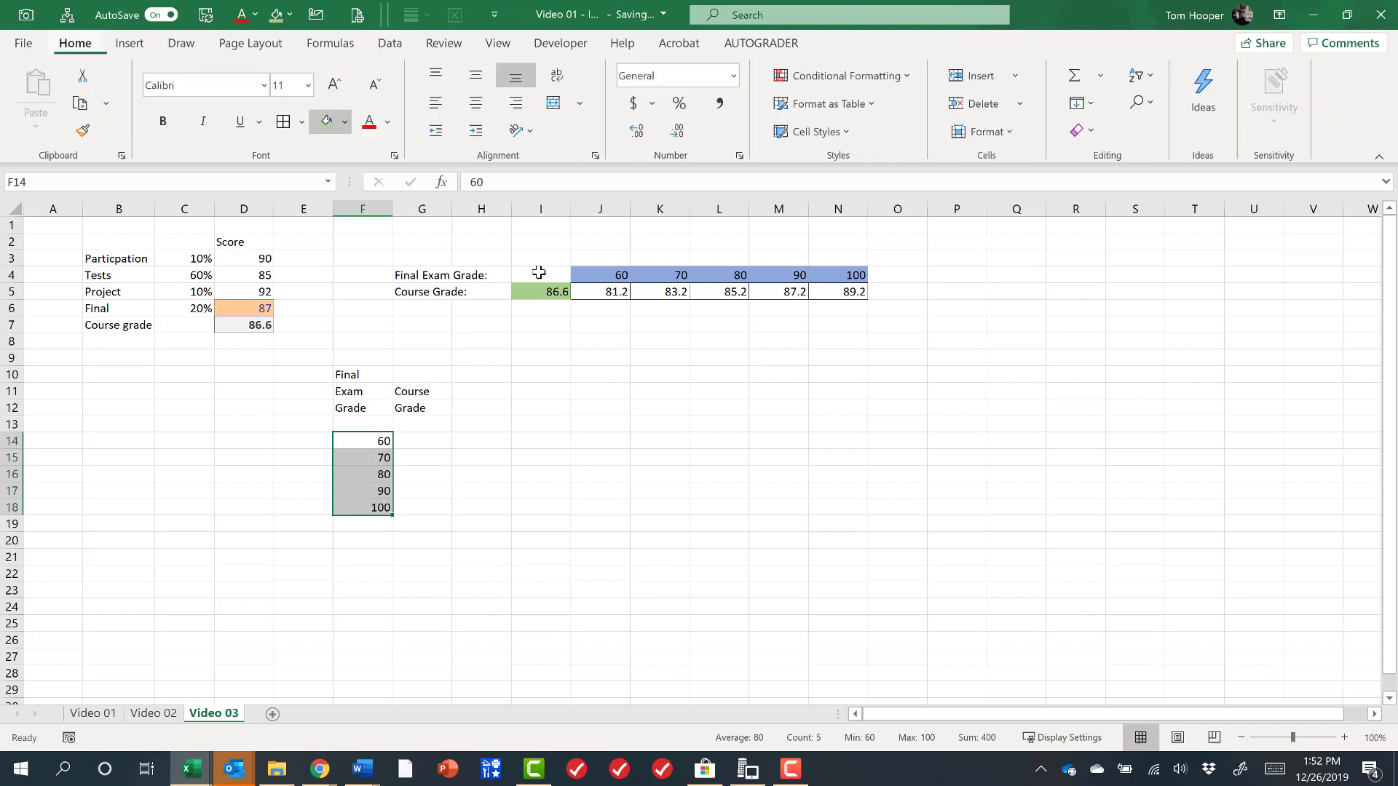
pyautogui.press('h')
pyautogui.press('Down')
pyautogui.press('Down')
pyautogui.press('Down')
pyautogui.press('Down')
pyautogui.press('Left')
pyautogui.press('Left')
pyautogui.press('Left')
pyautogui.press('Left')
pyautogui.press('Left')
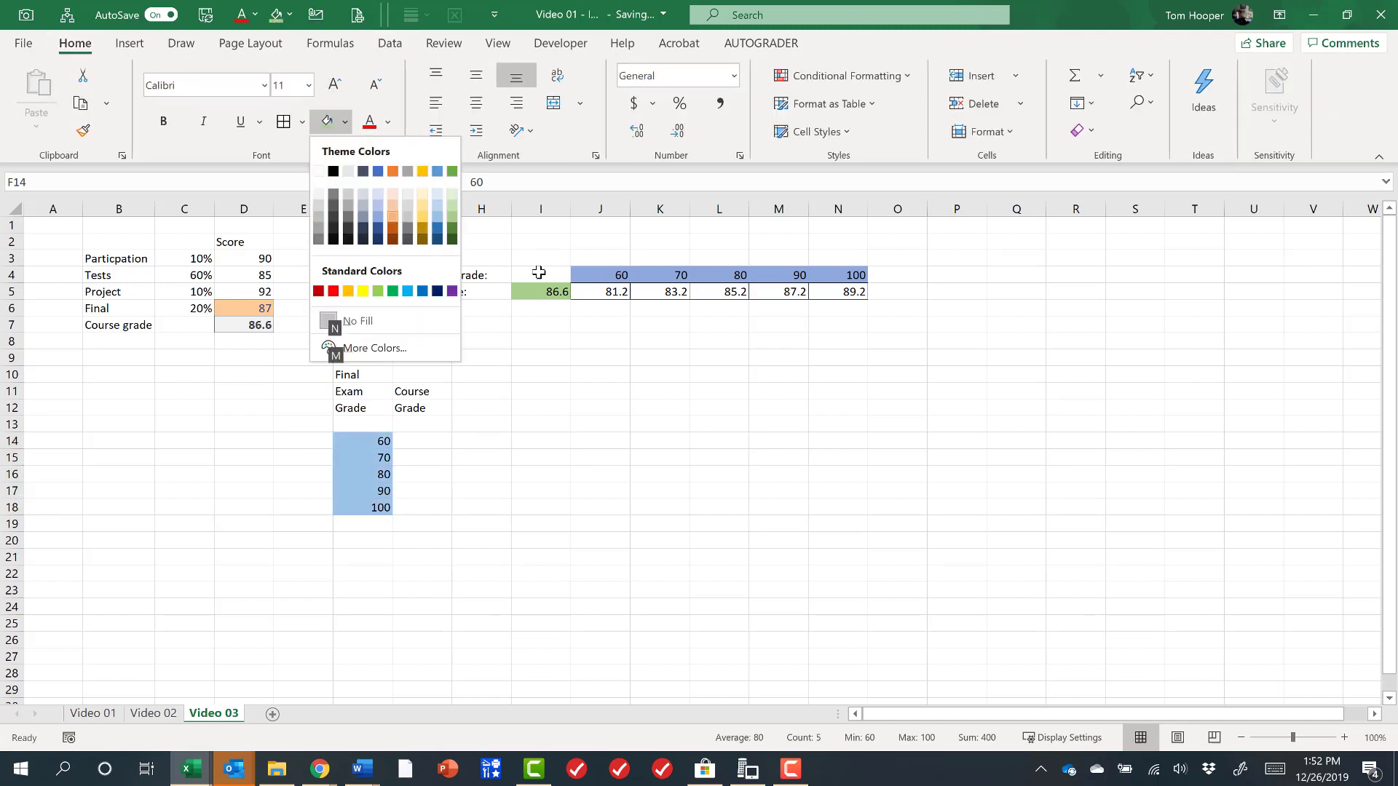
pyautogui.press('Left')
pyautogui.press('Return')
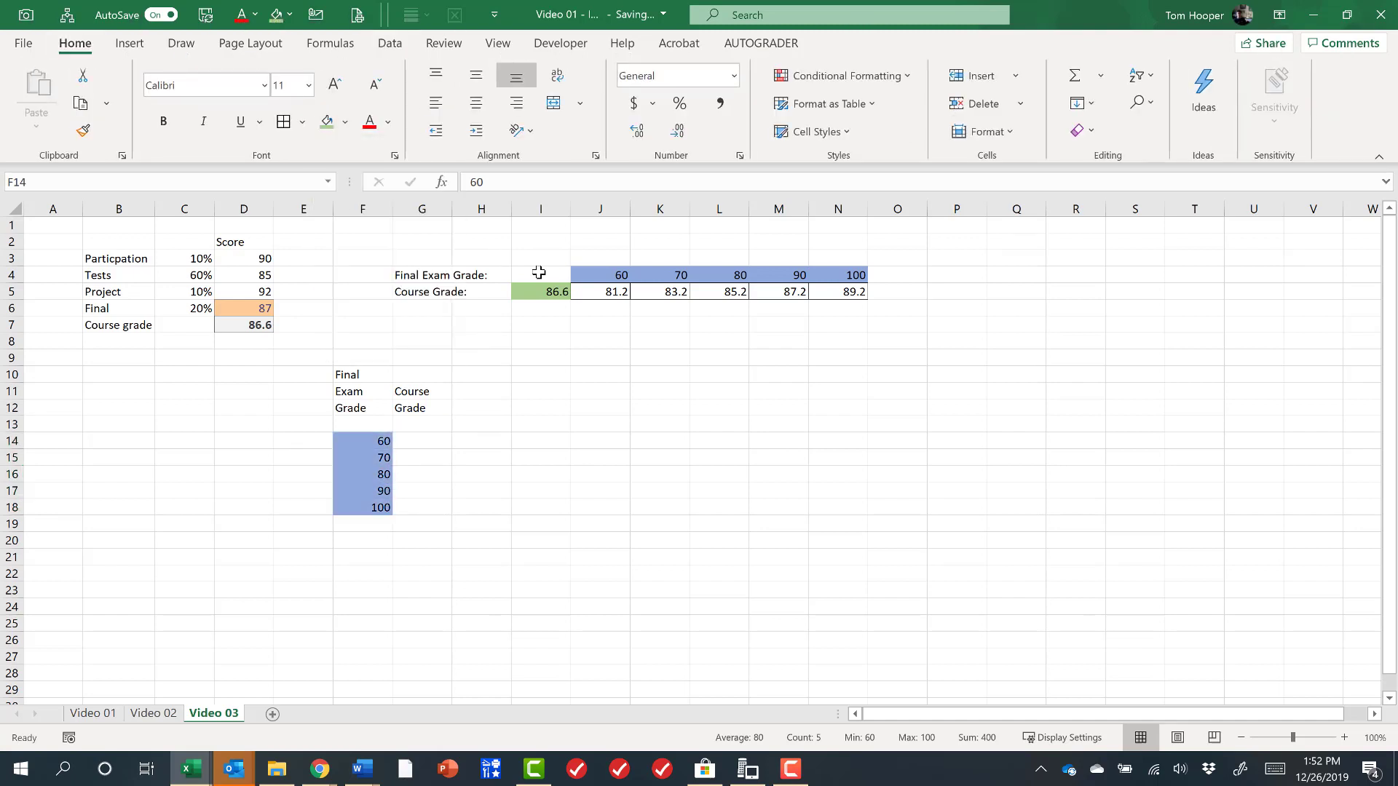
# Step: Link G13, under the Course Grade heading, to the calculated course grade with the formula =D7
pyautogui.press('Up')
pyautogui.press('Right')
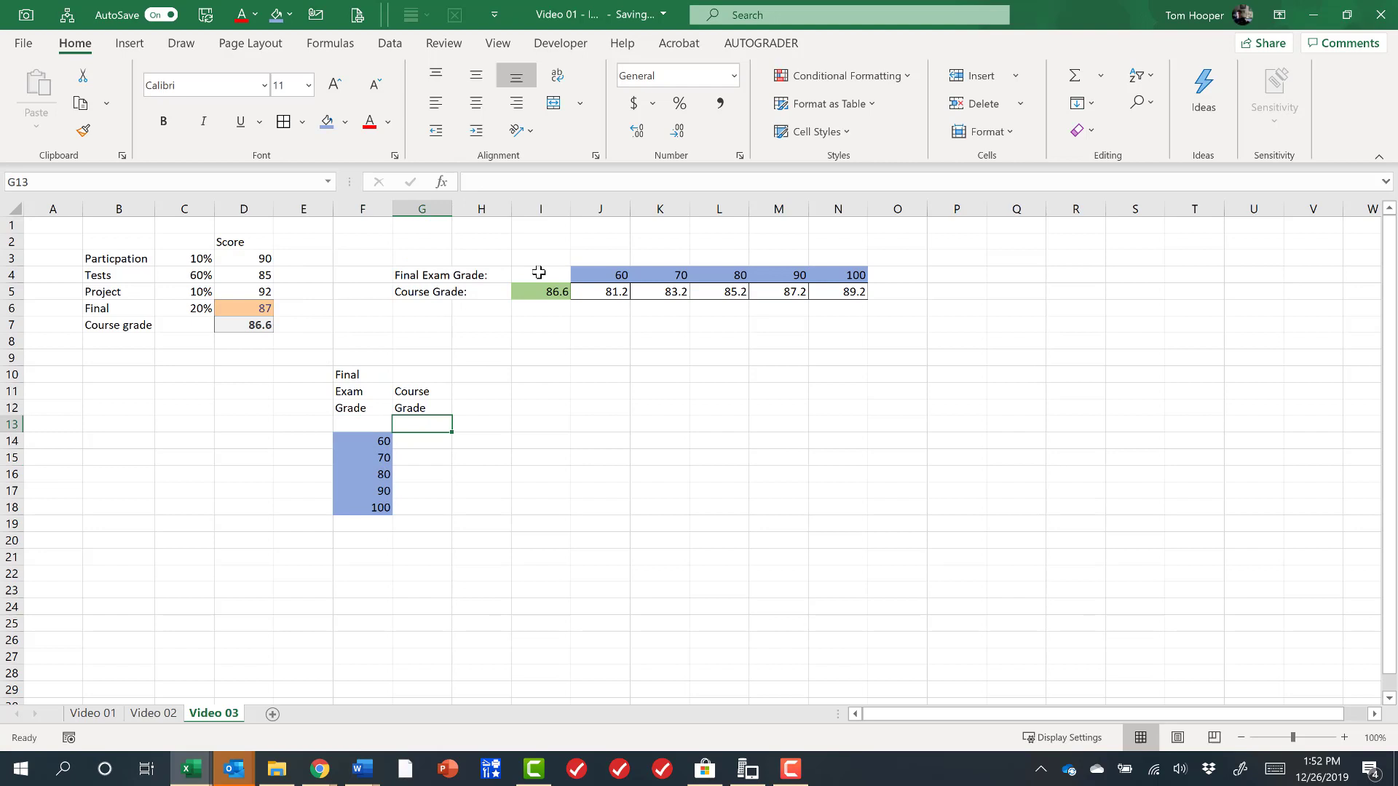
pyautogui.write('=')
pyautogui.press('Left')
pyautogui.press('Left')
pyautogui.press('Left')
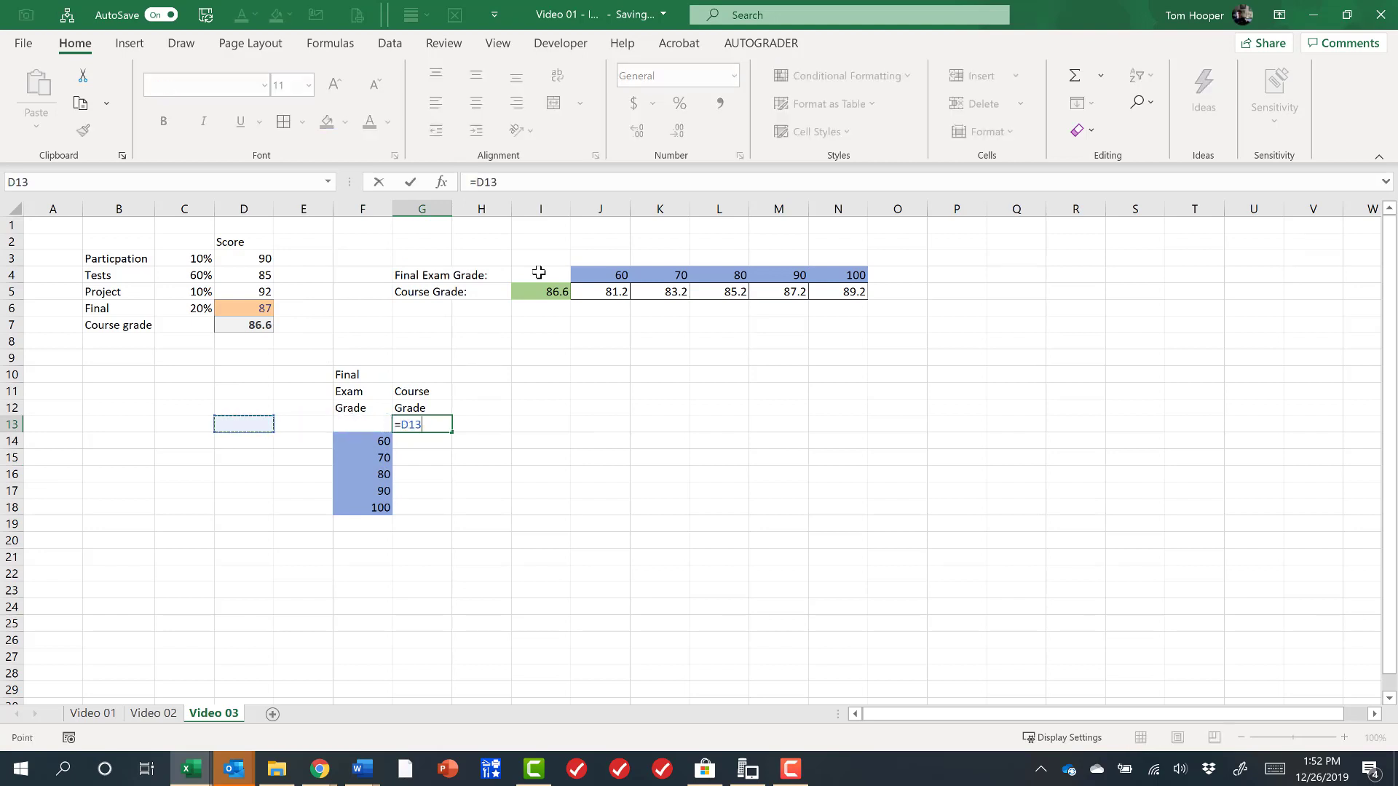
pyautogui.press('Up')
pyautogui.press('Up')
pyautogui.press('Up')
pyautogui.press('Up')
pyautogui.press('Up')
pyautogui.press('Up')
pyautogui.hotkey('ctrl', 'Return')
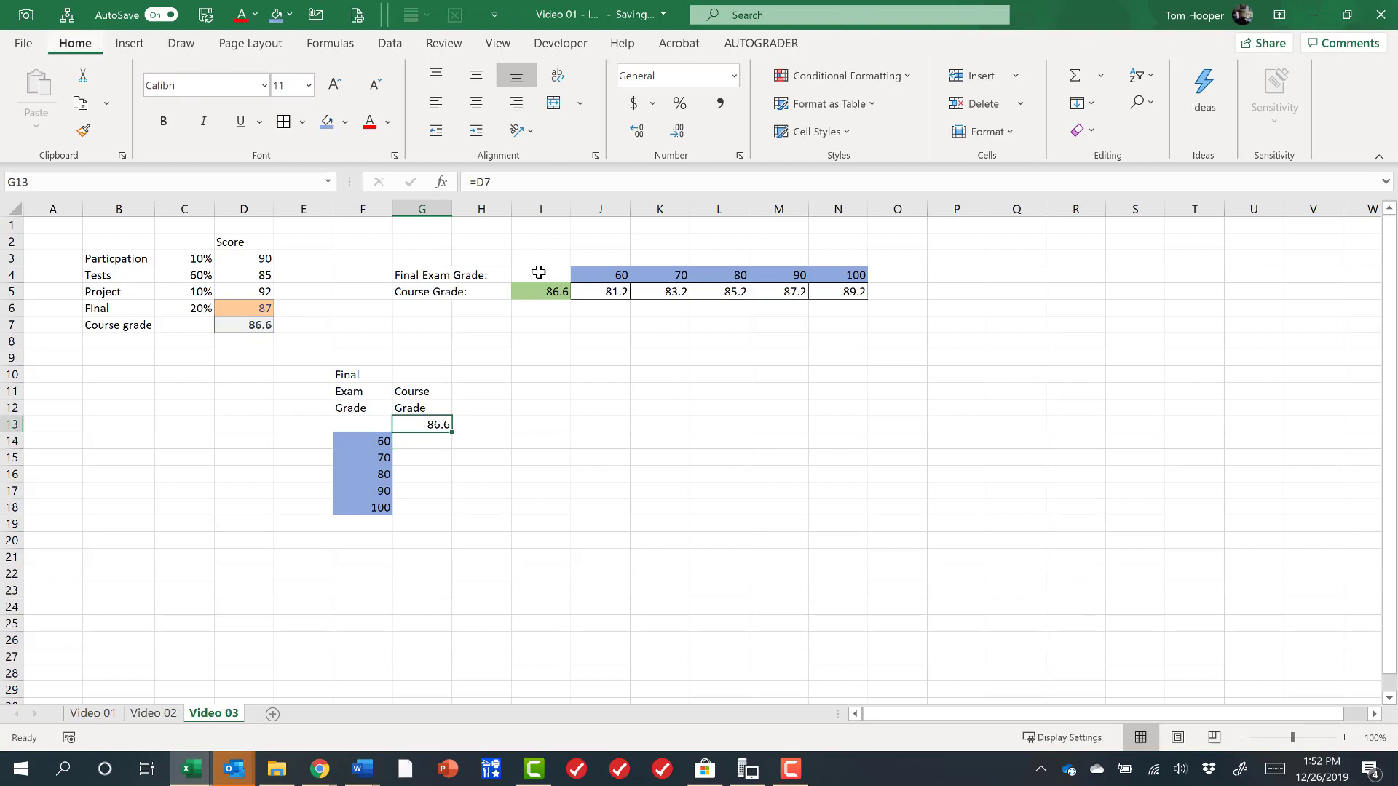
# Step: Fill the linked course grade cell G13 with the light green theme color used in I5
pyautogui.hotkey('alt', 'h')
pyautogui.press('h')
pyautogui.press('Down')
pyautogui.press('Down')
pyautogui.press('Left')
pyautogui.press('Down')
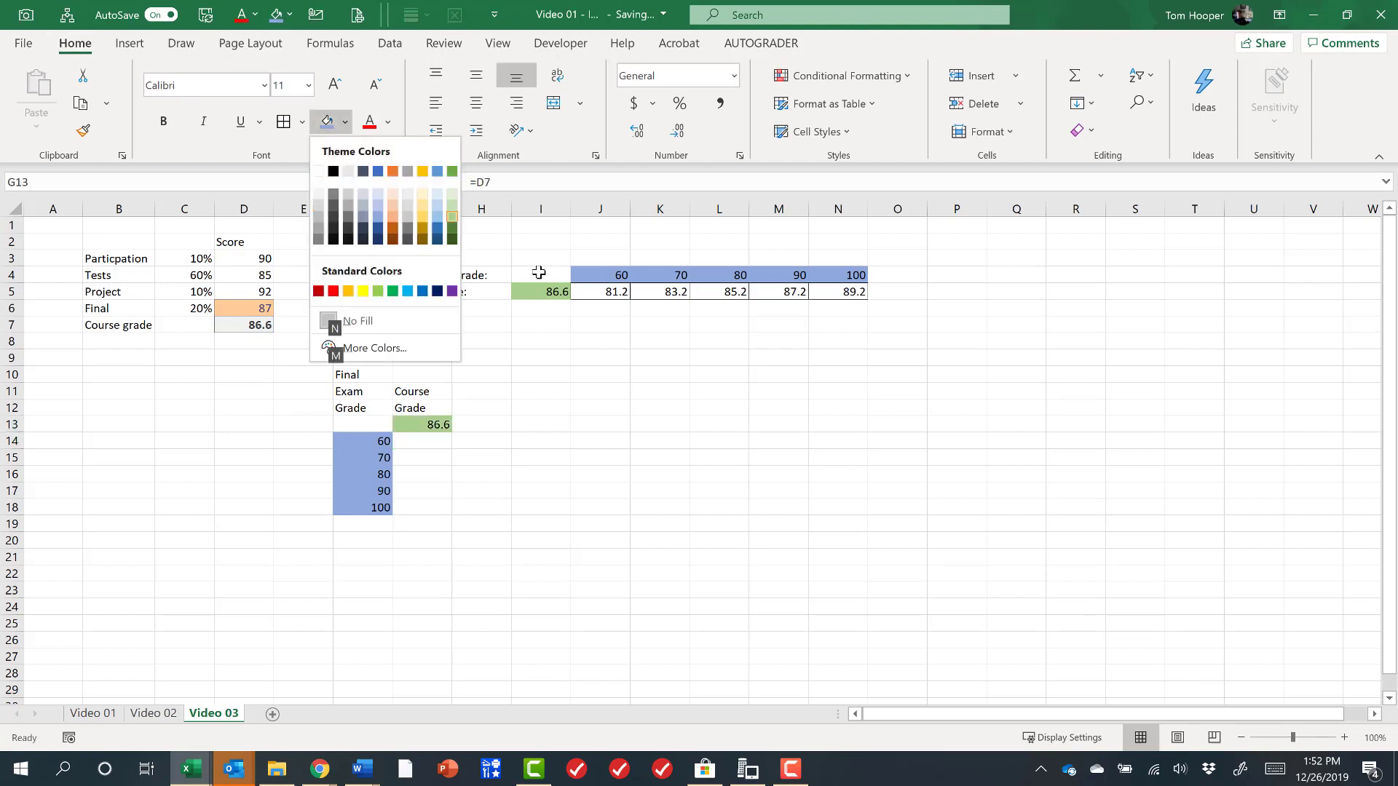
pyautogui.press('Return')
# Step: Apply all borders to the empty result cells G14:G18
pyautogui.press('Down')
pyautogui.hotkey('shift', 'Down')
pyautogui.hotkey('shift', 'Down')
pyautogui.hotkey('shift', 'Down')
pyautogui.hotkey('shift', 'Down')
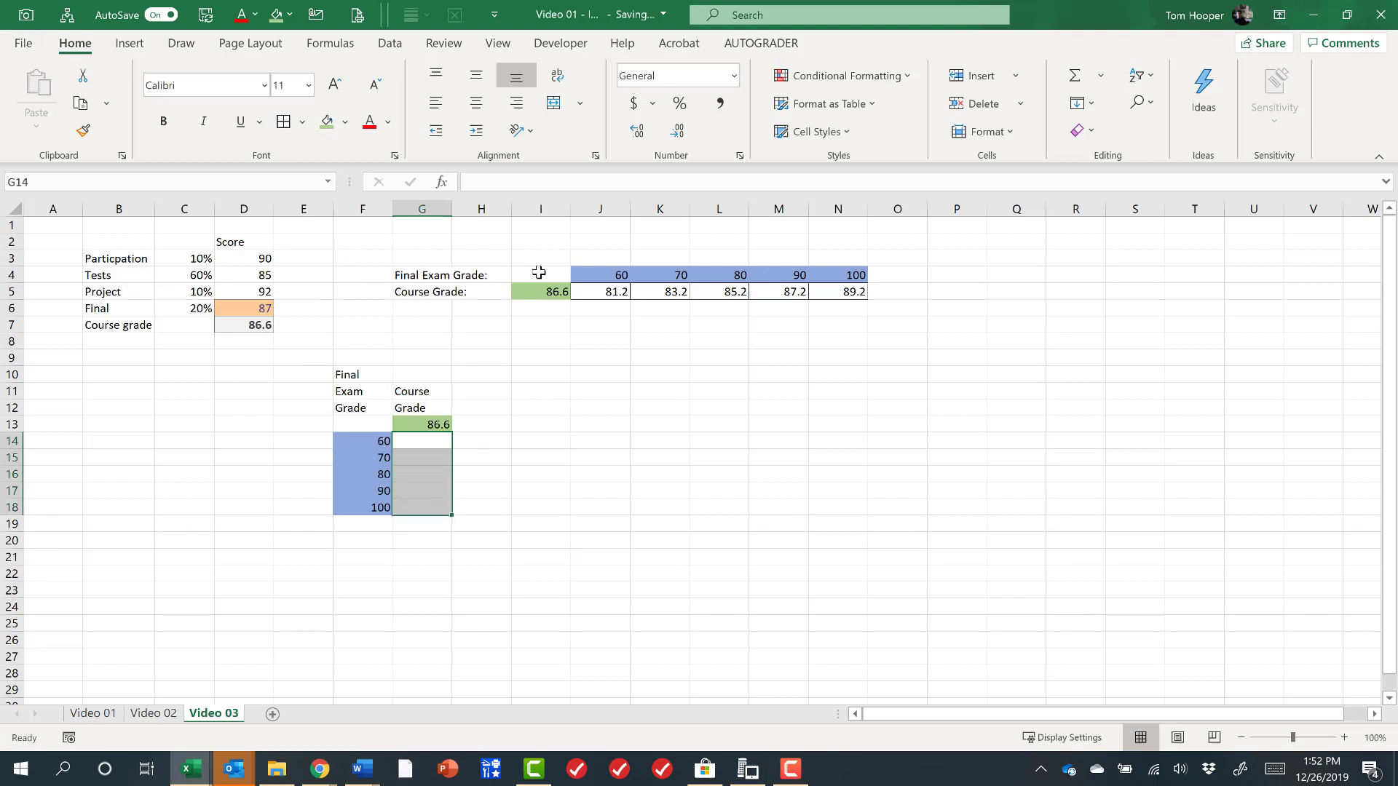
pyautogui.press('Down')
# Step: Create a What-If data table over F13:G18 with the final exam score D6 as the column input cell
pyautogui.press('Up')
pyautogui.press('Up')
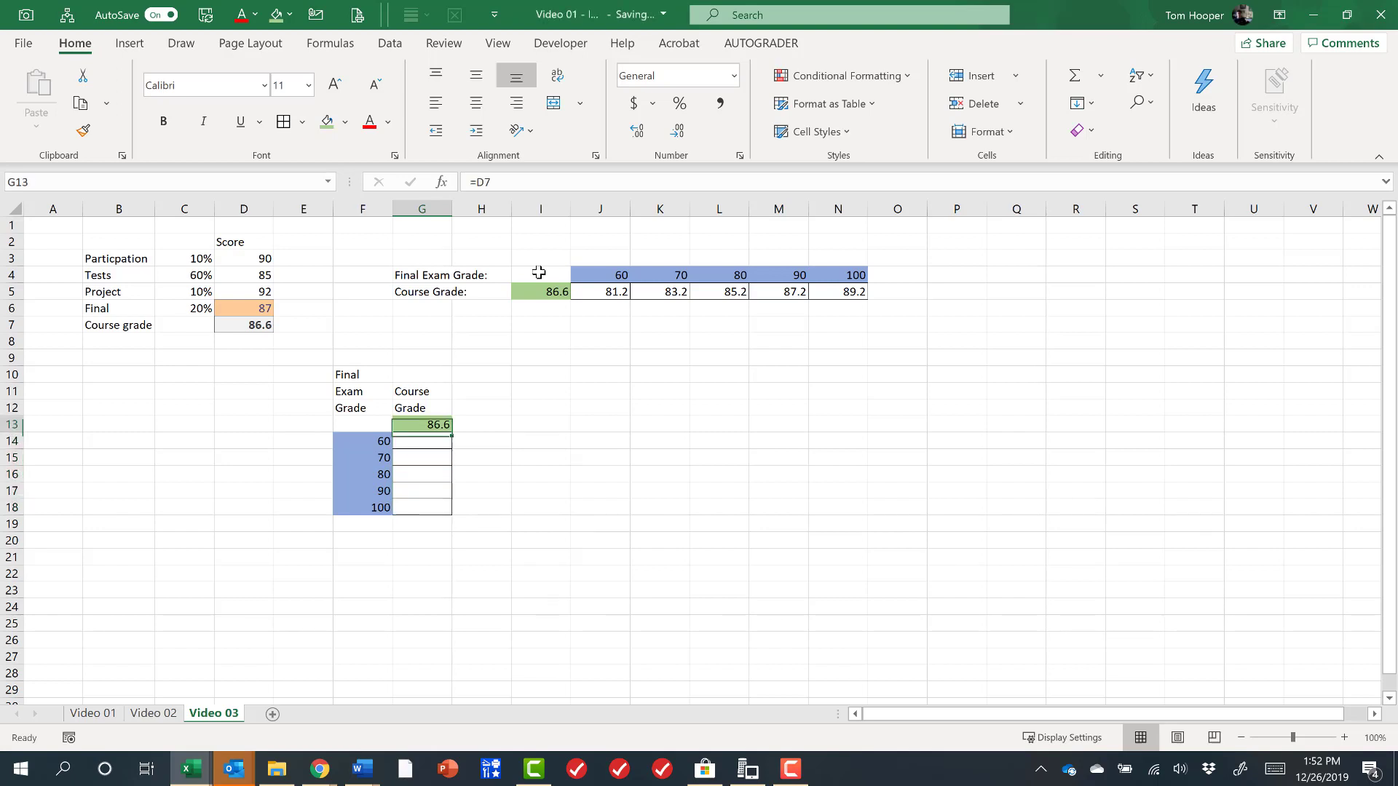
pyautogui.hotkey('shift', 'Left')
pyautogui.hotkey('shift', 'Down')
pyautogui.hotkey('shift', 'Down')
pyautogui.hotkey('shift', 'Down')
pyautogui.hotkey('shift', 'Down')
pyautogui.hotkey('shift', 'Down')
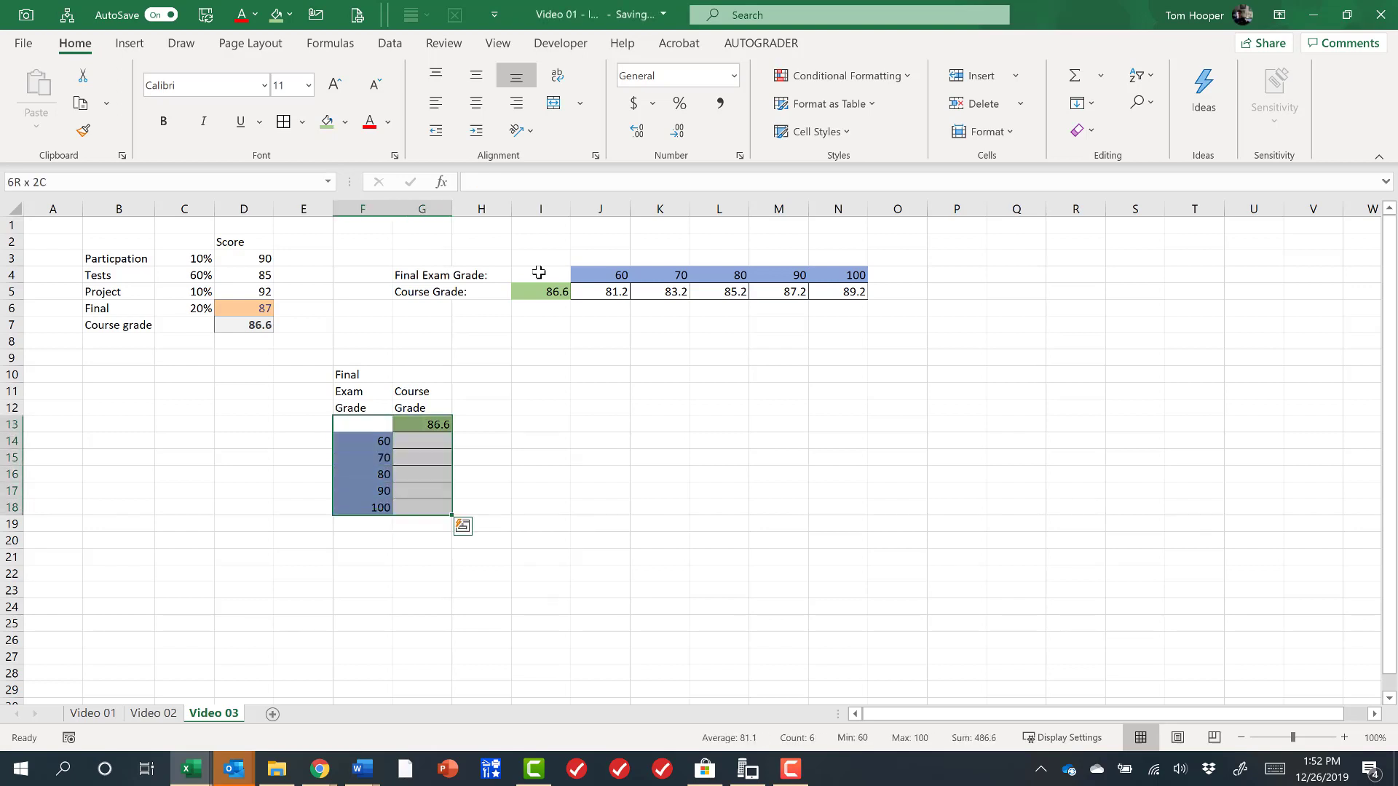
pyautogui.press('alt')
pyautogui.press('a')
pyautogui.press('w')
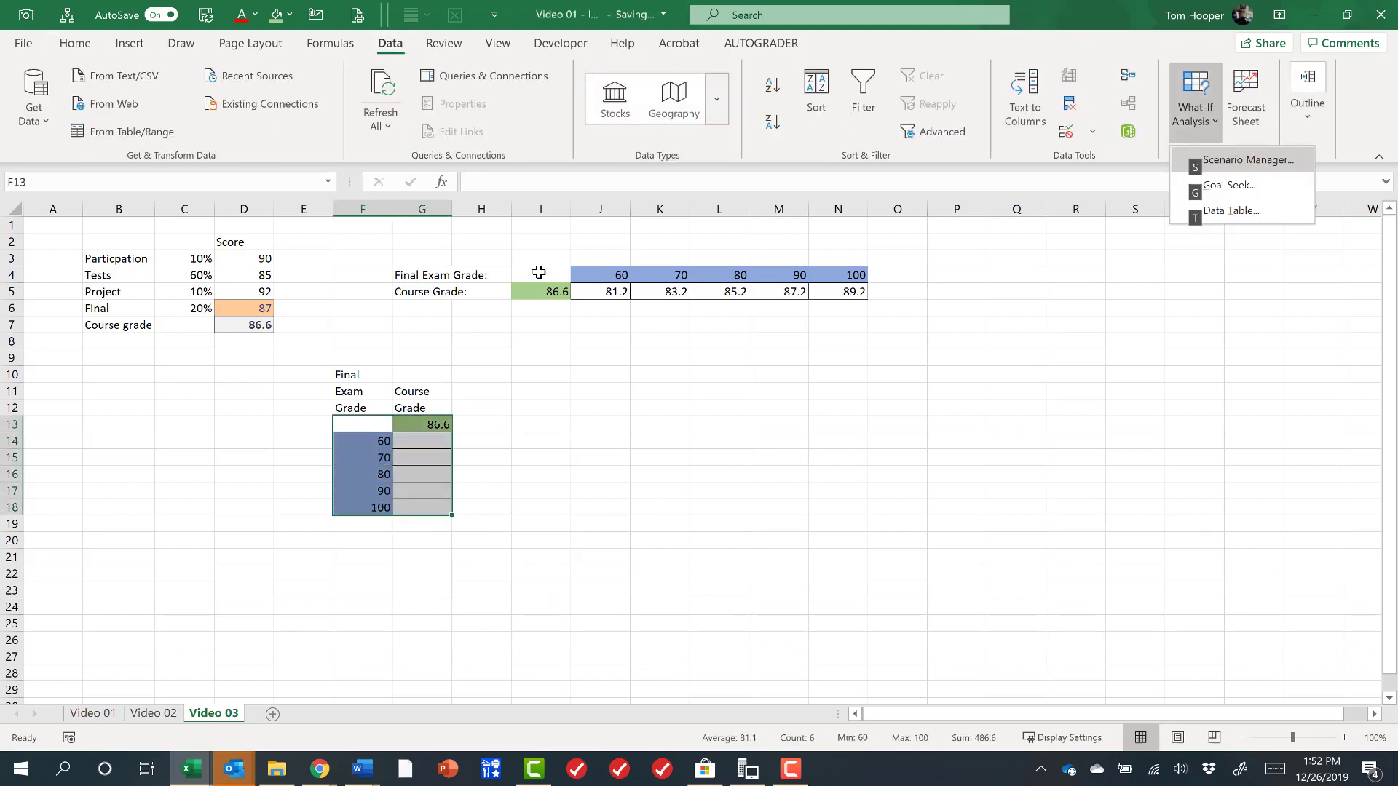
pyautogui.press('t')
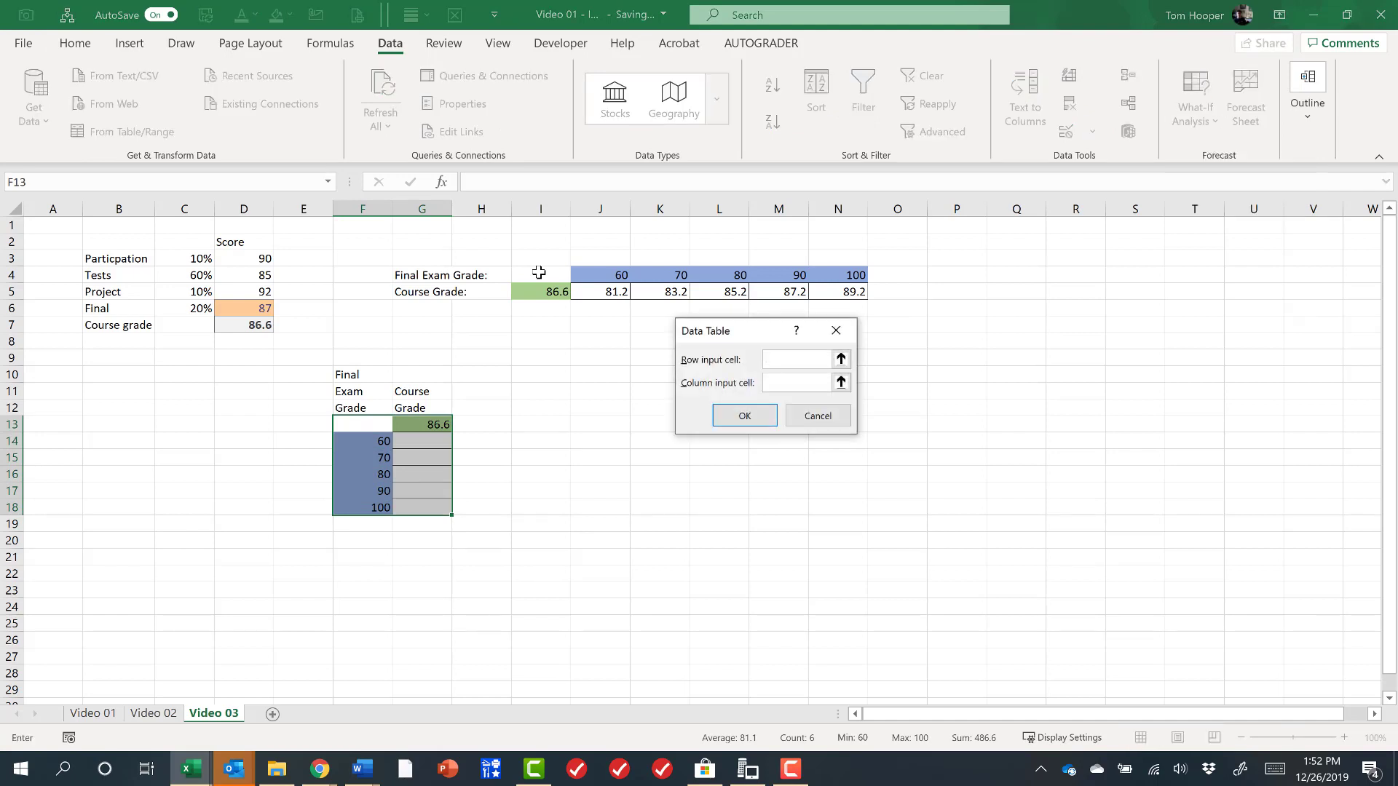
pyautogui.click(779, 384)
pyautogui.click(252, 309)
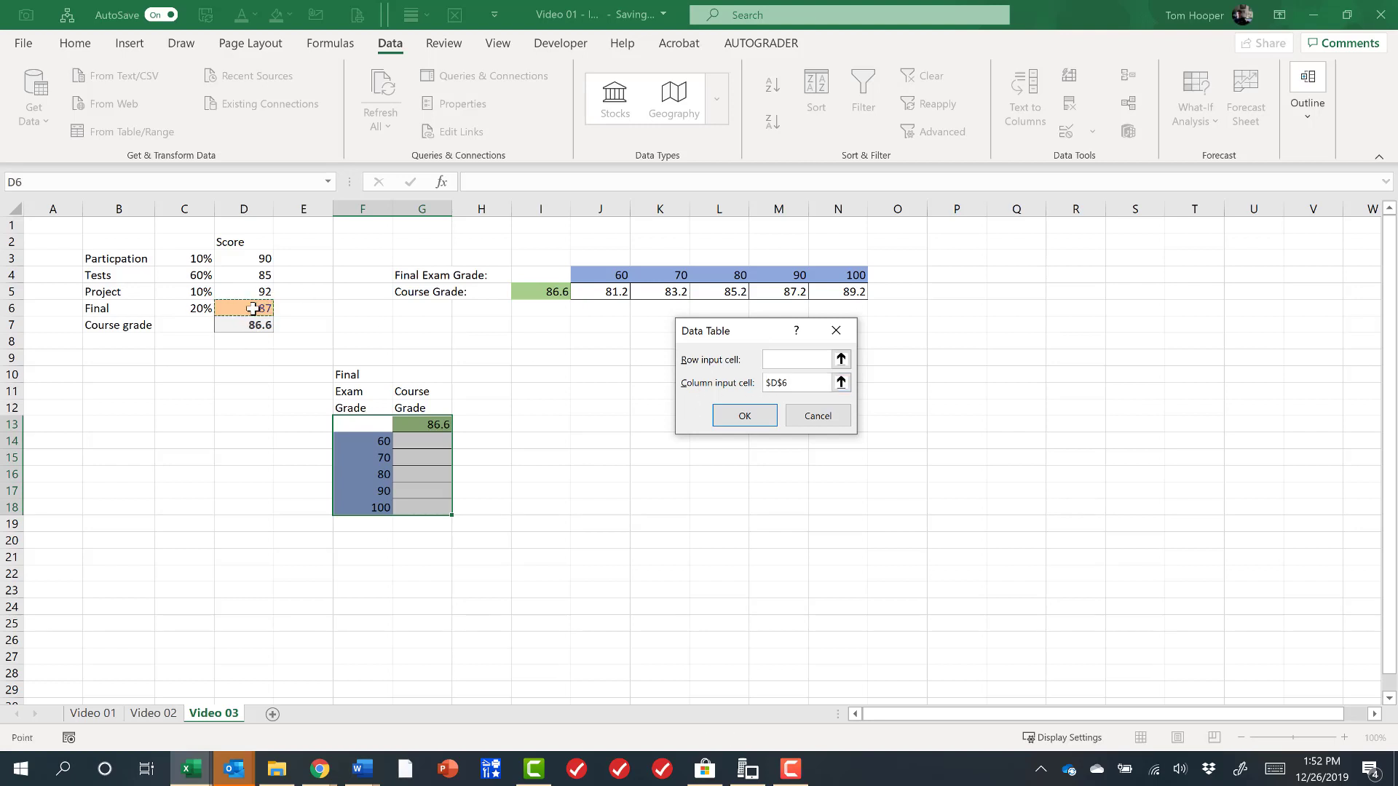
pyautogui.click(750, 416)
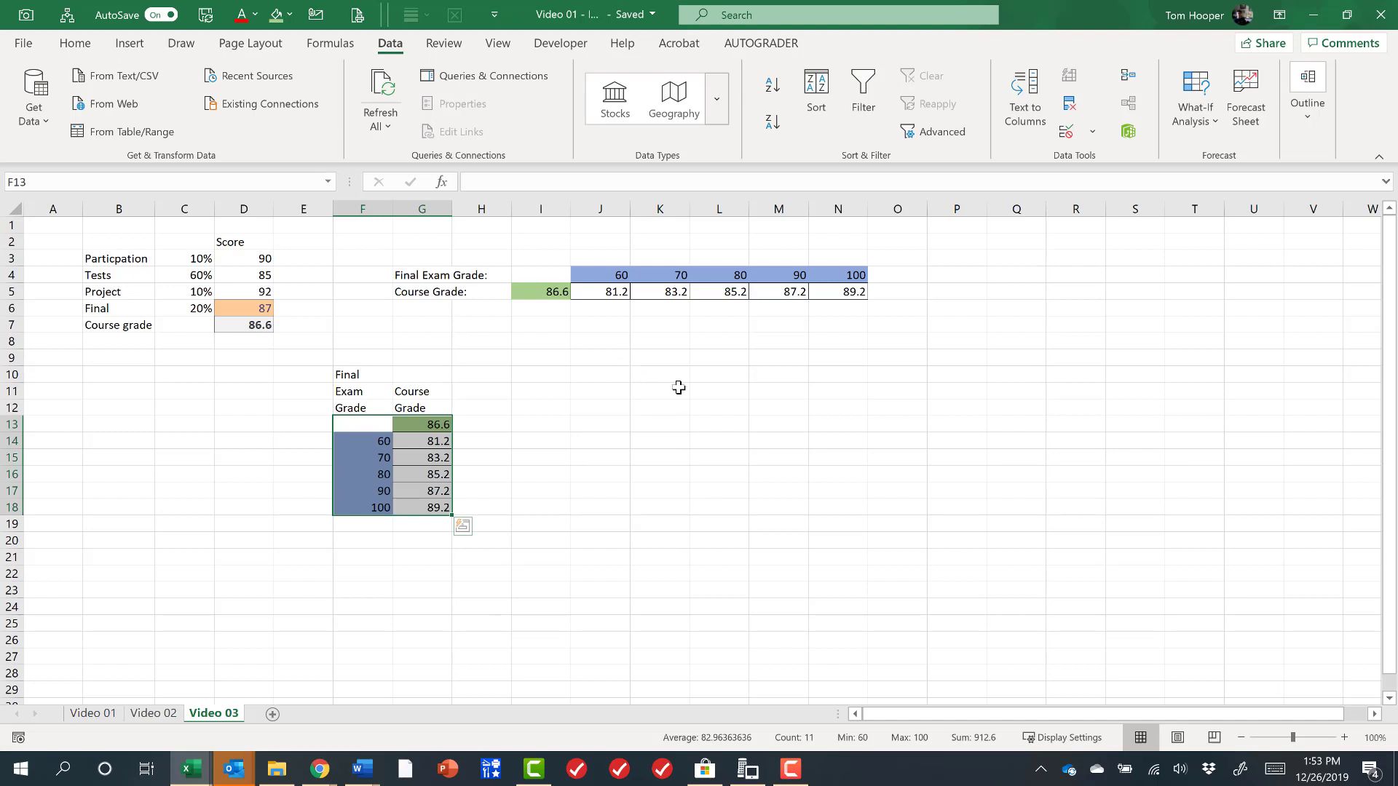
# Step: Enter the title "1-dimensional horizontal" in G3 above the horizontal data table
pyautogui.click(443, 258)
pyautogui.write('1-d')
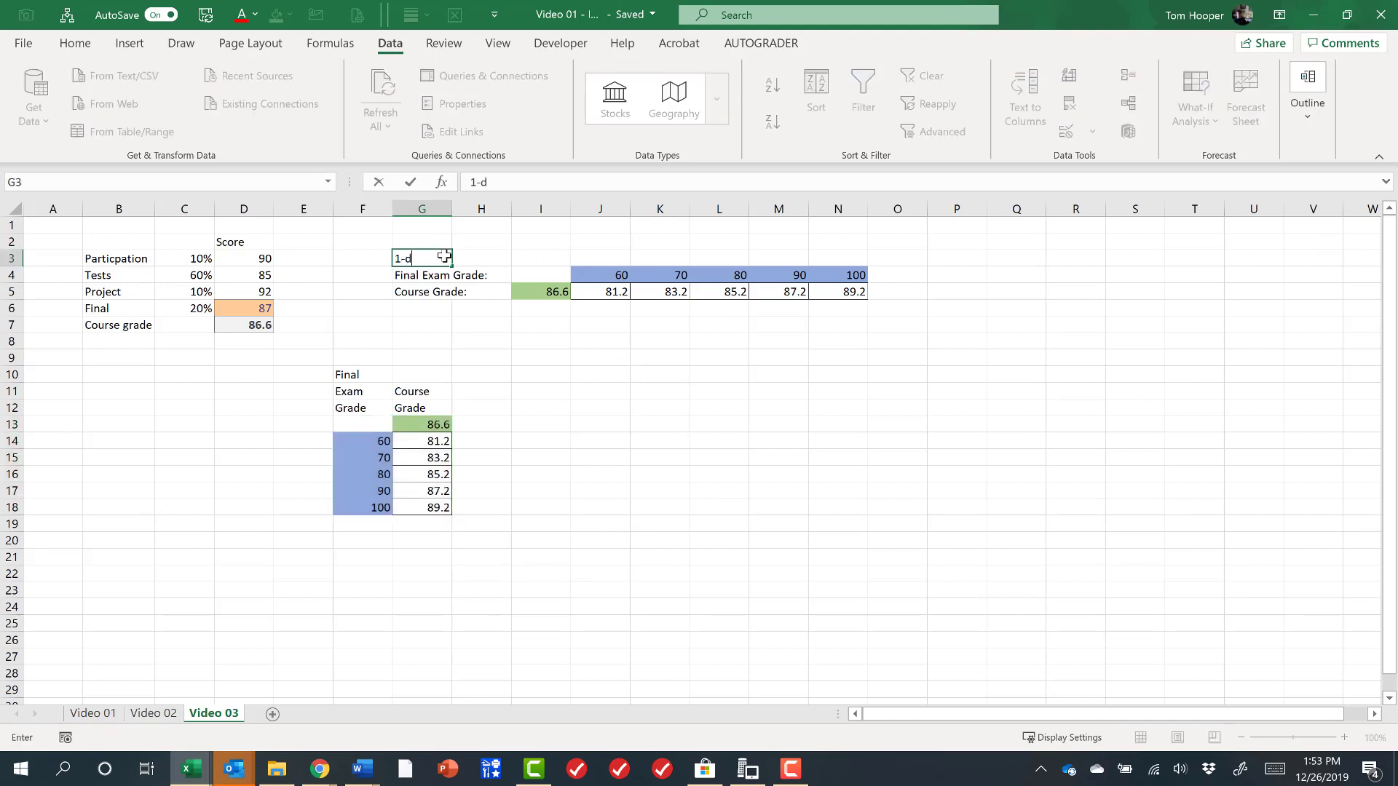
pyautogui.write('imensional hor')
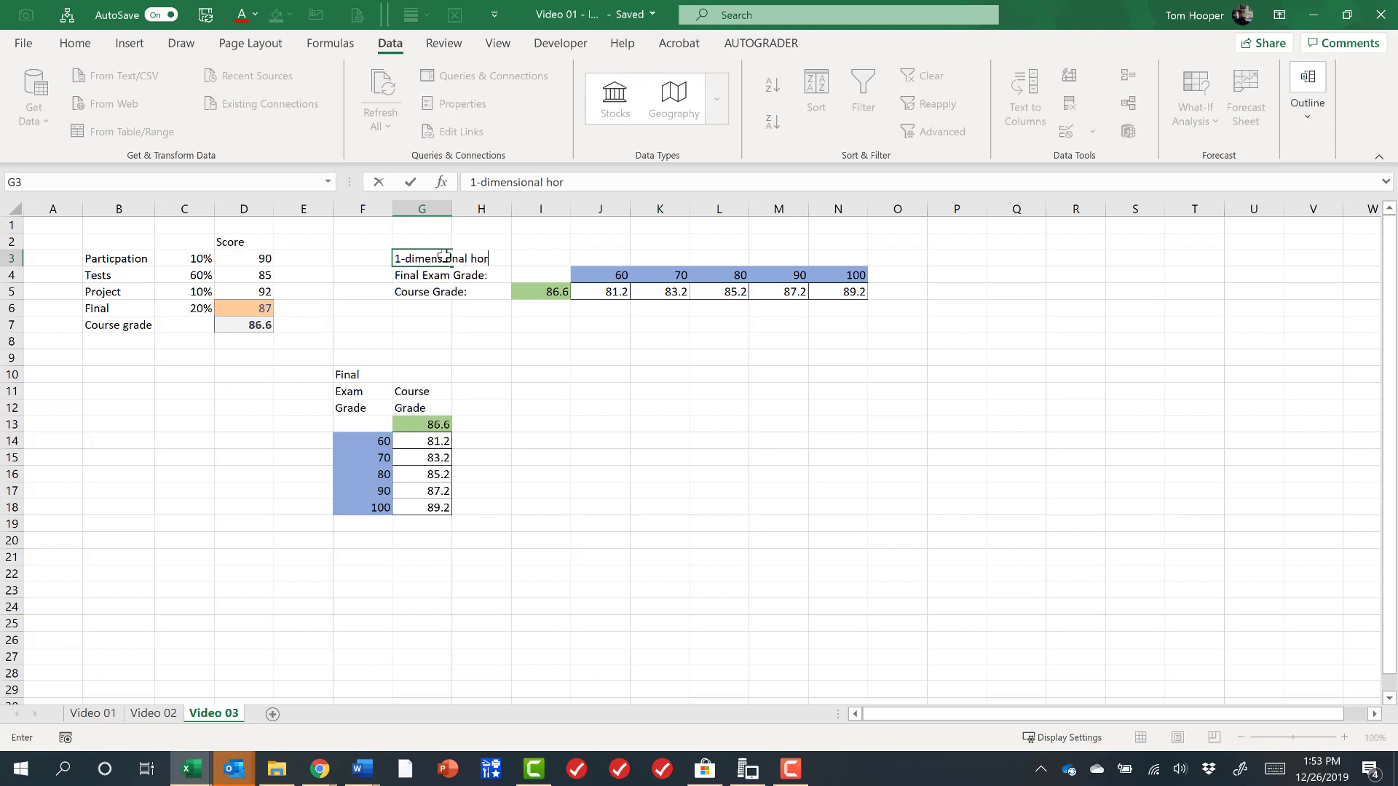
pyautogui.write('izont')
pyautogui.press('BackSpace')
pyautogui.write('zontal')
pyautogui.press('Return')
# Step: Enter the title "1-d vertical" in F9 above the vertical data table
pyautogui.press('Return')
pyautogui.press('Down')
pyautogui.press('Down')
pyautogui.press('Down')
pyautogui.press('Down')
pyautogui.press('Left')
pyautogui.write('1-d')
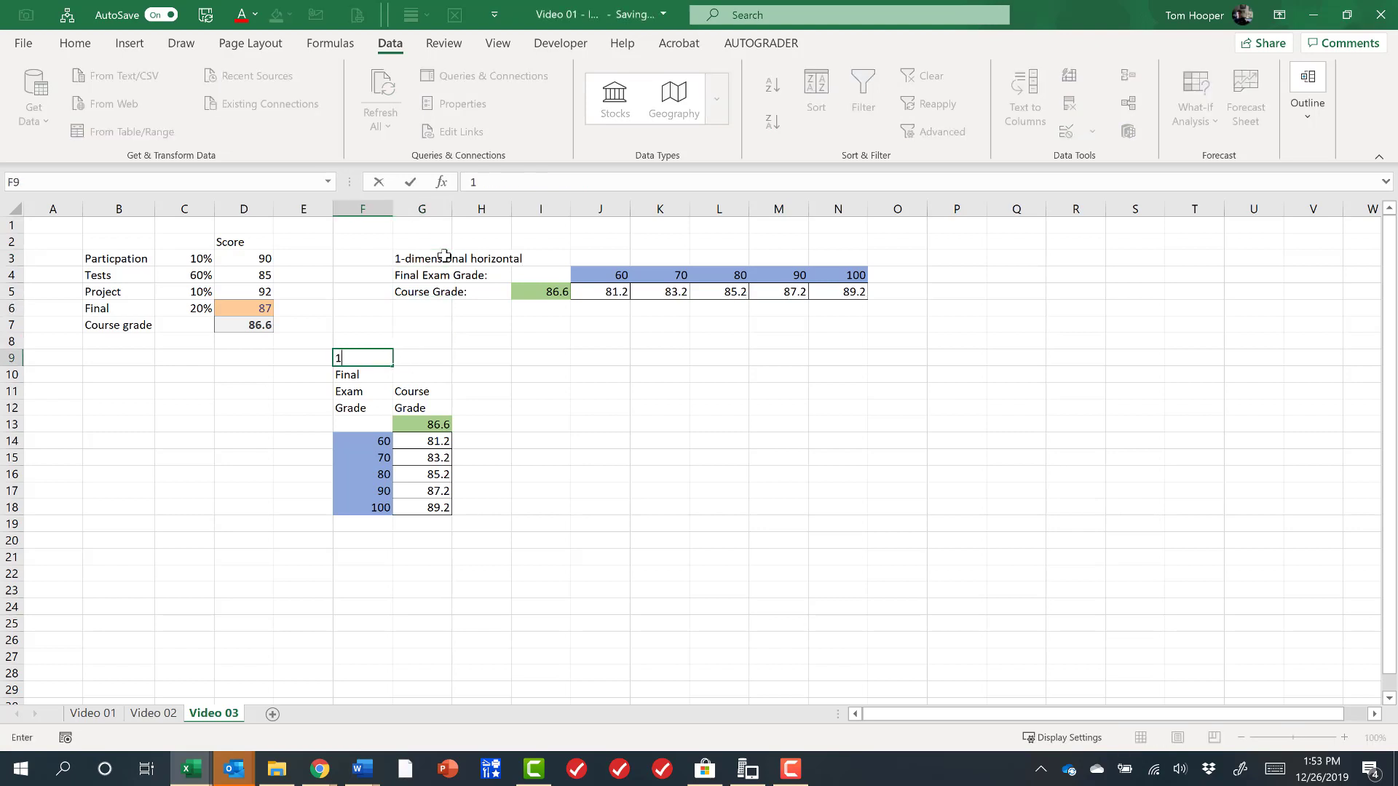
pyautogui.write(' vertical')
pyautogui.press('Return')
# Step: Enter the title "2-dimensional" in L9 for the two-variable data table
pyautogui.press('Up')
pyautogui.press('Right')
pyautogui.press('Right')
pyautogui.press('Right')
pyautogui.press('Right')
pyautogui.press('Right')
pyautogui.press('Right')
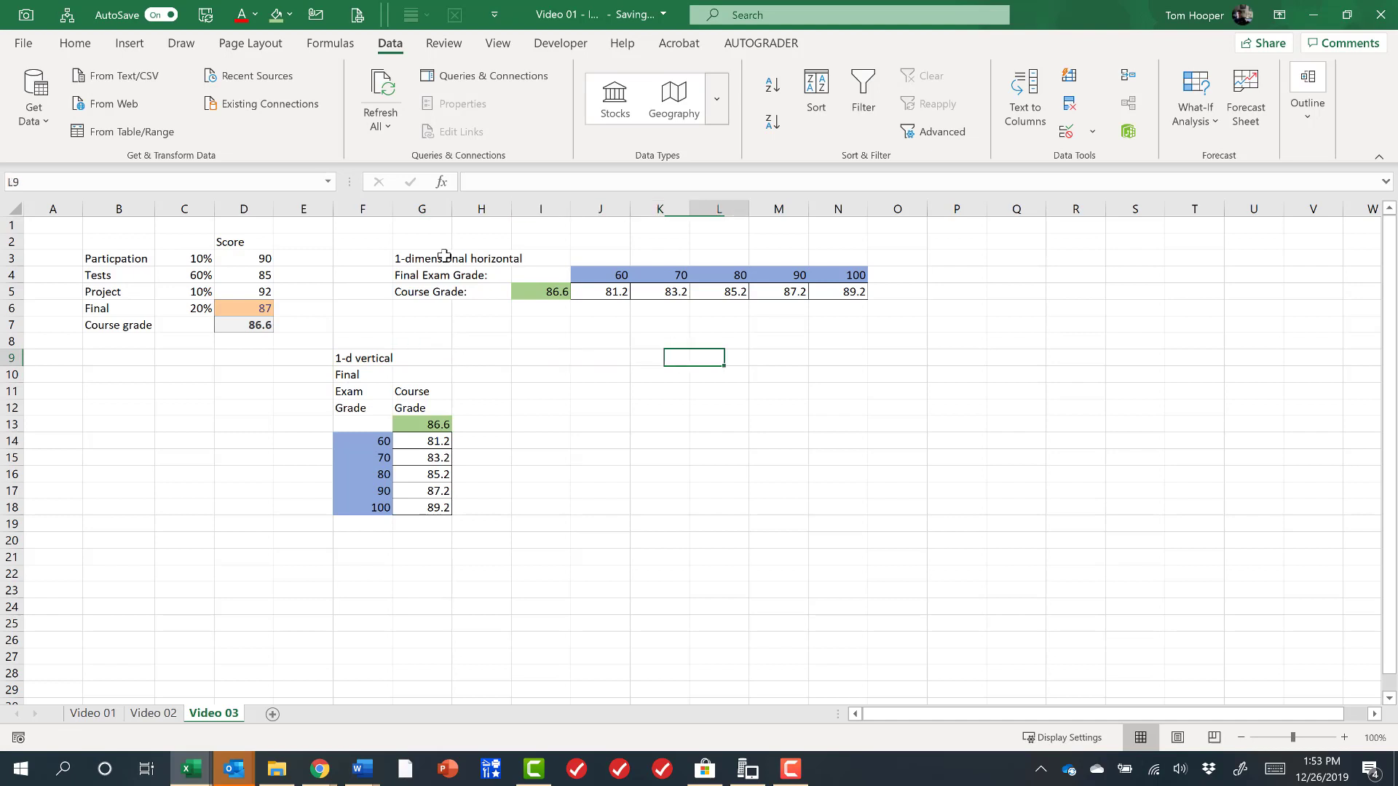
pyautogui.write('2-diemnsional')
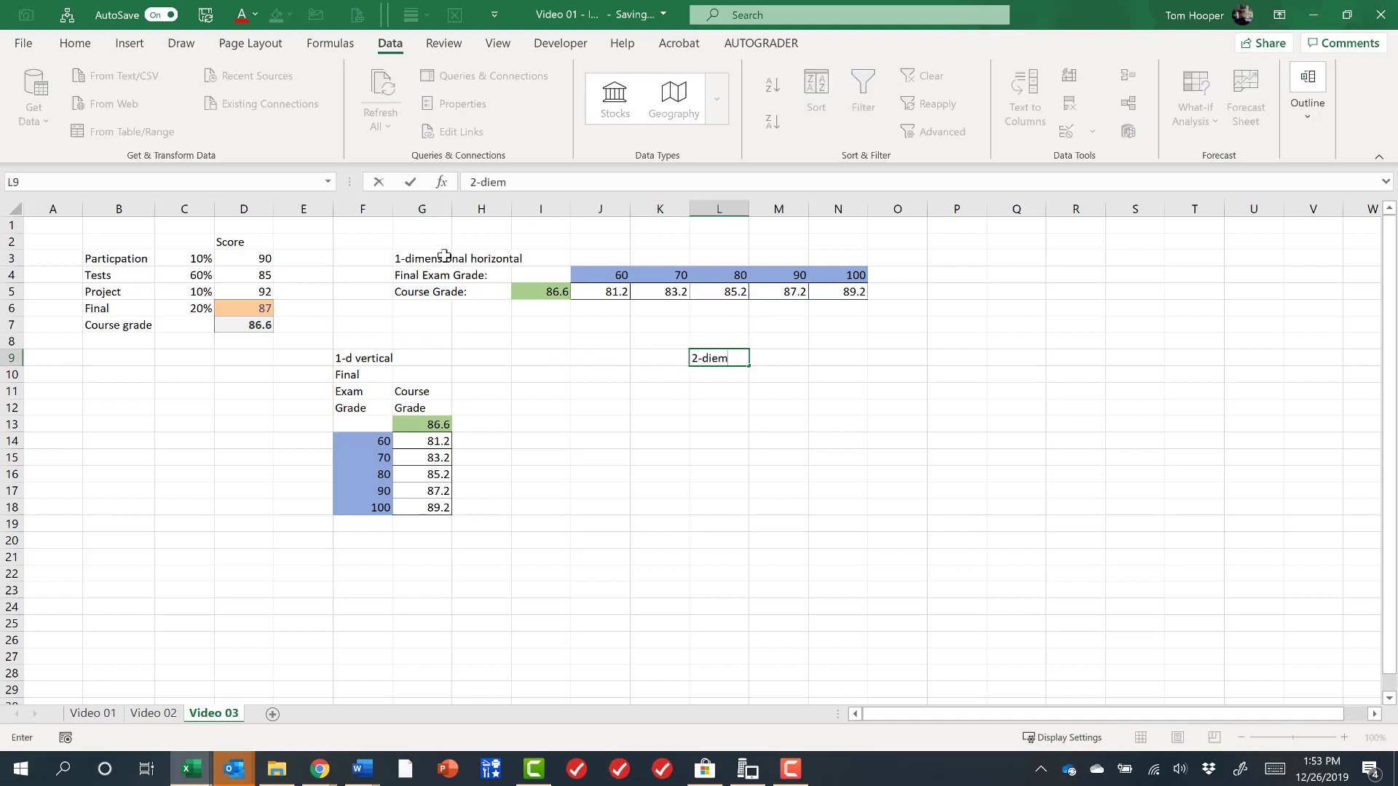
pyautogui.press('Left')
pyautogui.press('Left')
pyautogui.press('Left')
pyautogui.press('Left')
pyautogui.press('Right')
pyautogui.press('Right')
pyautogui.press('Right')
pyautogui.press('Right')
pyautogui.press('F2')
pyautogui.press('Left')
pyautogui.press('Left')
pyautogui.press('Left')
pyautogui.press('Left')
pyautogui.press('Left')
pyautogui.press('Left')
pyautogui.press('Left')
pyautogui.press('Left')
pyautogui.press('BackSpace')
pyautogui.press('Right')
pyautogui.write('e')
pyautogui.press('Return')
# Step: Bold and underline the three table titles in L9, G3 and F9
pyautogui.press('Up')
pyautogui.hotkey('ctrl', 'b')
pyautogui.hotkey('ctrl', 'u')
pyautogui.click(444, 256)
pyautogui.hotkey('ctrl', 'b')
pyautogui.hotkey('ctrl', 'u')
pyautogui.click(362, 358)
pyautogui.hotkey('ctrl', 'b')
pyautogui.hotkey('ctrl', 'u')
# Step: Enter the heading "Final exam grade" in L11 under the 2-dimensional title
pyautogui.click(719, 391)
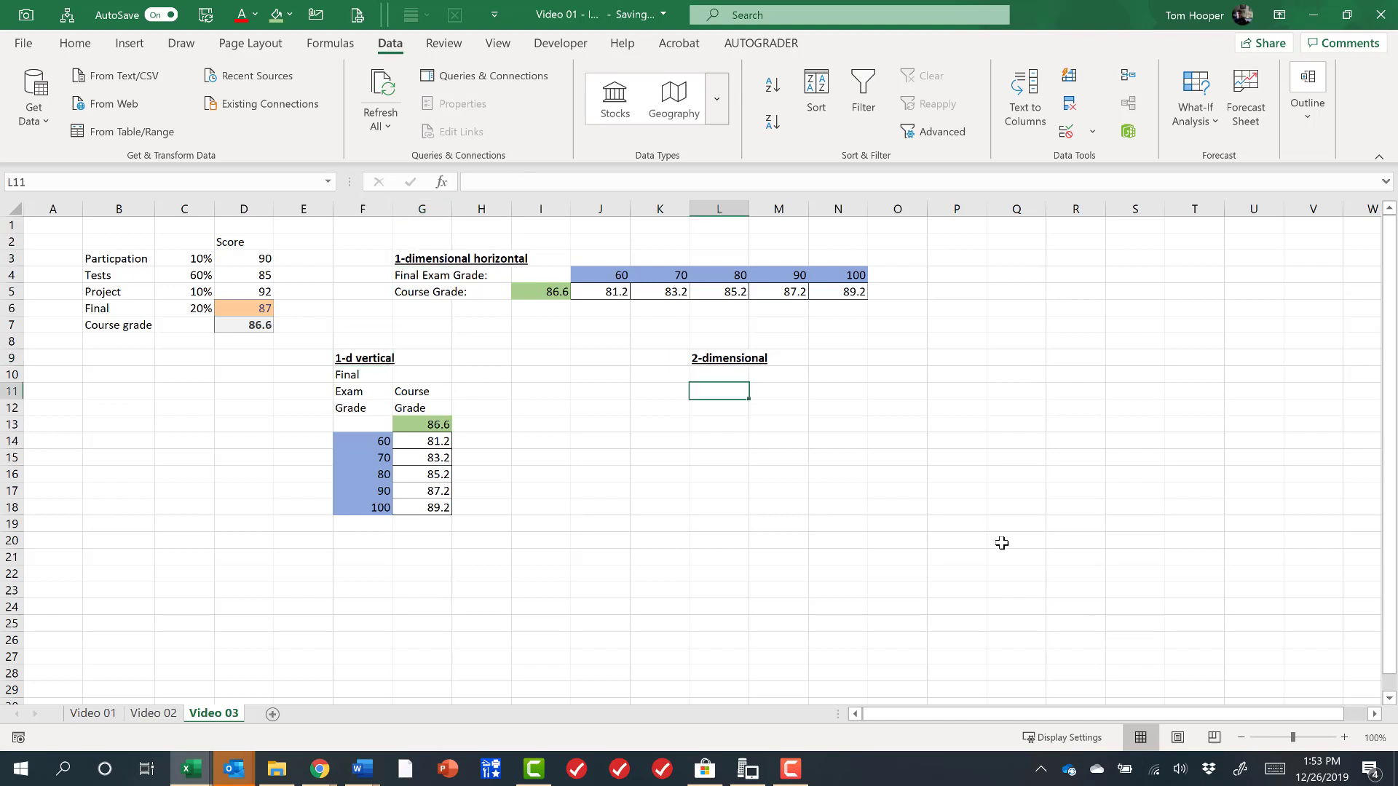
pyautogui.write('Fina')
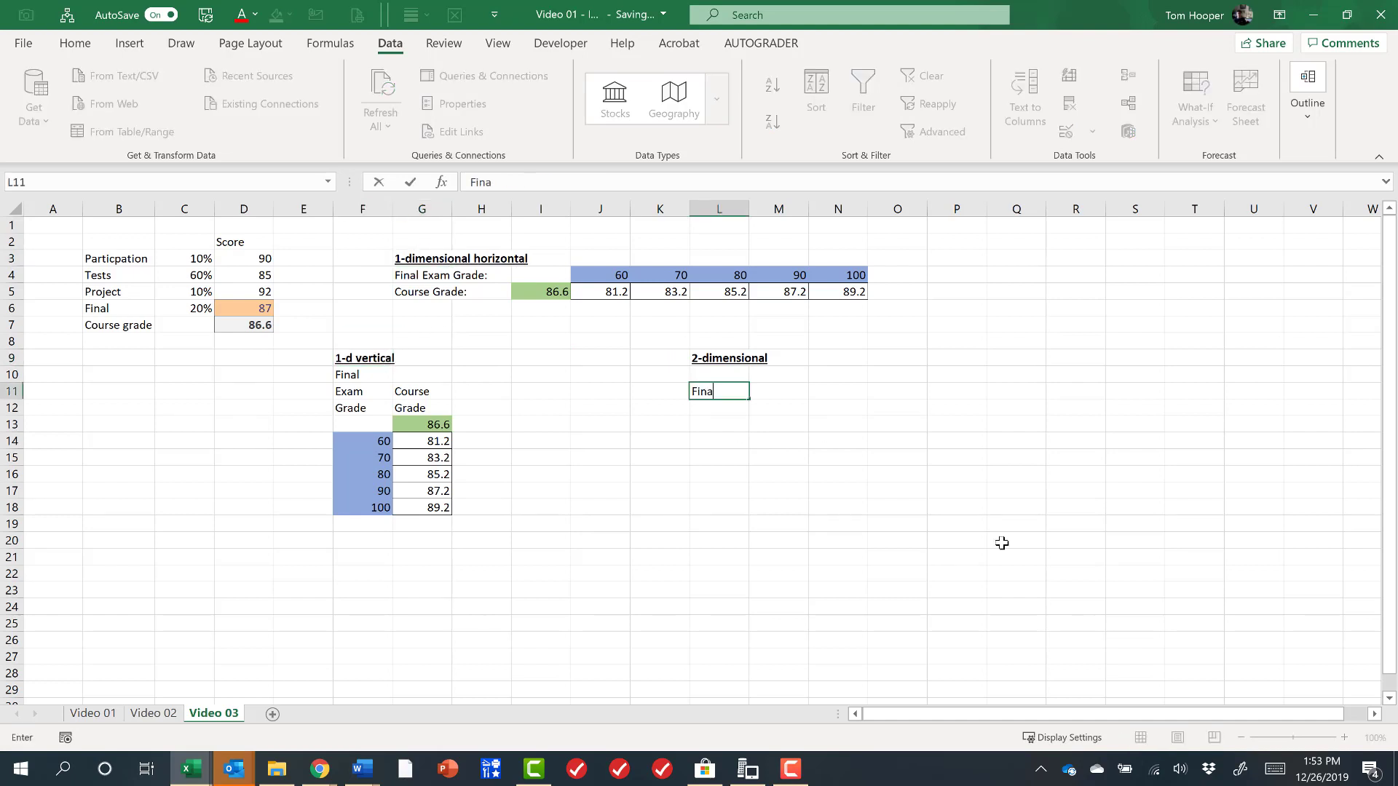
pyautogui.write('l exam grade')
pyautogui.press('Return')
# Step: Enter the row label "Participation" in J13 and "Grade" in J14 for the 2-dimensional table
pyautogui.press('Down')
pyautogui.press('Left')
pyautogui.press('Left')
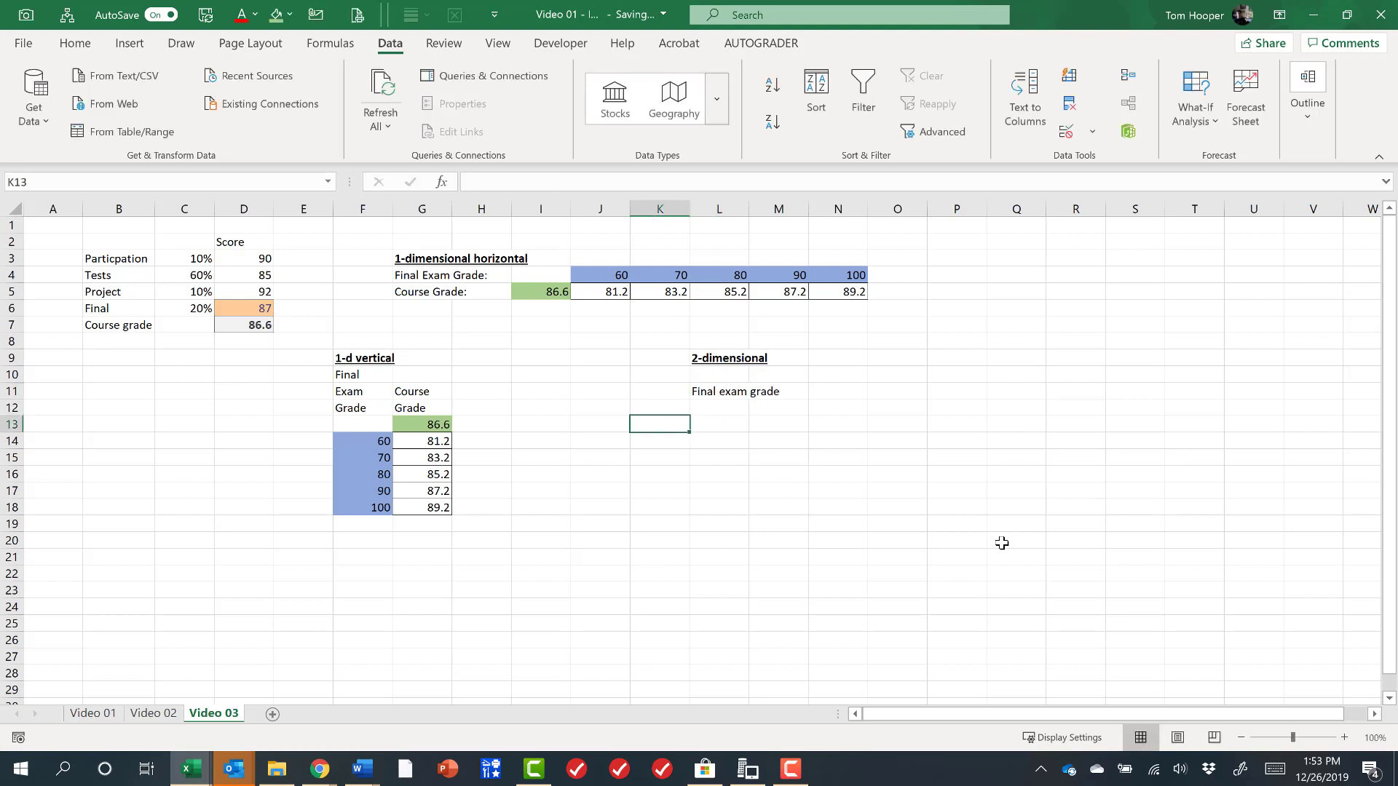
pyautogui.write('Participa')
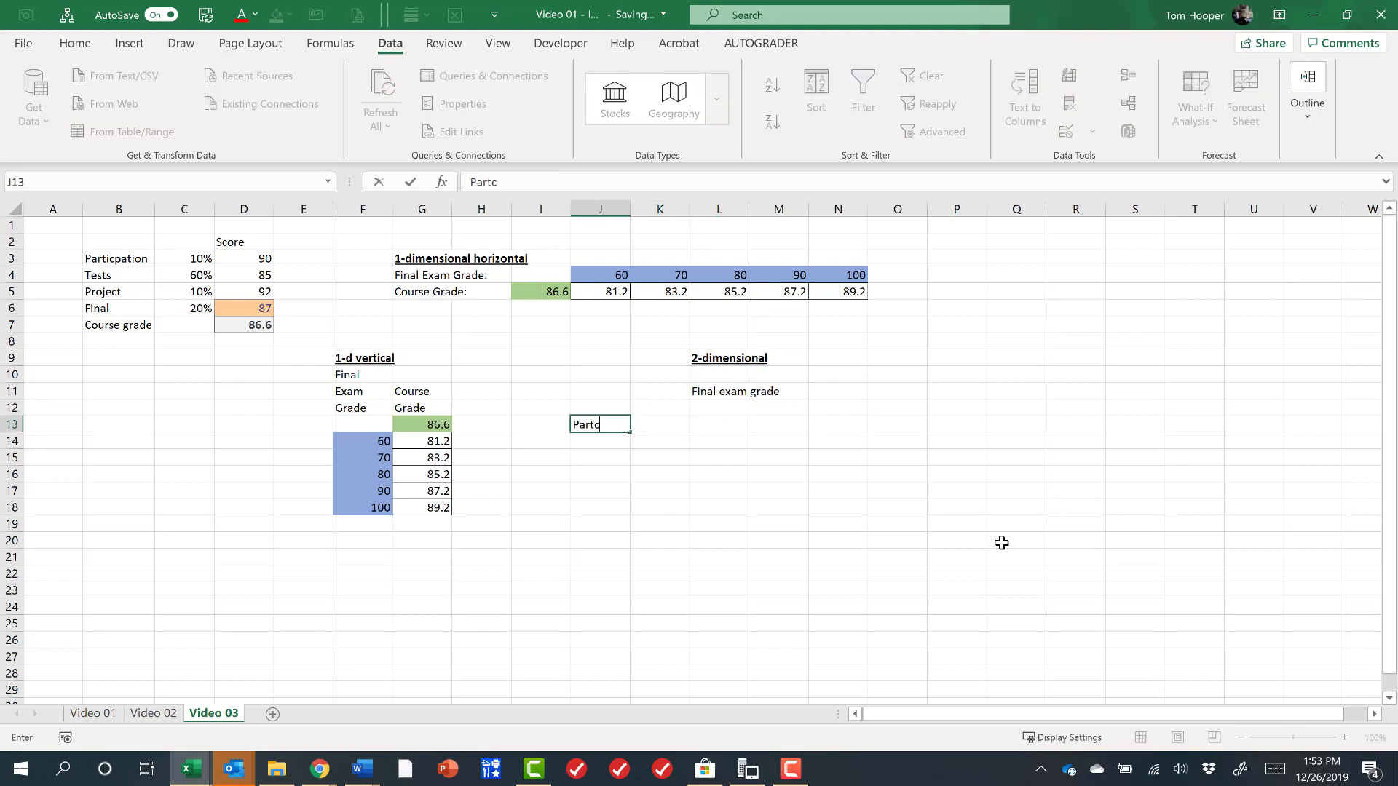
pyautogui.write('tion')
pyautogui.press('Return')
pyautogui.write('Grade')
pyautogui.press('Return')
# Step: Enter the label "Course Grade" in J11, two rows above the participation label
pyautogui.press('Up')
pyautogui.press('Up')
pyautogui.press('Up')
pyautogui.press('Right')
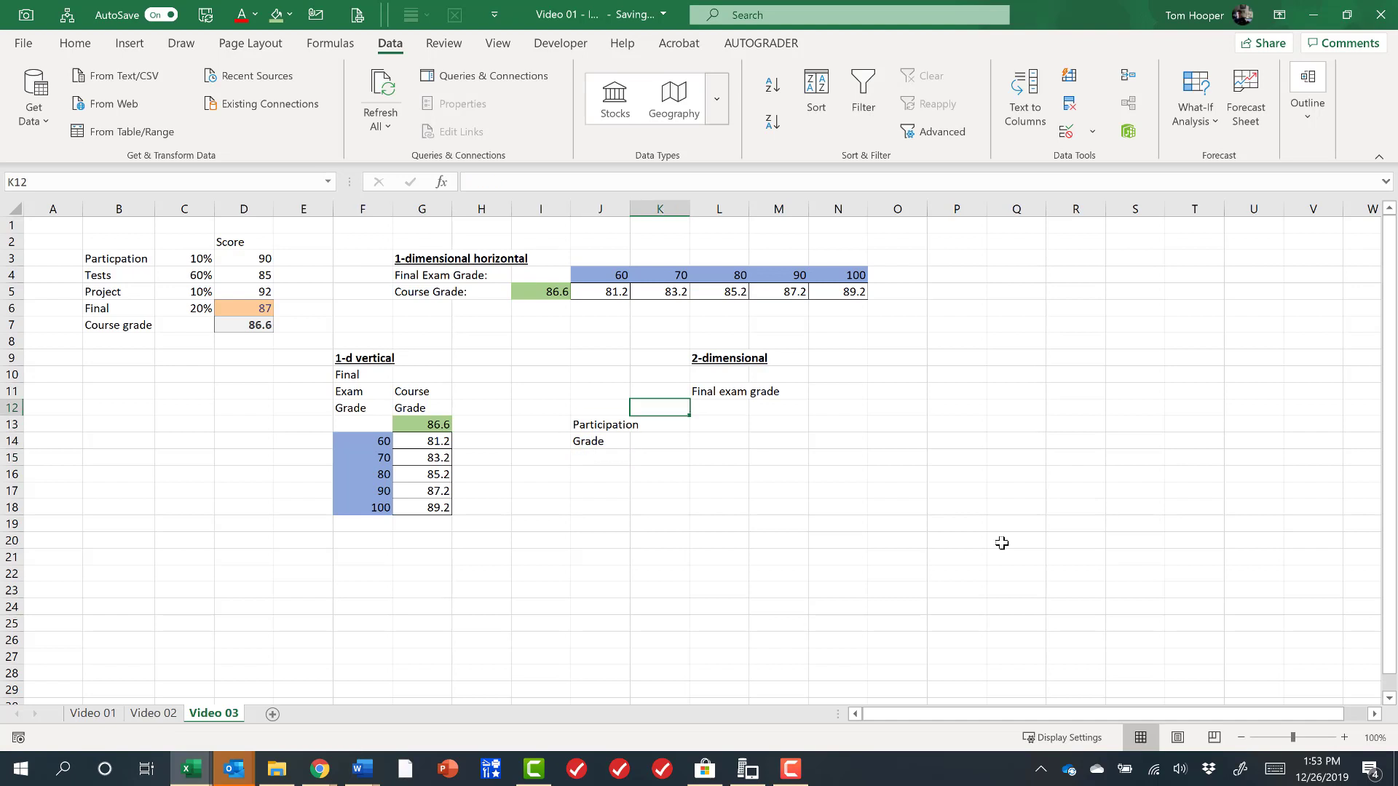
pyautogui.press('Left')
pyautogui.press('Up')
pyautogui.write('Cours')
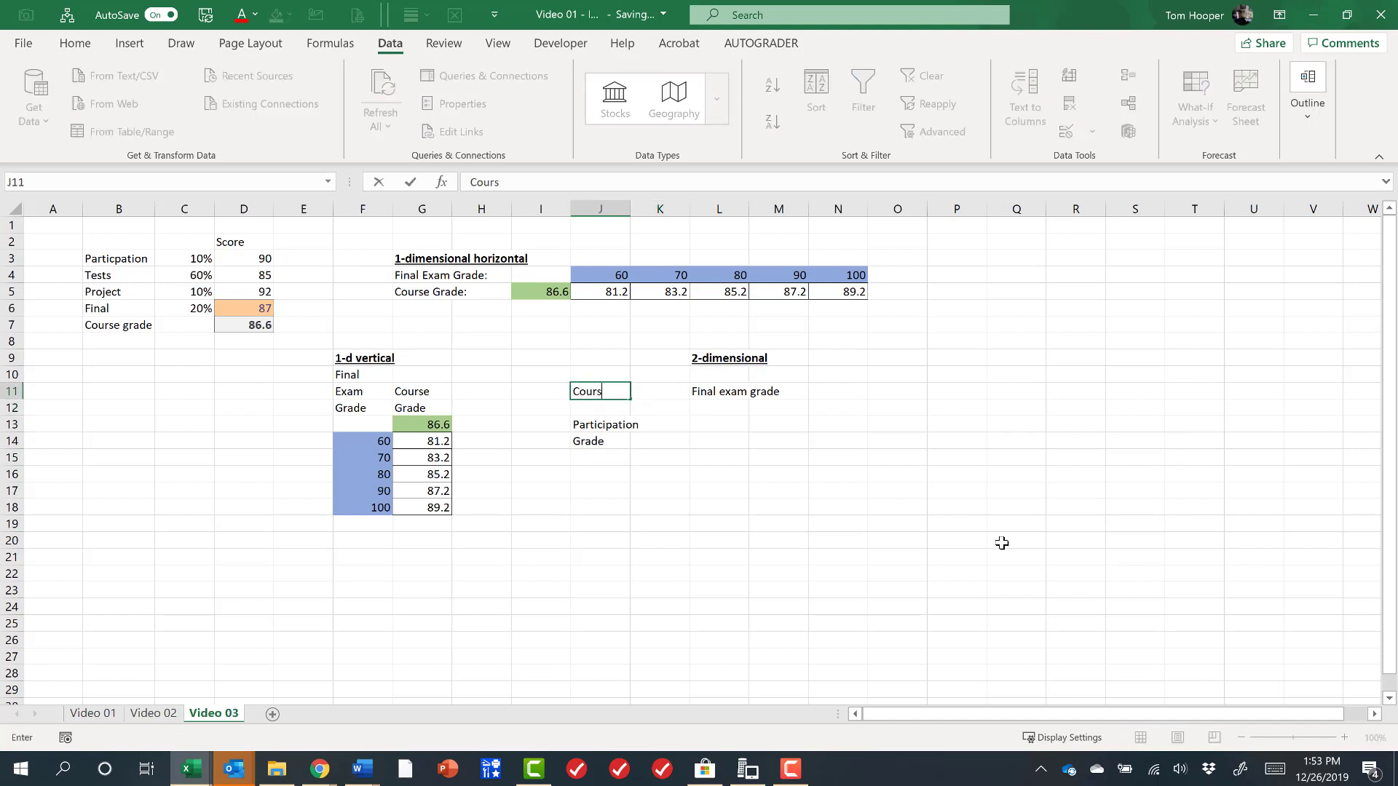
pyautogui.write('e Grade')
pyautogui.press('Return')
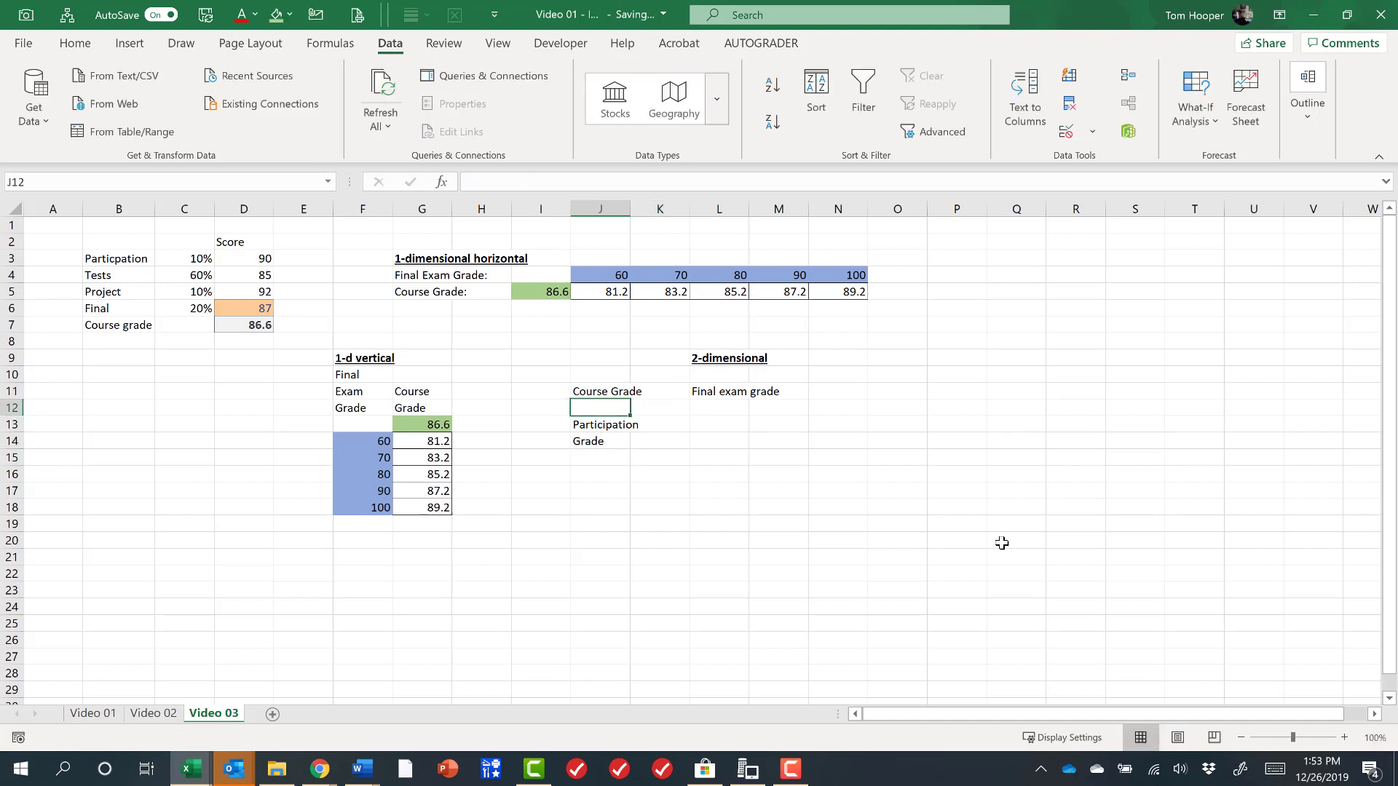
# Step: Enter the formula =D7 in K12 to reference the course grade as the 2-dimensional table's corner cell
pyautogui.press('Right')
pyautogui.write('=')
pyautogui.press('Left')
pyautogui.press('Left')
pyautogui.press('Left')
pyautogui.press('Left')
pyautogui.press('Left')
pyautogui.press('Left')
pyautogui.press('Left')
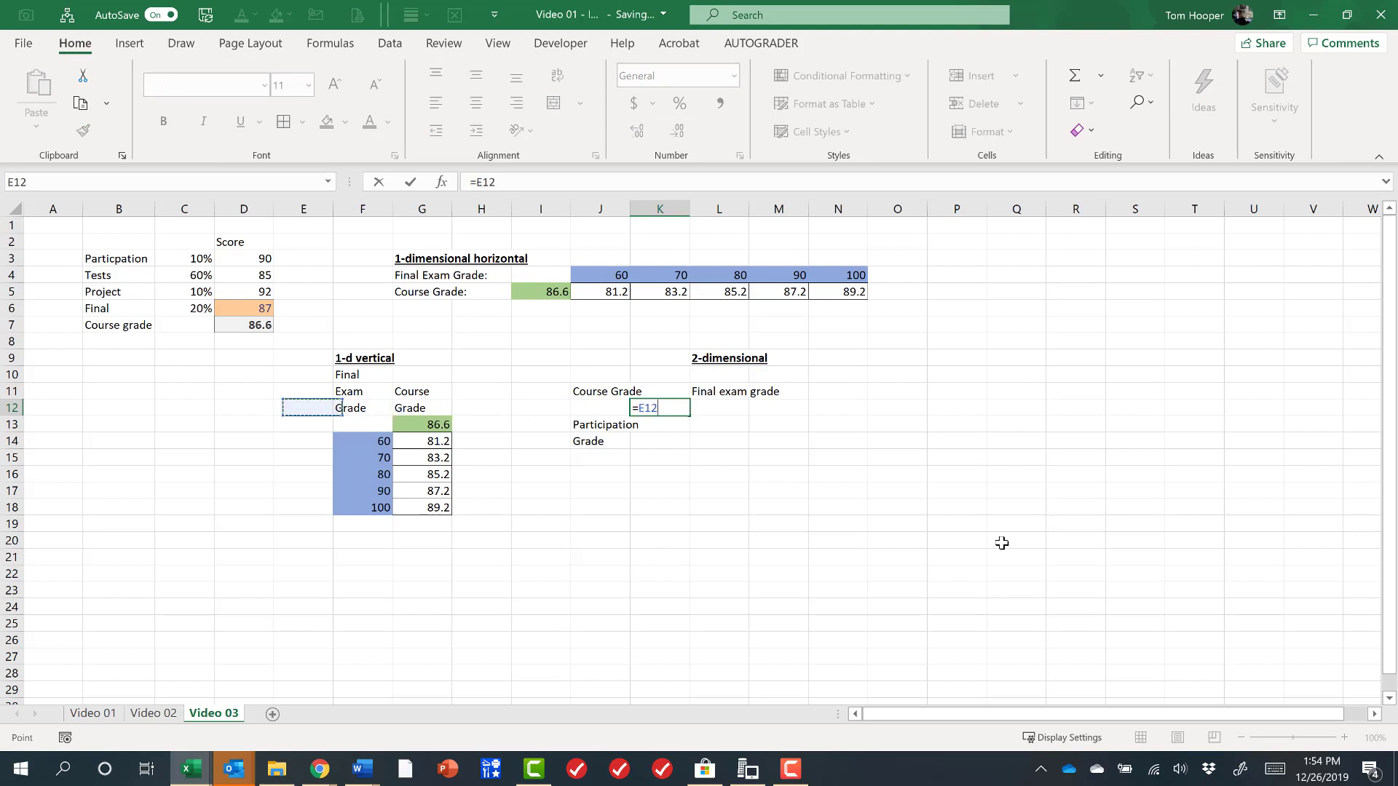
pyautogui.press('Up')
pyautogui.press('Up')
pyautogui.press('Up')
pyautogui.press('Up')
pyautogui.press('Up')
pyautogui.hotkey('ctrl', 'Return')
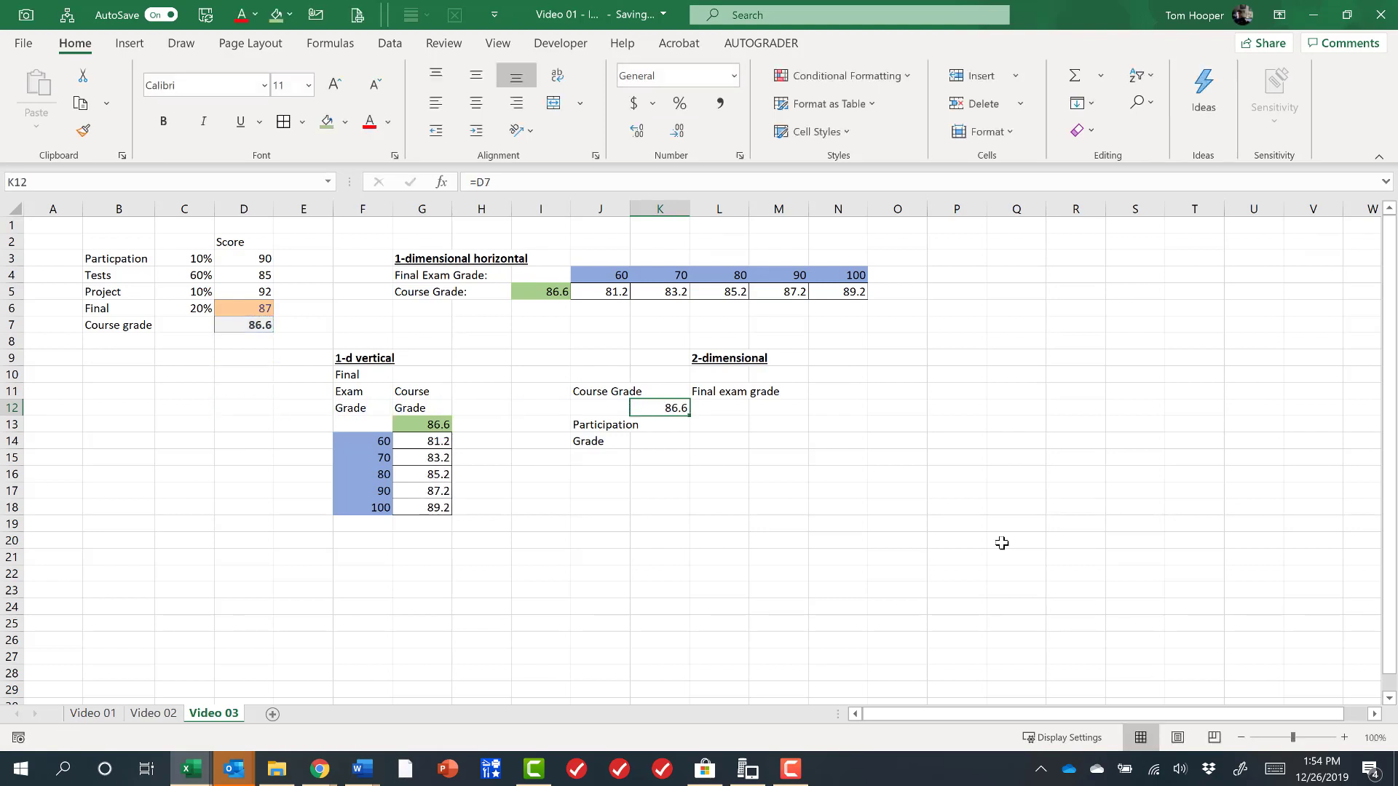
# Step: Fill the corner cell K12 with the same light green as the other tables' formula cells
pyautogui.hotkey('alt', 'h')
pyautogui.press('h')
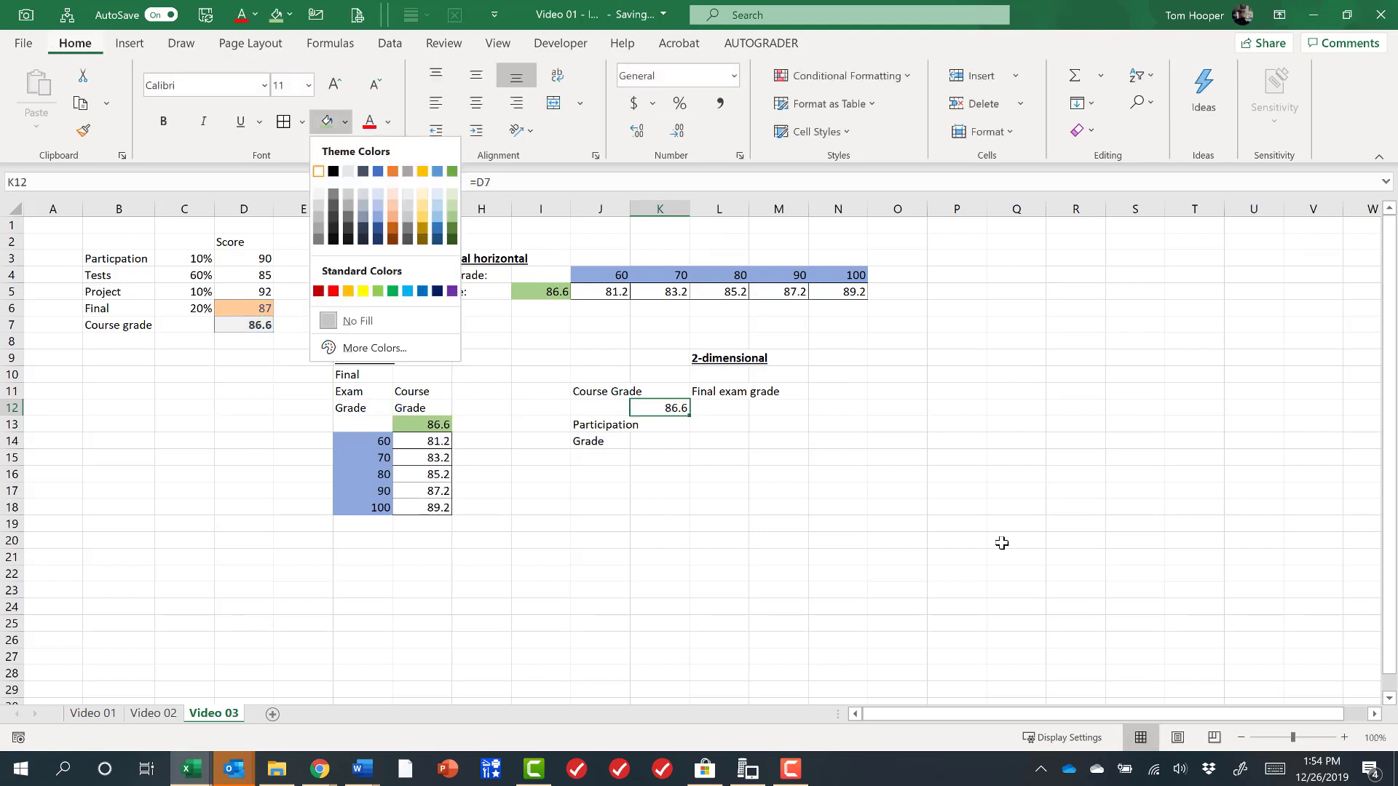
pyautogui.press('Down')
pyautogui.press('Down')
pyautogui.press('Down')
pyautogui.press('Left')
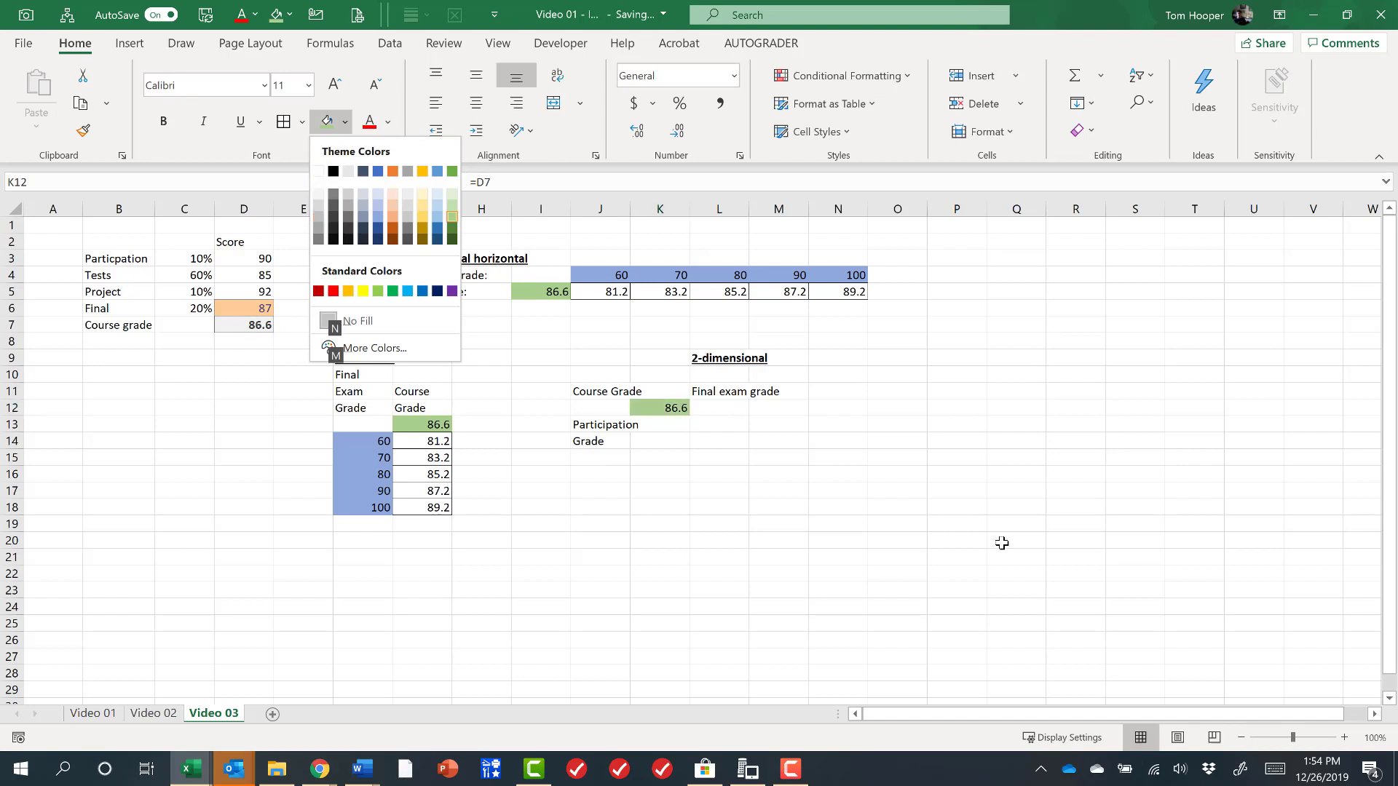
pyautogui.press('Return')
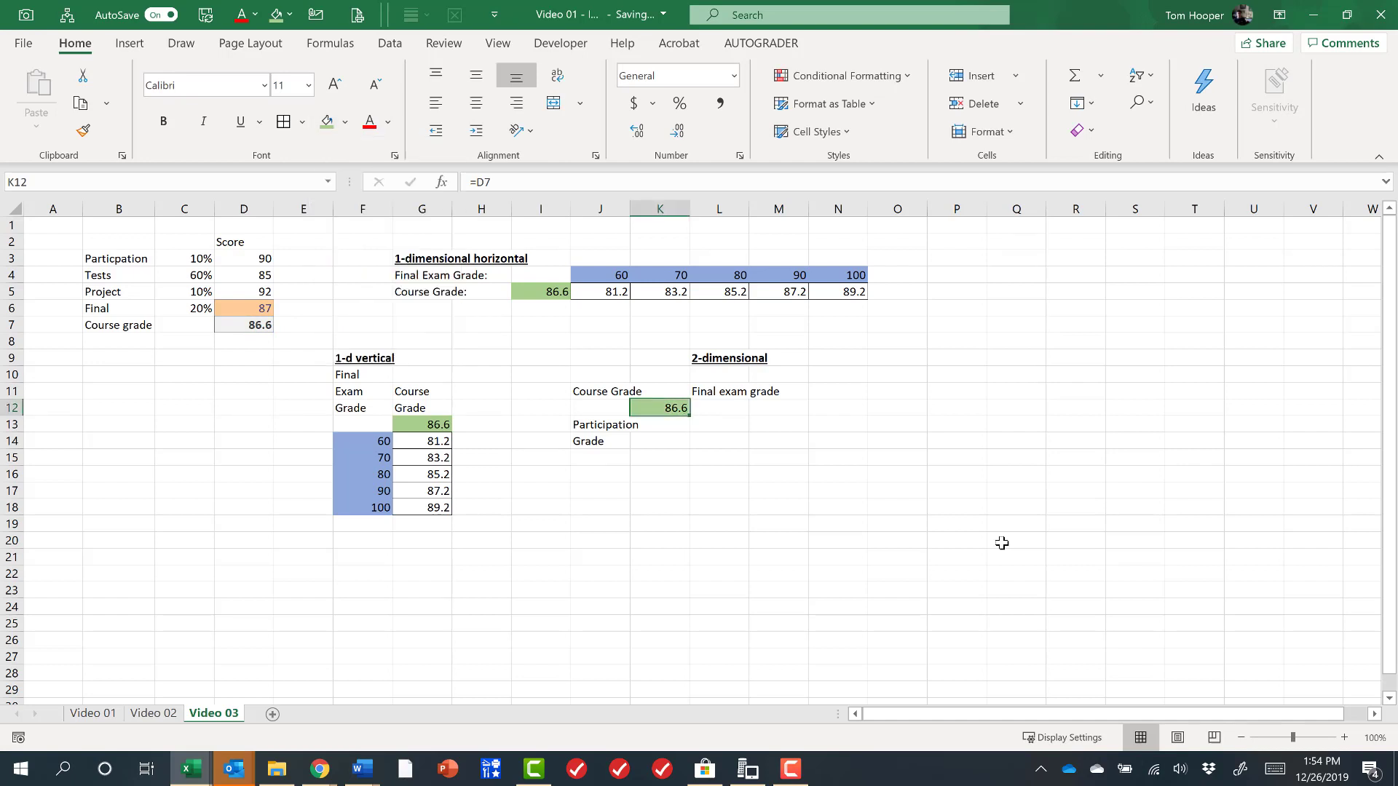
# Step: Enter the final exam scores 60, 70, 80, 90 and 100 across L12:P12
pyautogui.press('Right')
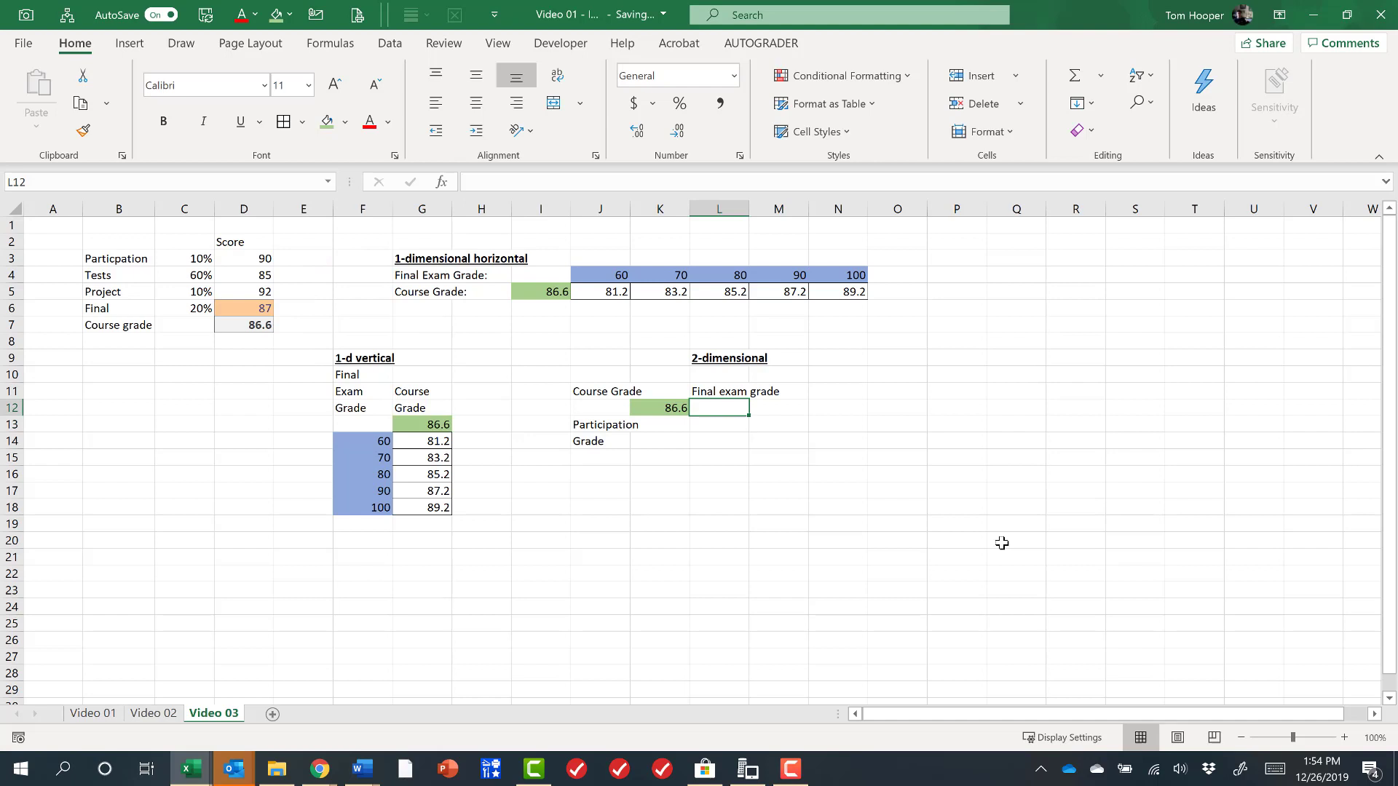
pyautogui.write('60')
pyautogui.press('Right')
pyautogui.write('70')
pyautogui.press('Right')
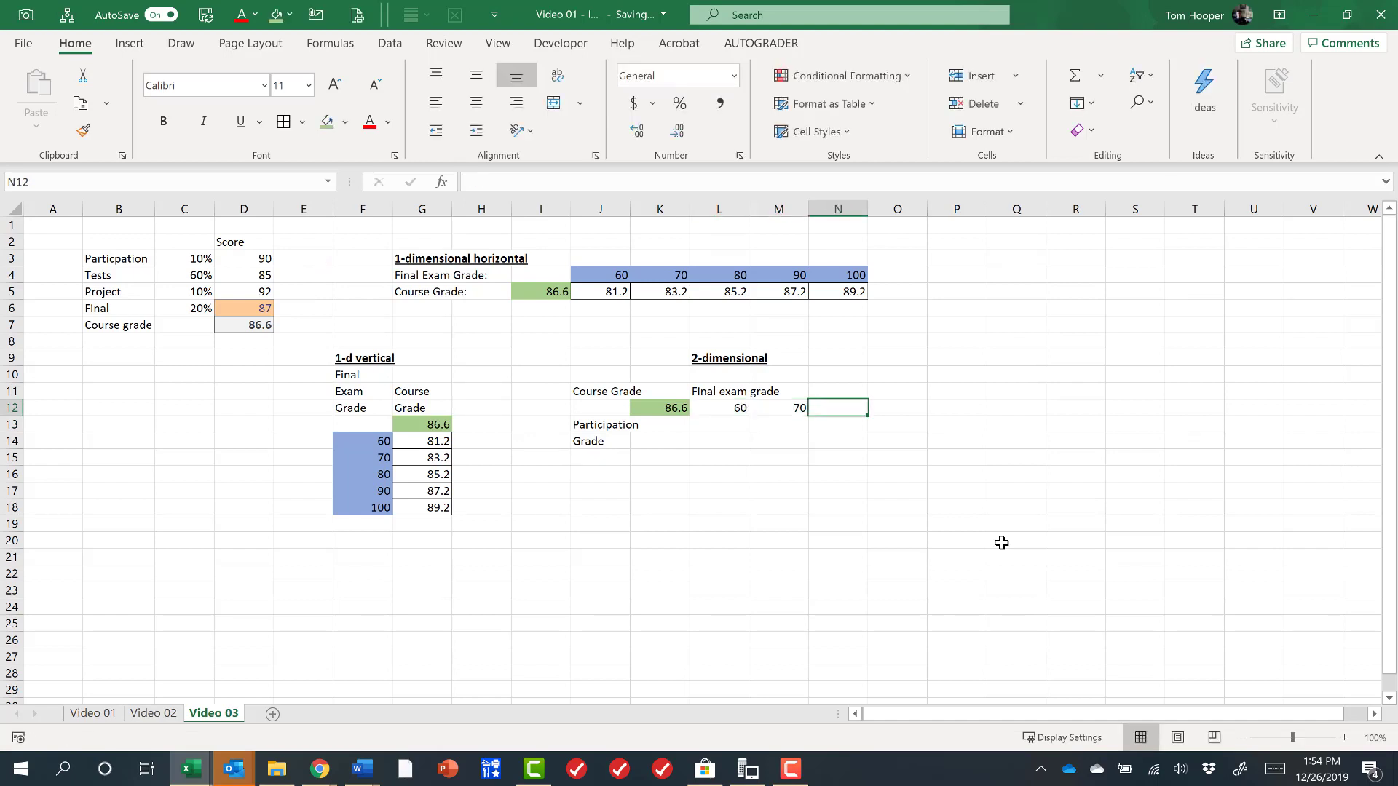
pyautogui.write('80')
pyautogui.press('Right')
pyautogui.write('90')
pyautogui.press('Right')
pyautogui.write('100')
# Step: Fill the score cells L12:P12 with the same blue as the other tables' input values
pyautogui.press('Left')
pyautogui.press('Left')
pyautogui.press('Left')
pyautogui.press('Left')
pyautogui.hotkey('ctrl', 'shift', 'Right')
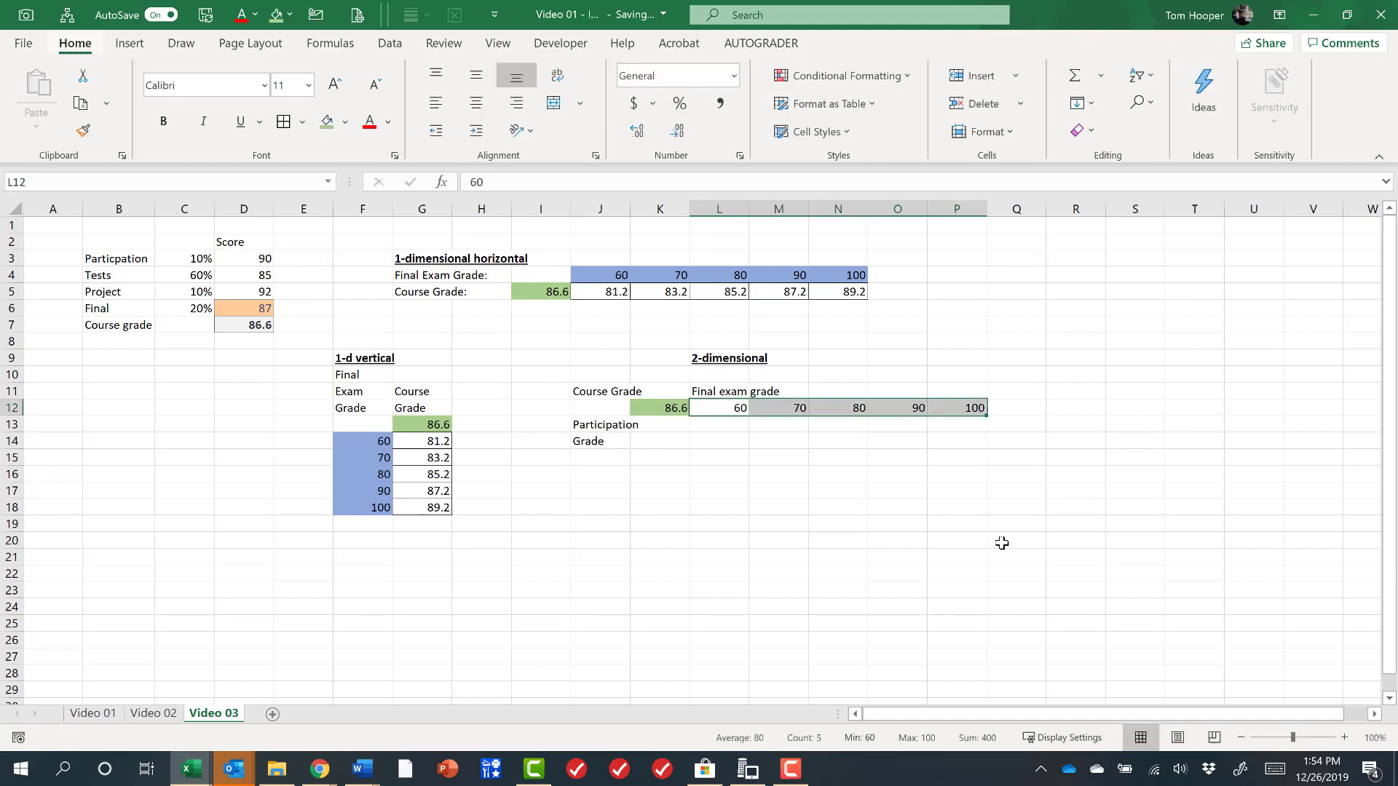
pyautogui.hotkey('alt', 'h')
pyautogui.press('h')
pyautogui.press('Down')
pyautogui.press('Down')
pyautogui.press('Down')
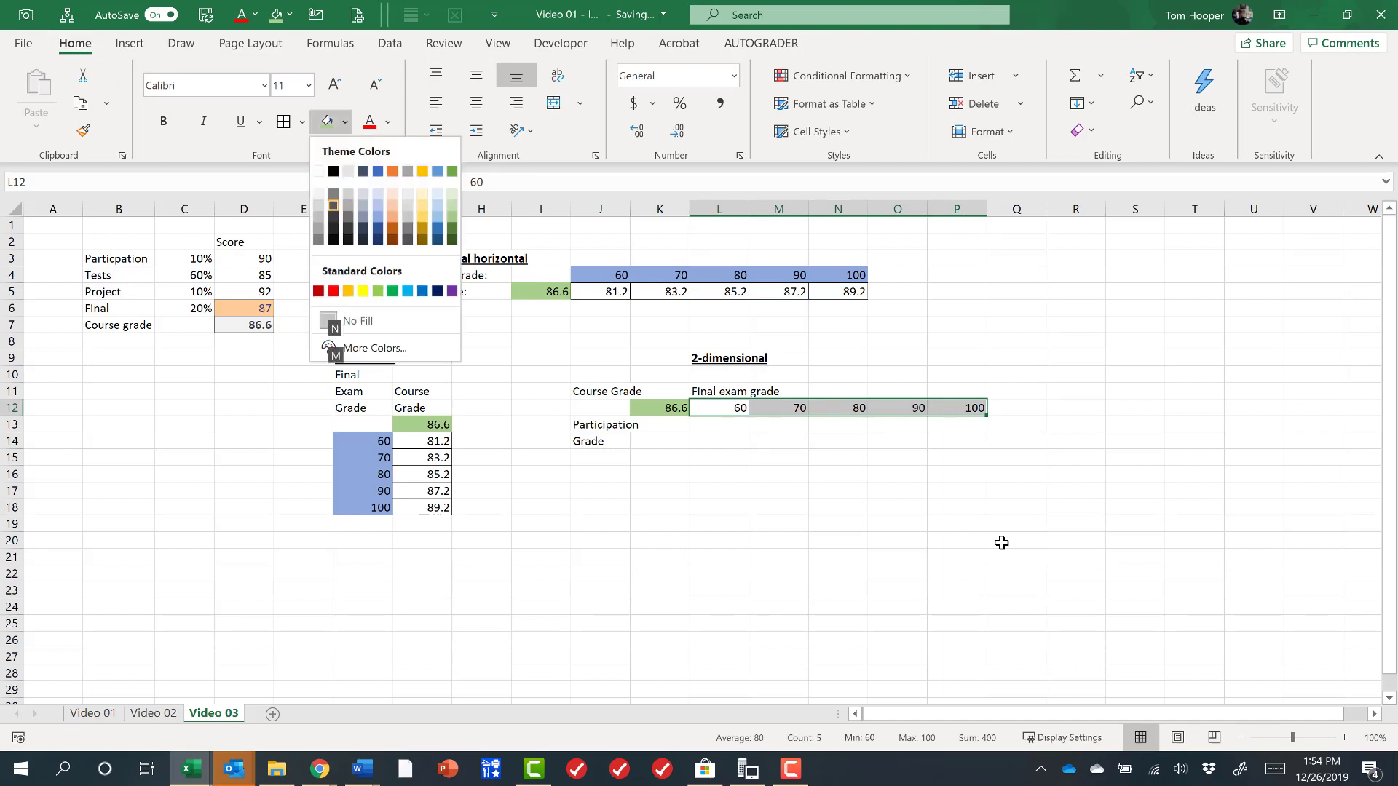
pyautogui.press('Right')
pyautogui.press('Right')
pyautogui.press('Right')
pyautogui.press('Right')
pyautogui.press('Return')
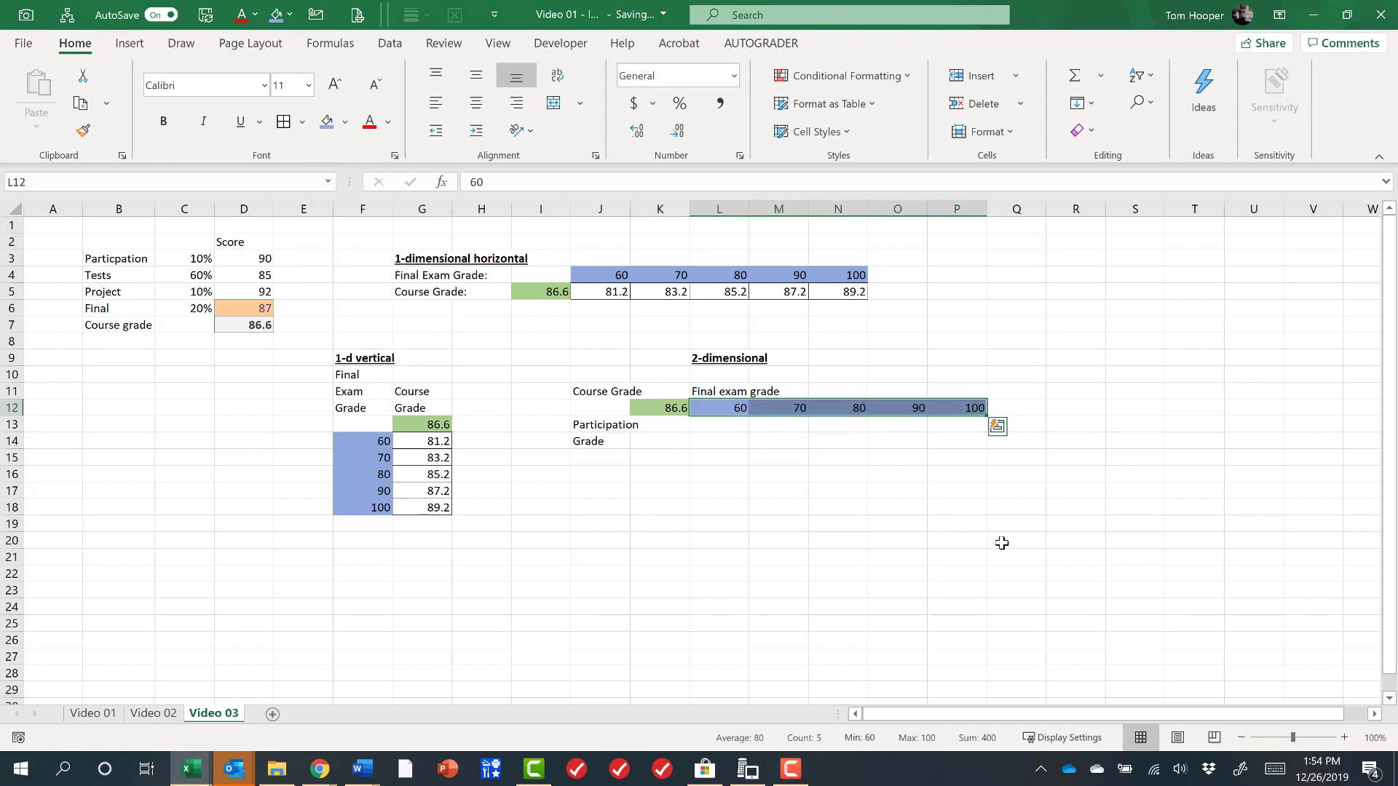
# Step: Copy the scores in L12:P12 and select K13 as the paste destination
pyautogui.hotkey('ctrl', 'c')
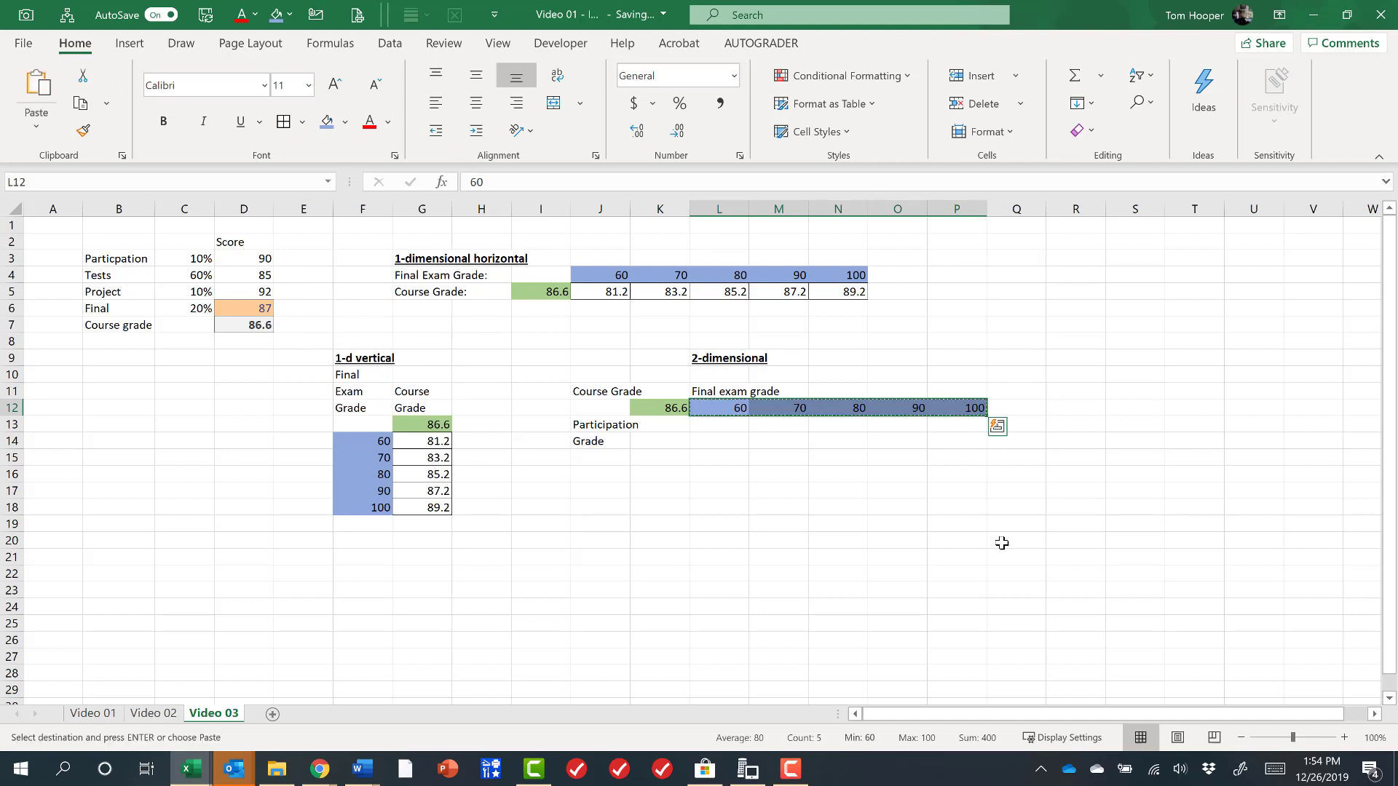
pyautogui.press('Down')
pyautogui.press('Left')
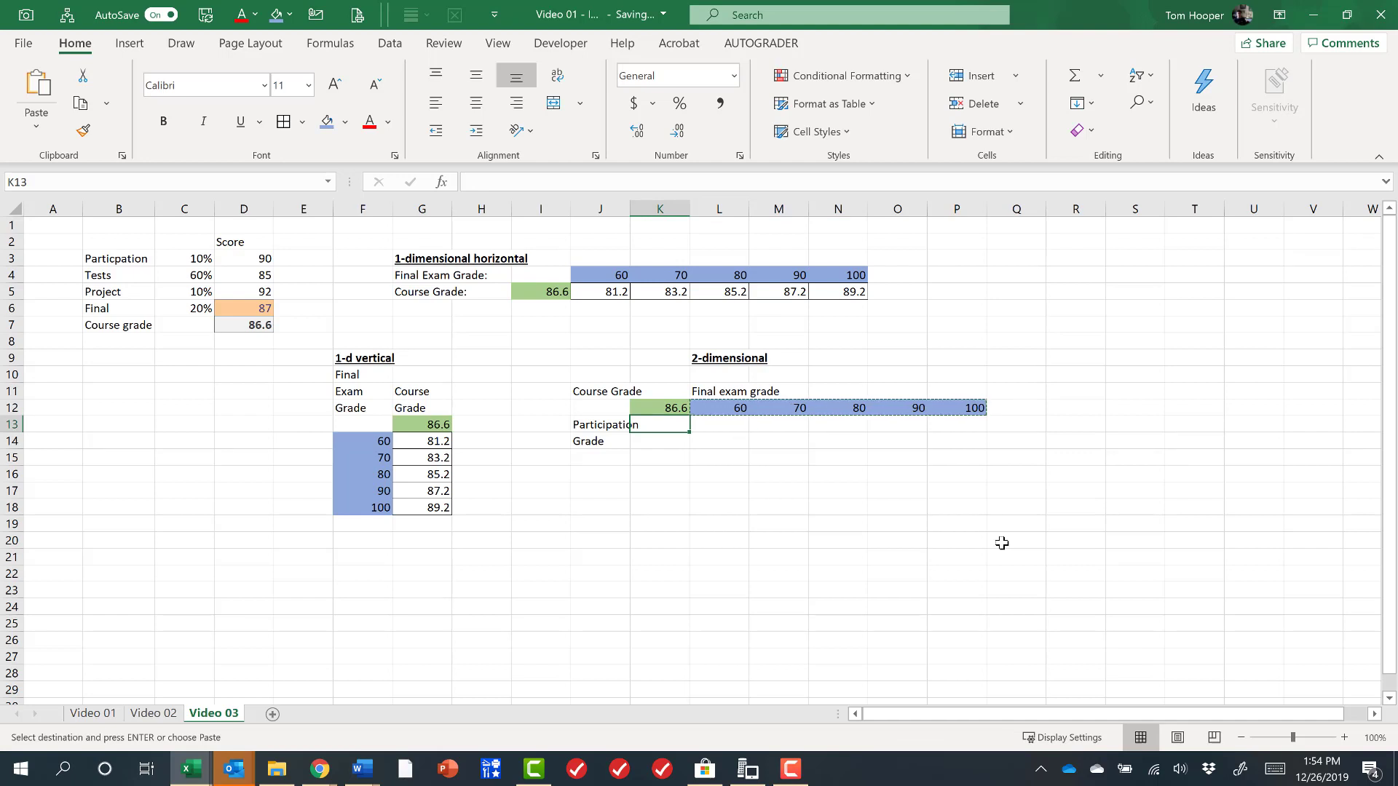
pyautogui.press('alt')
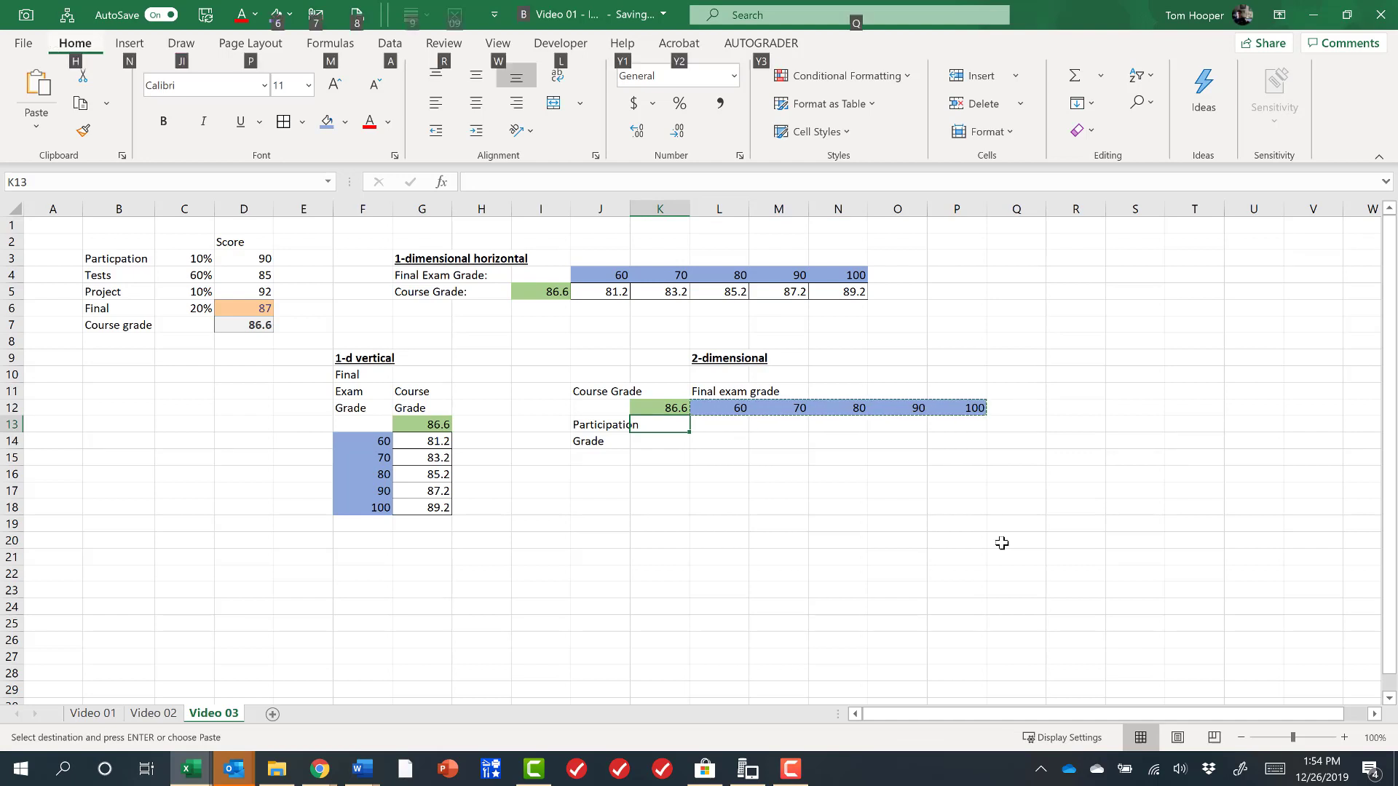
pyautogui.press('h')
pyautogui.press('v')
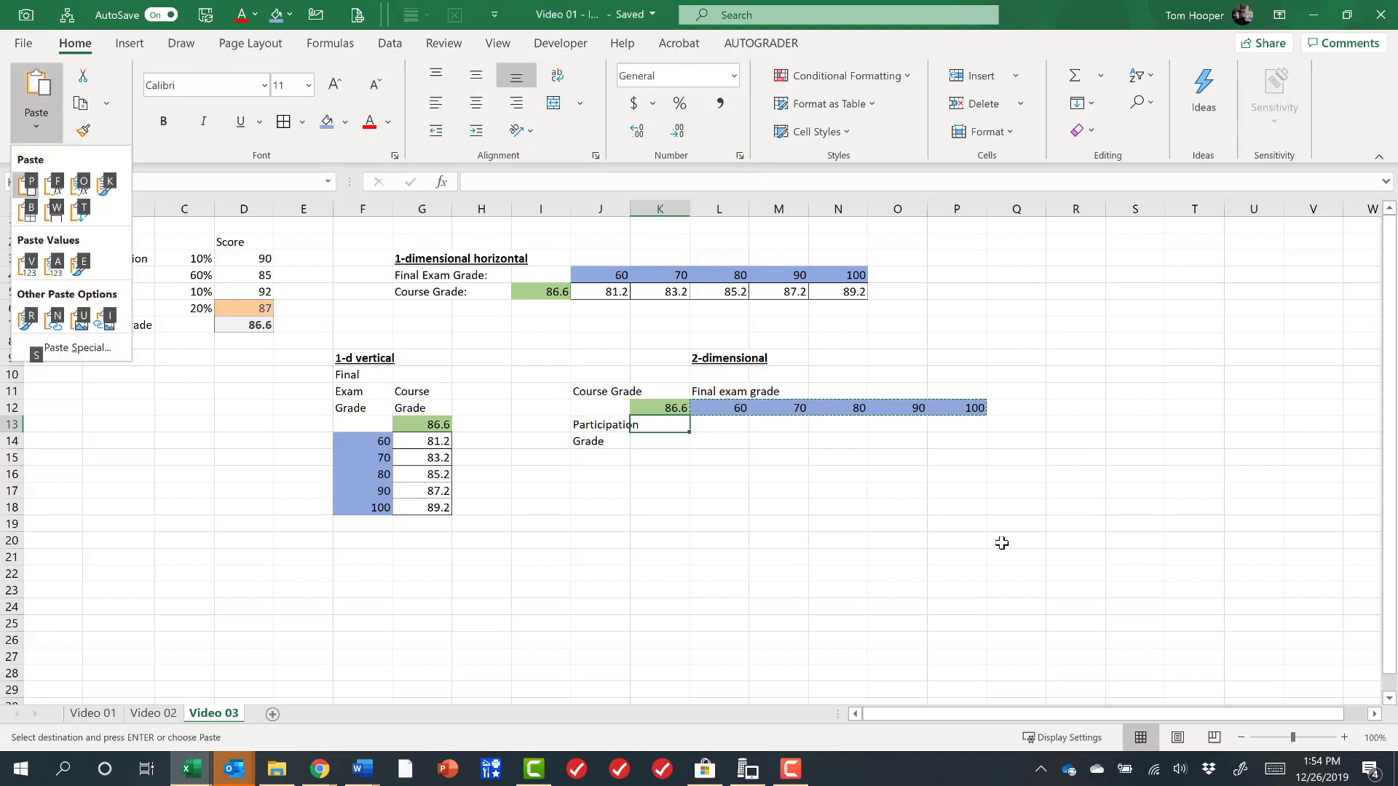
pyautogui.press('s')
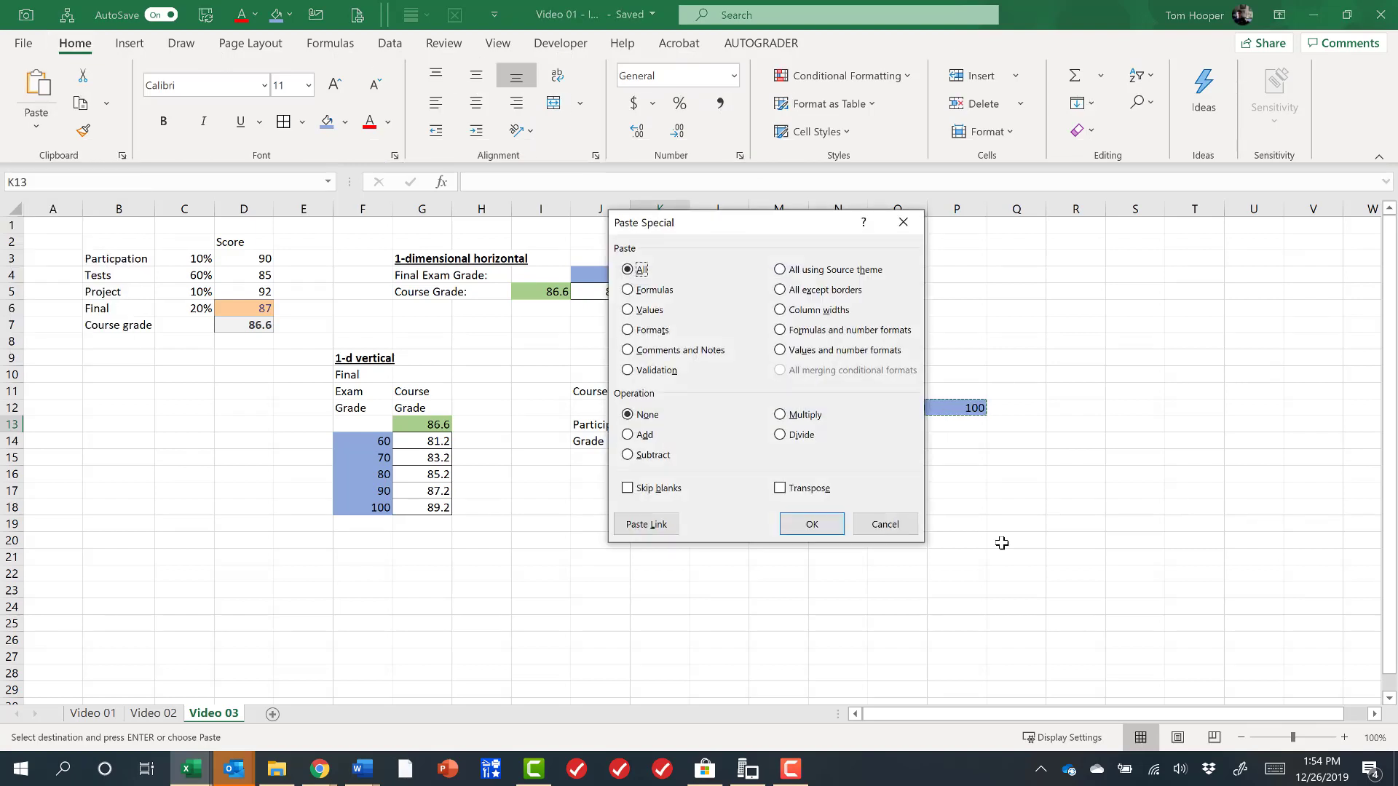
pyautogui.press('Escape')
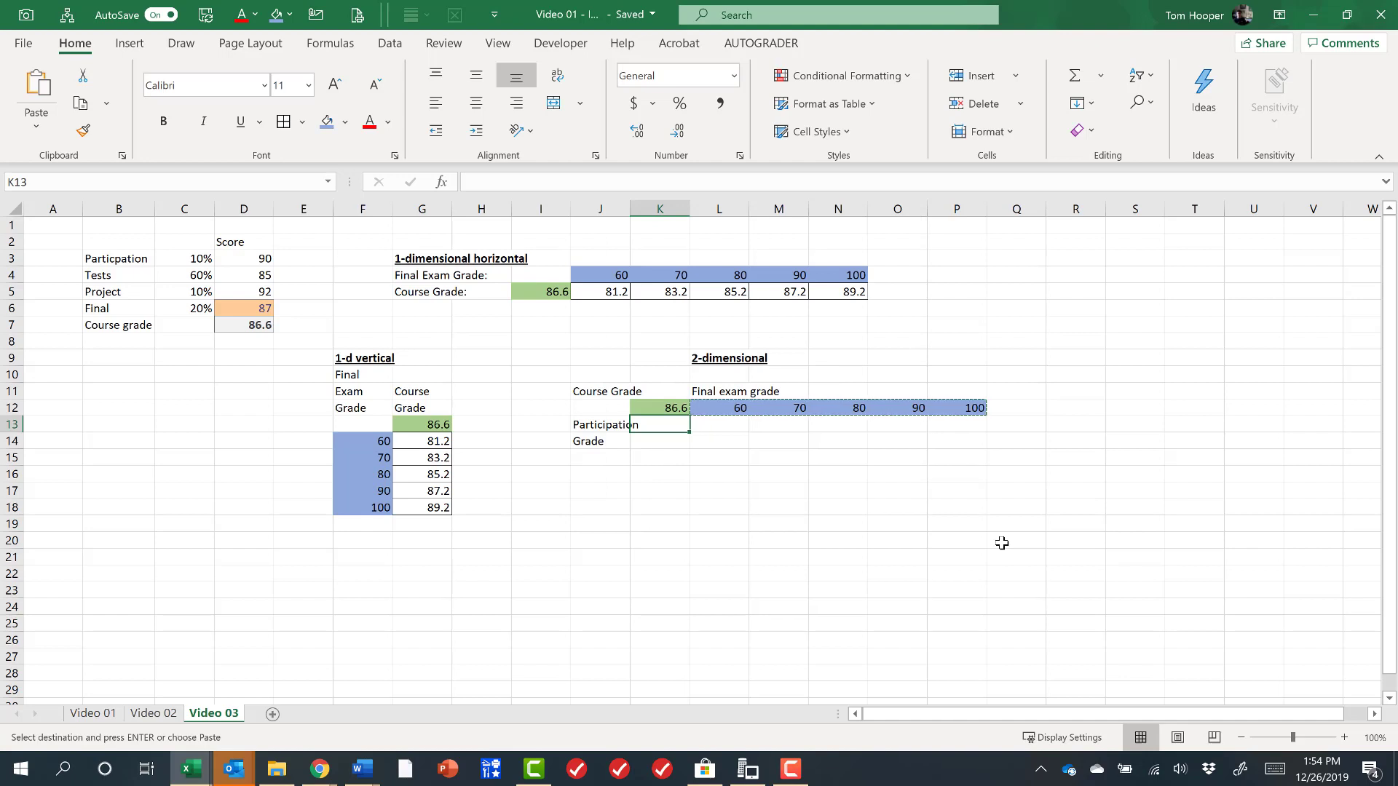
pyautogui.hotkey('ctrl', 'alt', 'v')
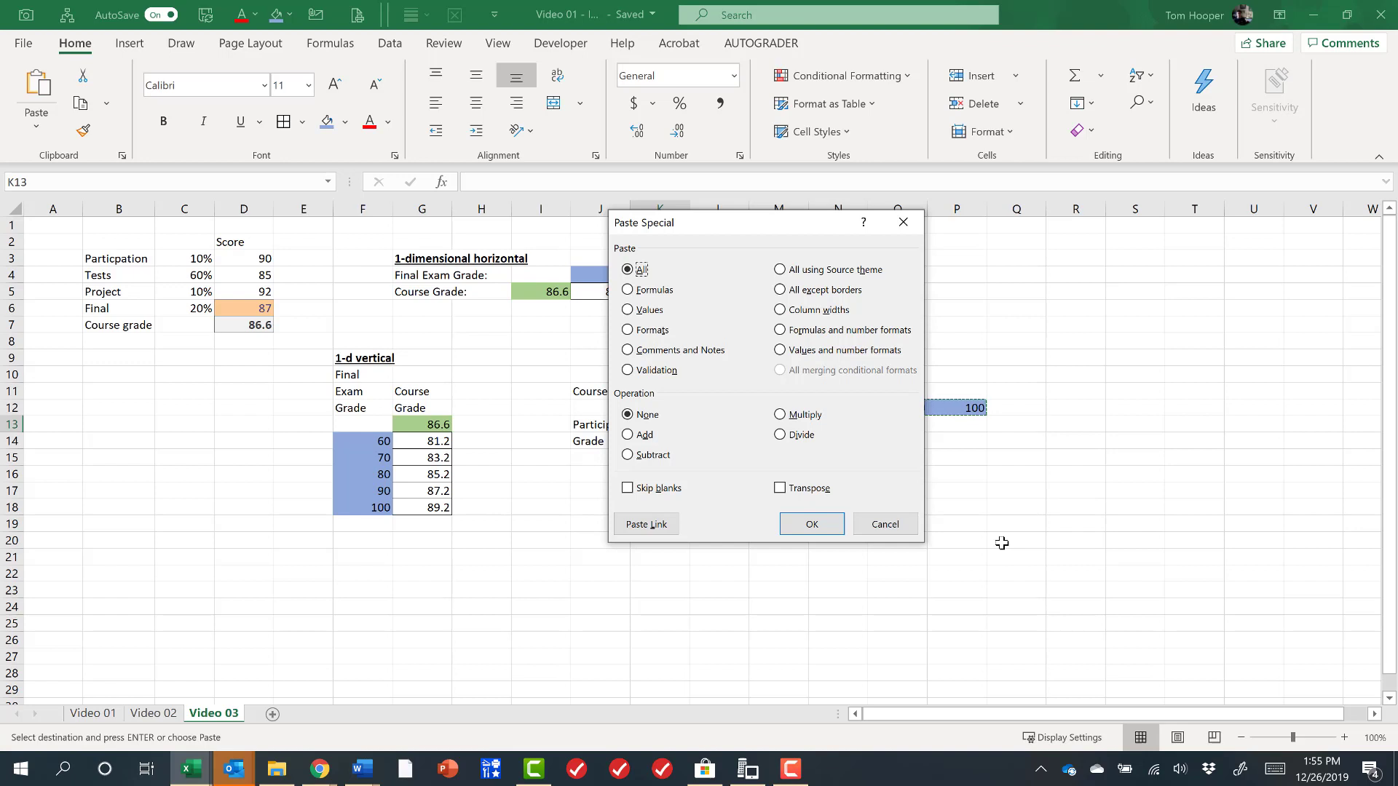
pyautogui.press('Escape')
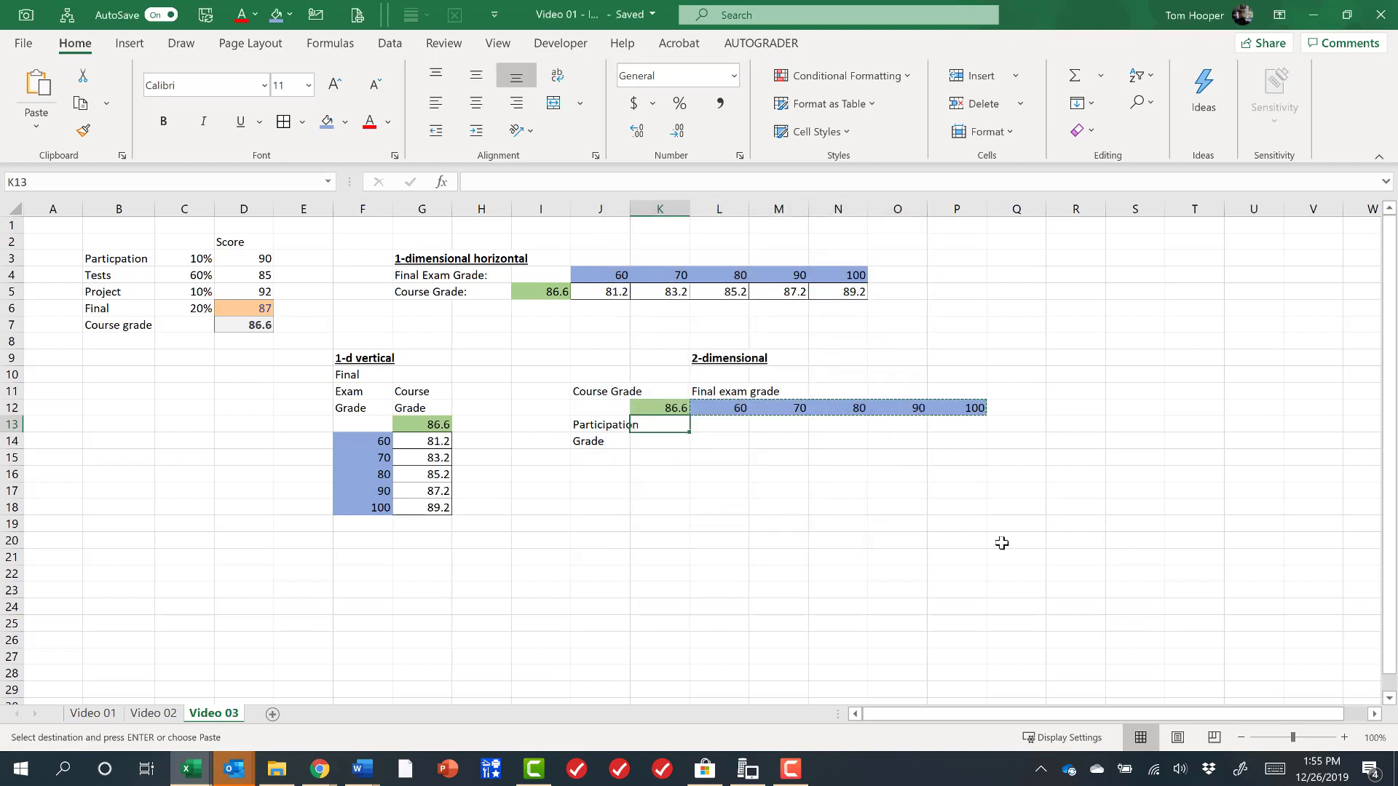
pyautogui.rightClick(668, 421)
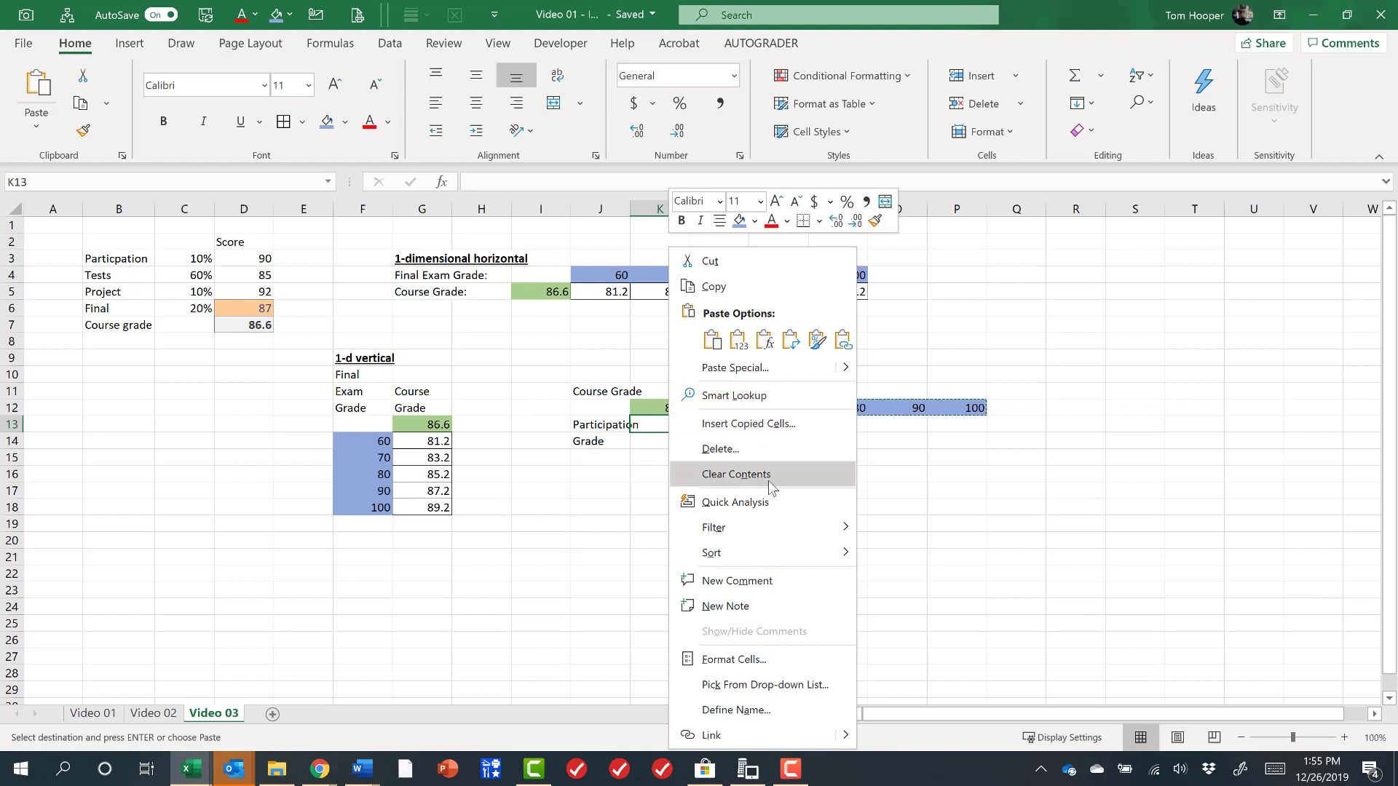
pyautogui.click(767, 369)
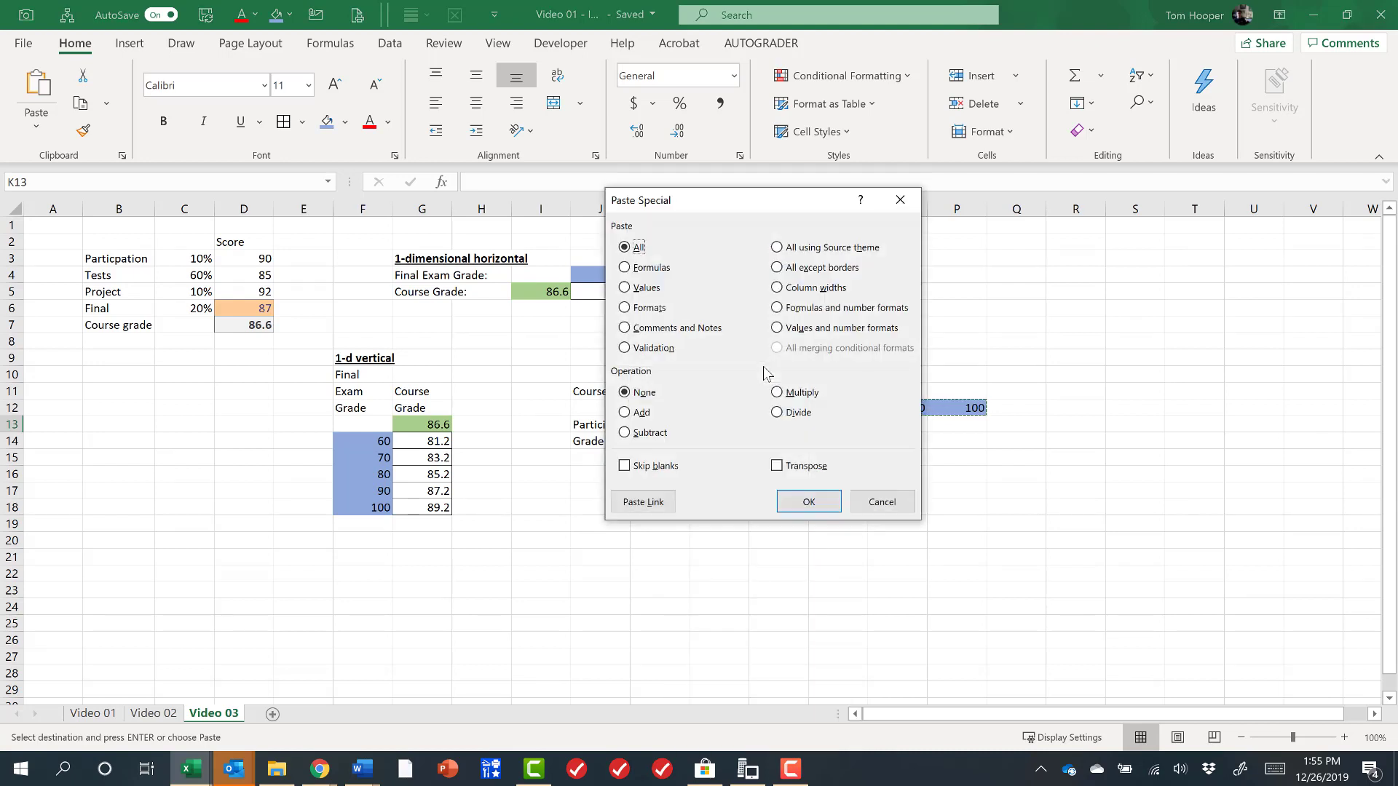
pyautogui.click(897, 503)
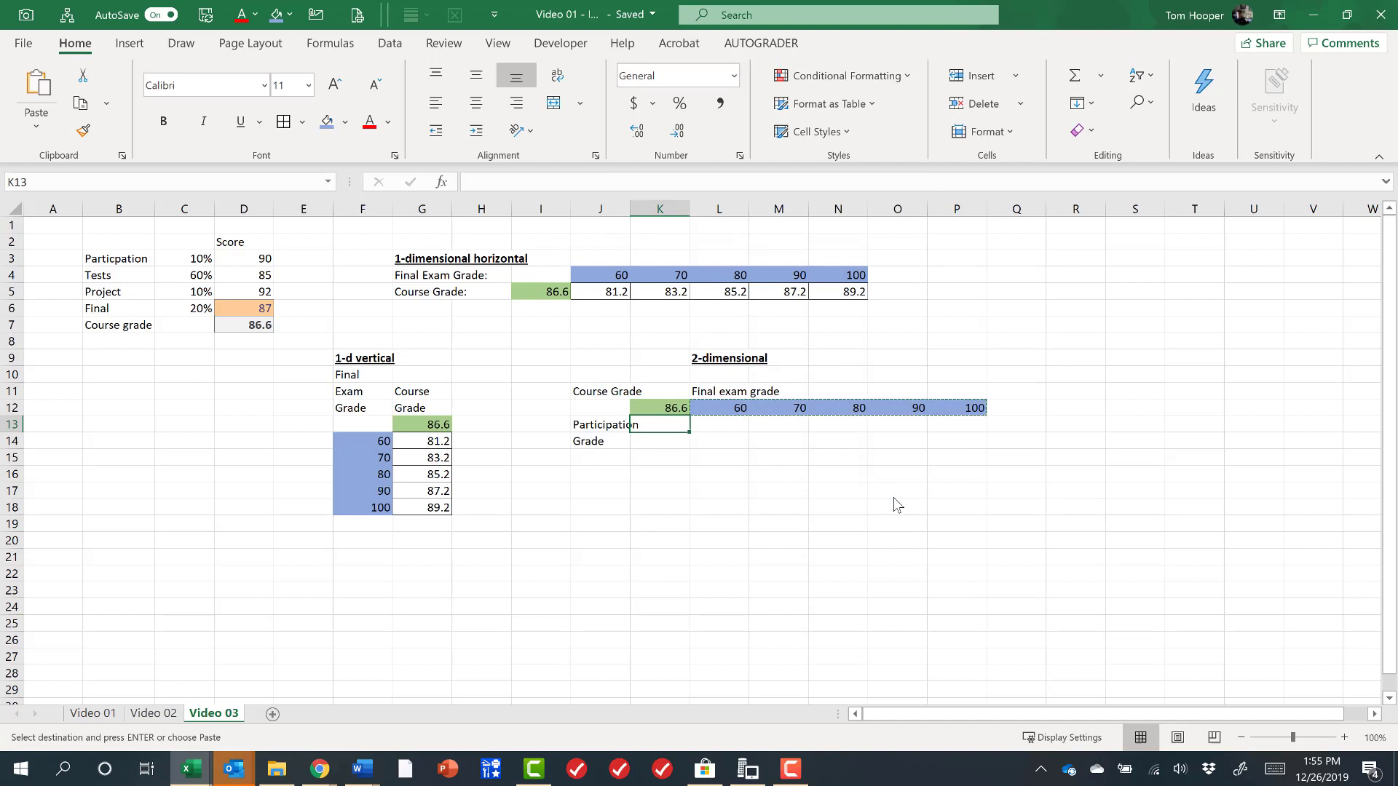
pyautogui.hotkey('shift', 'F10')
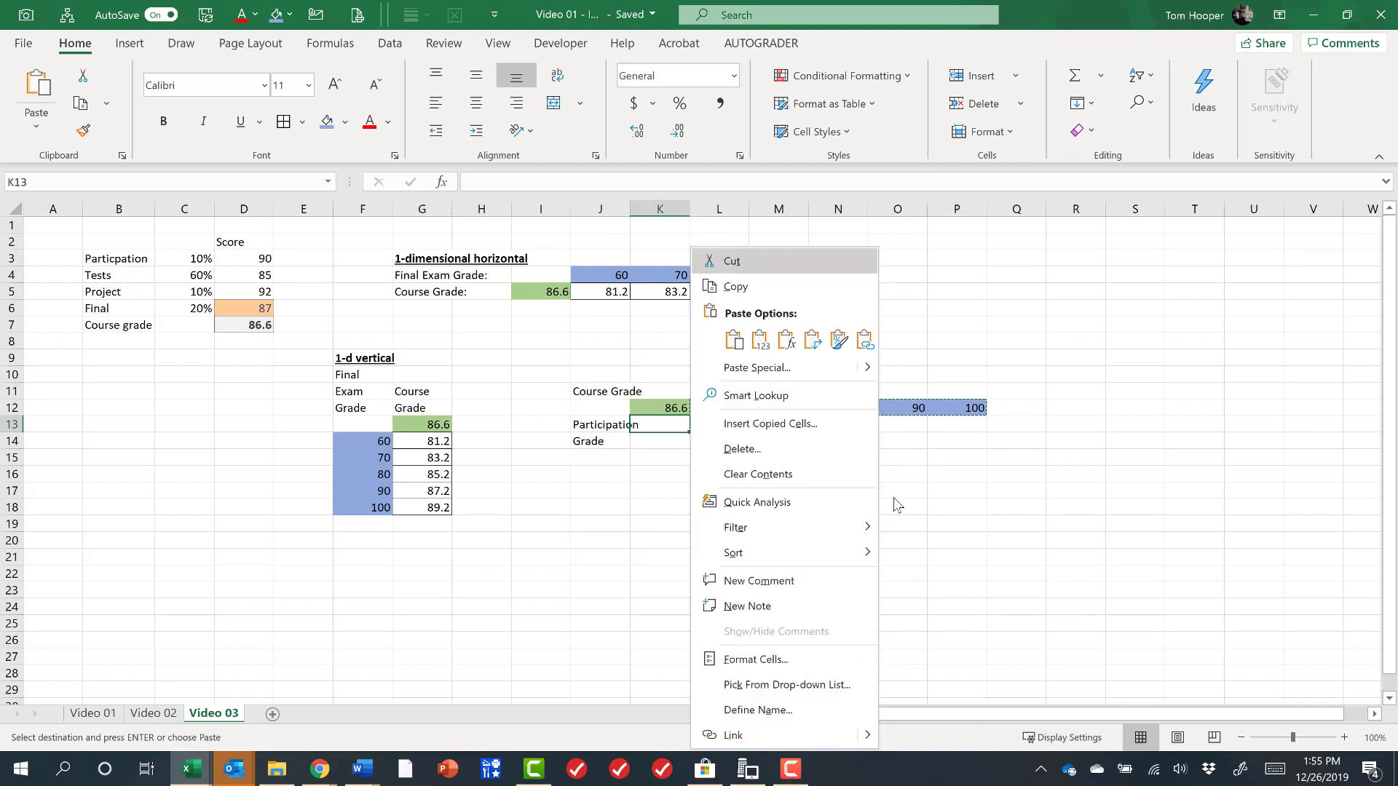
pyautogui.press('Down')
pyautogui.press('Down')
pyautogui.press('Down')
pyautogui.press('Down')
pyautogui.press('Down')
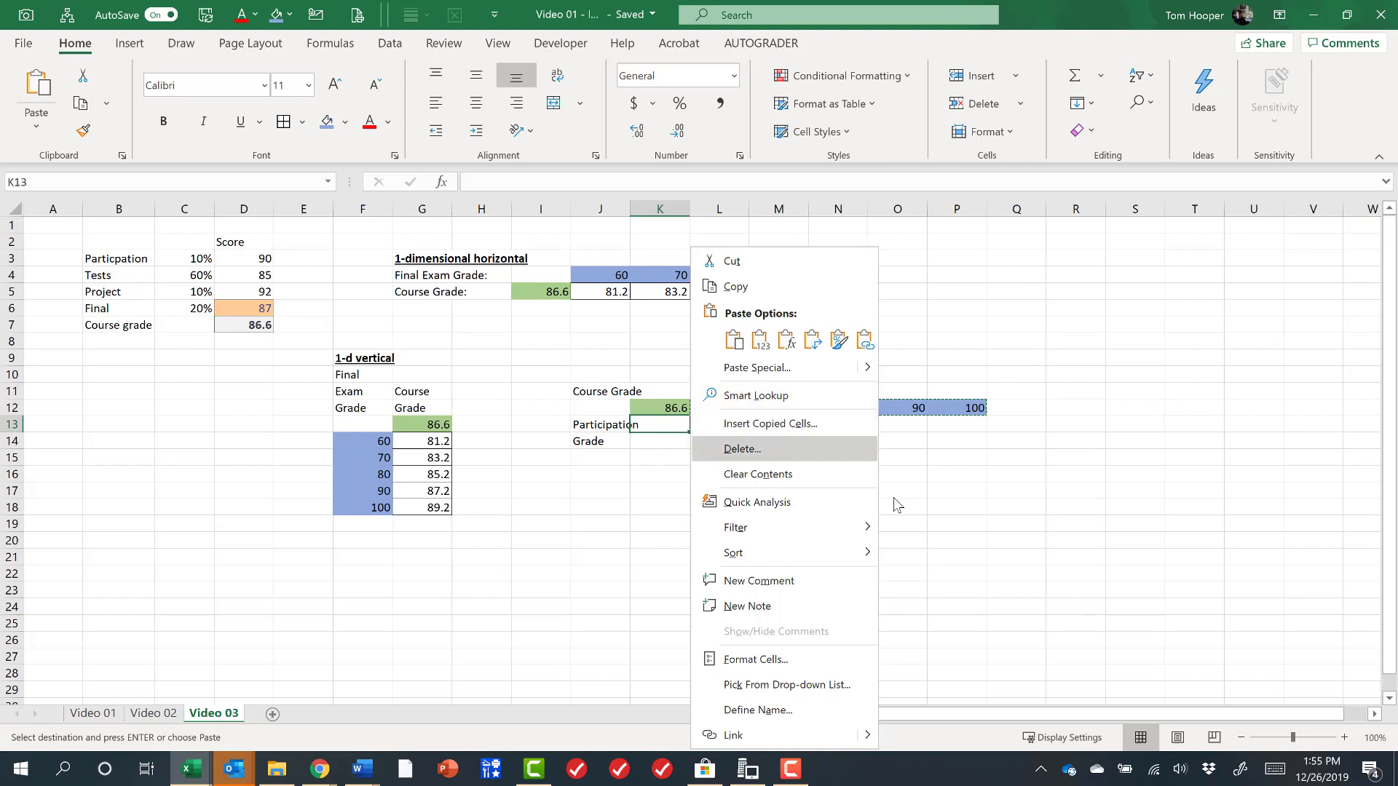
pyautogui.press('Up')
pyautogui.press('Up')
pyautogui.press('Up')
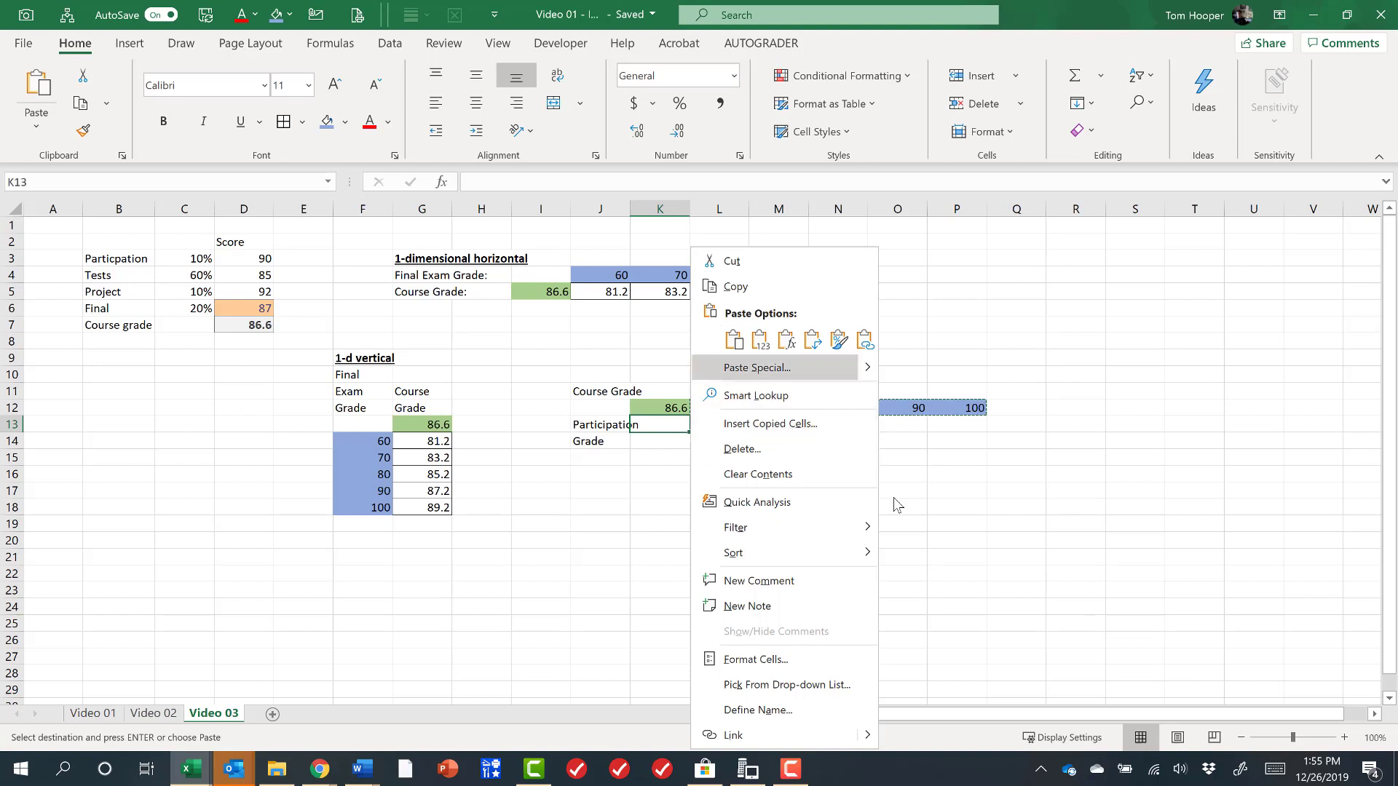
pyautogui.press('Escape')
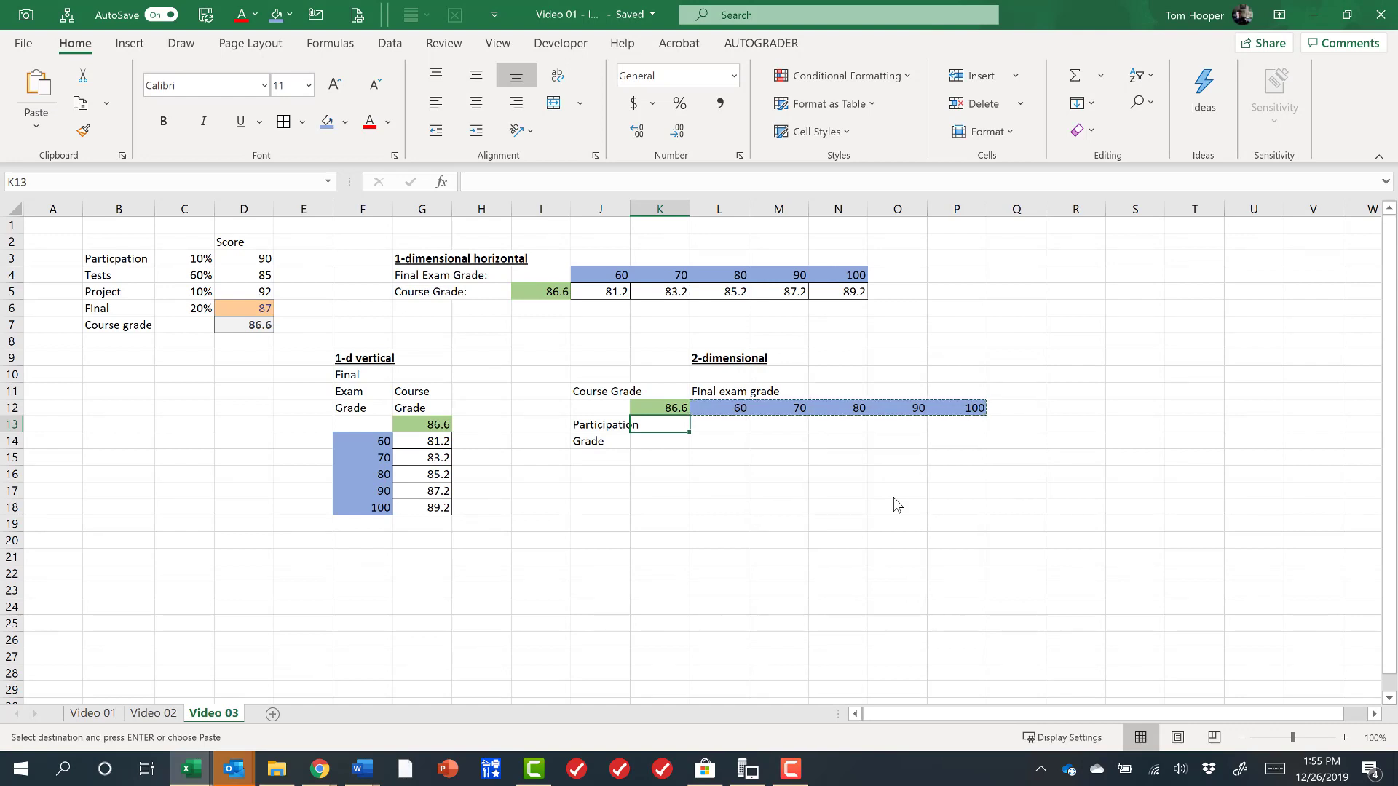
# Step: Paste the copied scores transposed down K13:K17 as the participation grade inputs
pyautogui.hotkey('alt', 'e')
pyautogui.press('s')
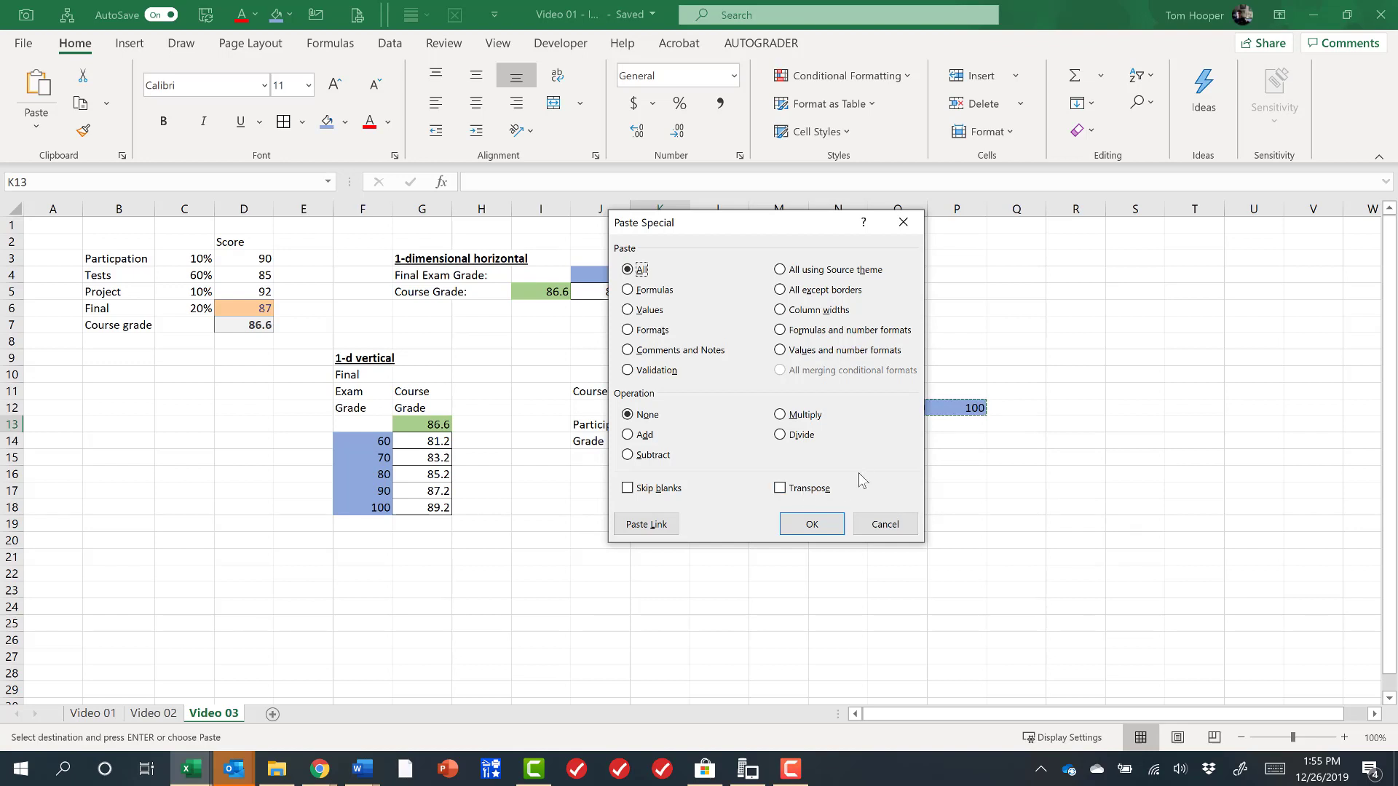
pyautogui.click(817, 501)
pyautogui.click(822, 526)
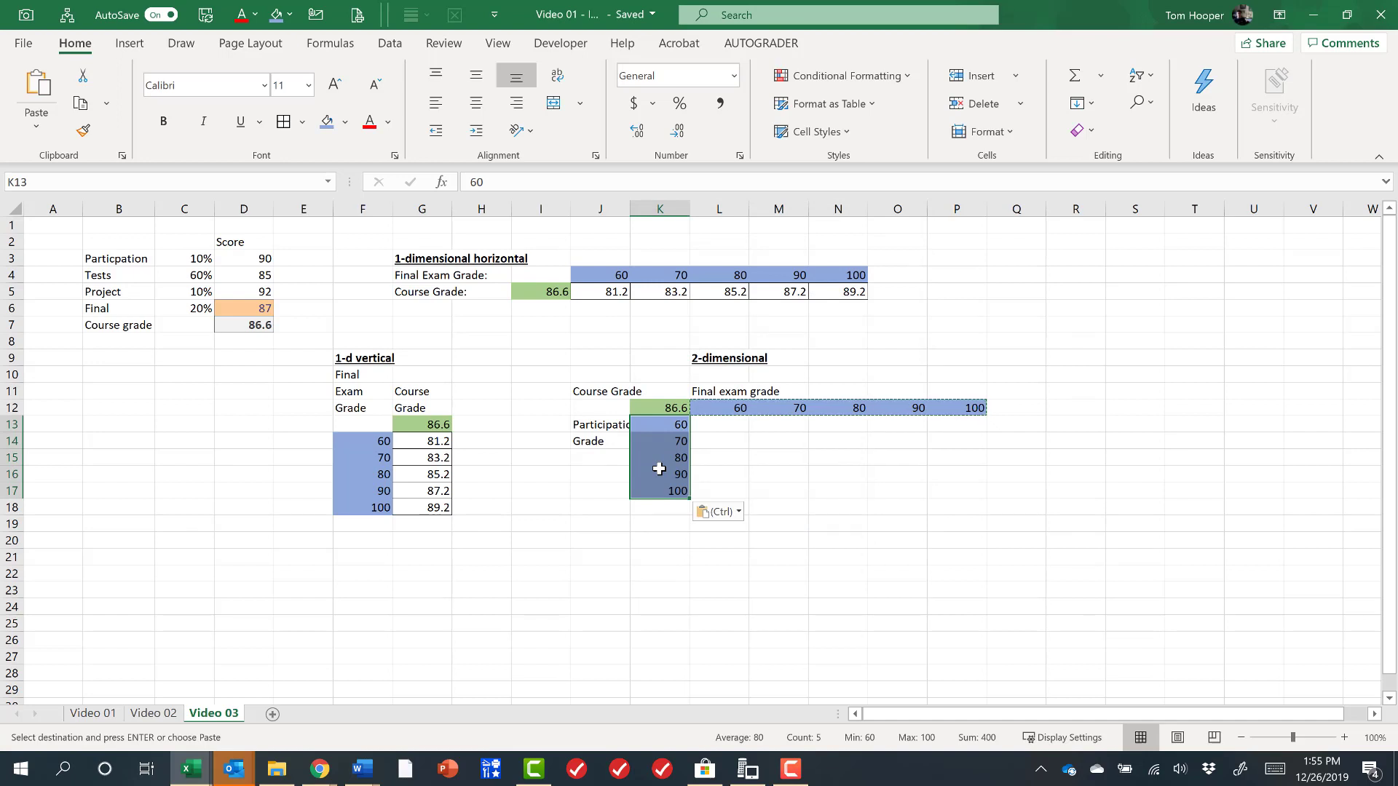
# Step: AutoFit the width of column J to the Participation label in J13
pyautogui.press('Down')
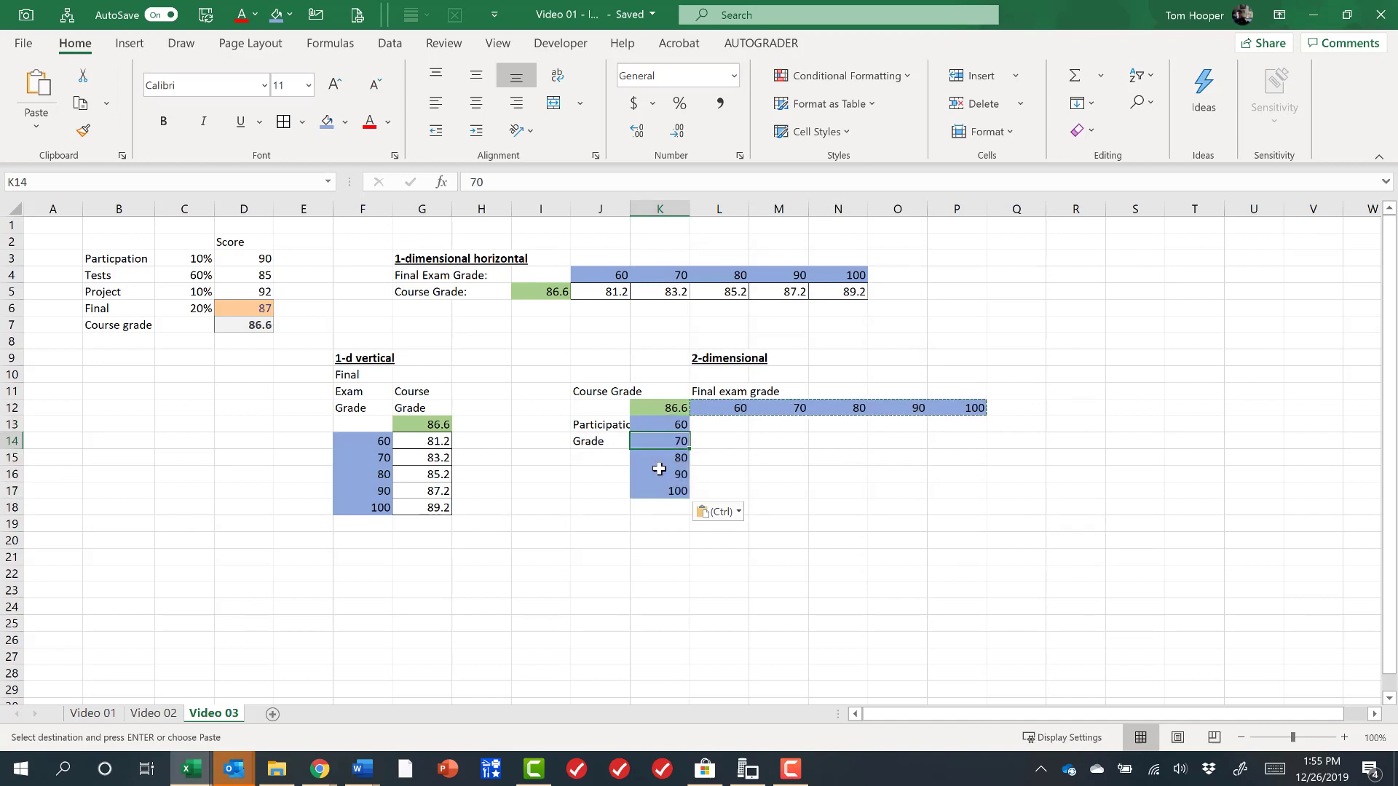
pyautogui.press('Up')
pyautogui.press('Up')
pyautogui.press('Left')
pyautogui.press('Down')
pyautogui.press('alt')
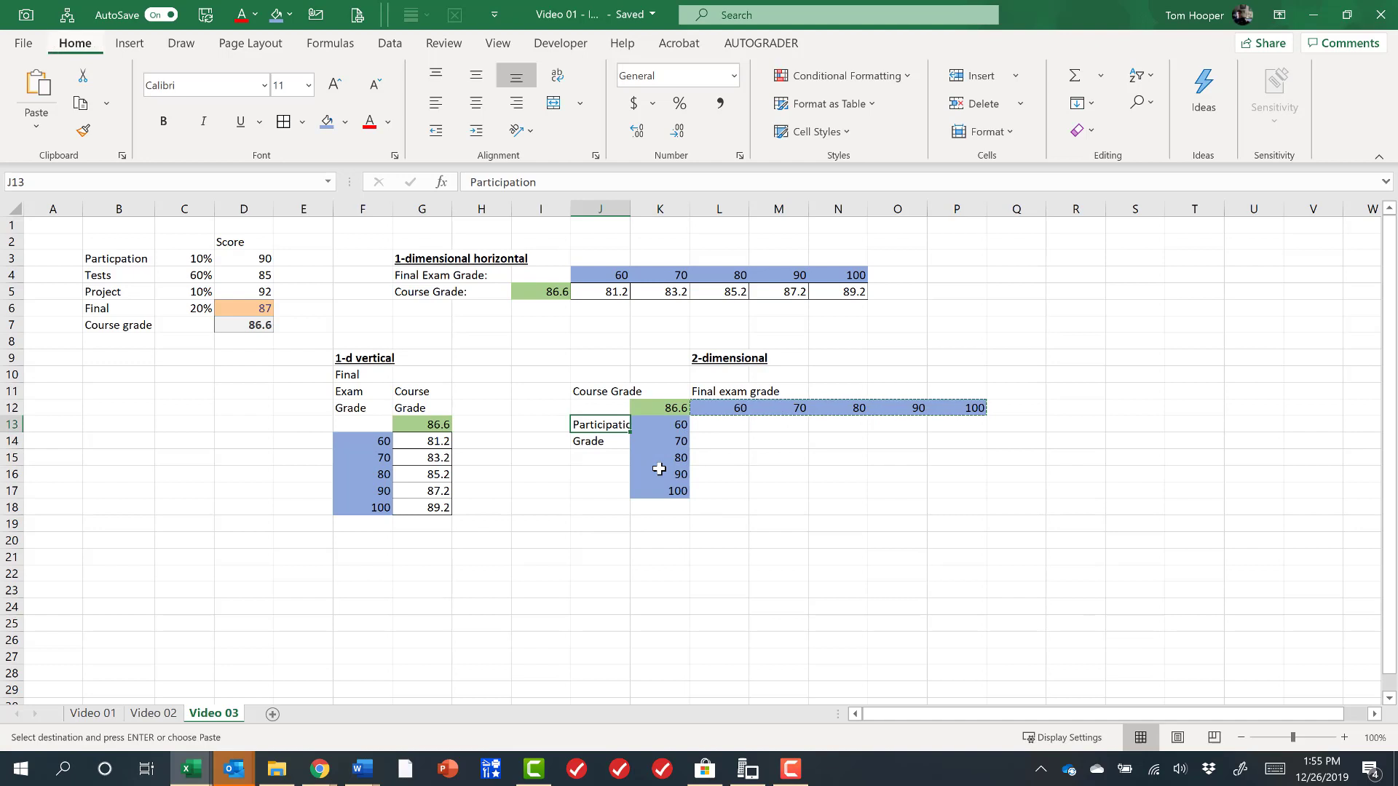
pyautogui.press('h')
pyautogui.press('o')
pyautogui.press('i')
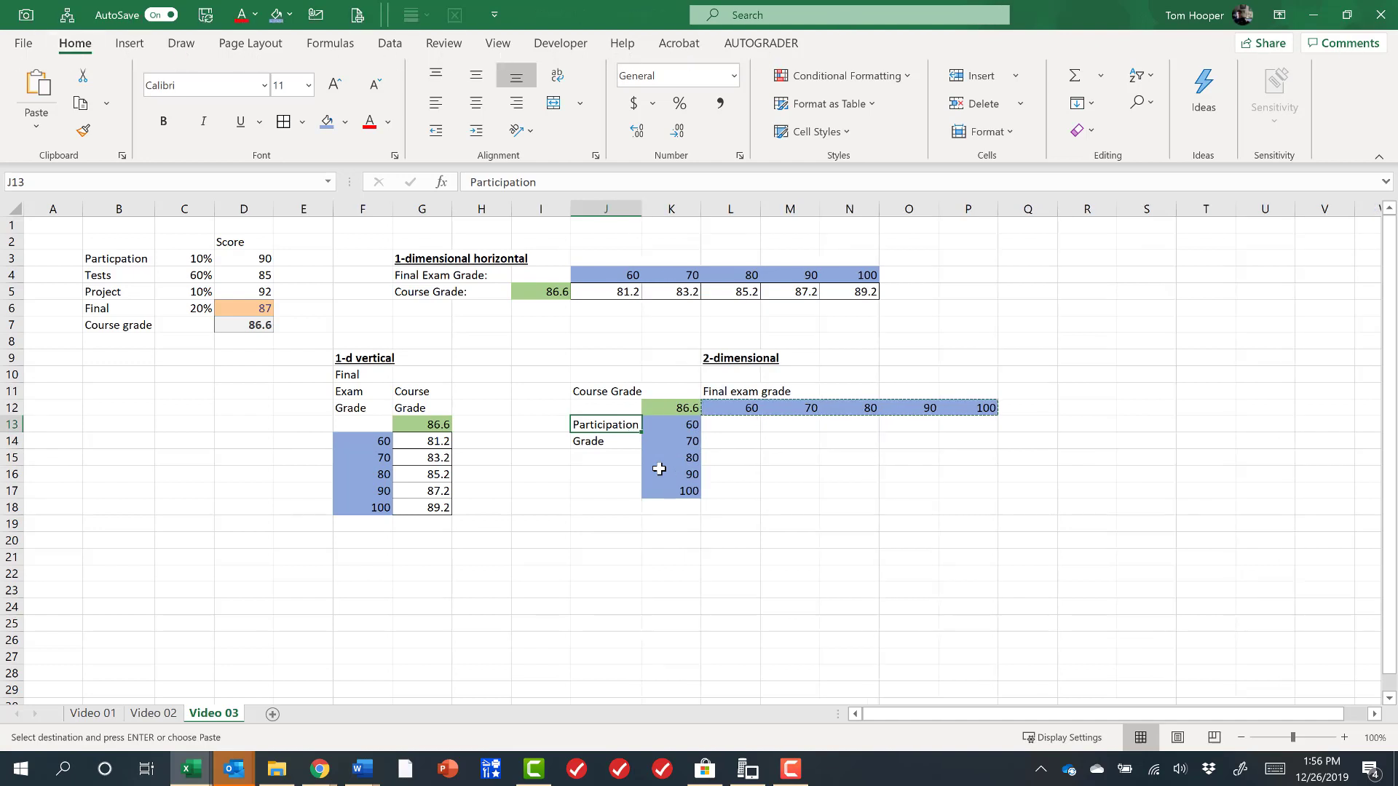
# Step: Look over the participation scores in K13:K17, the final exam scores in L12:P12 and the corner formula in K12
pyautogui.press('Down')
pyautogui.press('Right')
pyautogui.press('Up')
pyautogui.hotkey('shift', 'Down')
pyautogui.hotkey('shift', 'Down')
pyautogui.hotkey('shift', 'Down')
pyautogui.hotkey('shift', 'Down')
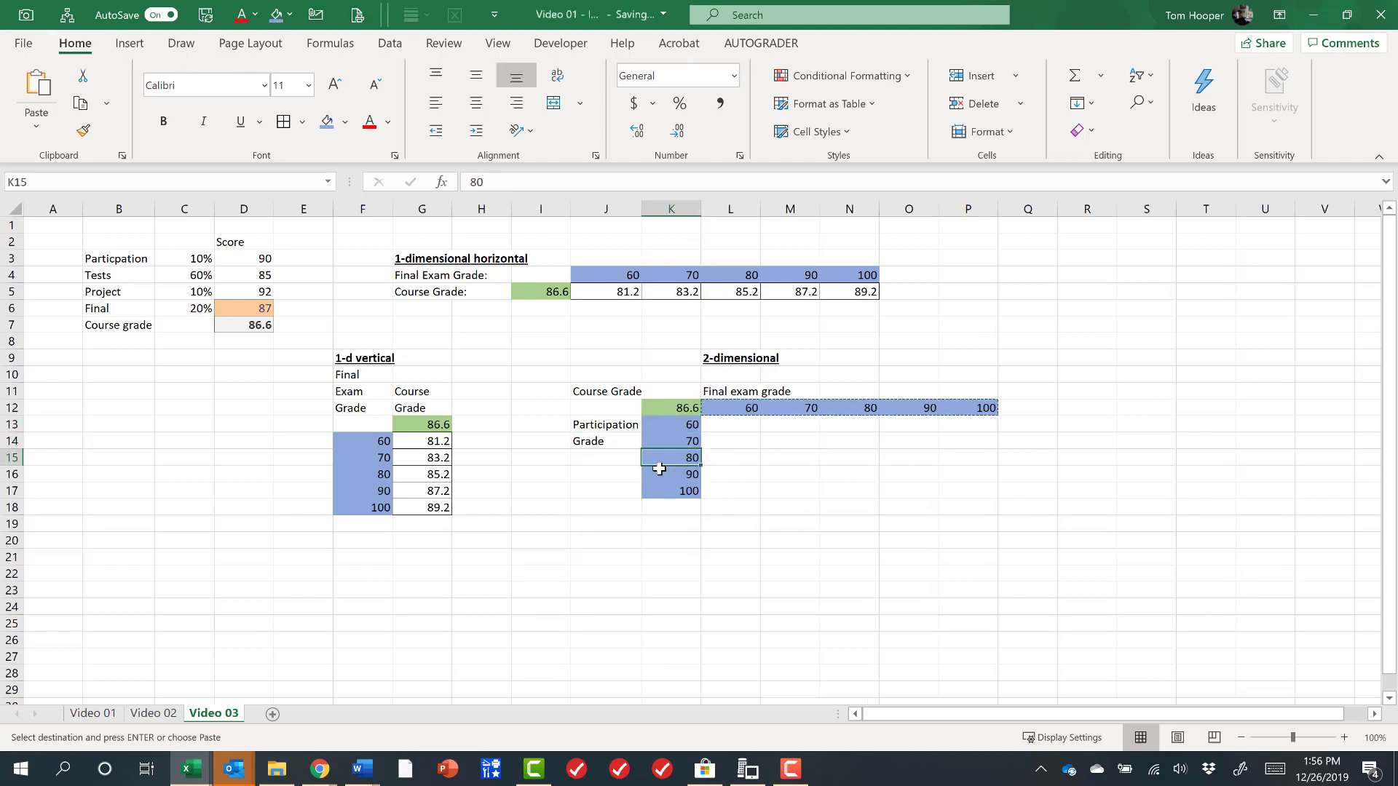
pyautogui.hotkey('shift', 'Up')
pyautogui.hotkey('shift', 'Up')
pyautogui.hotkey('shift', 'Up')
pyautogui.press('Up')
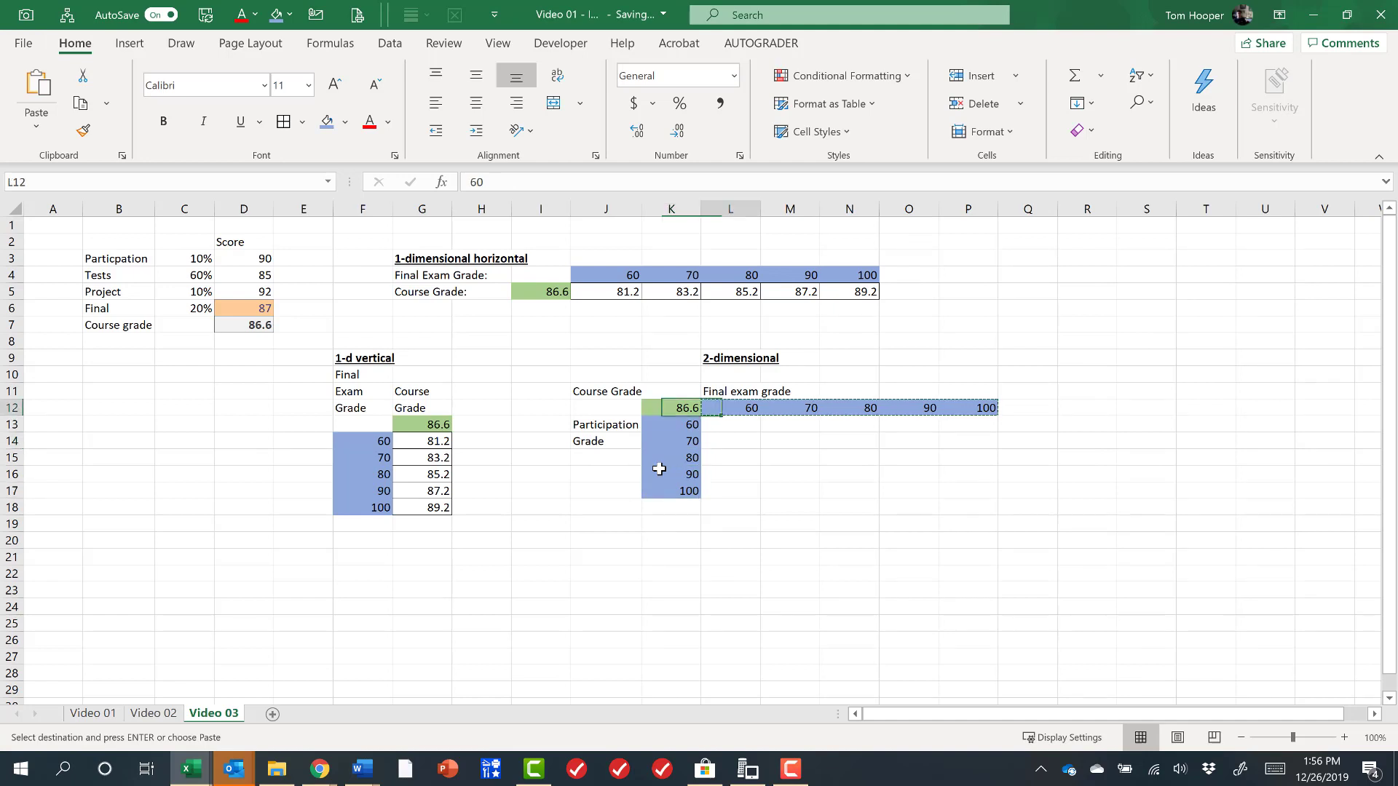
pyautogui.press('Right')
pyautogui.press('Right')
pyautogui.press('Right')
pyautogui.press('Right')
pyautogui.press('Right')
pyautogui.press('Left')
pyautogui.press('Left')
pyautogui.press('Left')
pyautogui.press('Left')
pyautogui.press('Left')
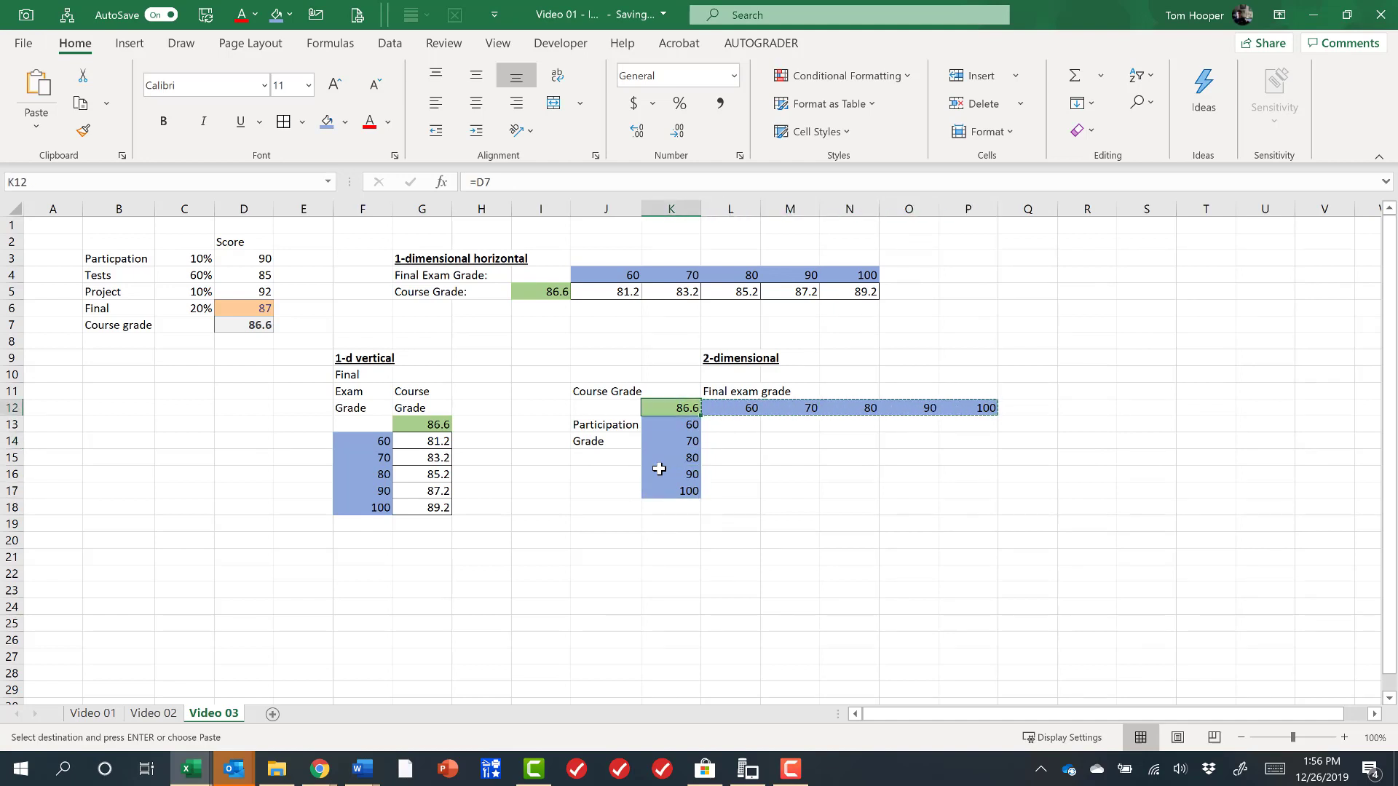
pyautogui.press('Left')
# Step: Apply all borders to the empty result cells L13:P17 of the 2-dimensional table
pyautogui.press('Right')
pyautogui.press('Right')
pyautogui.press('Down')
pyautogui.hotkey('shift', 'Down')
pyautogui.hotkey('shift', 'Down')
pyautogui.hotkey('shift', 'Down')
pyautogui.hotkey('shift', 'Down')
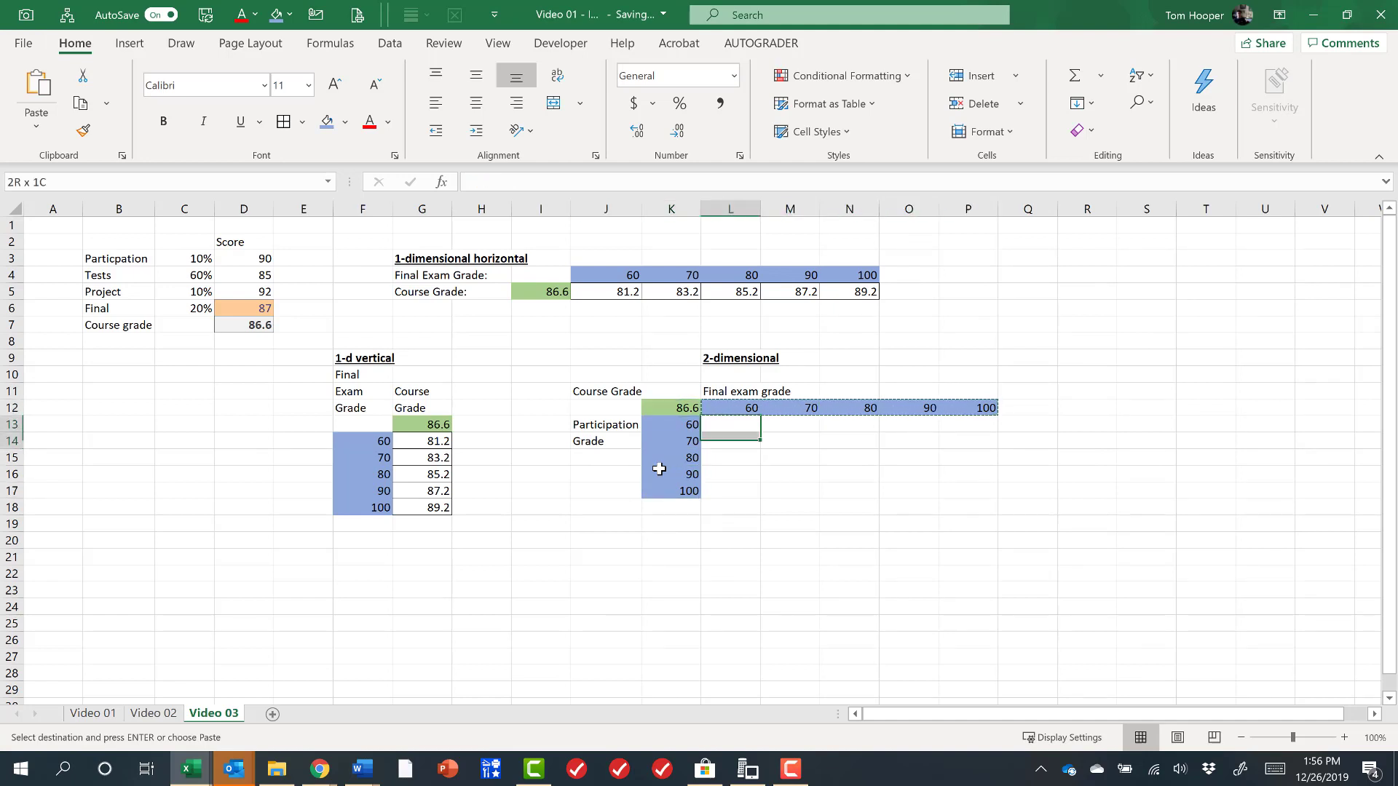
pyautogui.hotkey('shift', 'Right')
pyautogui.hotkey('shift', 'Right')
pyautogui.hotkey('shift', 'Right')
pyautogui.hotkey('shift', 'Right')
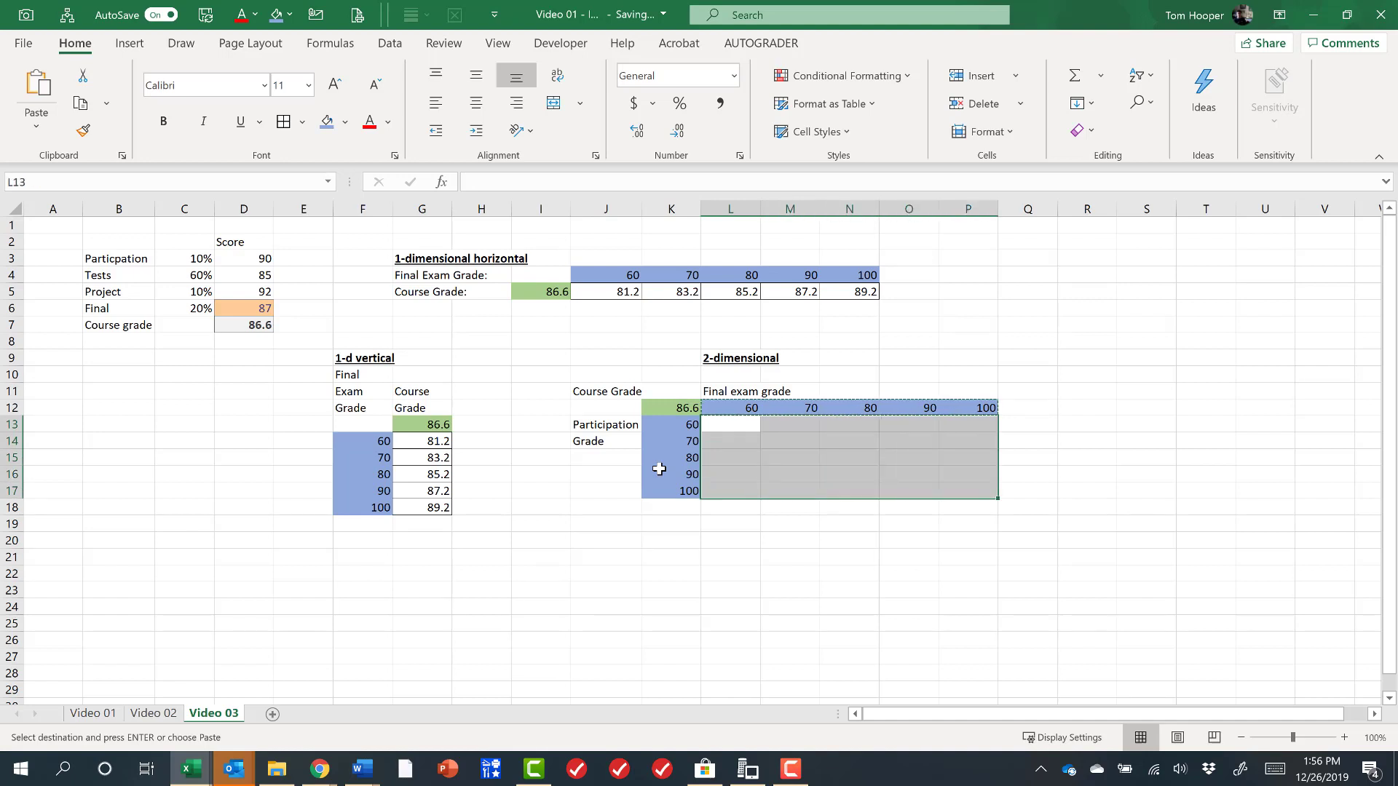
pyautogui.press('alt')
pyautogui.press('h')
pyautogui.press('b')
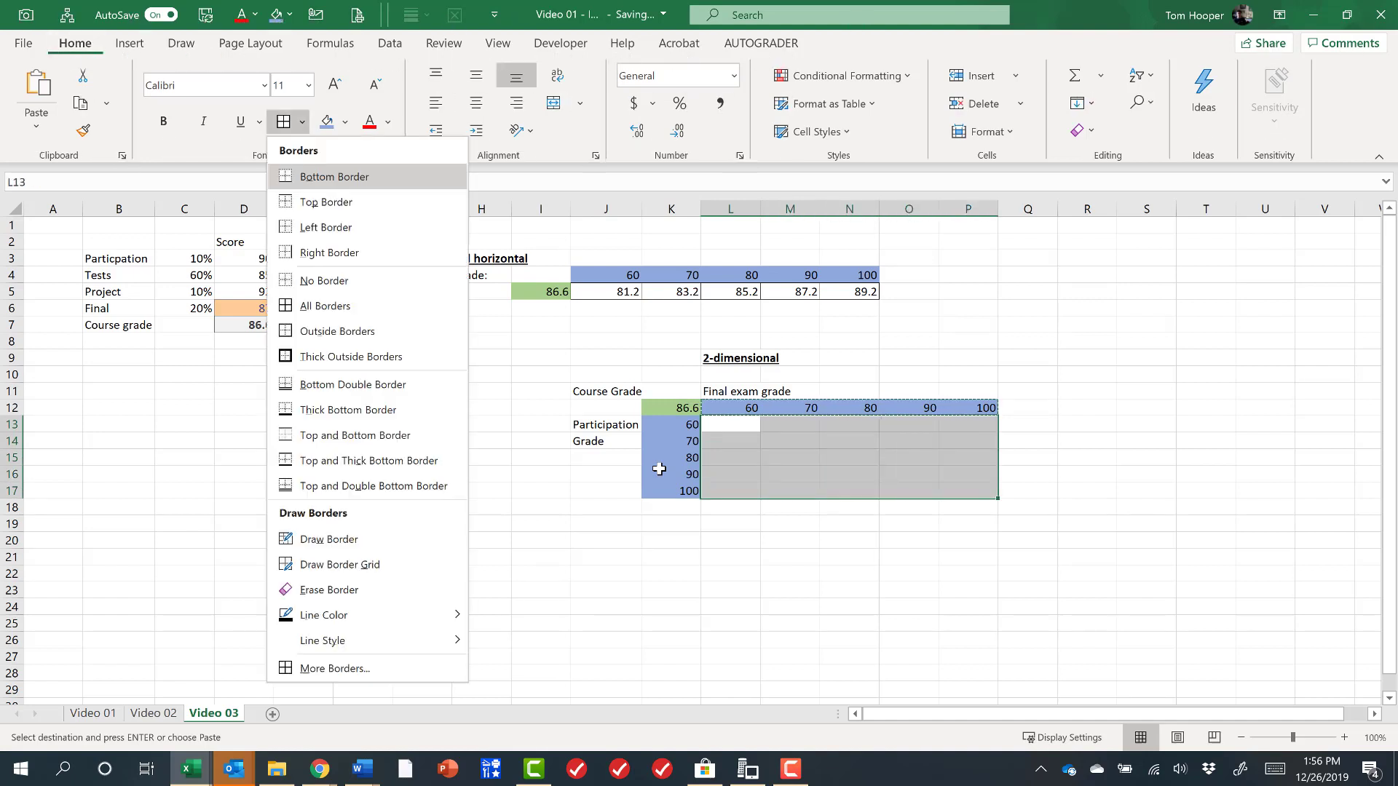
pyautogui.press('a')
pyautogui.press('Up')
pyautogui.press('Left')
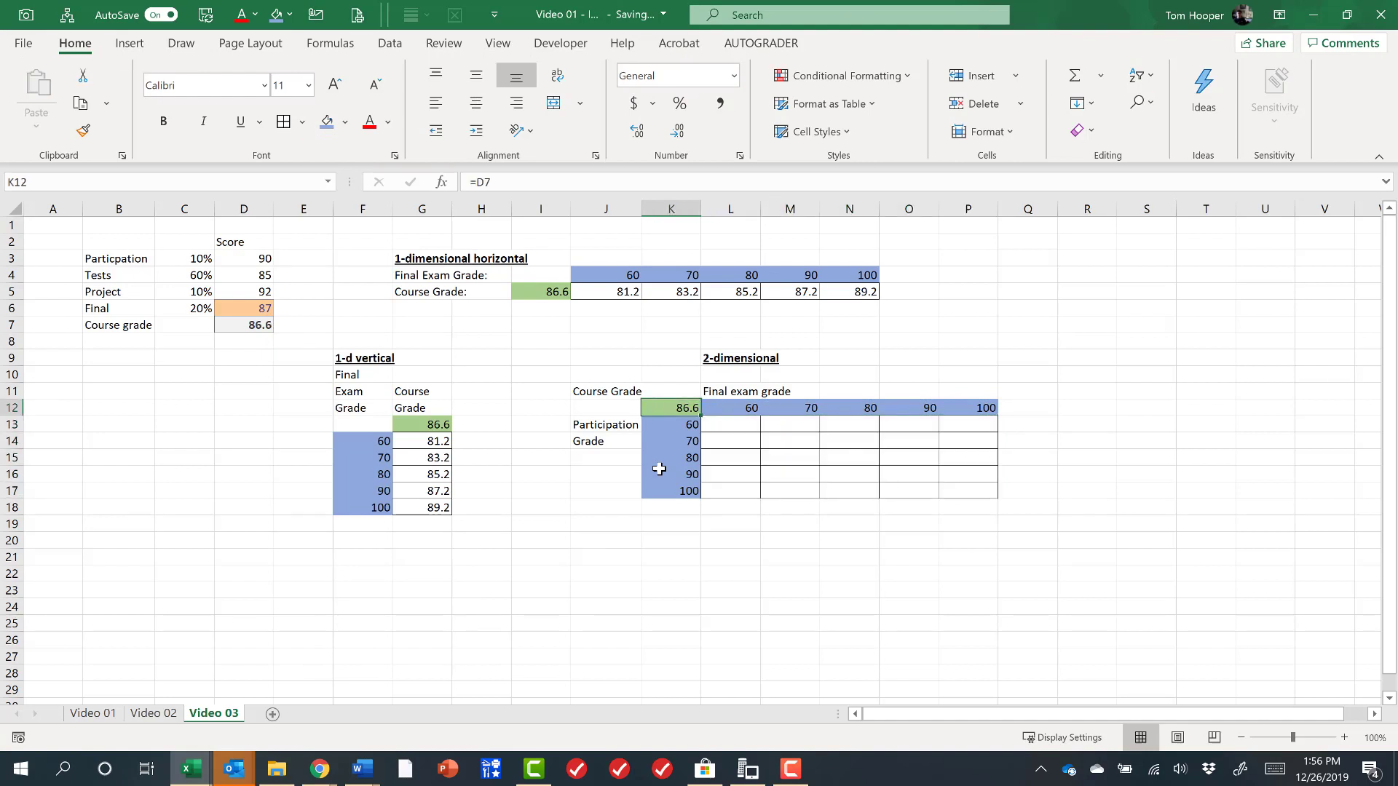
pyautogui.hotkey('shift', 'Down')
pyautogui.hotkey('shift', 'Down')
pyautogui.hotkey('shift', 'Down')
pyautogui.hotkey('shift', 'Down')
pyautogui.hotkey('shift', 'Down')
pyautogui.hotkey('shift', 'Right')
pyautogui.hotkey('shift', 'Right')
pyautogui.hotkey('shift', 'Right')
pyautogui.hotkey('shift', 'Right')
pyautogui.hotkey('shift', 'Right')
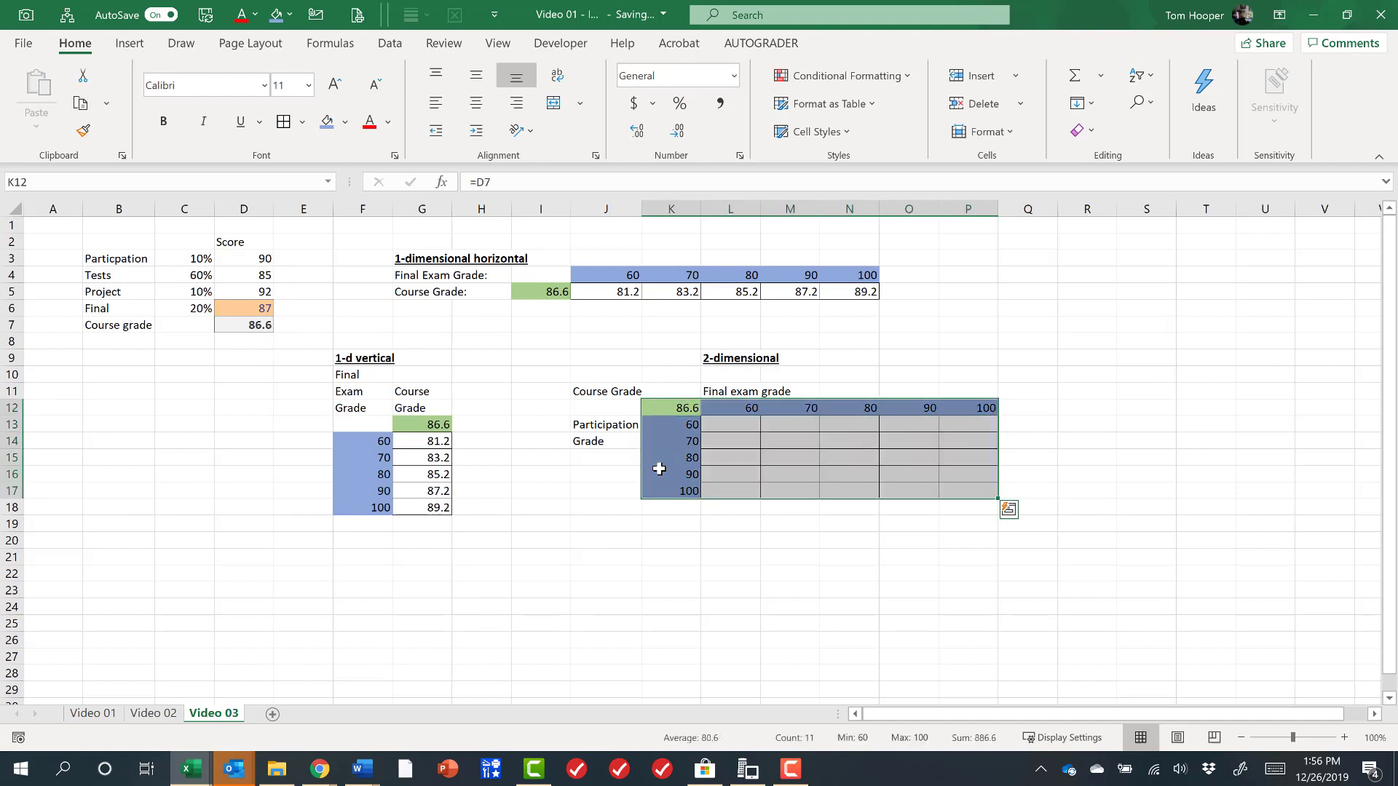
pyautogui.press('alt')
pyautogui.press('a')
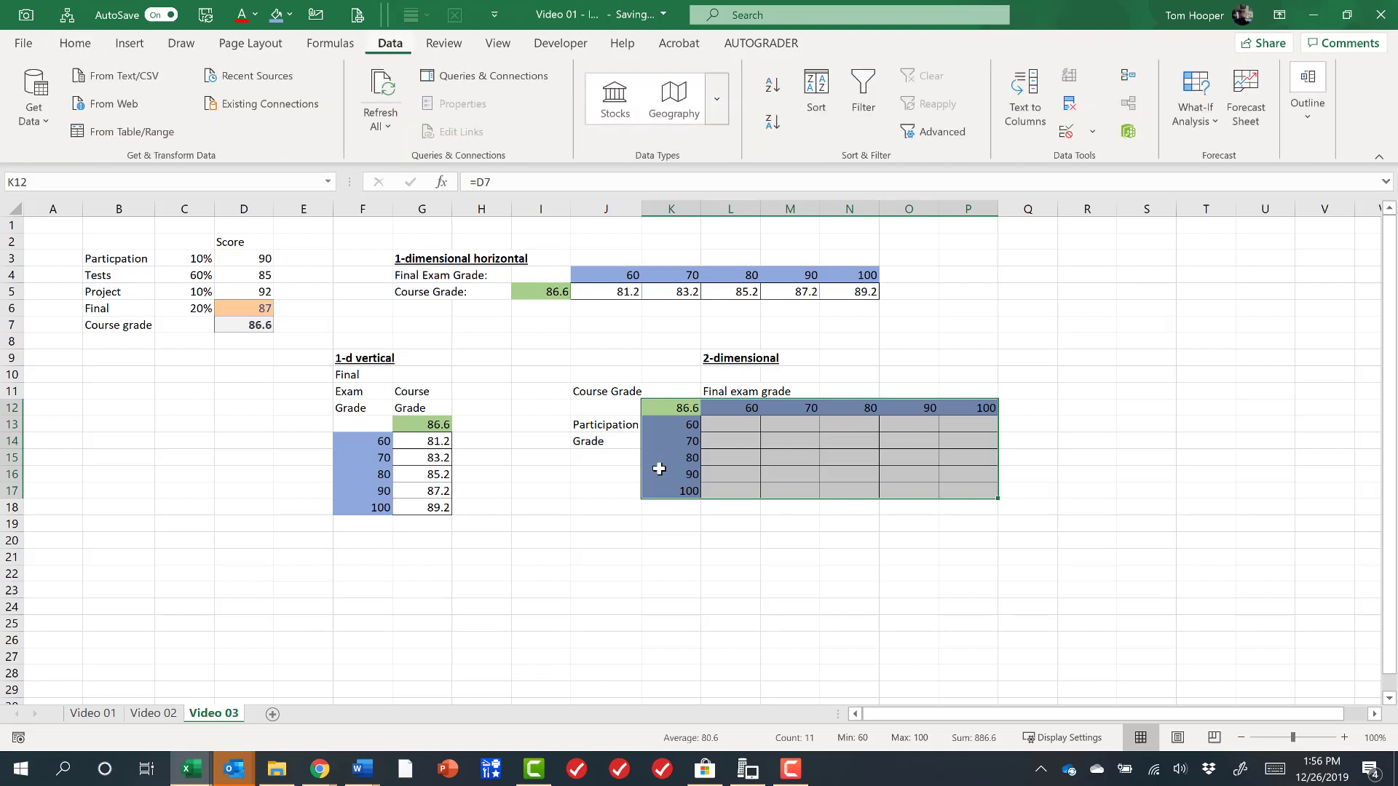
pyautogui.press('w')
pyautogui.press('t')
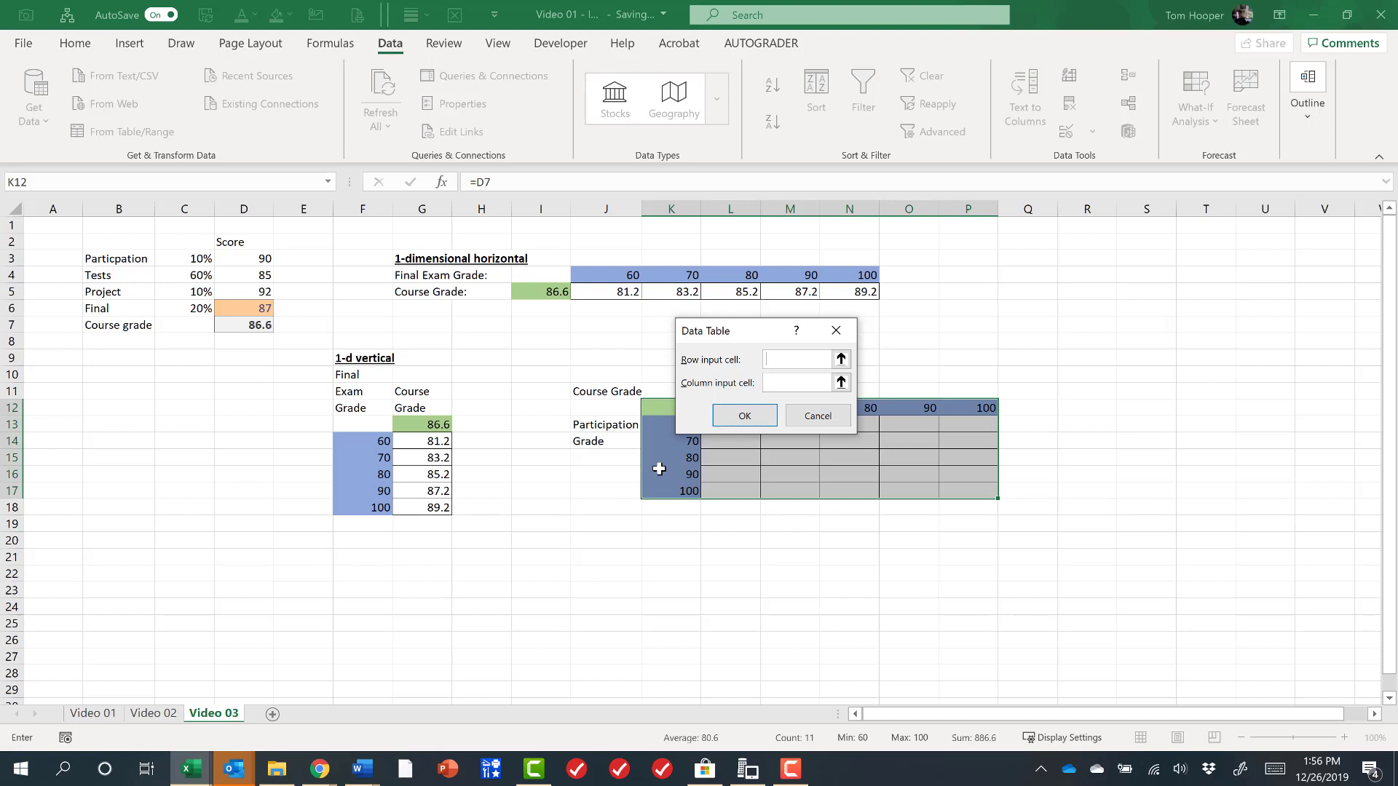
pyautogui.moveTo(747, 332); pyautogui.dragTo(801, 515)
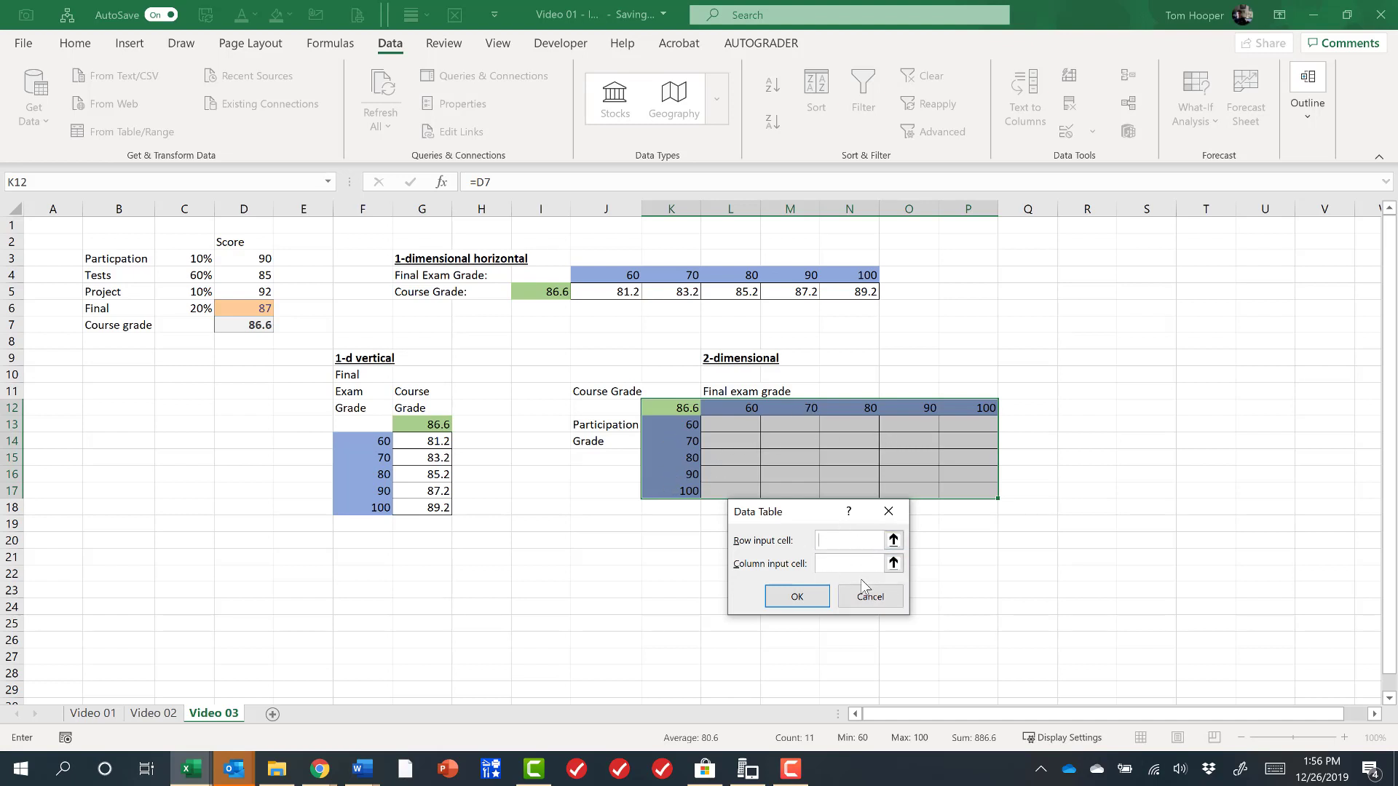
pyautogui.click(885, 598)
# Step: Change the participation grades in K13:K16 to 80, 85, 90 and 95
pyautogui.click(669, 426)
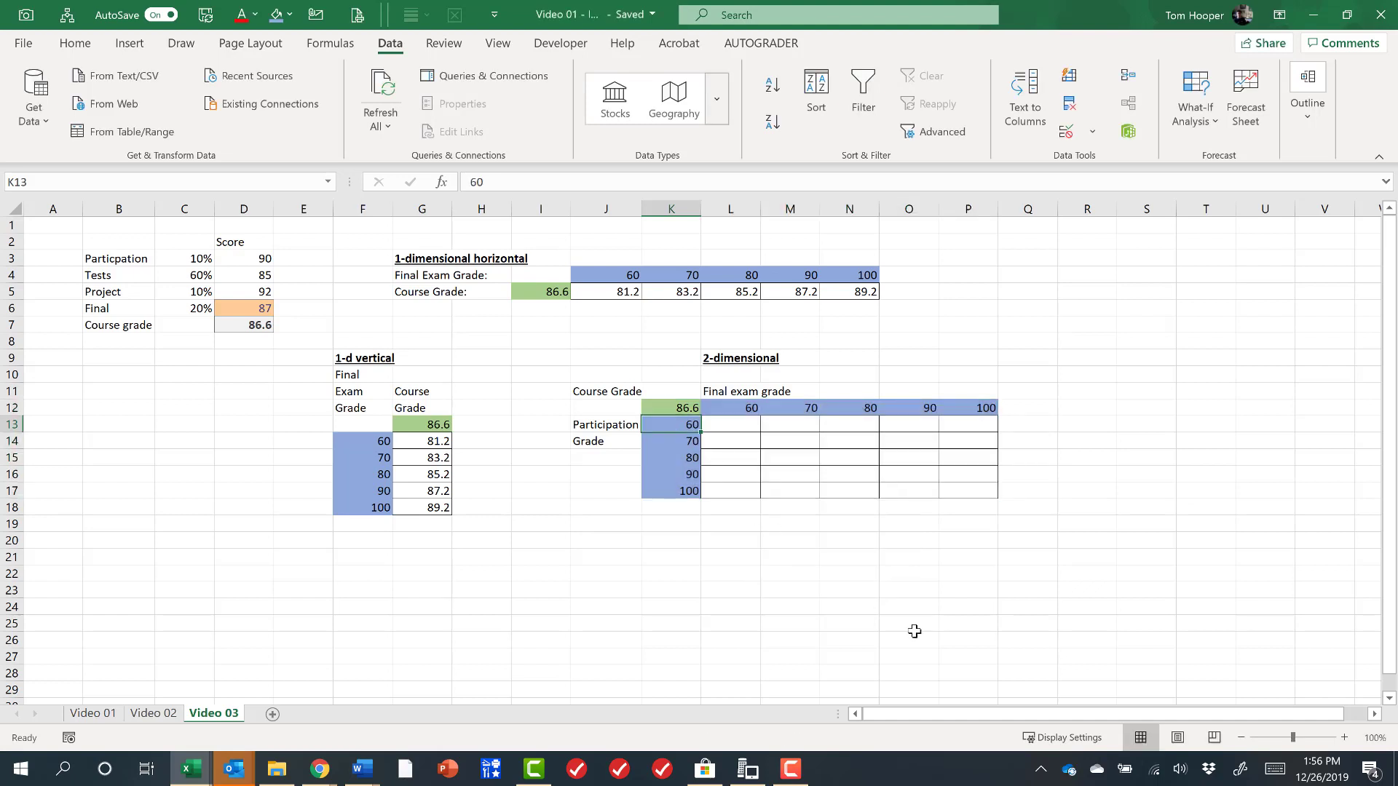
pyautogui.write('80')
pyautogui.press('Return')
pyautogui.write('85')
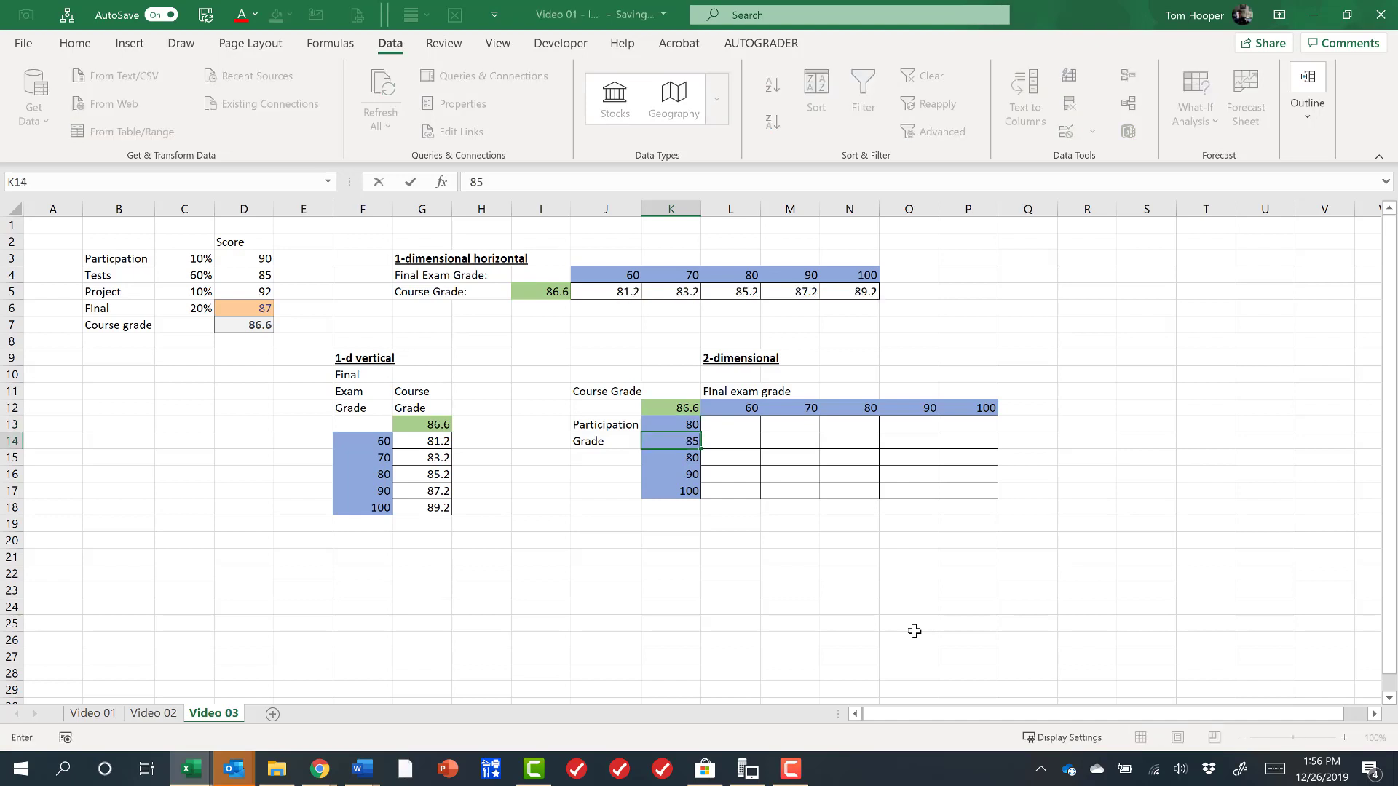
pyautogui.press('Return')
pyautogui.write('90')
pyautogui.press('Return')
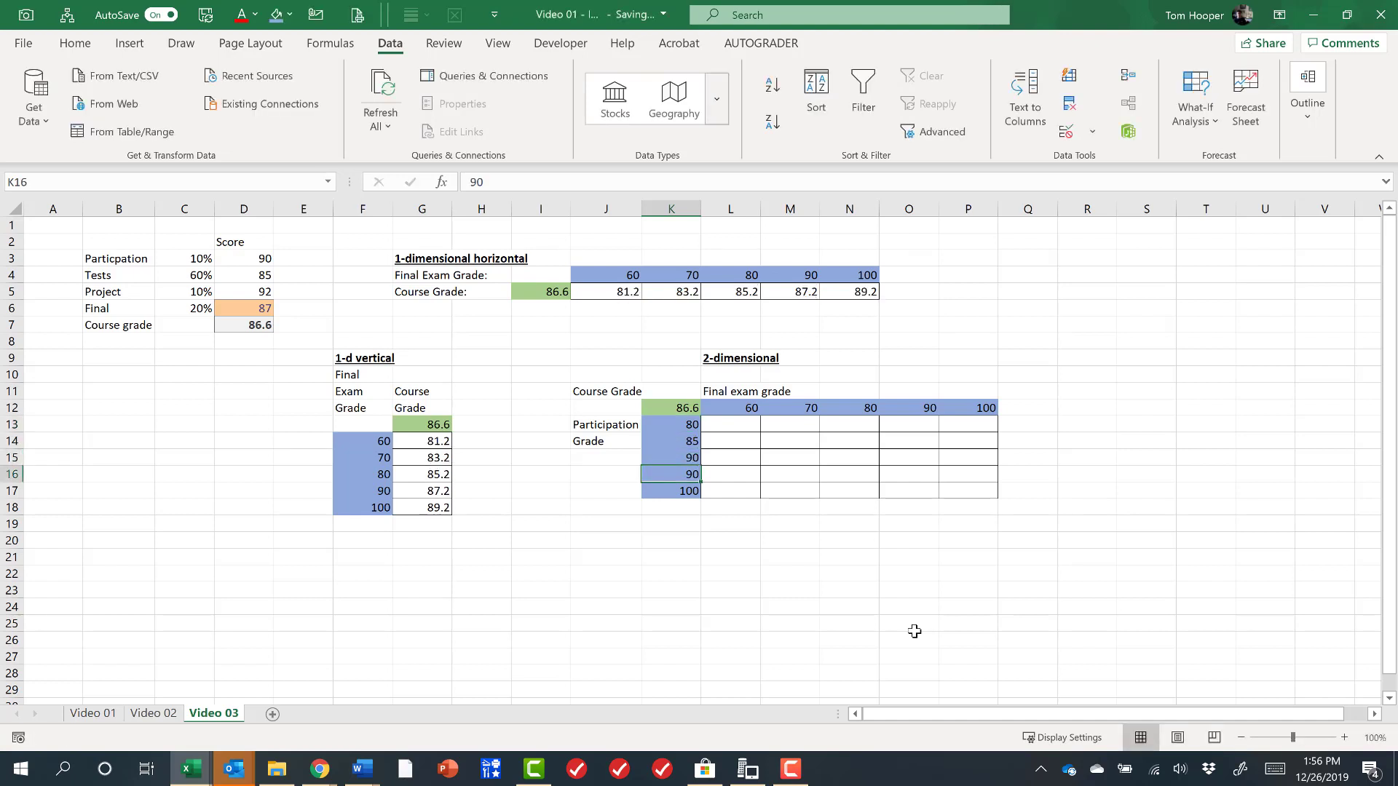
pyautogui.write('95')
pyautogui.press('Return')
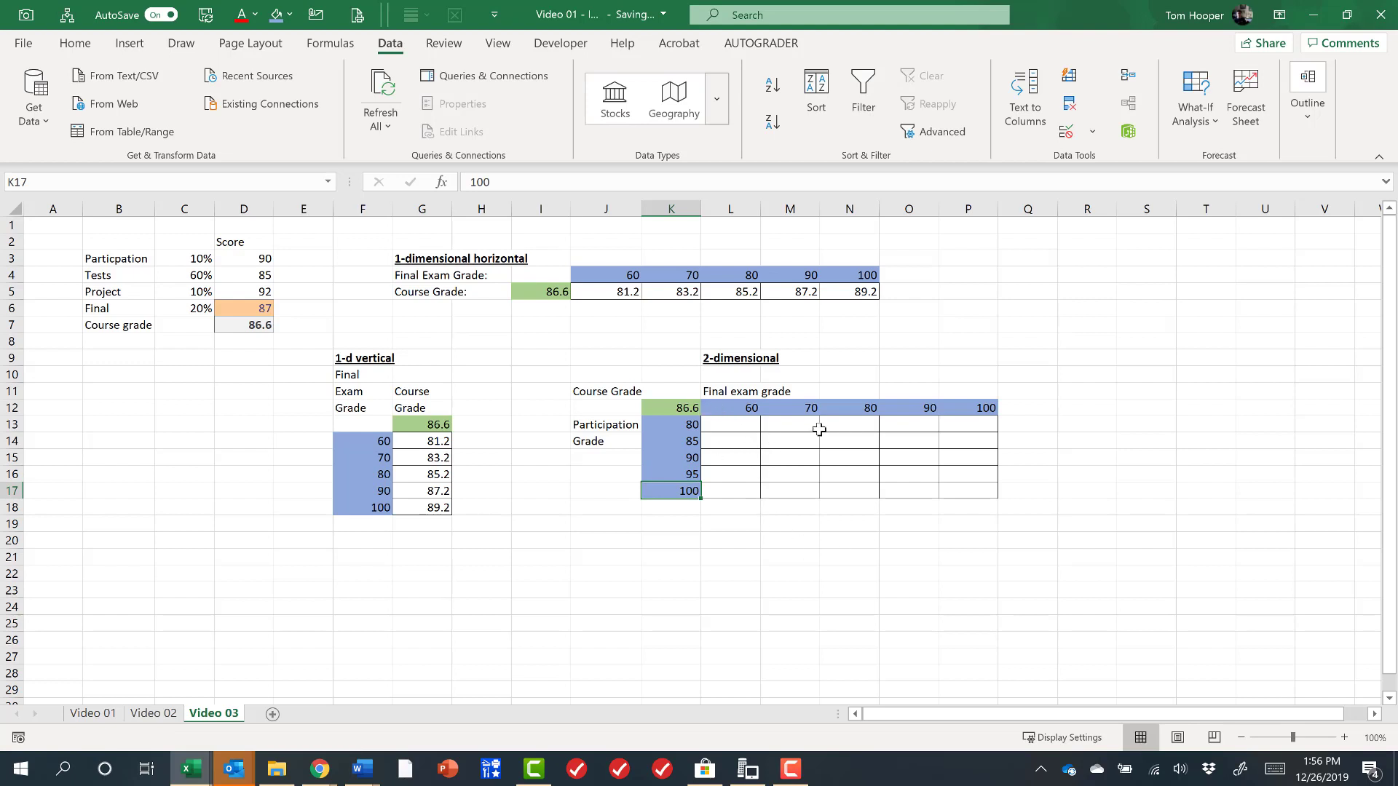
# Step: Create a What-If data table over K12:P17 with D6 as the row input cell and D3 as the column input cell
pyautogui.press('Up')
pyautogui.press('Up')
pyautogui.press('Up')
pyautogui.press('Up')
pyautogui.press('Up')
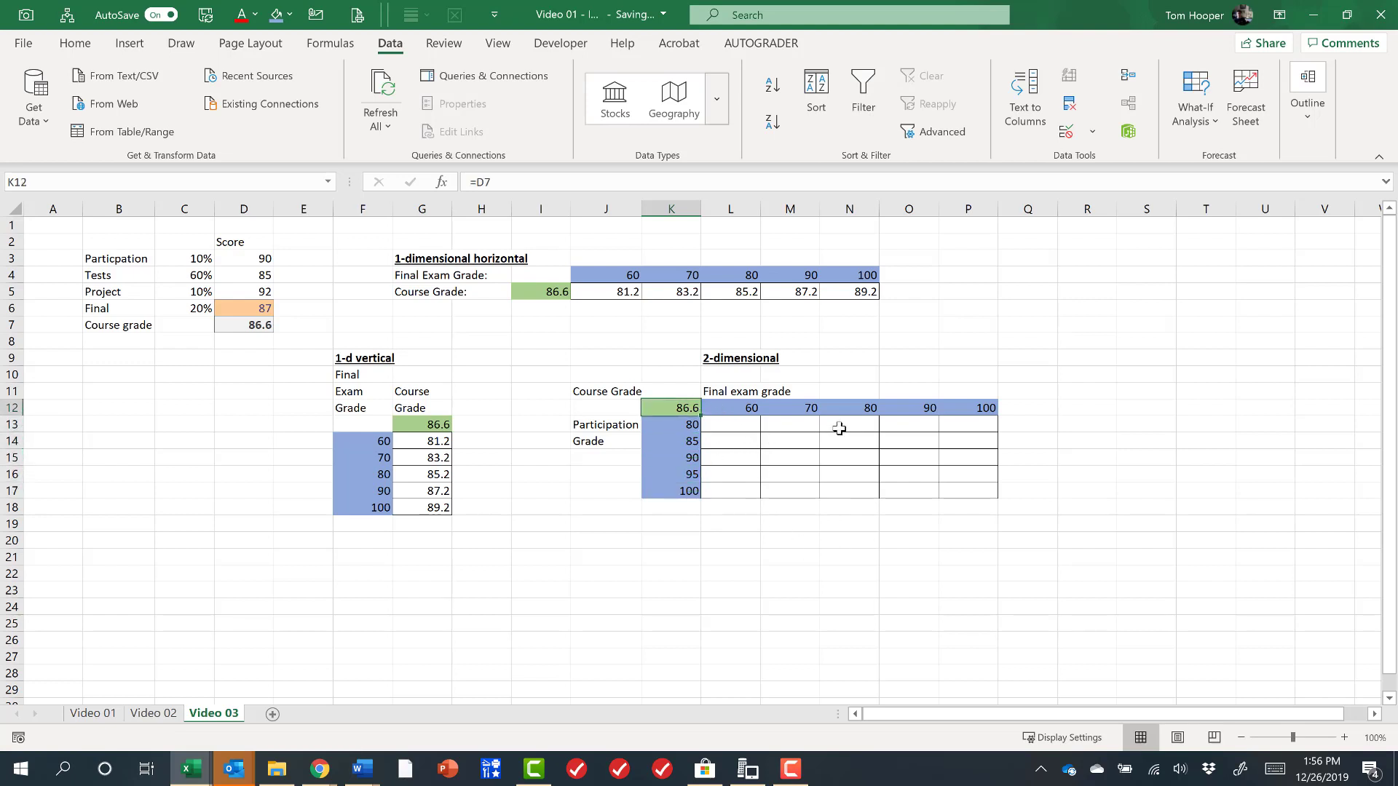
pyautogui.hotkey('ctrl', 'shift', 'Down')
pyautogui.hotkey('ctrl', 'shift', 'Right')
pyautogui.press('alt')
pyautogui.press('a')
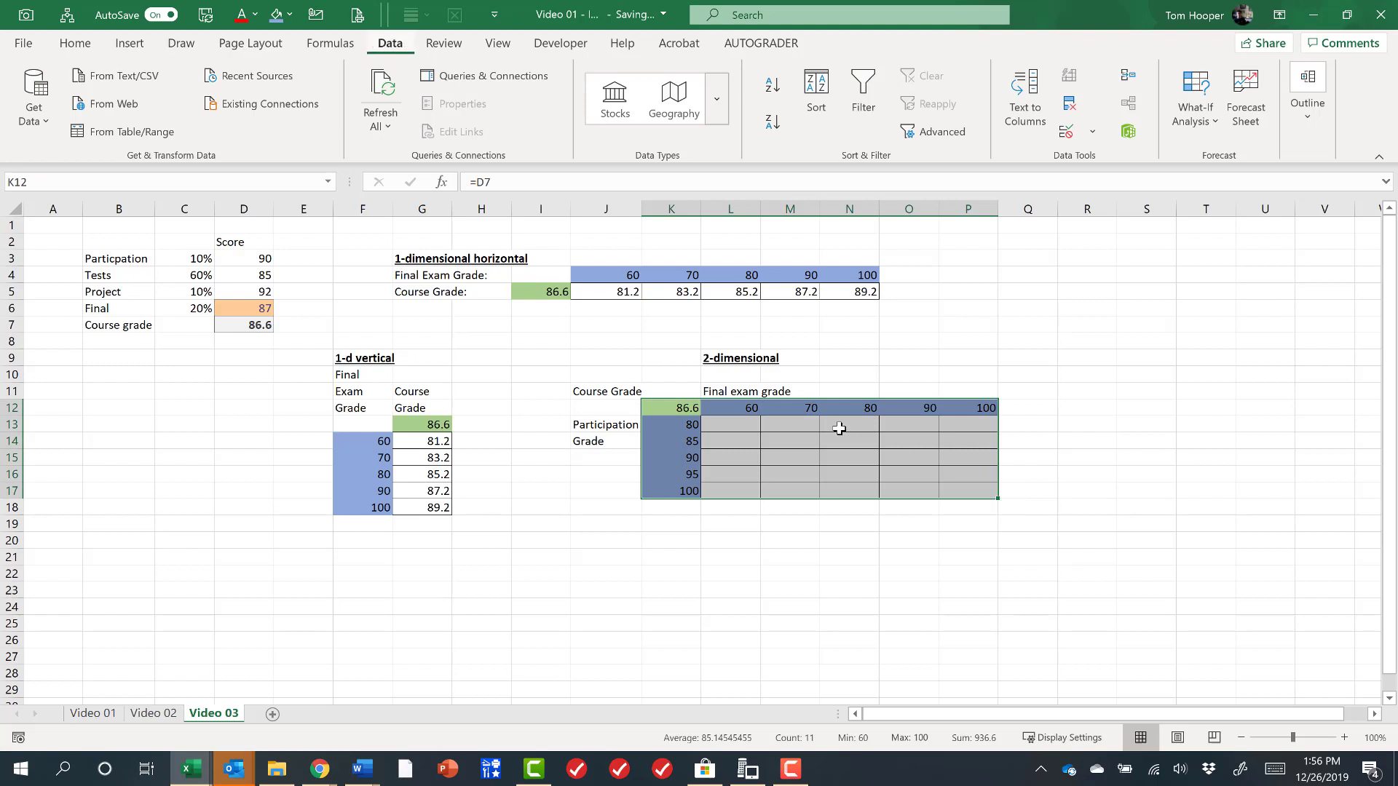
pyautogui.press('w')
pyautogui.press('t')
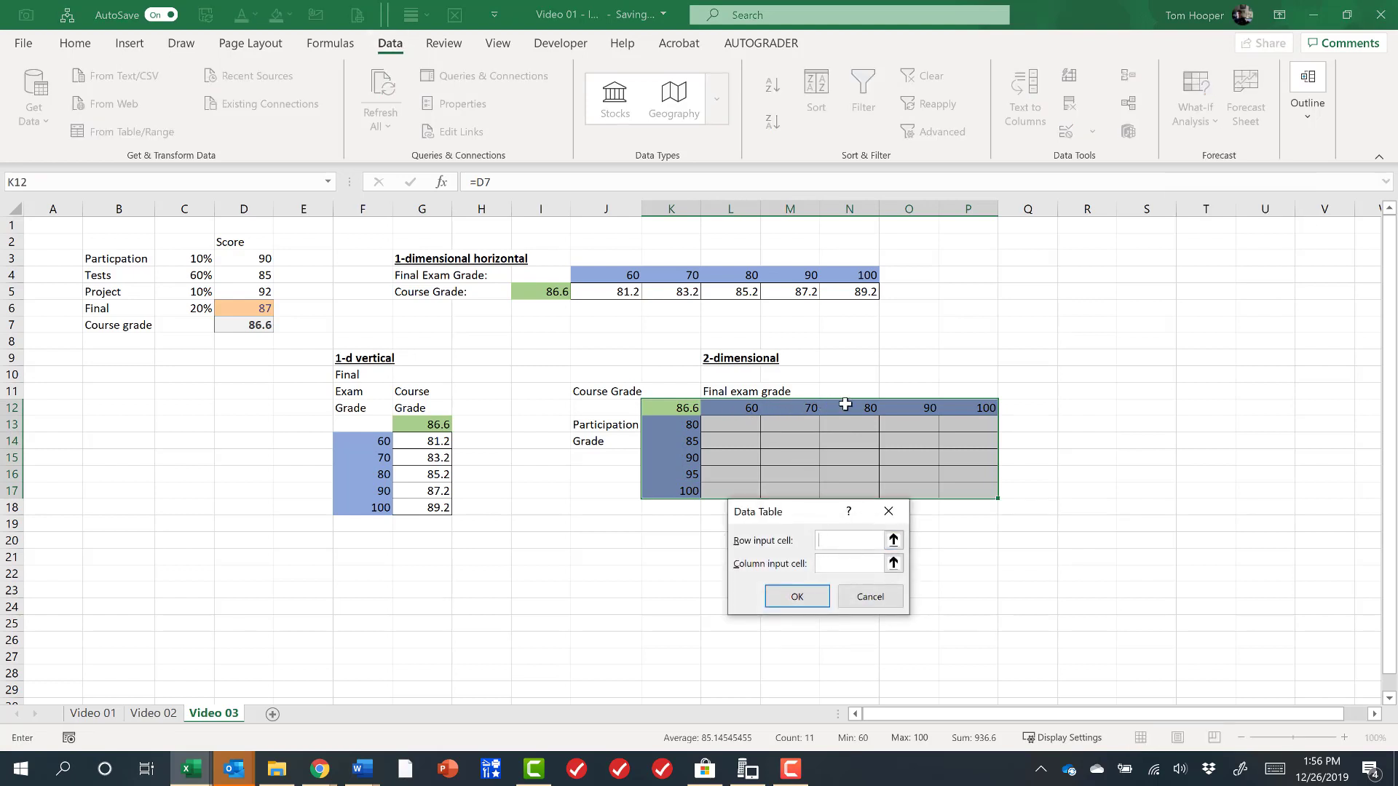
pyautogui.click(260, 309)
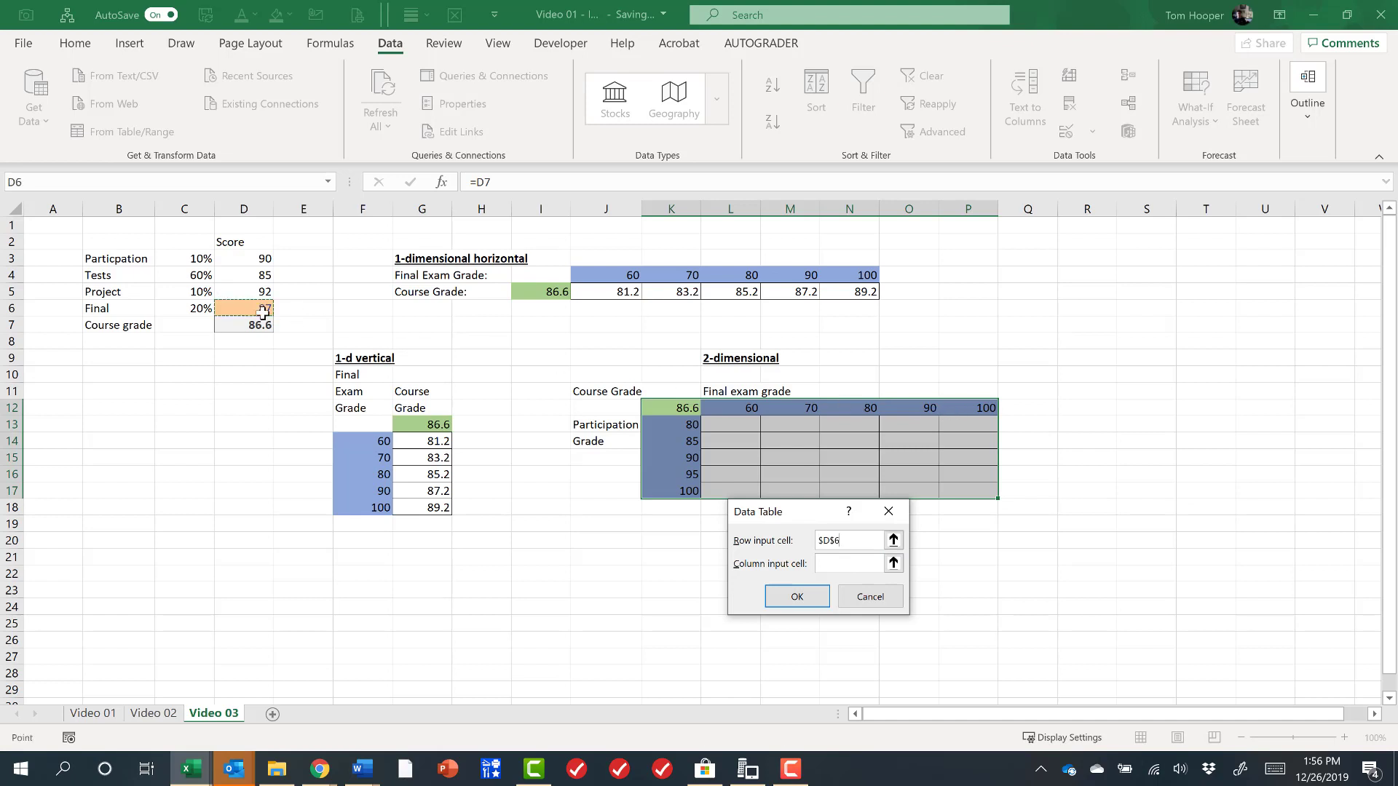
pyautogui.click(851, 564)
pyautogui.click(259, 259)
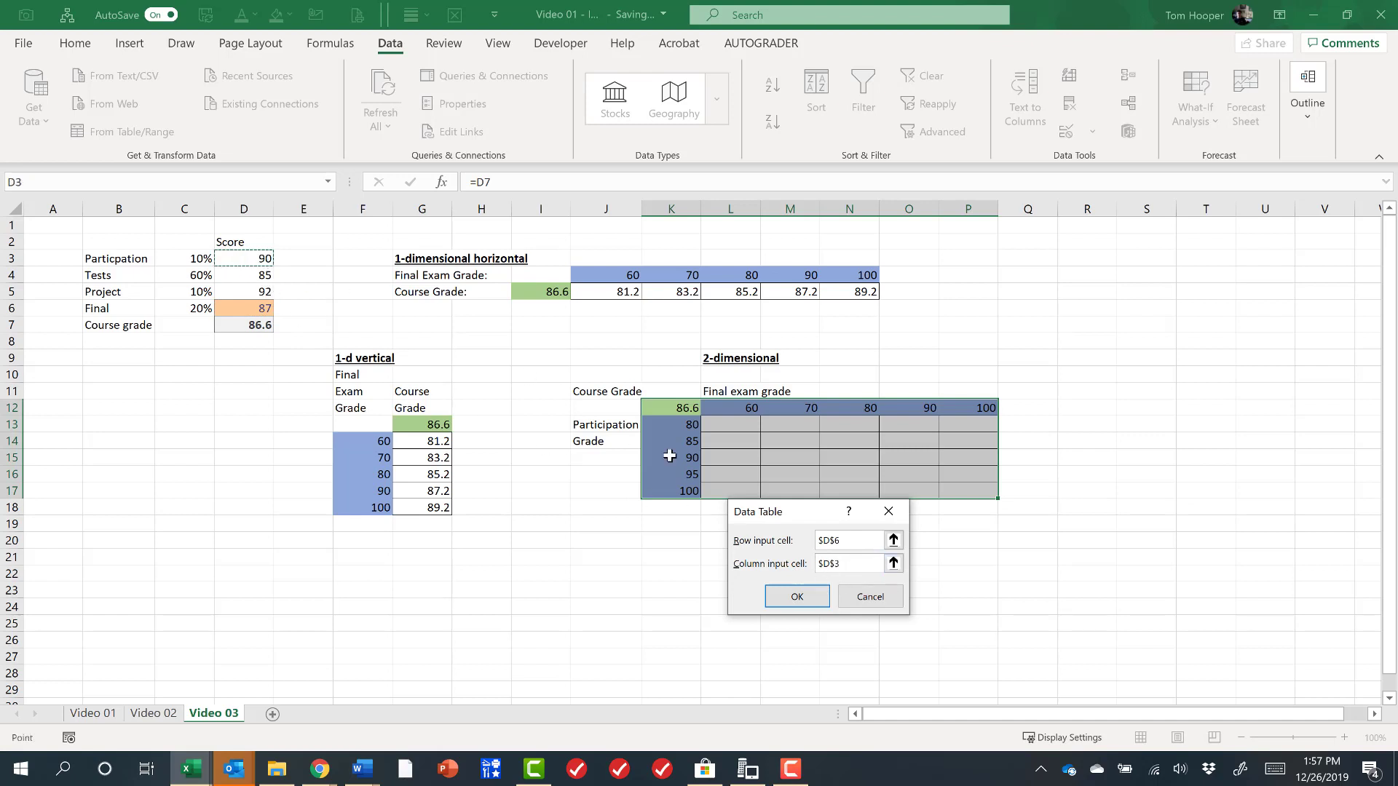
pyautogui.click(797, 597)
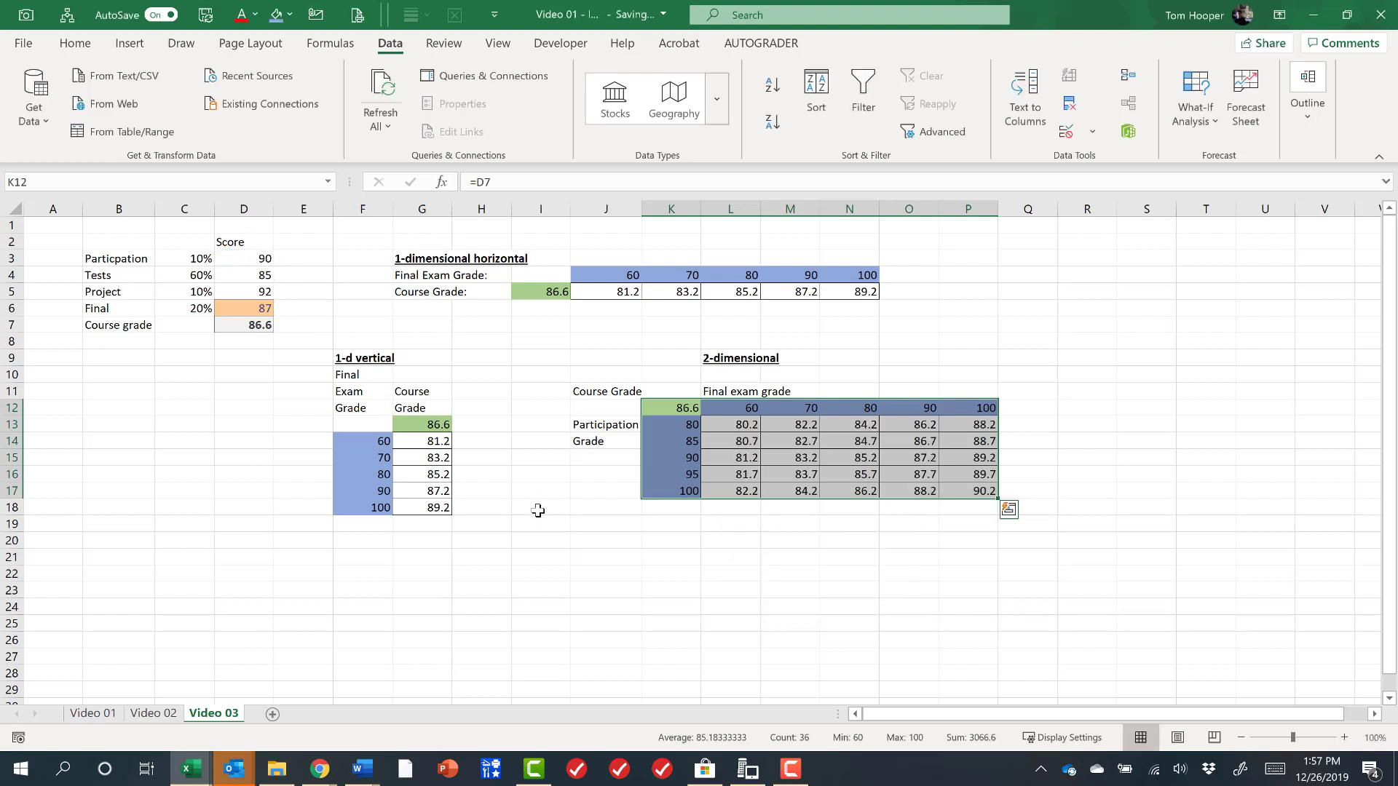
# Step: Check the formula in L13 and the result in P17 where both the final exam and participation grades are 100
pyautogui.click(734, 426)
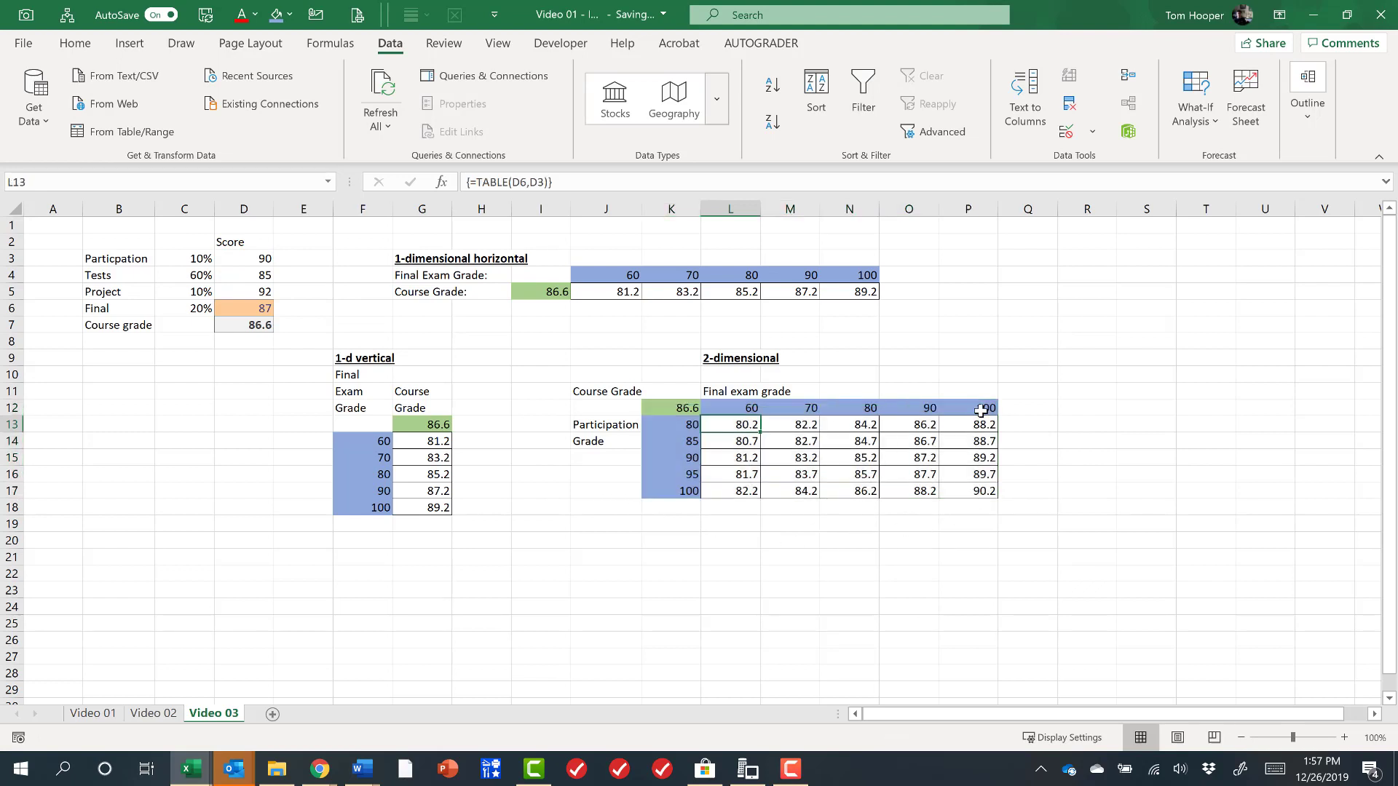
pyautogui.click(981, 410)
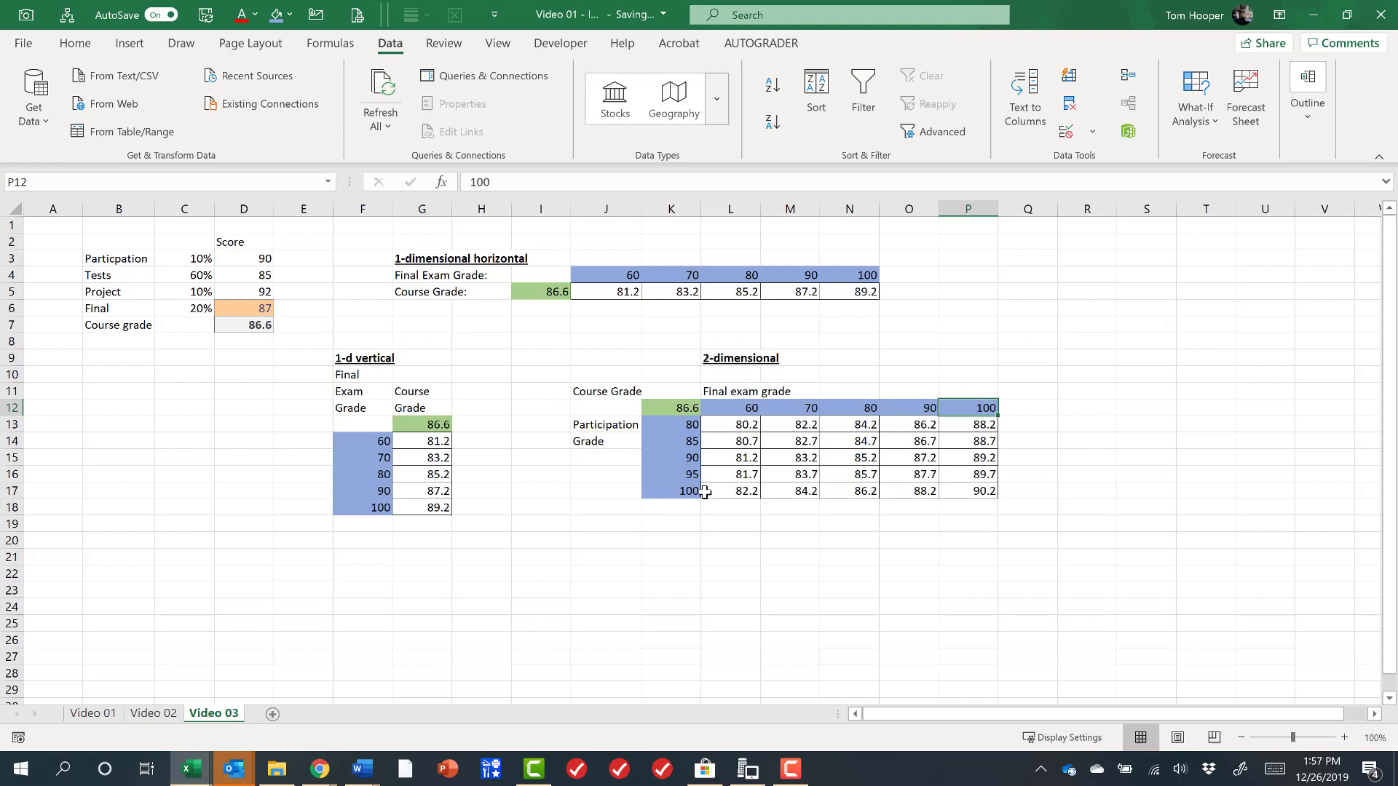
pyautogui.click(677, 488)
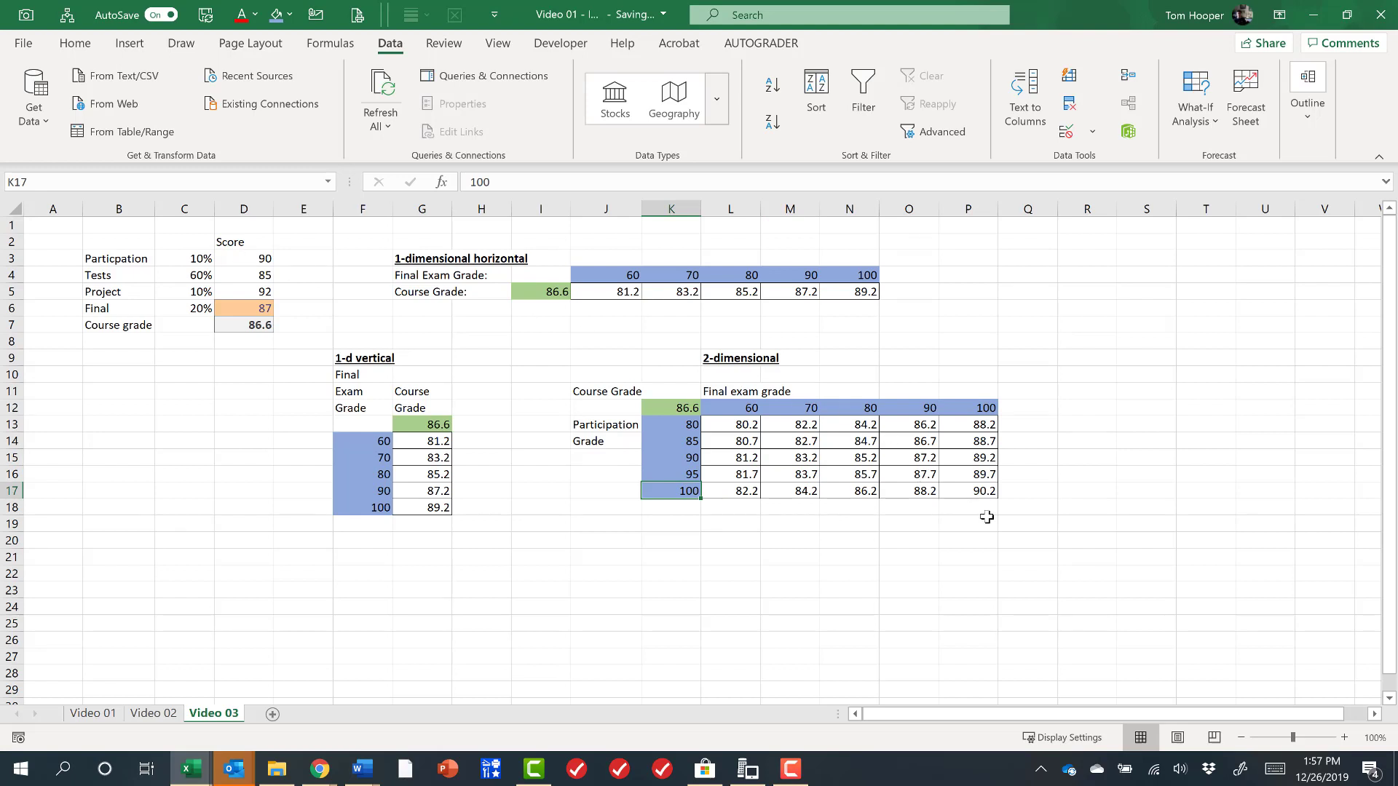
pyautogui.click(956, 486)
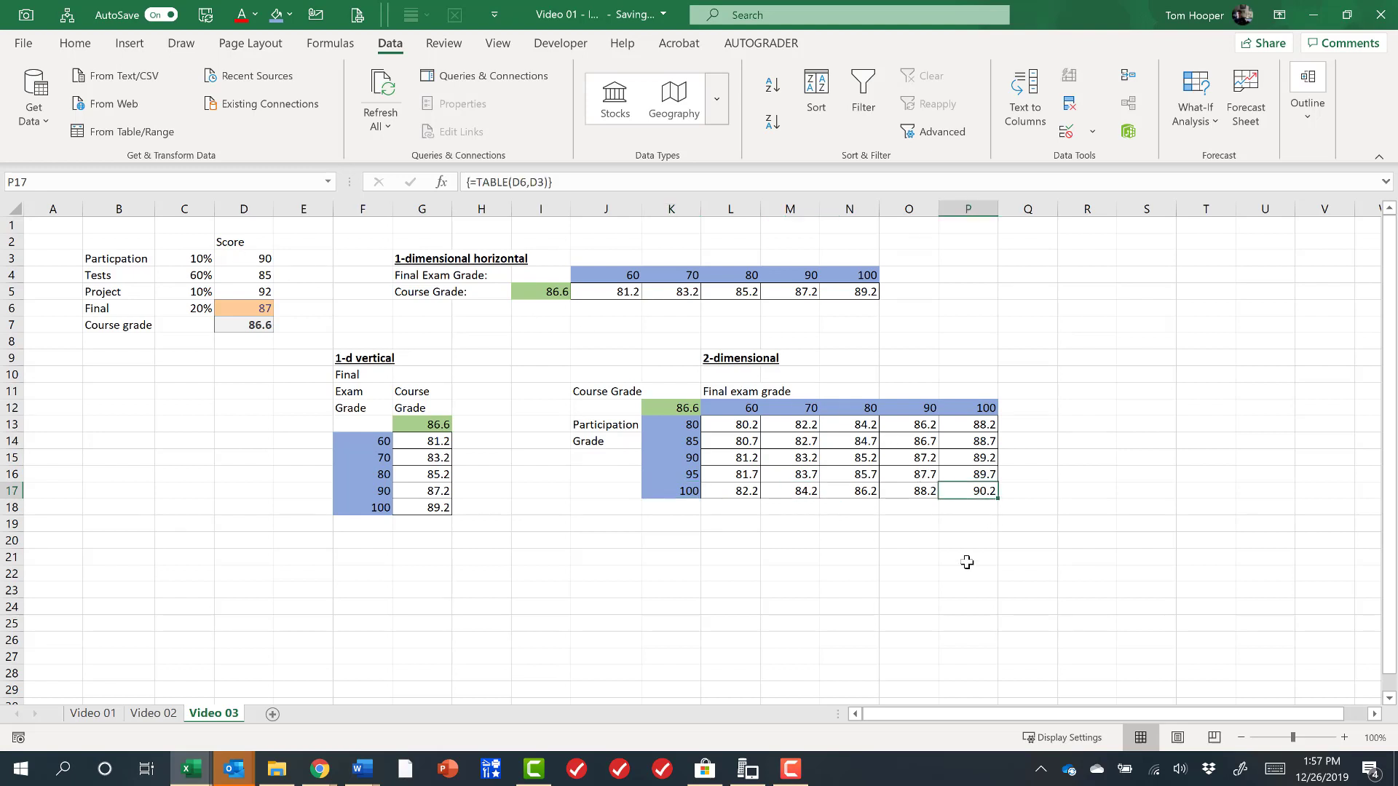
pyautogui.press('Return')
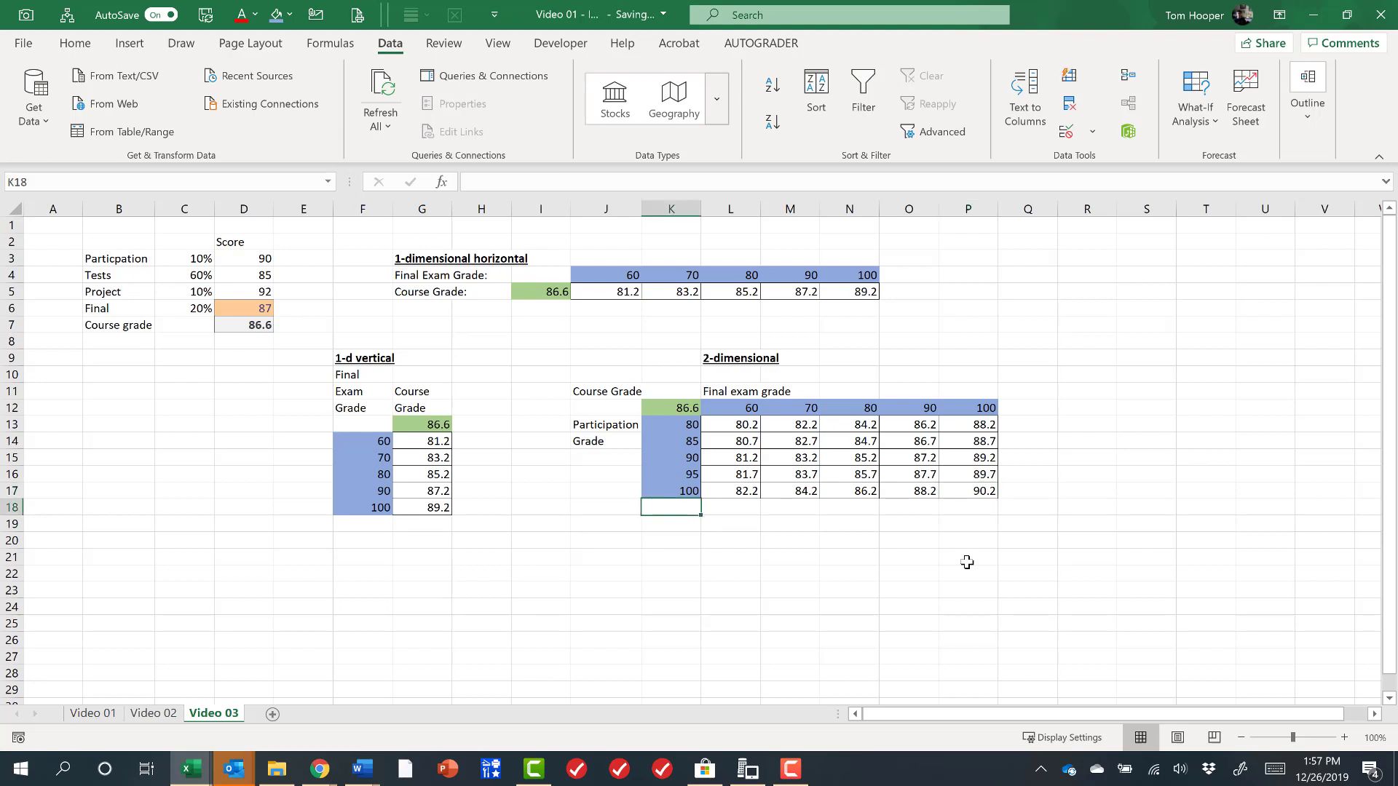
# Step: Review the horizontal, vertical and 2-dimensional data tables, and inspect the result formula in N15
pyautogui.click(509, 263)
pyautogui.moveTo(600, 273); pyautogui.dragTo(877, 290)
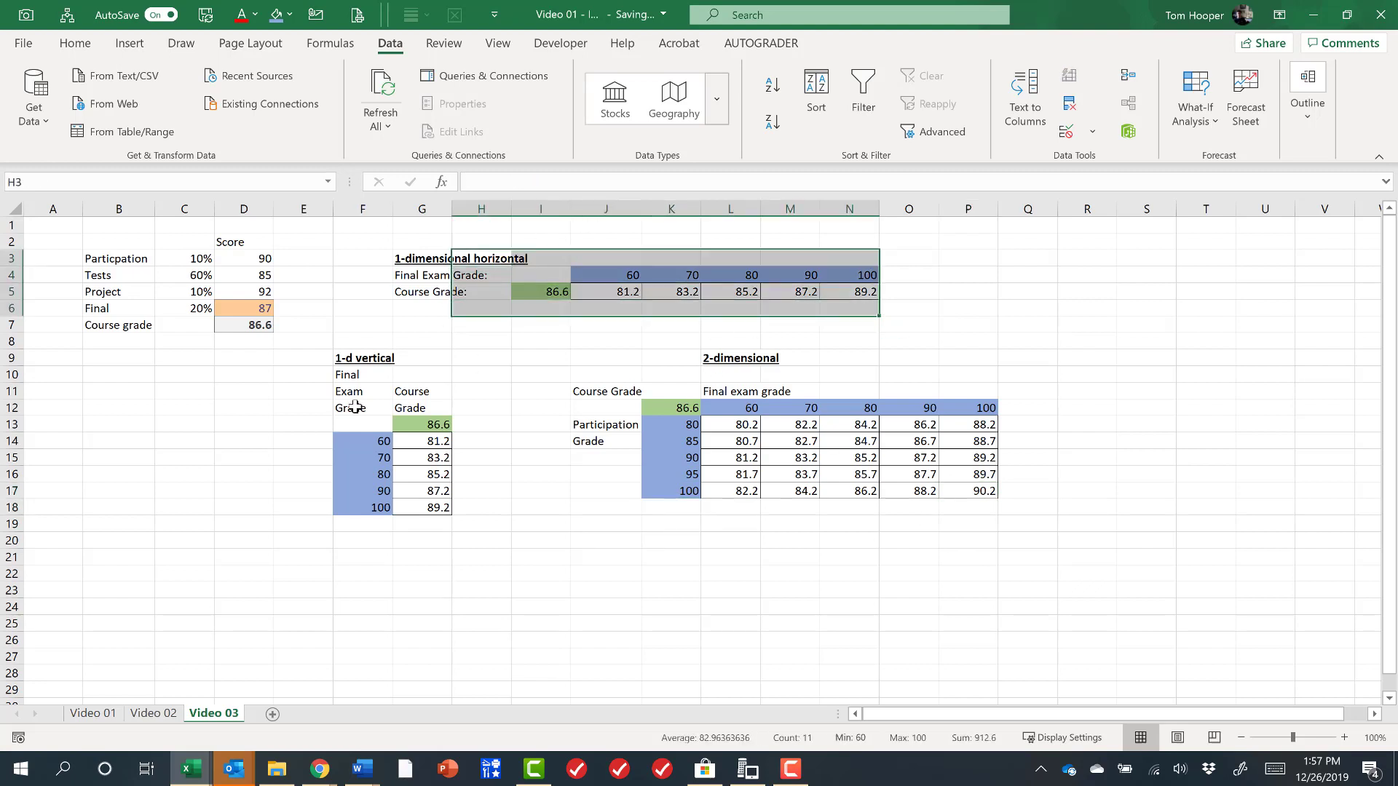
pyautogui.moveTo(354, 408); pyautogui.dragTo(408, 576)
pyautogui.moveTo(657, 396); pyautogui.dragTo(1070, 509)
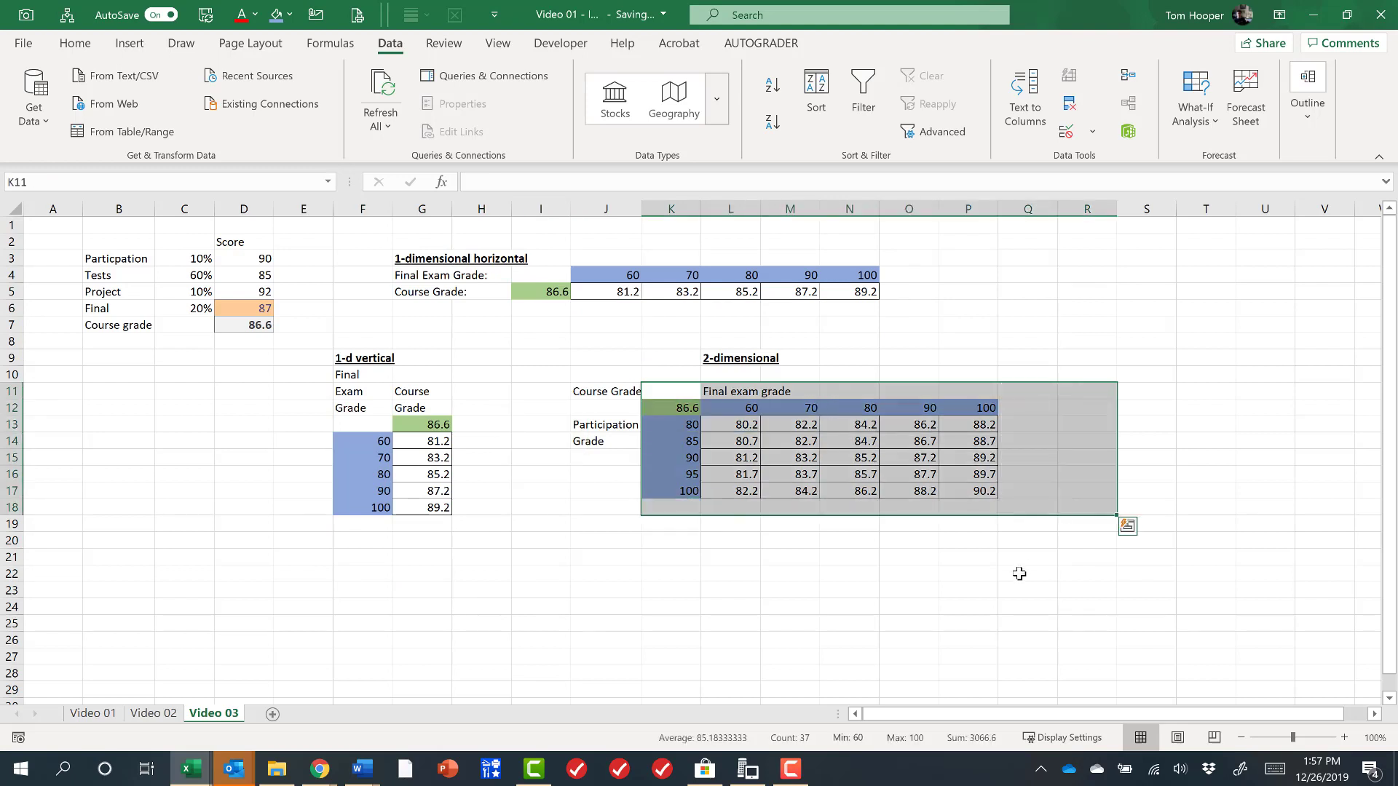
pyautogui.click(908, 616)
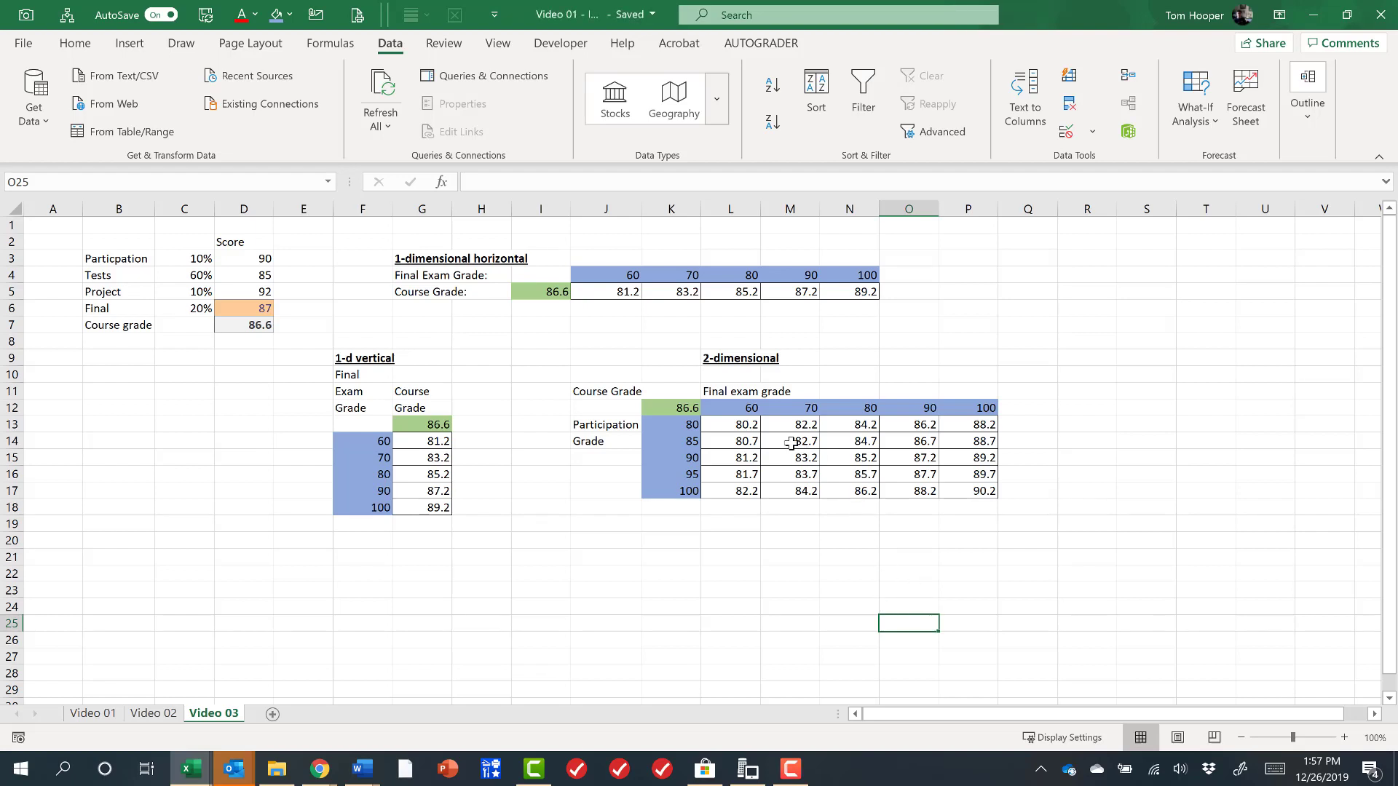
pyautogui.click(827, 465)
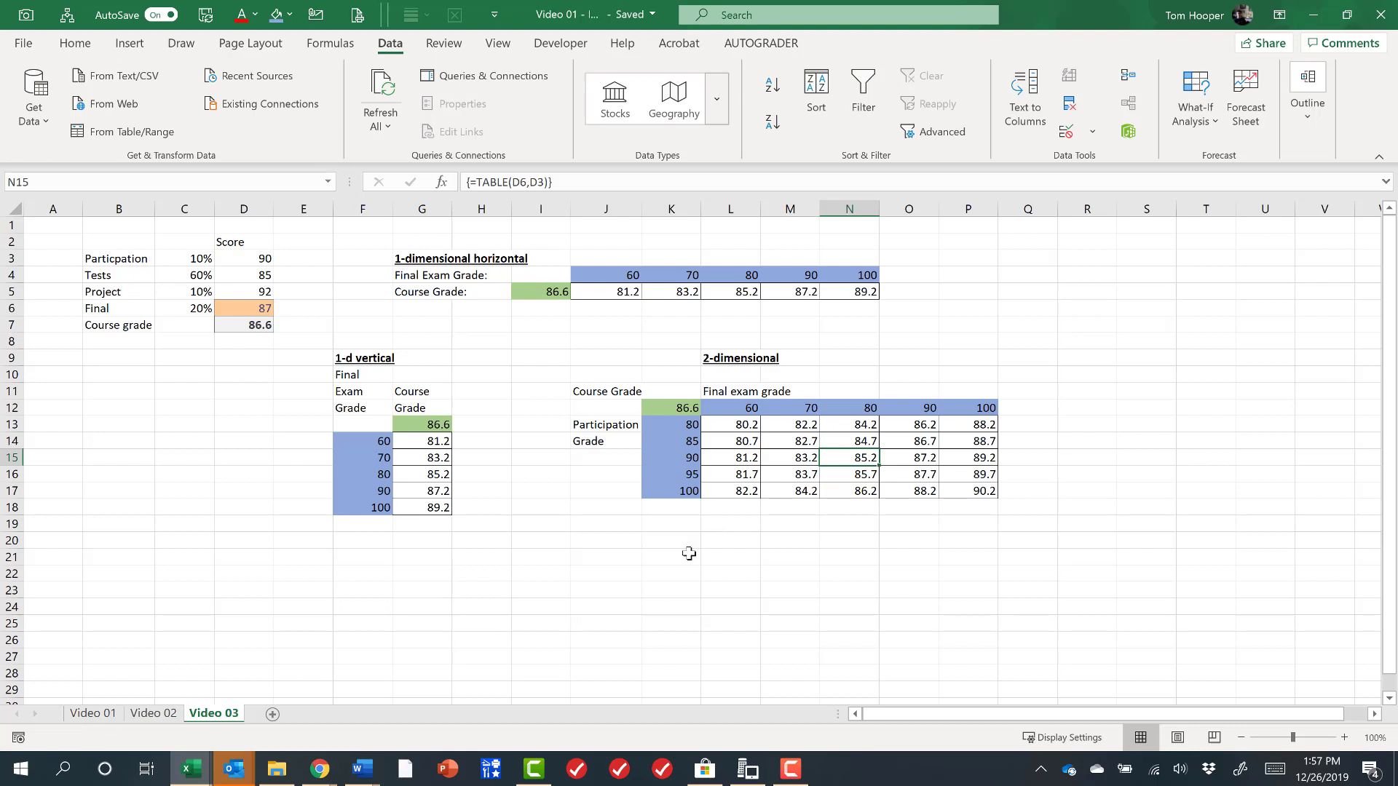
# Step: Enter a test value of 5 in J21 and clear the cell
pyautogui.click(630, 561)
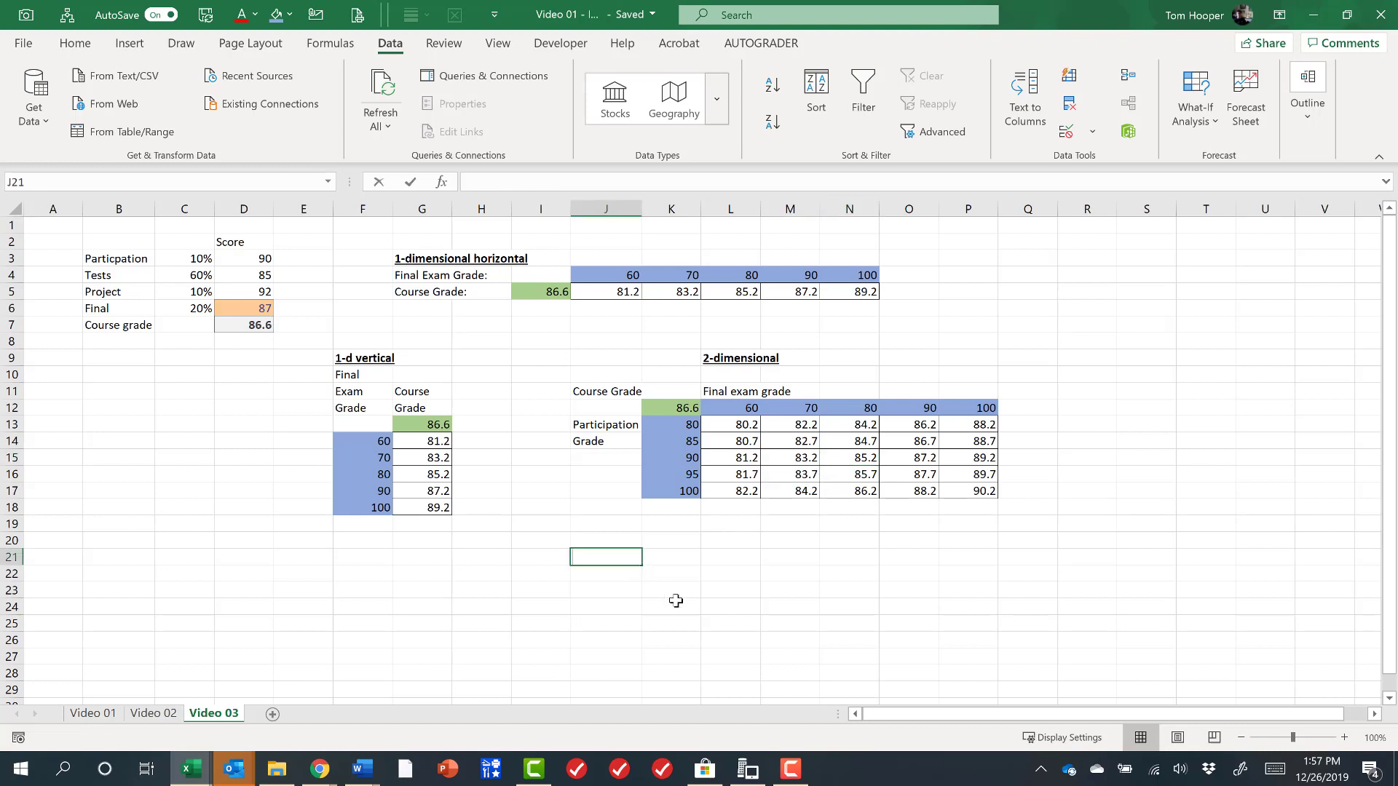
pyautogui.write('5')
pyautogui.press('Return')
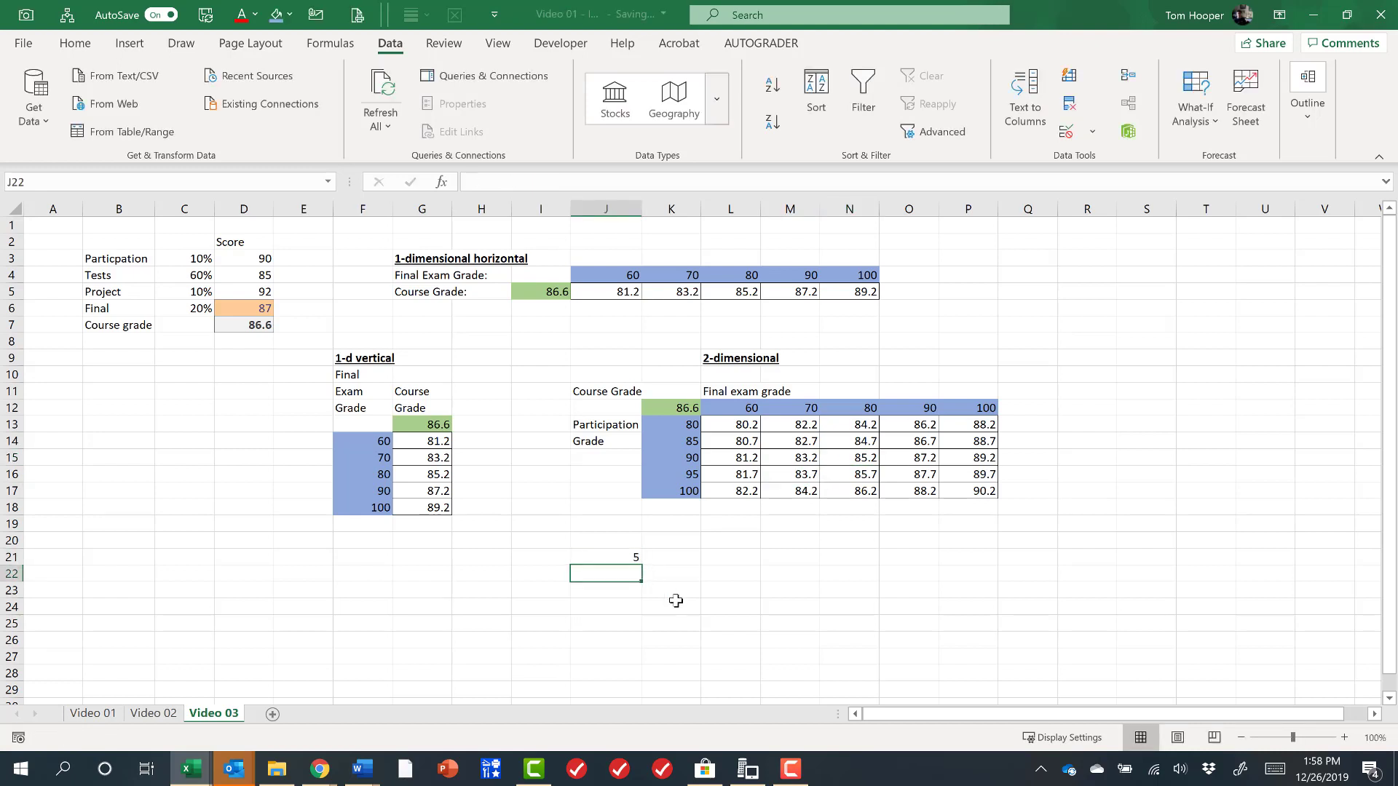
pyautogui.click(610, 556)
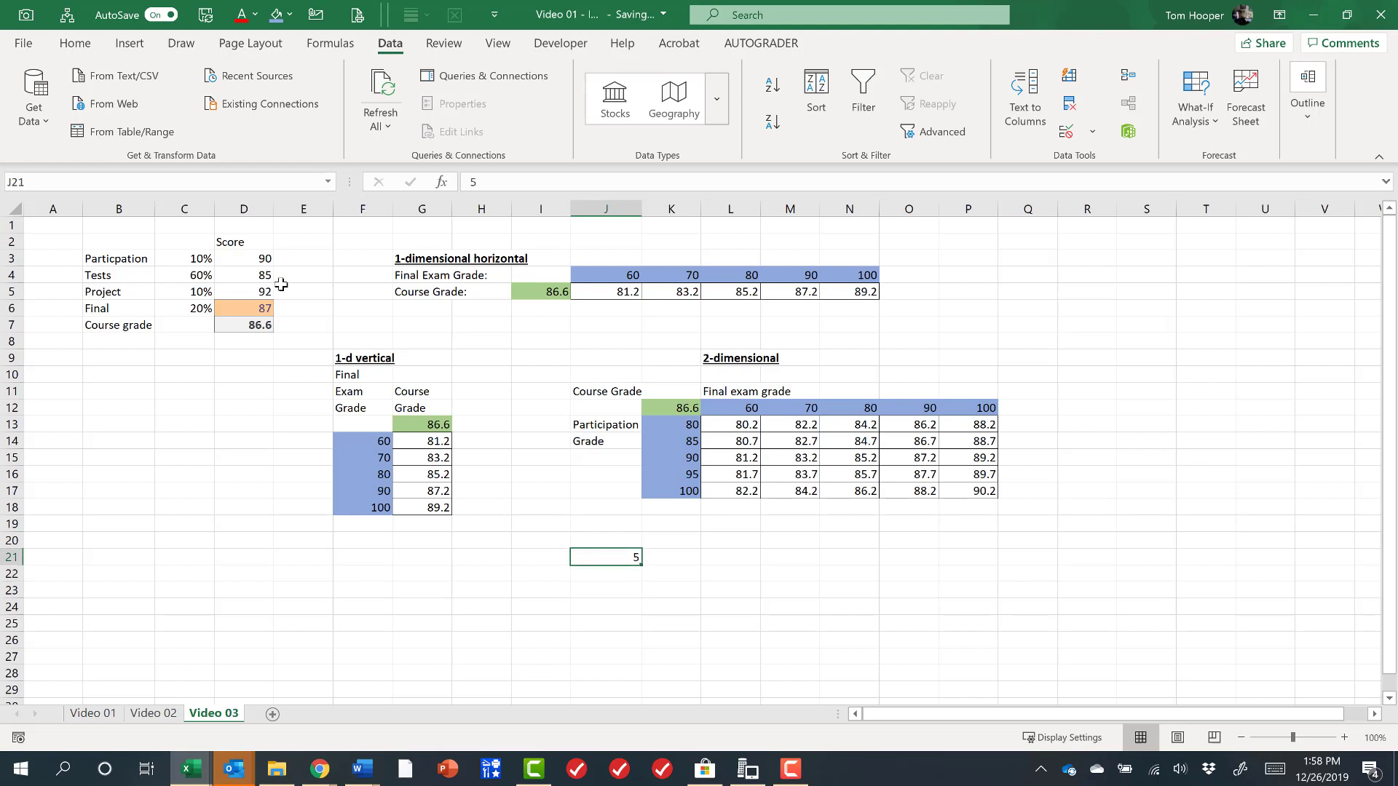
pyautogui.press('Delete')
# Step: Set the workbook calculation option to Automatic except for data tables
pyautogui.click(25, 44)
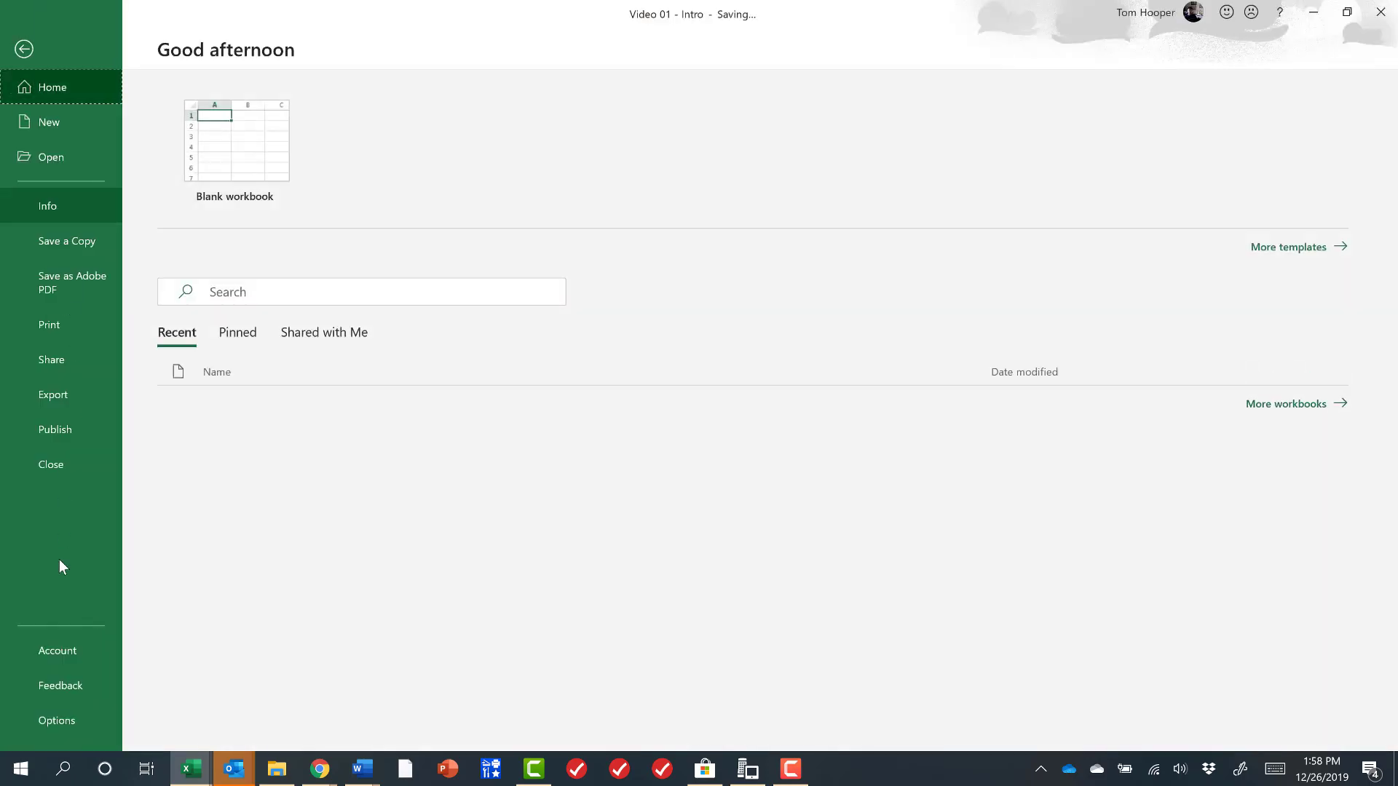
pyautogui.click(59, 719)
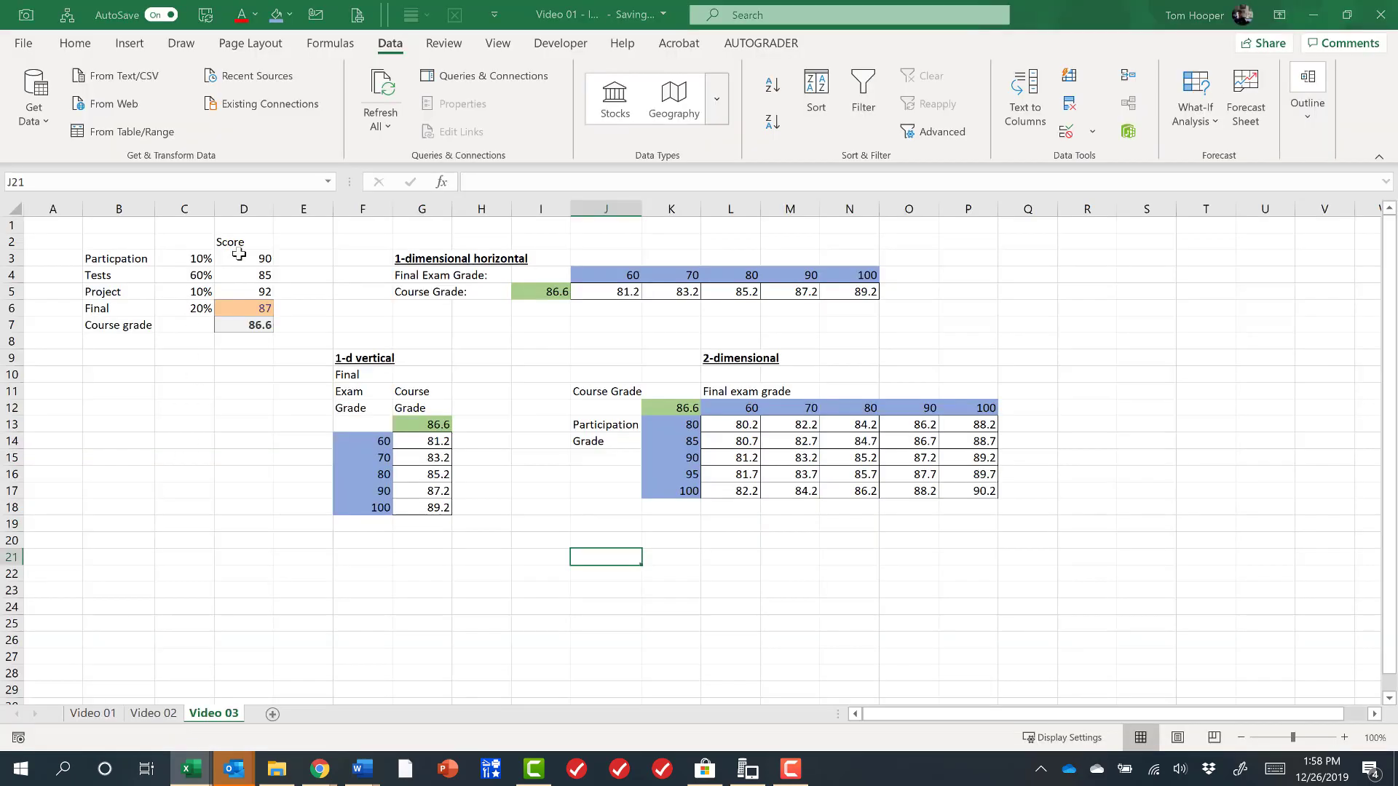
pyautogui.click(401, 146)
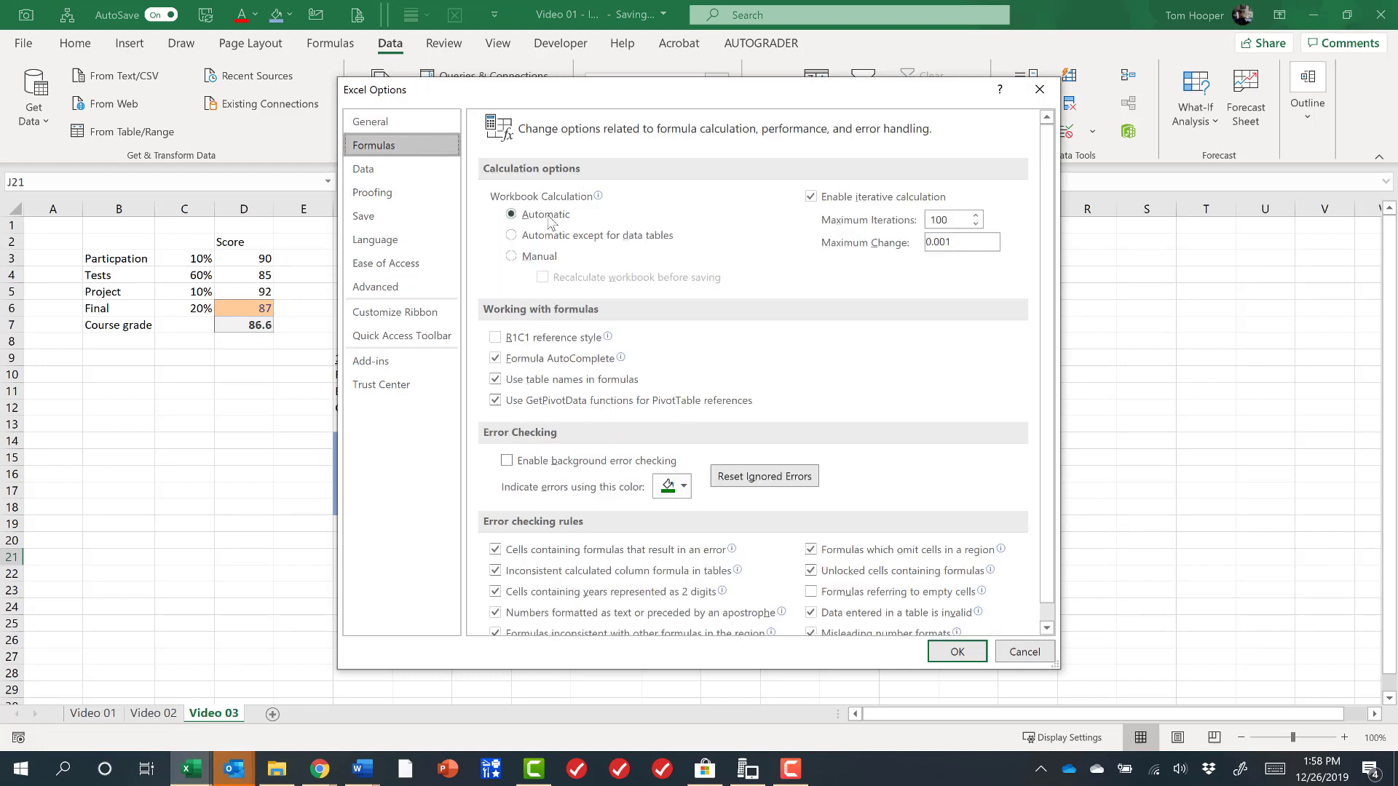
pyautogui.moveTo(552, 218)
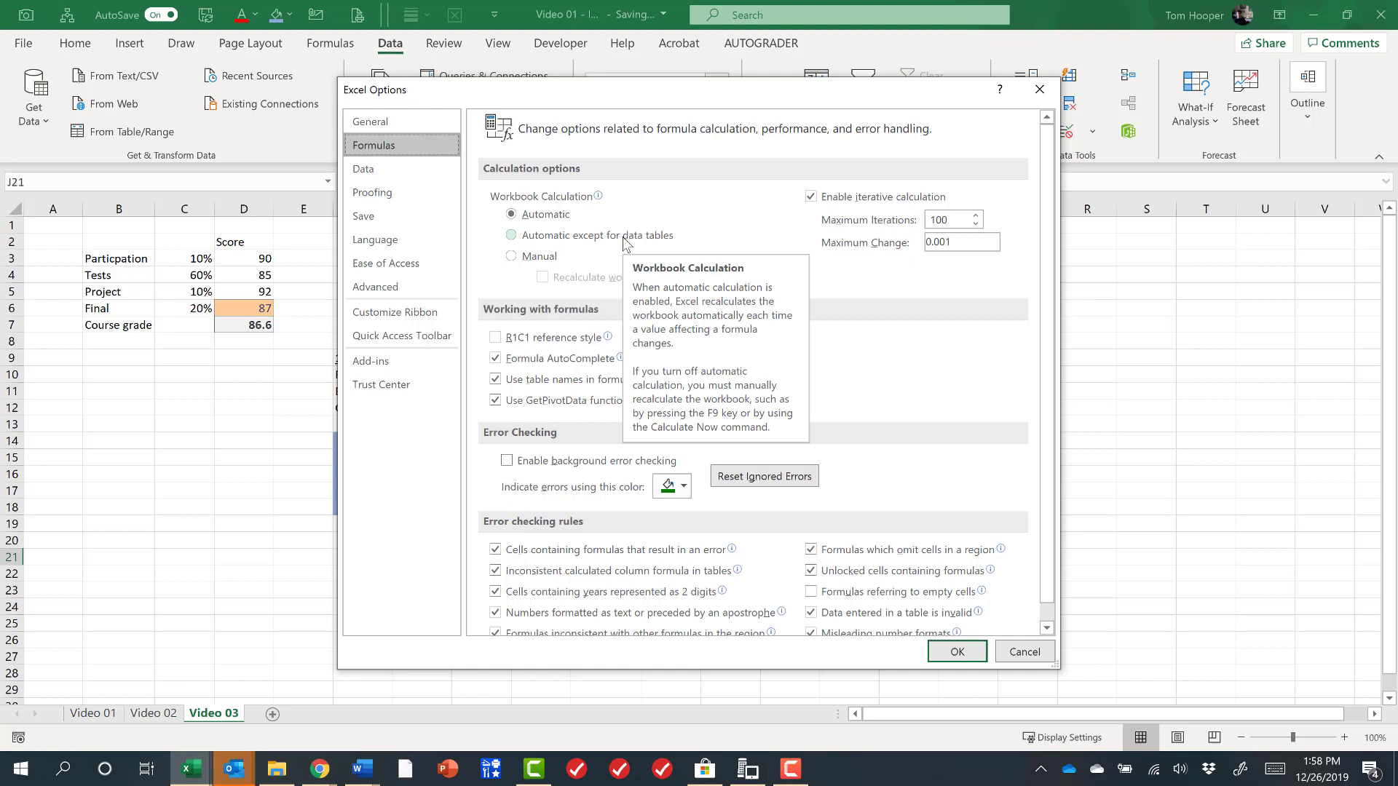
pyautogui.click(625, 242)
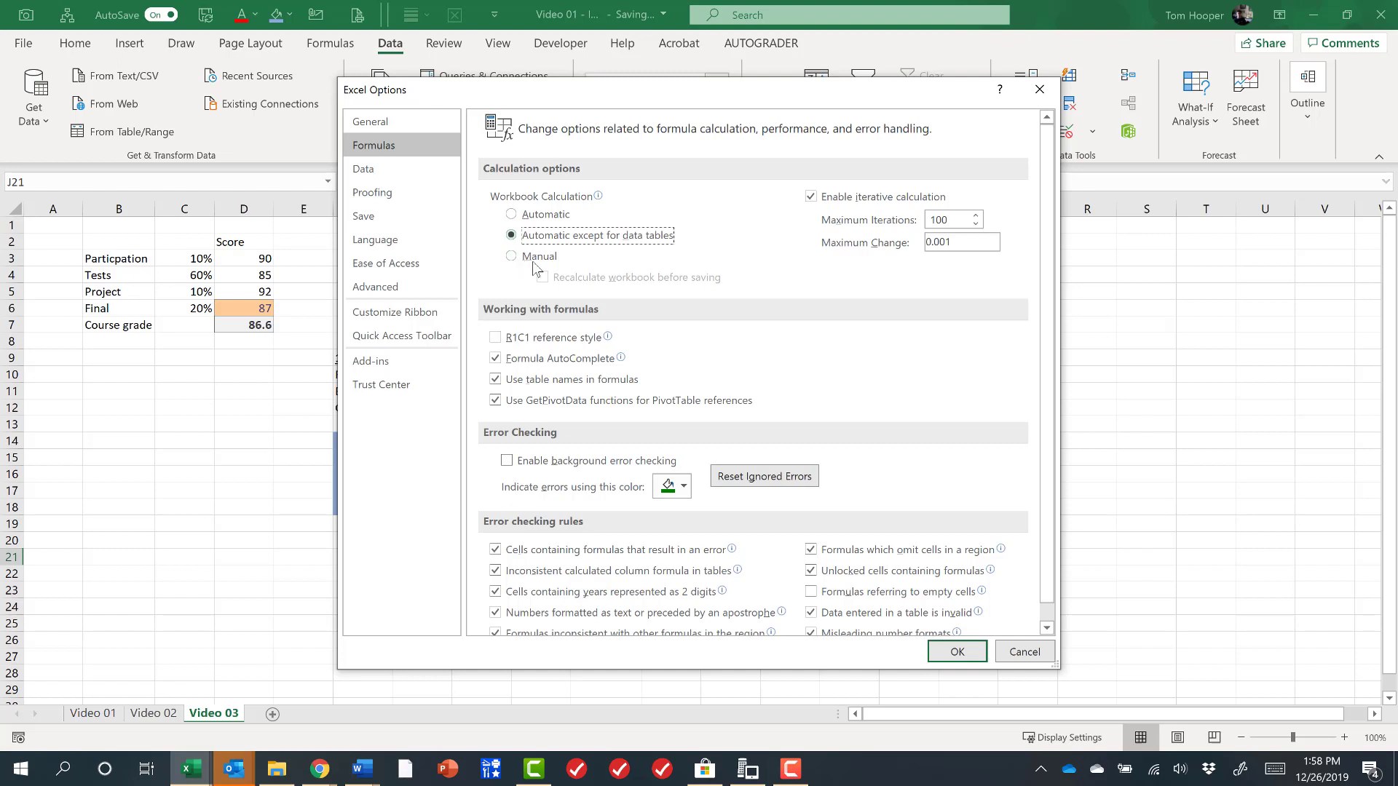
pyautogui.moveTo(538, 262)
pyautogui.click(968, 653)
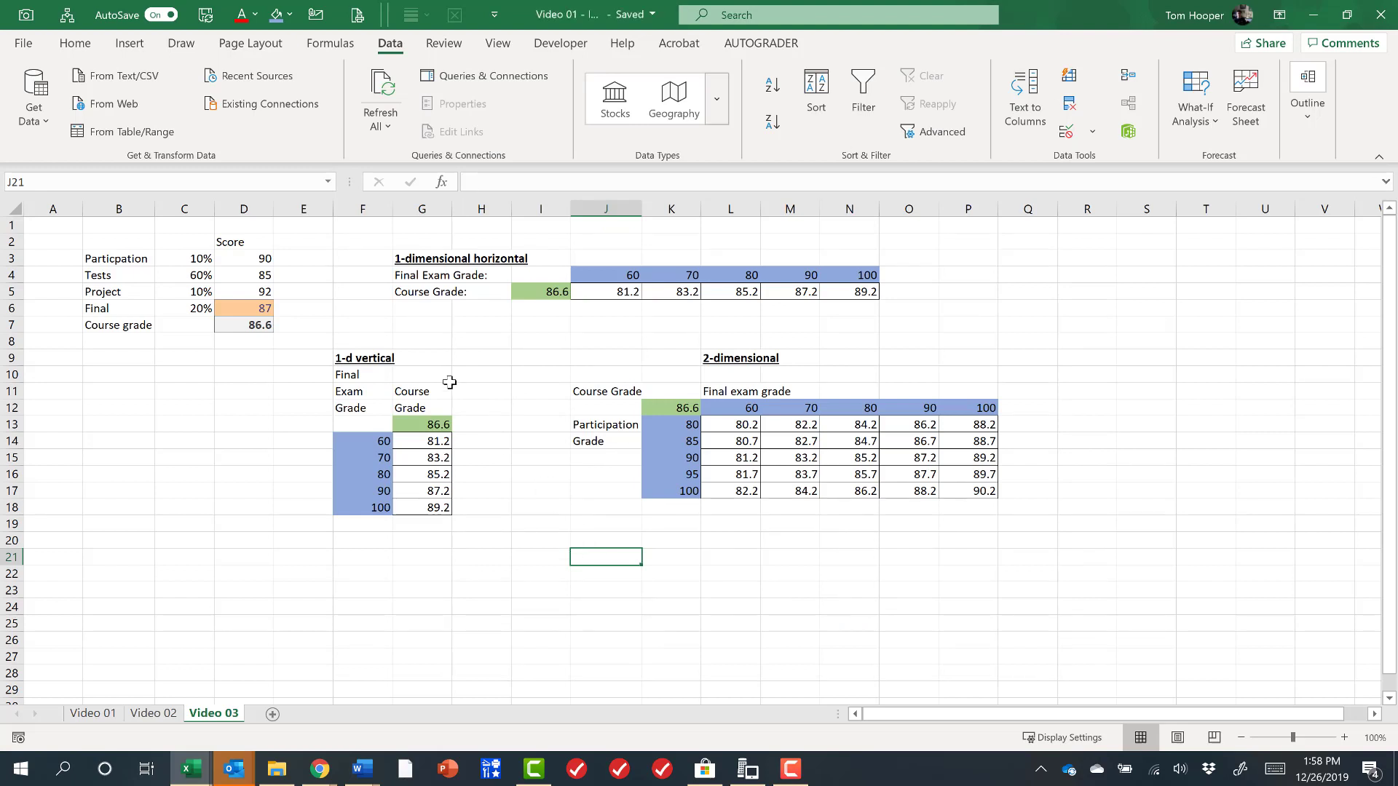
# Step: Change the Tests weight in C4 to 10% and the Project weight in C5 to 60%
pyautogui.click(190, 278)
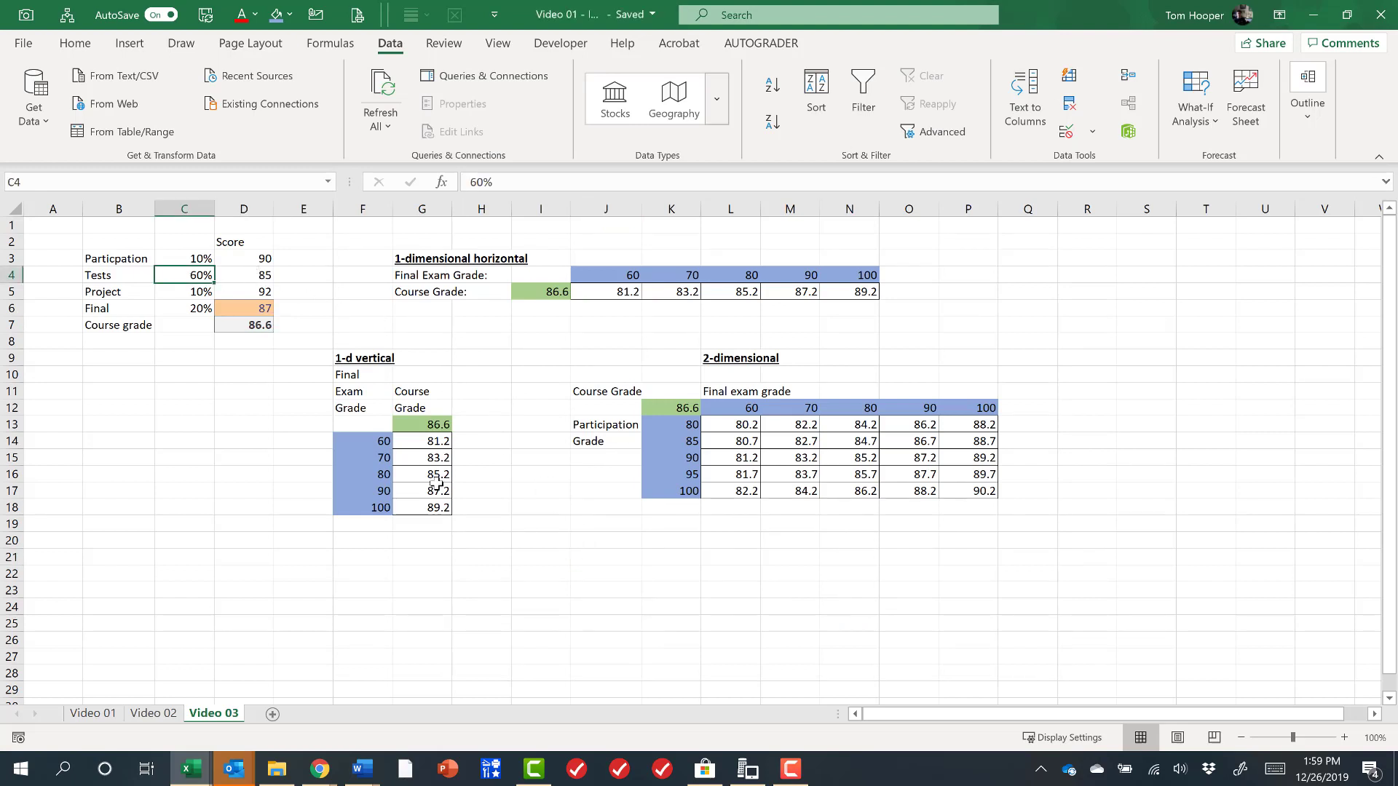
pyautogui.write('10')
pyautogui.press('Return')
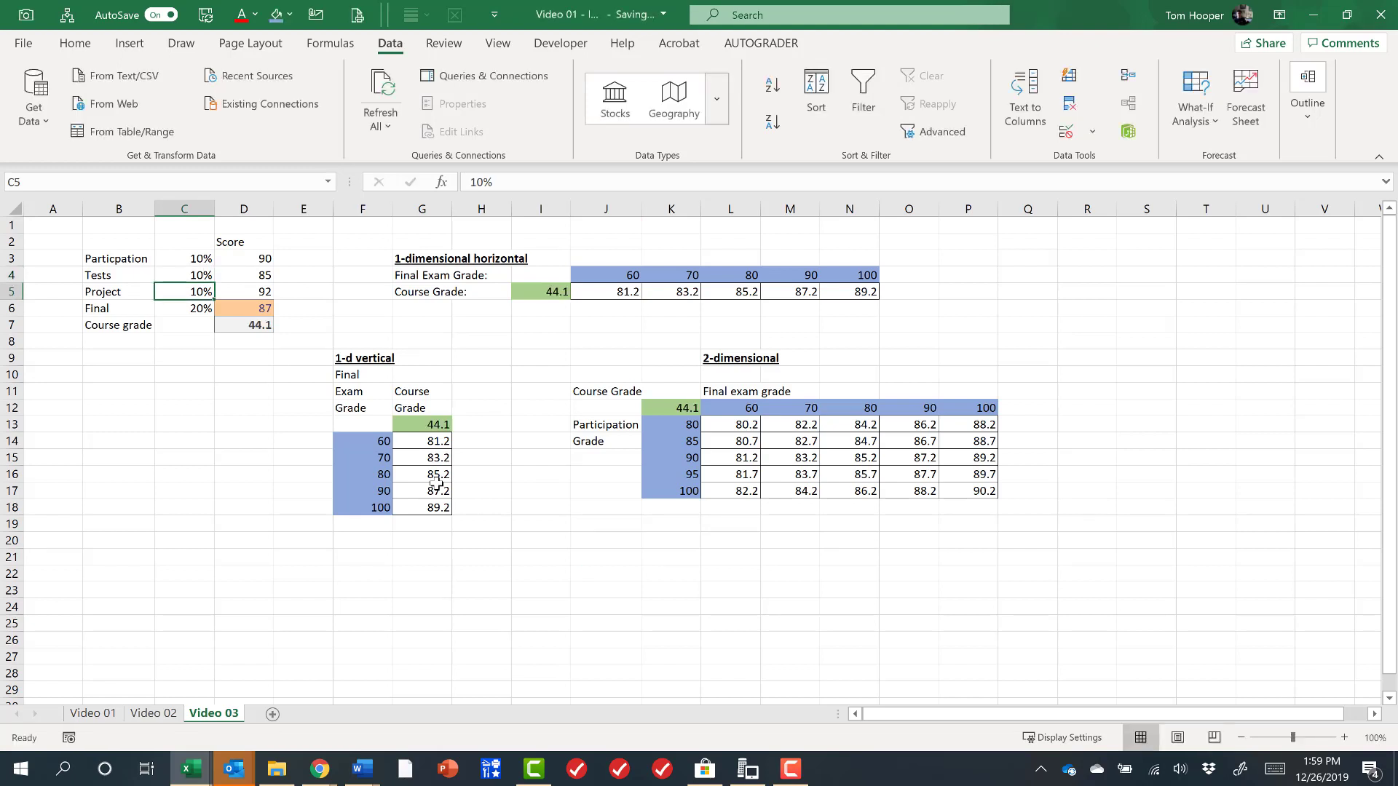
pyautogui.write('60')
pyautogui.press('Return')
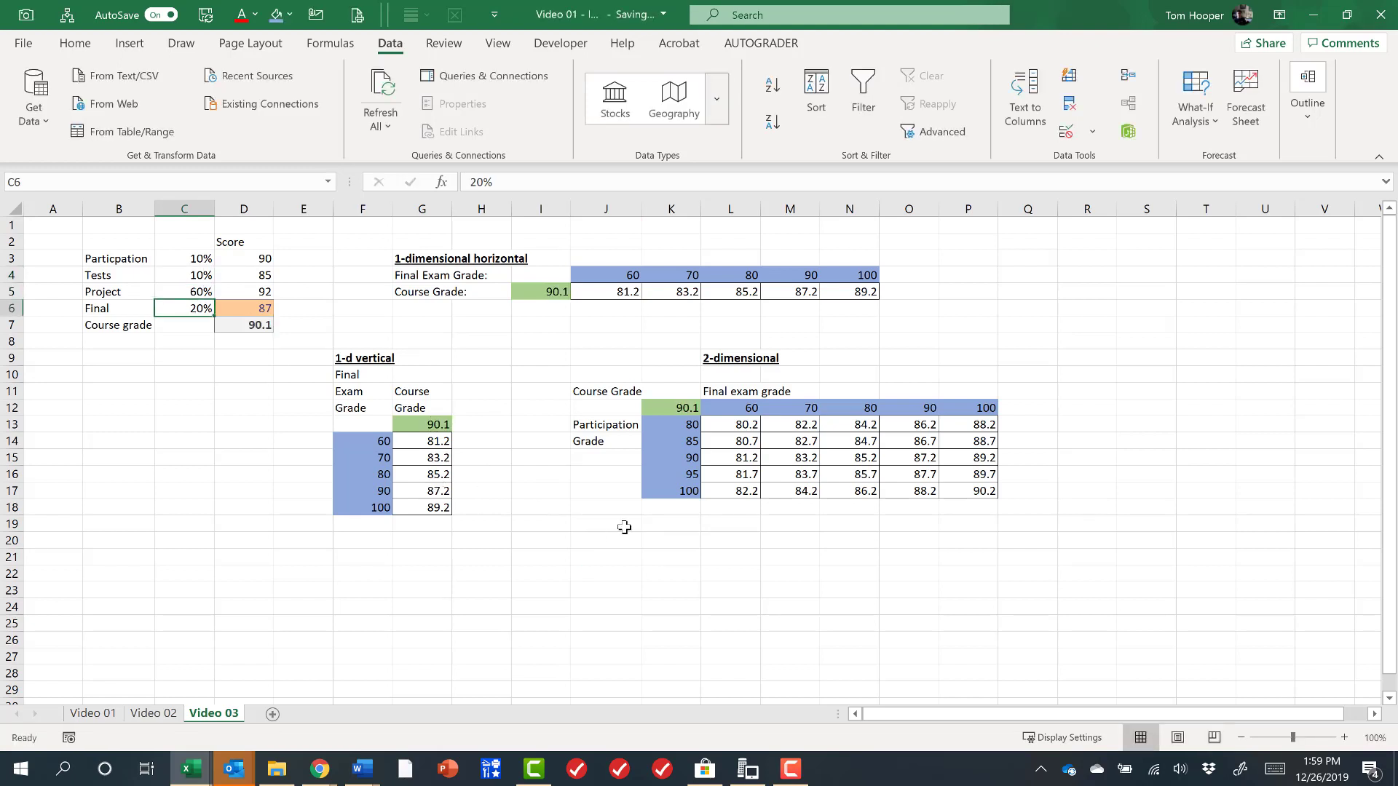
# Step: Compare the linked course grade cells with the results of all three data tables, and recalculate the workbook manually
pyautogui.click(435, 421)
pyautogui.click(531, 292)
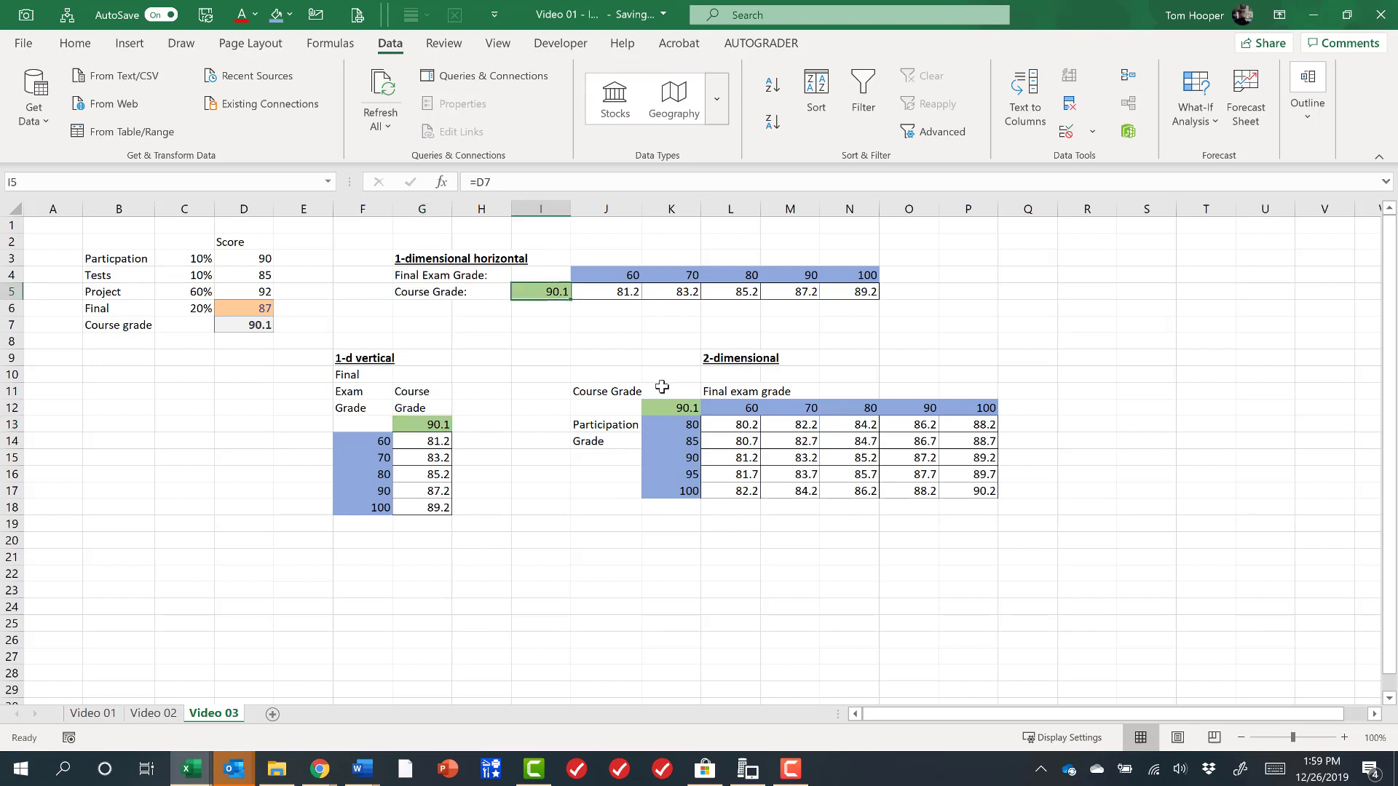
pyautogui.click(672, 407)
pyautogui.moveTo(742, 432); pyautogui.dragTo(958, 493)
pyautogui.moveTo(623, 292); pyautogui.dragTo(828, 292)
pyautogui.moveTo(431, 440); pyautogui.dragTo(437, 510)
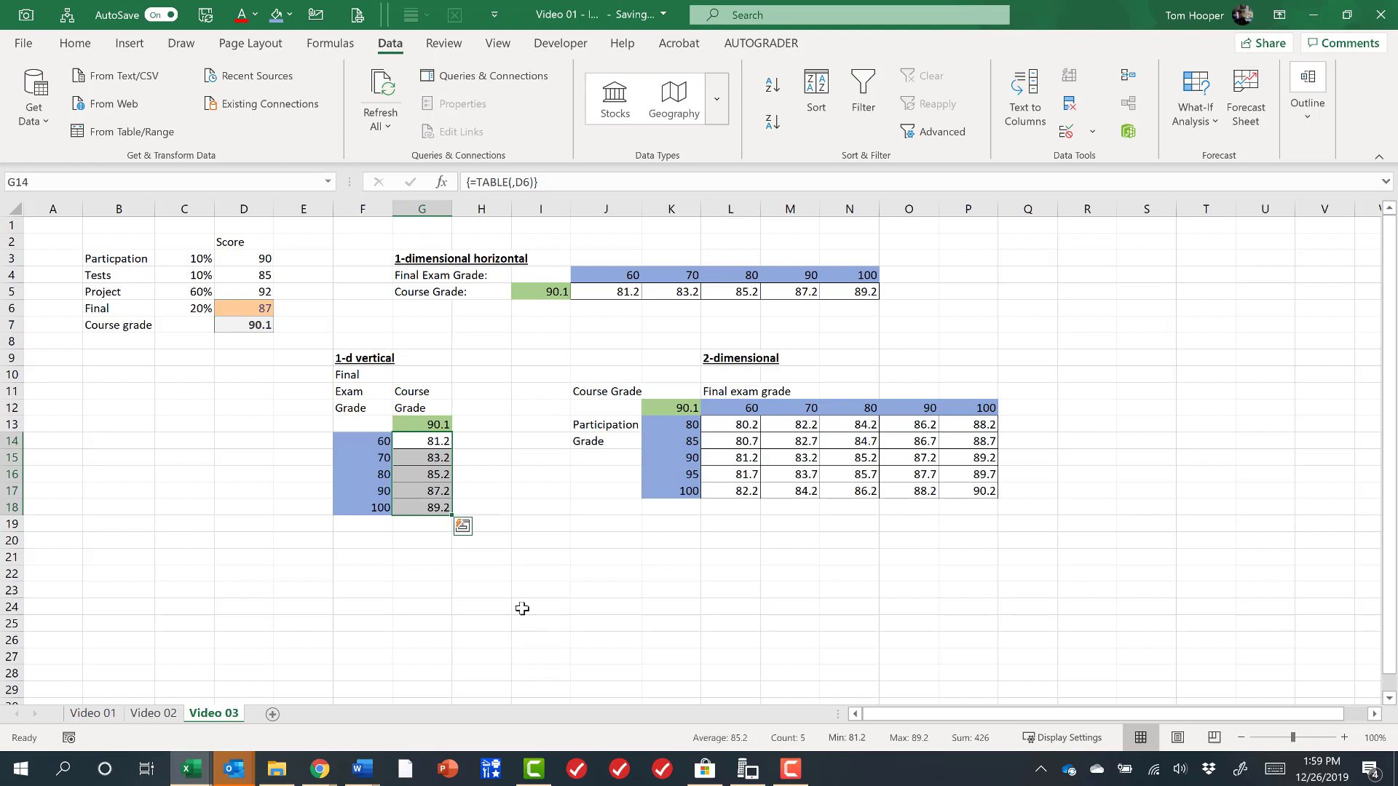
pyautogui.click(267, 358)
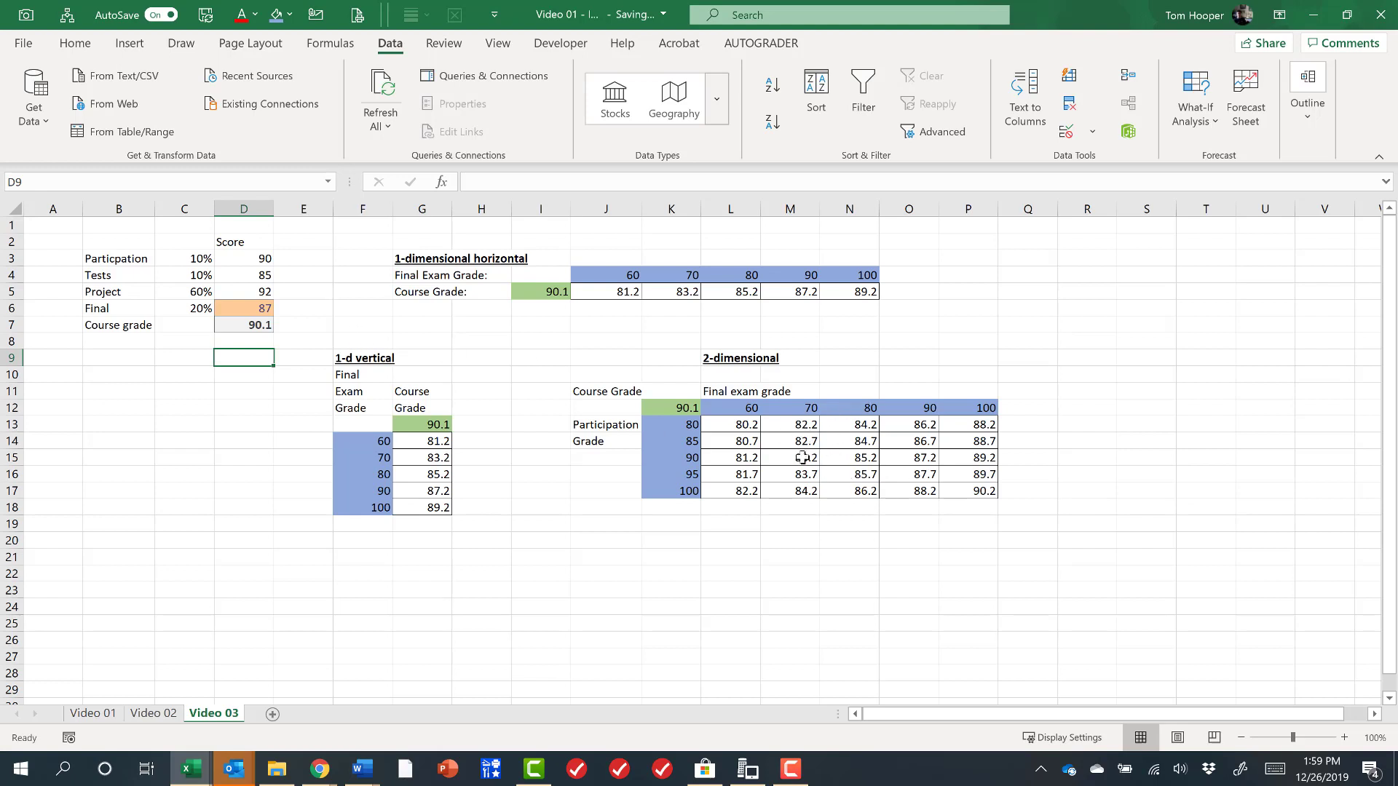
pyautogui.press('F9')
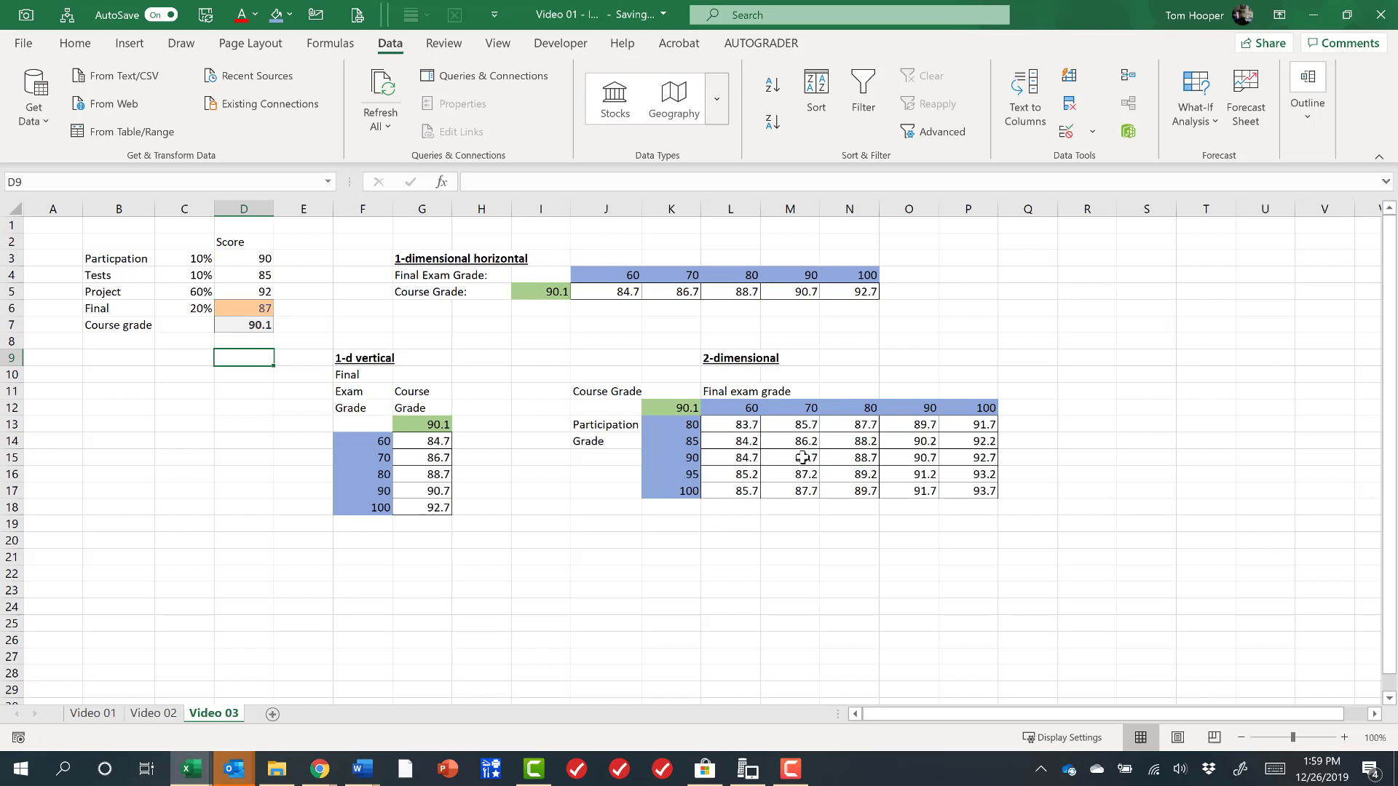
# Step: Set the workbook calculation option back to Automatic
pyautogui.click(24, 44)
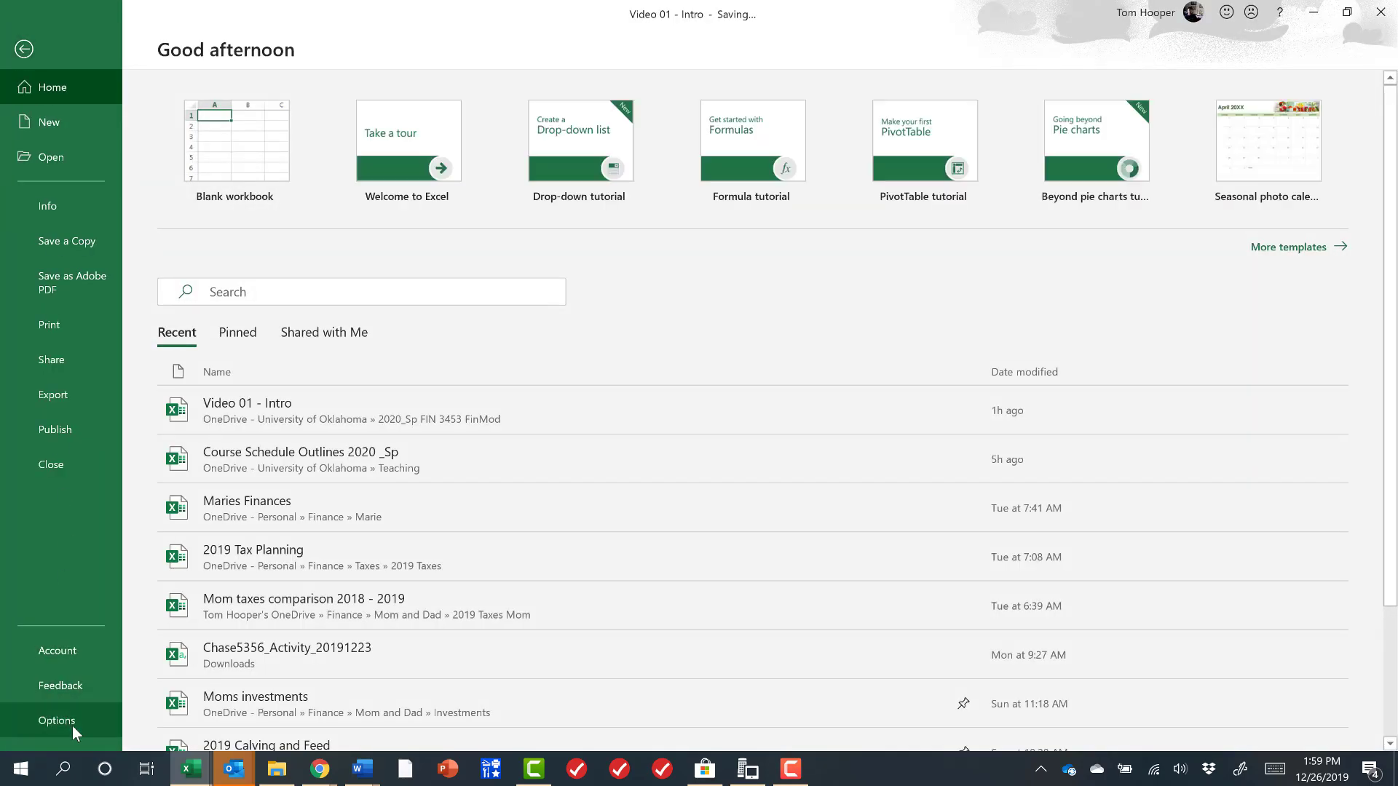
pyautogui.click(72, 726)
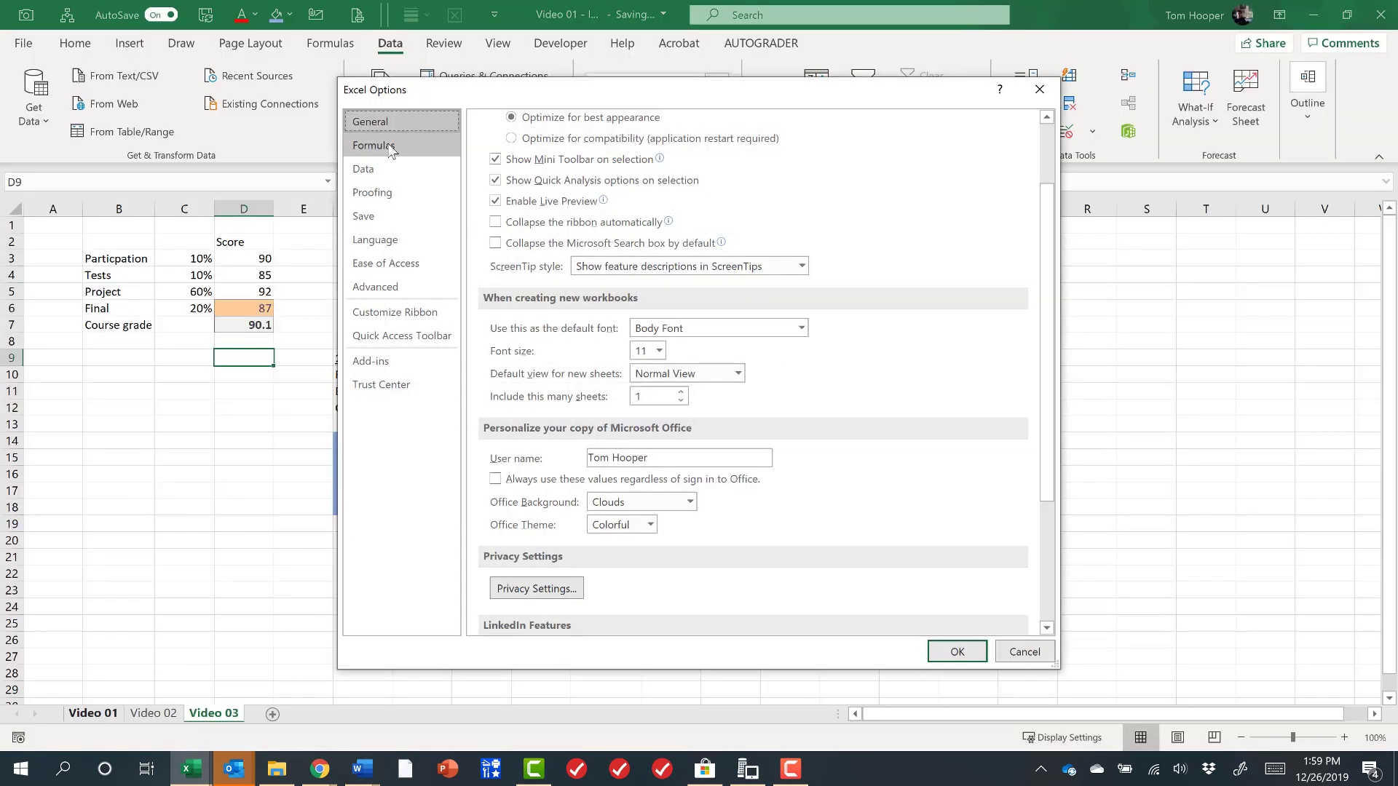
pyautogui.click(391, 148)
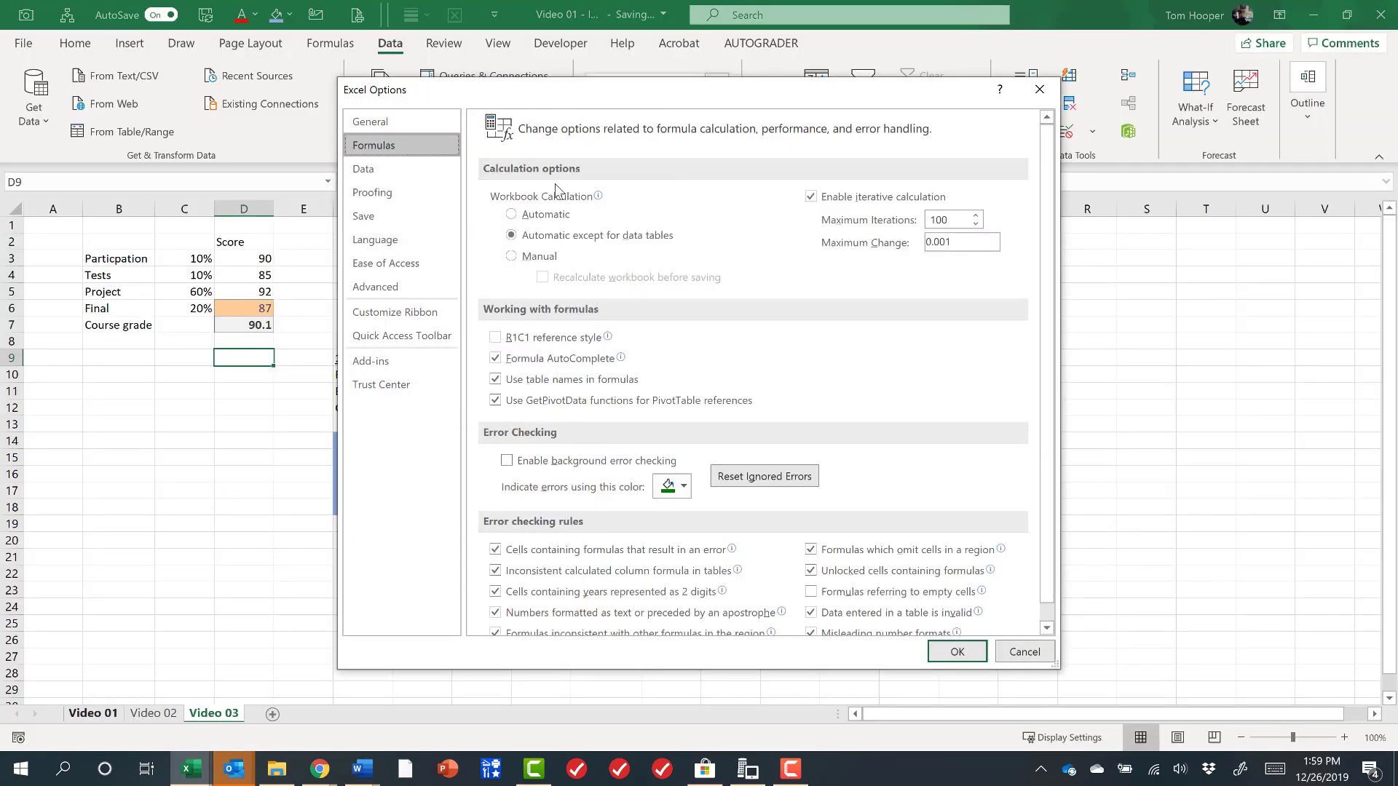
pyautogui.click(552, 218)
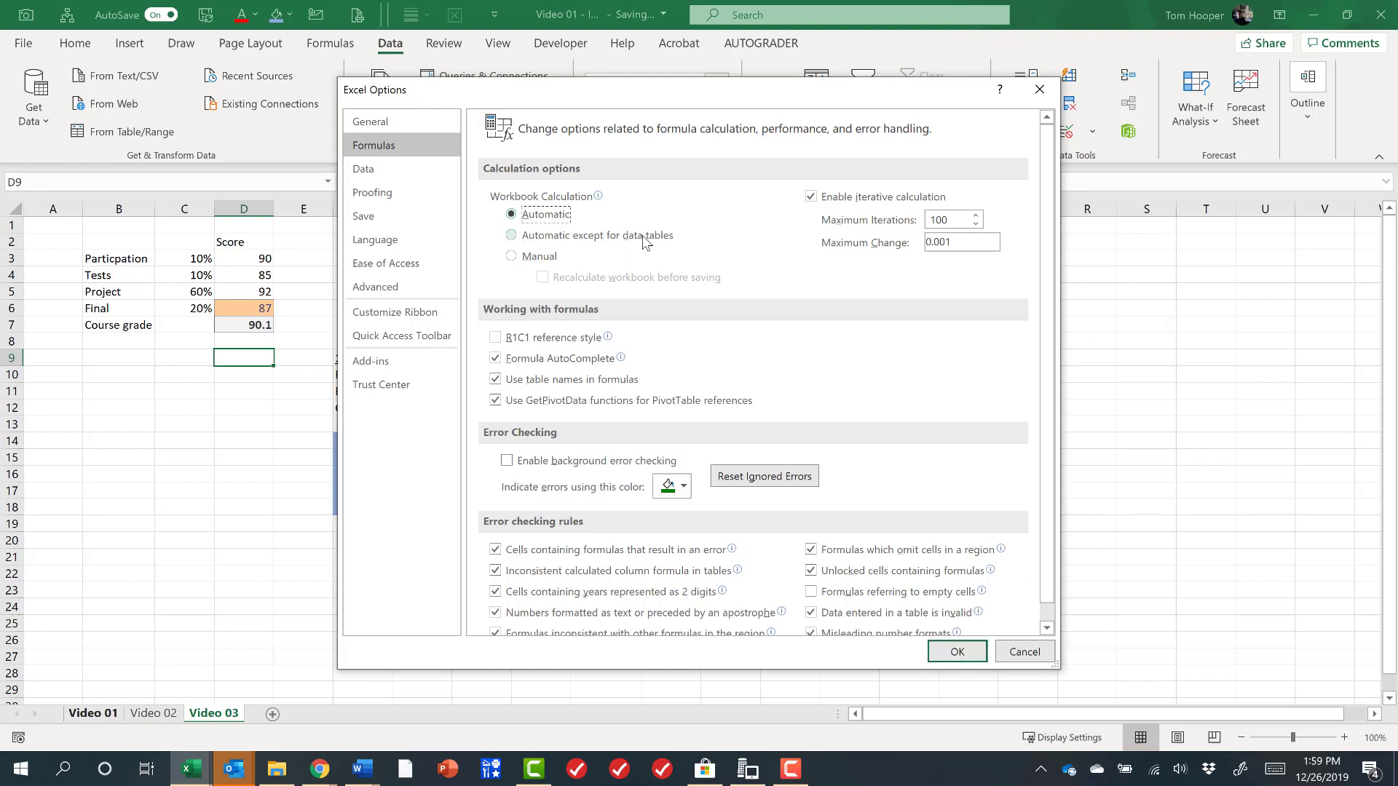
pyautogui.moveTo(645, 242)
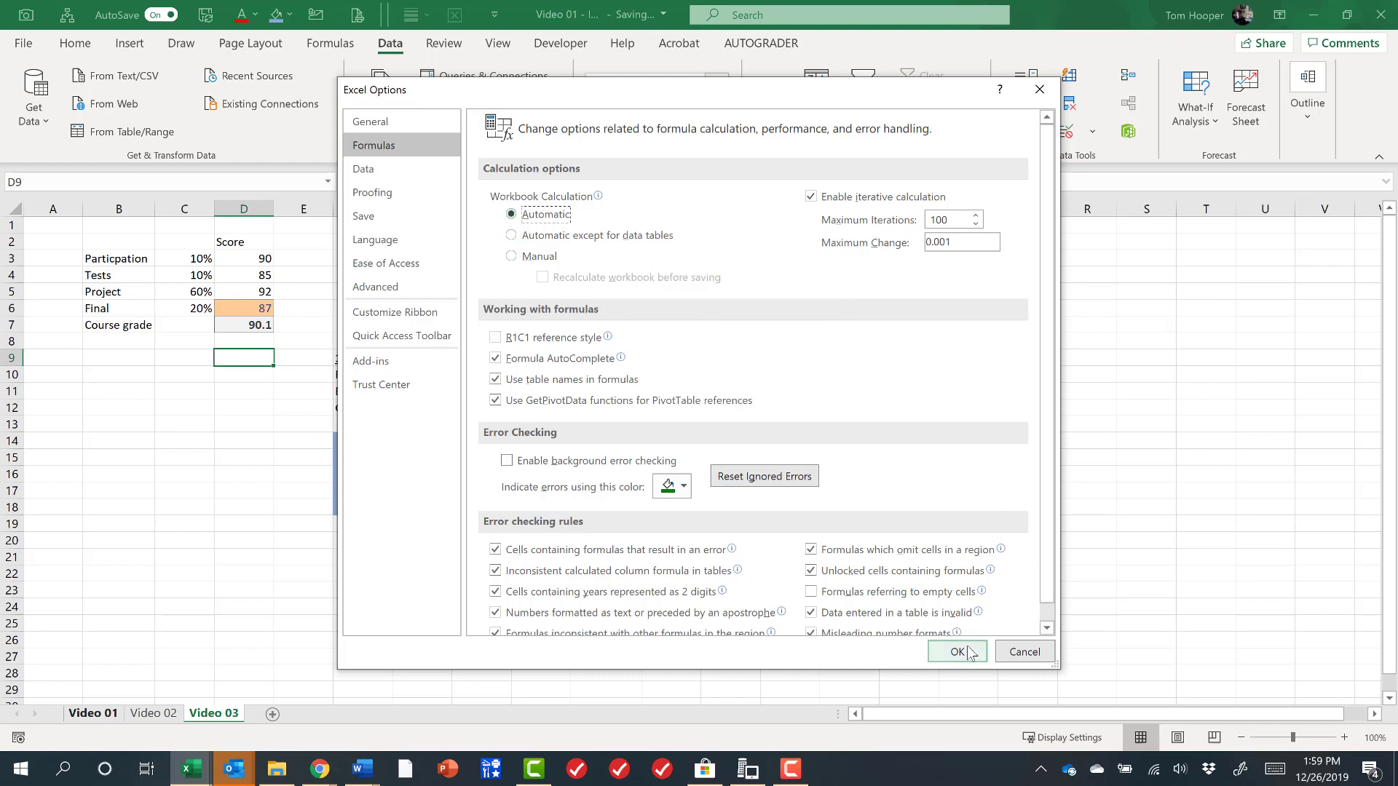
pyautogui.click(969, 652)
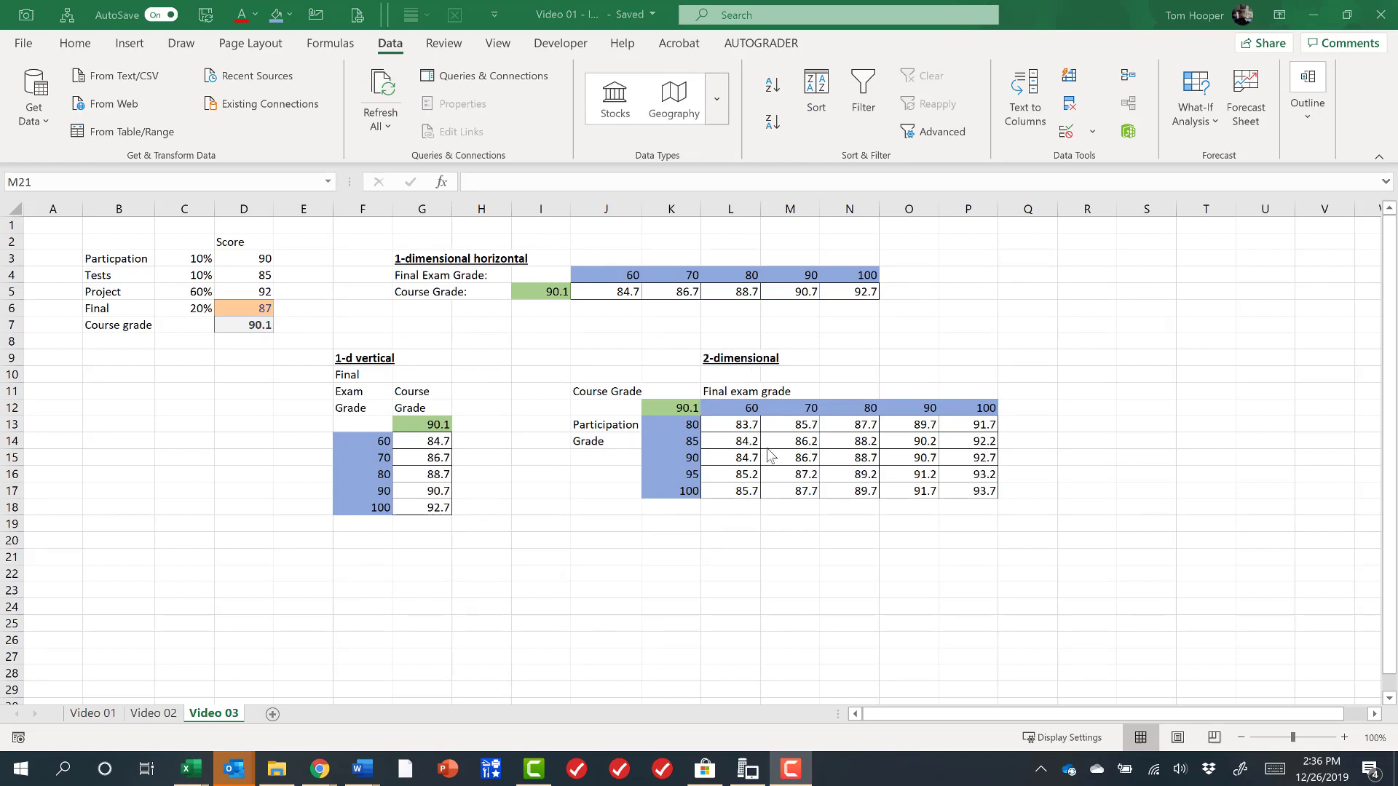
# Step: Check the course grade link cells K12, I5 and G13 of the three data tables
pyautogui.click(667, 408)
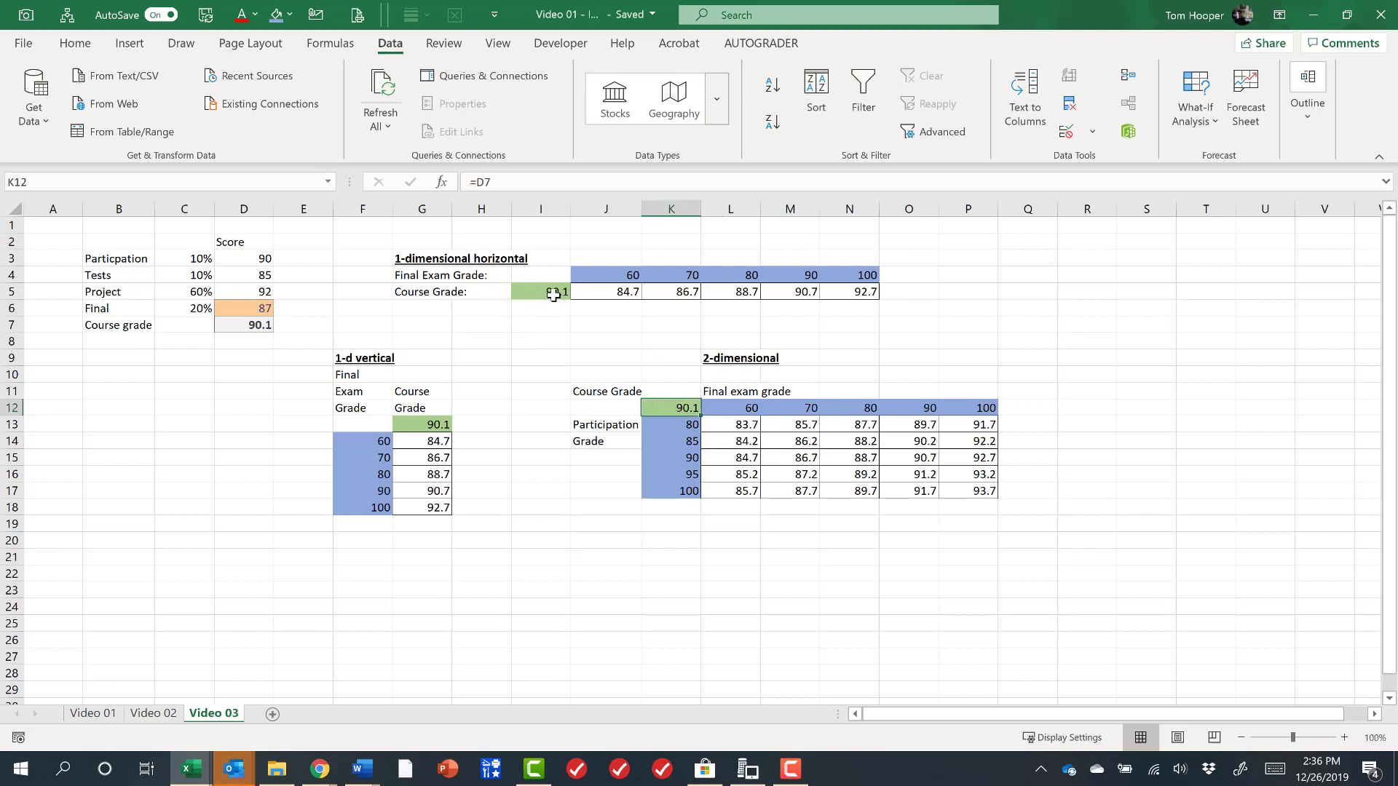
pyautogui.moveTo(554, 294); pyautogui.dragTo(547, 348)
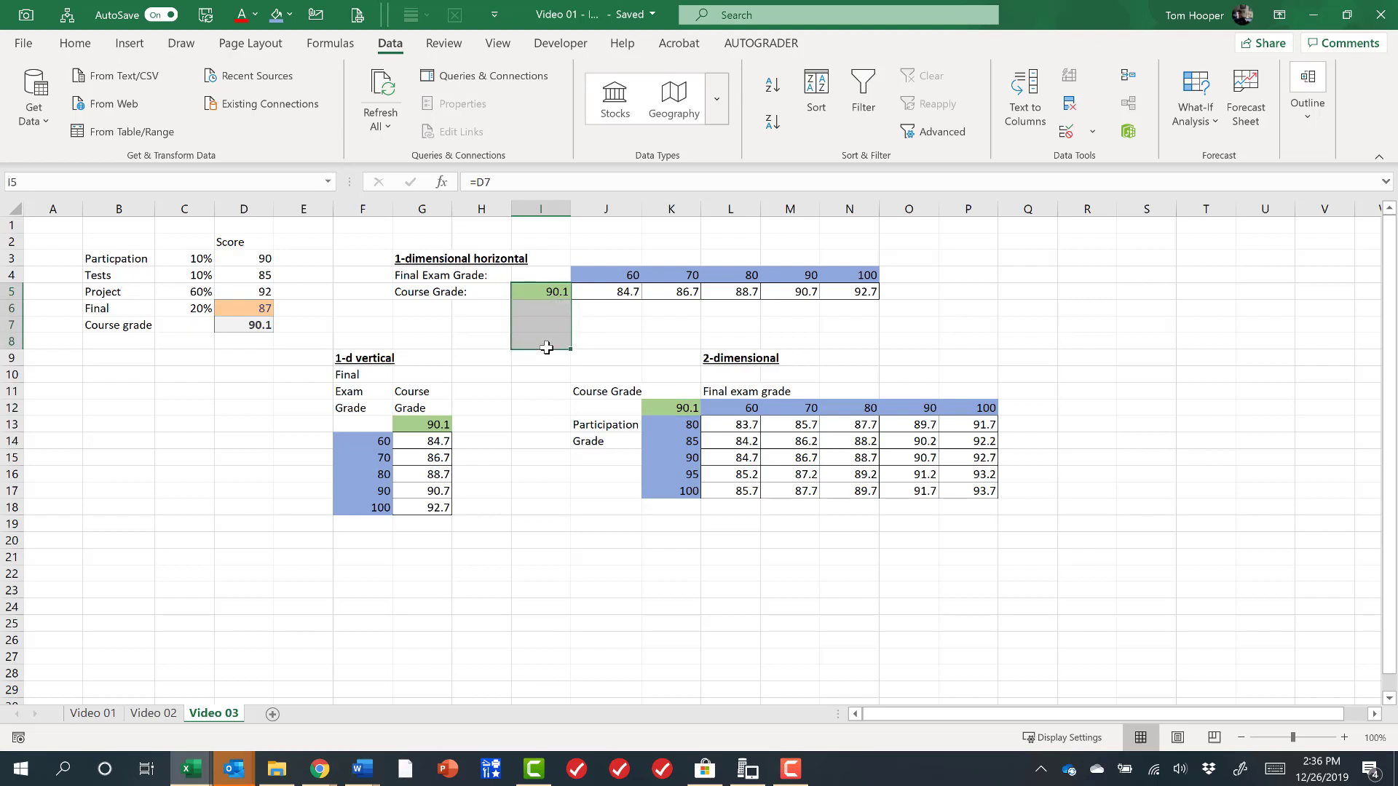
pyautogui.moveTo(440, 425)
pyautogui.mouseDown()
pyautogui.moveTo(524, 424)
pyautogui.moveTo(436, 424)
pyautogui.mouseUp()
# Step: Label B8 as Min and calculate the lowest score in D8 with a MIN formula over D3:D6
pyautogui.click(130, 341)
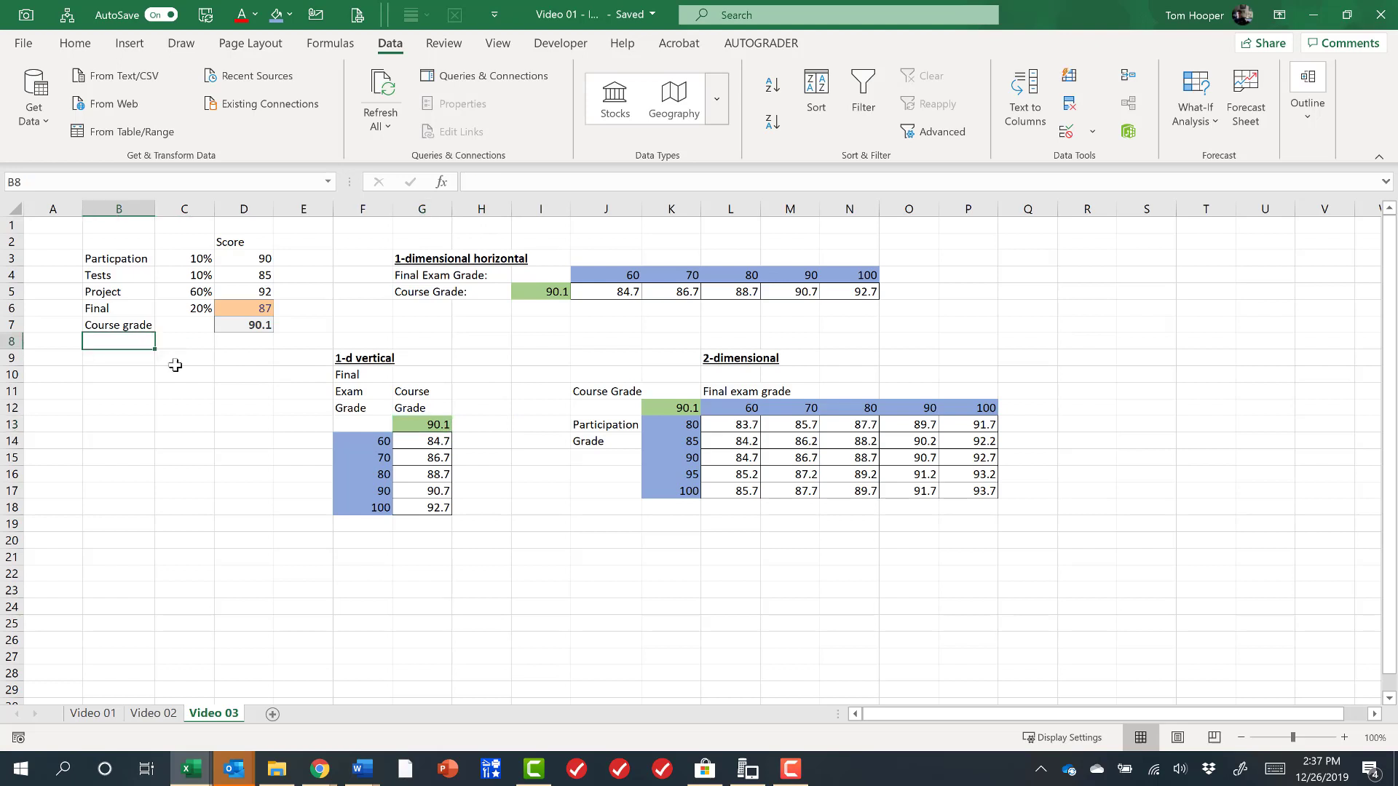
pyautogui.write('Min')
pyautogui.press('Tab')
pyautogui.press('Tab')
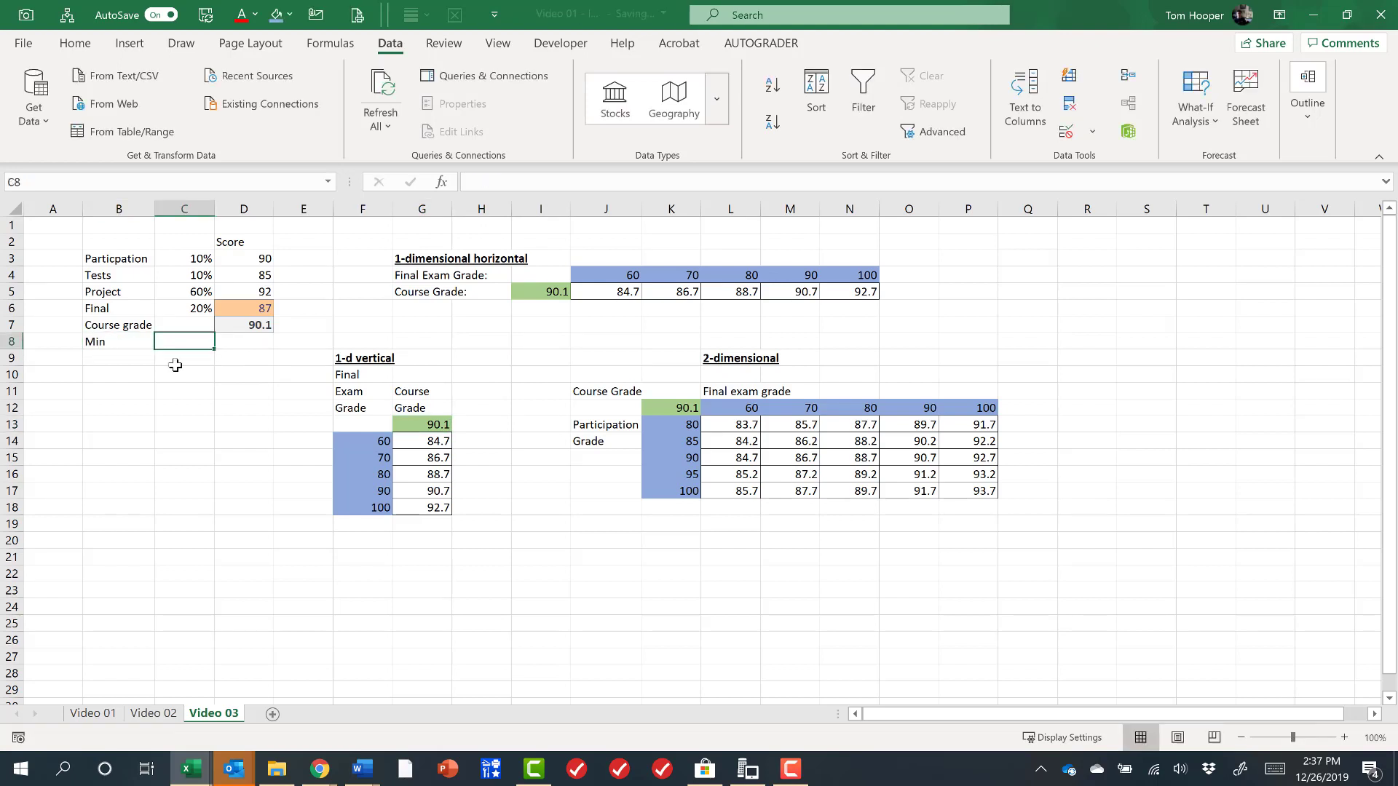
pyautogui.write('=min(')
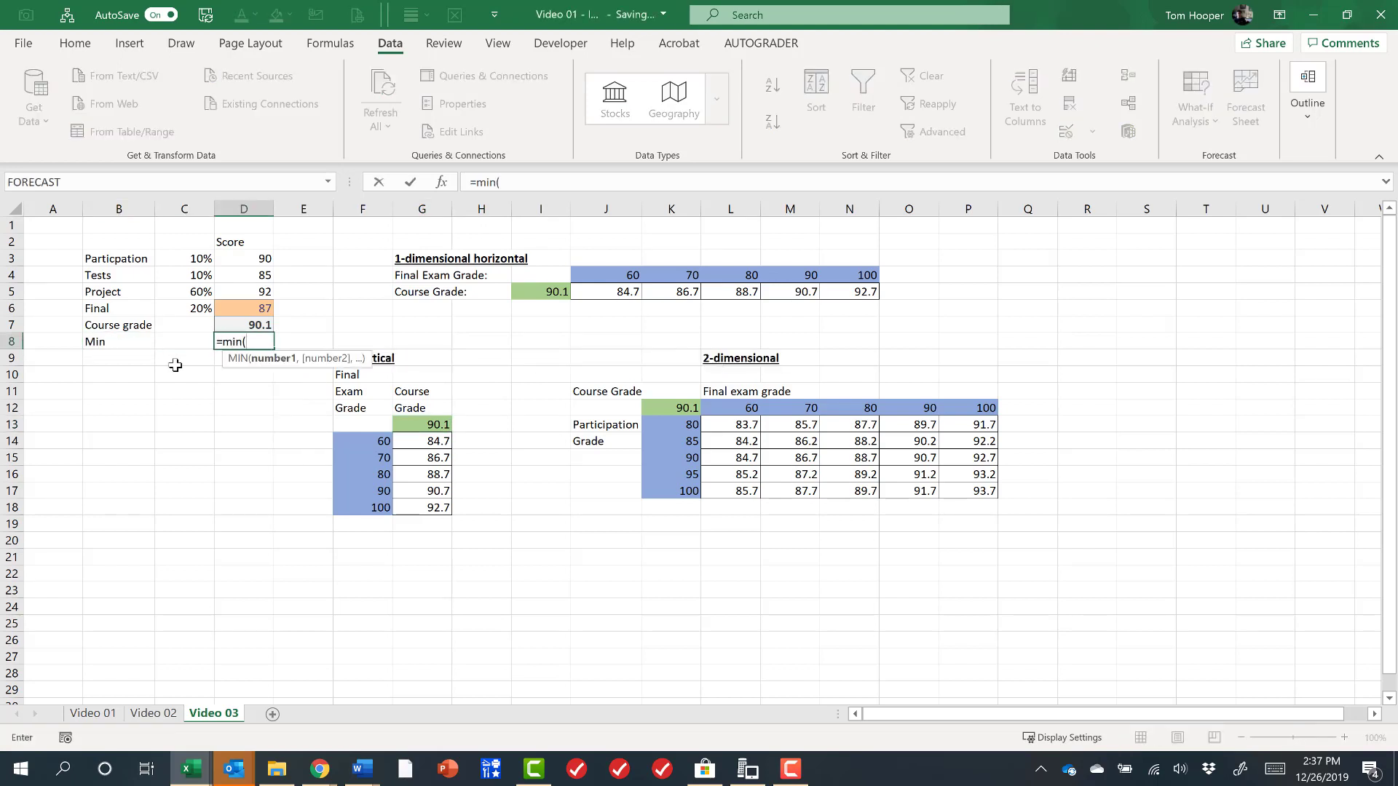
pyautogui.press('Up')
pyautogui.press('Up')
pyautogui.hotkey('shift', 'Up')
pyautogui.hotkey('shift', 'Up')
pyautogui.hotkey('shift', 'Up')
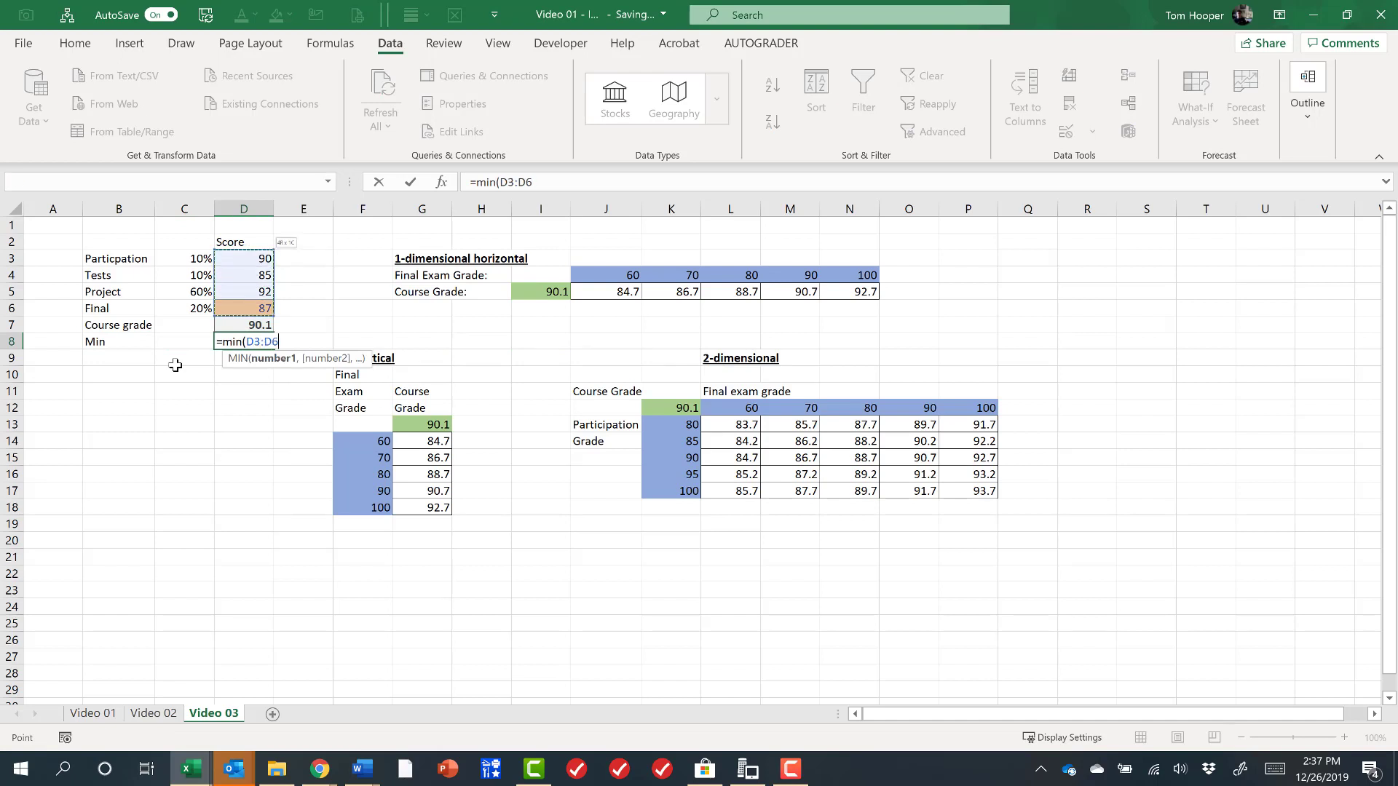
pyautogui.press('Return')
# Step: Label B9 as max and calculate the highest score in D9 with a MAX formula over D3:D6
pyautogui.write('ma')
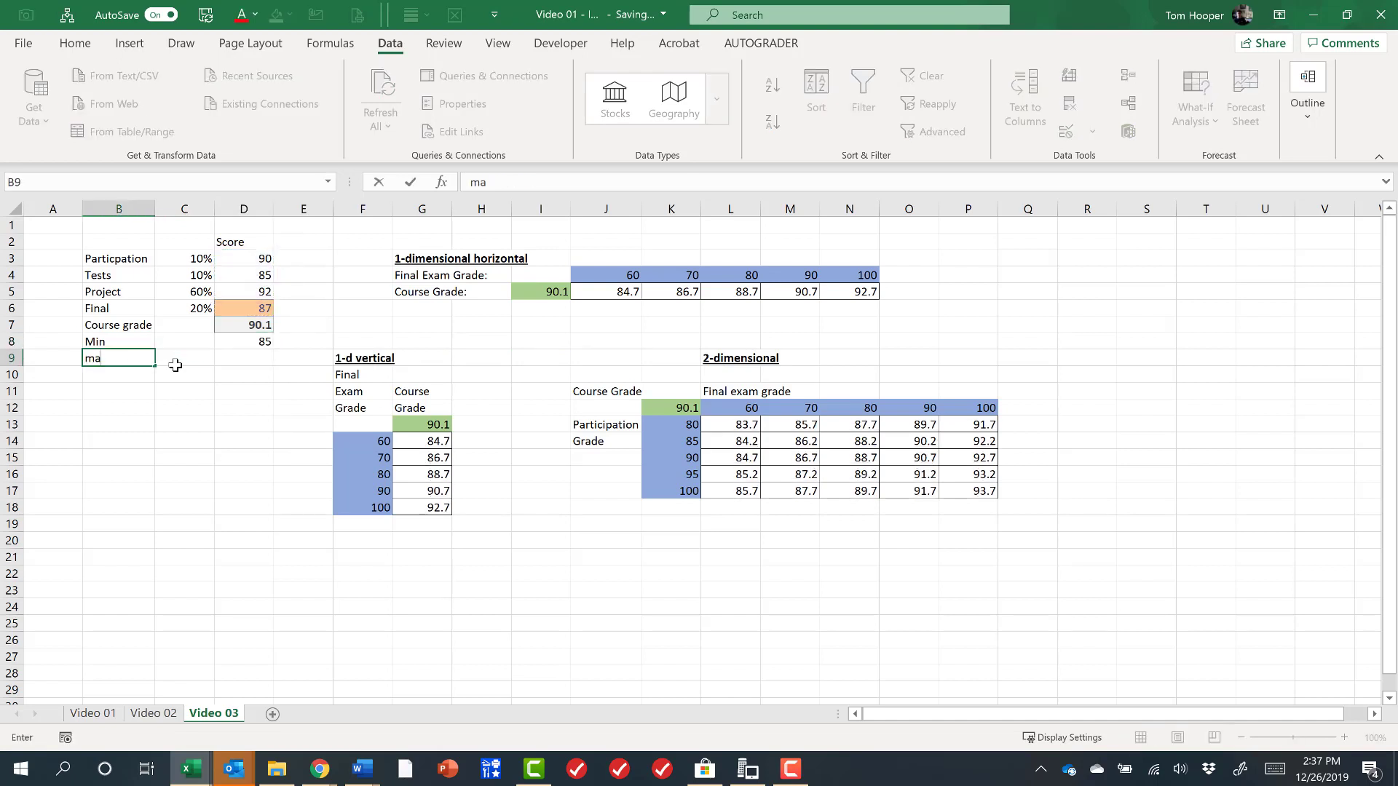
pyautogui.press('Tab')
pyautogui.press('Tab')
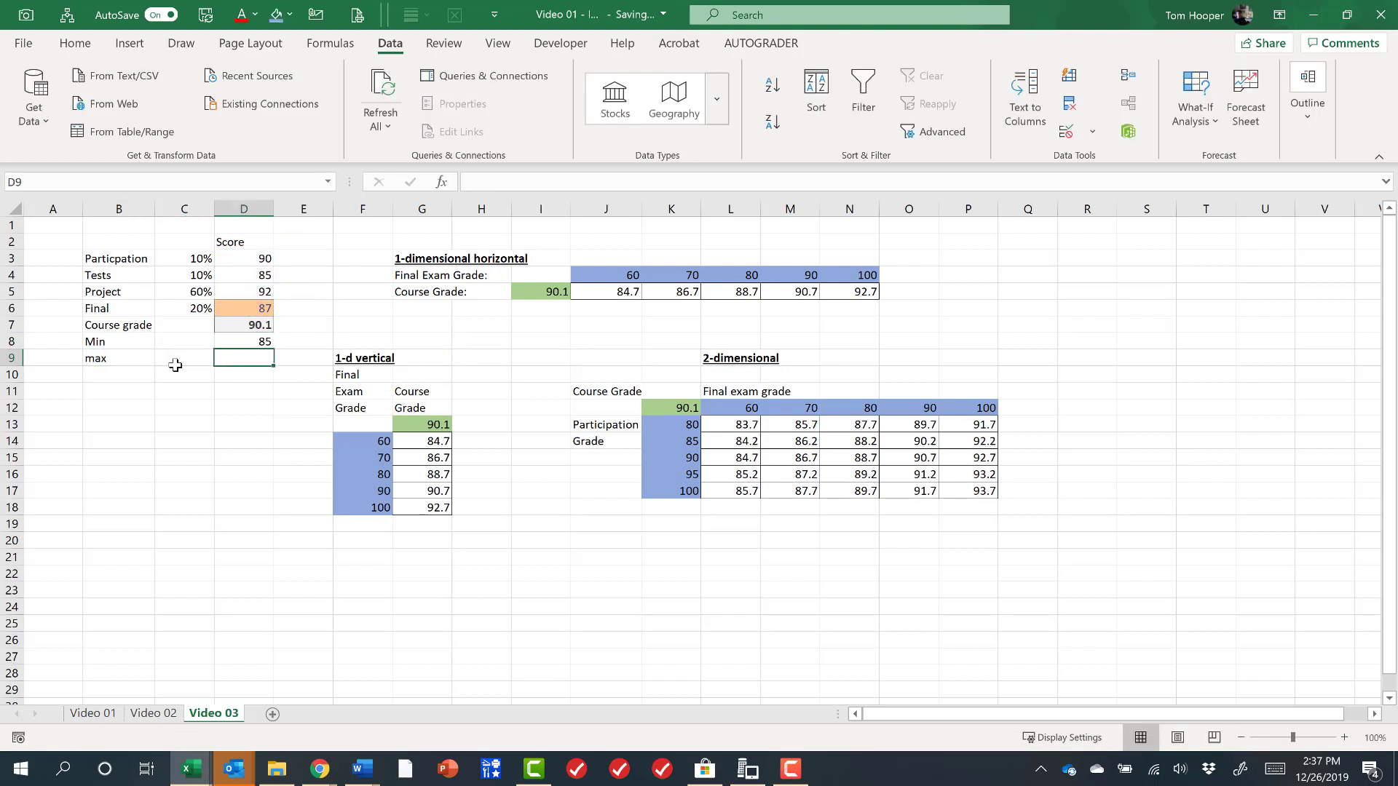
pyautogui.write('=max(')
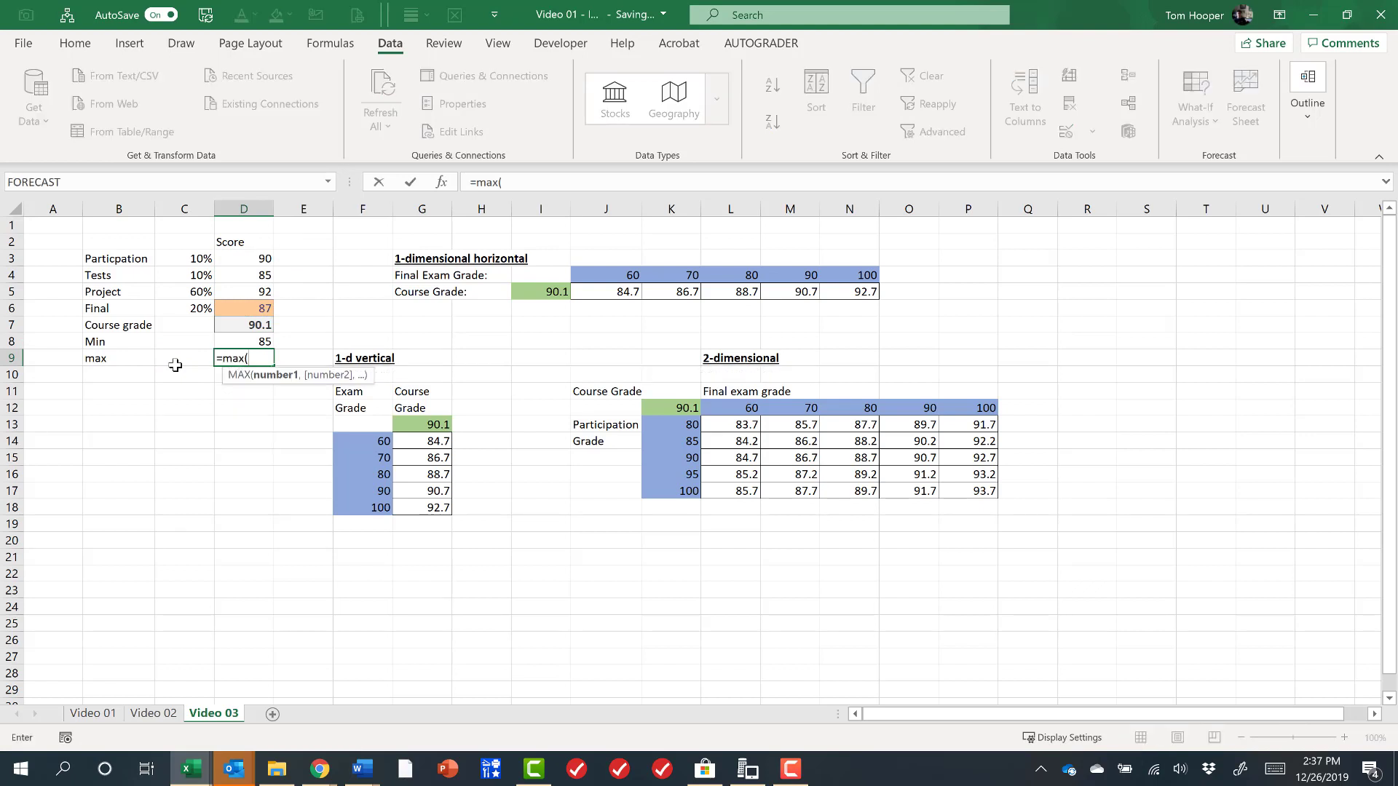
pyautogui.press('Up')
pyautogui.press('Up')
pyautogui.press('Up')
pyautogui.hotkey('shift', 'Up')
pyautogui.hotkey('shift', 'Up')
pyautogui.hotkey('shift', 'Up')
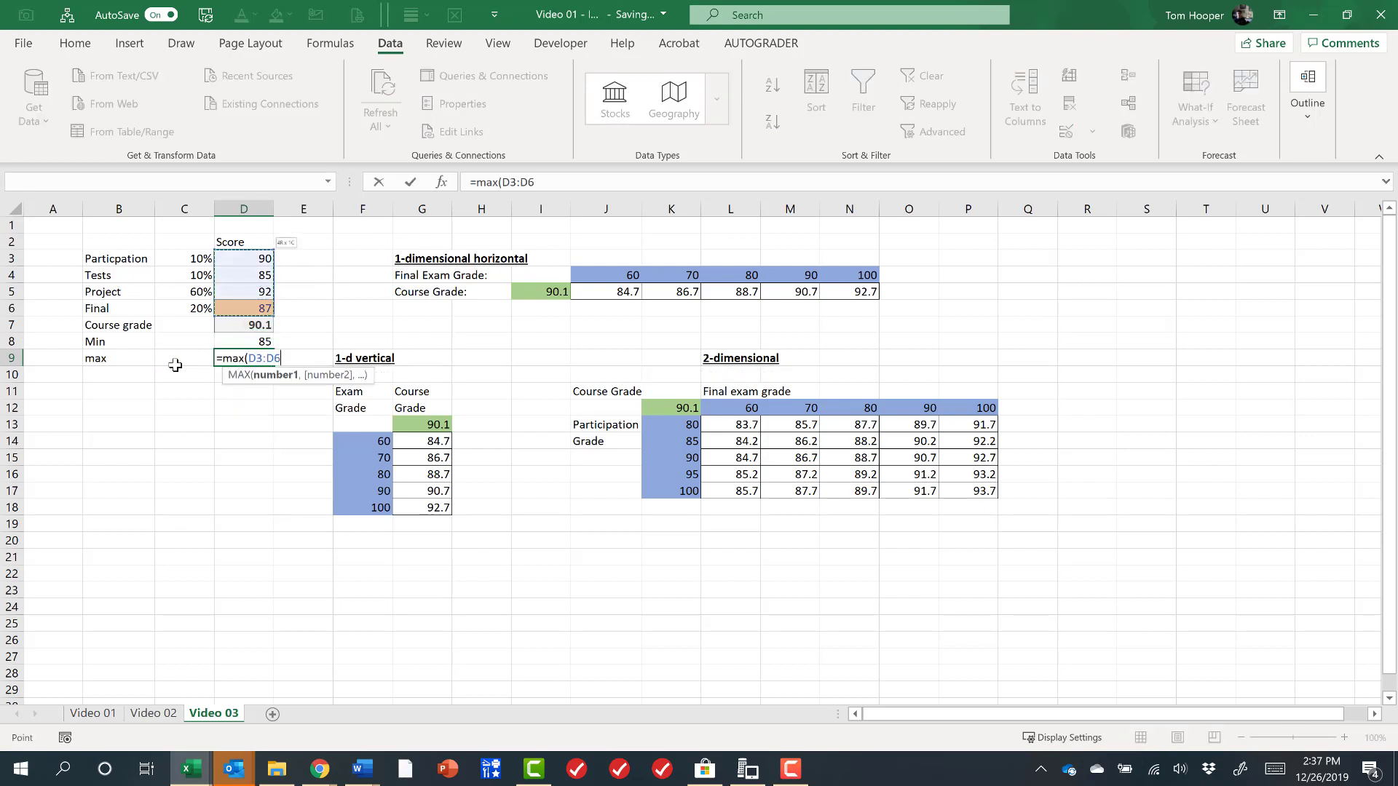
pyautogui.press('Return')
pyautogui.click(175, 364)
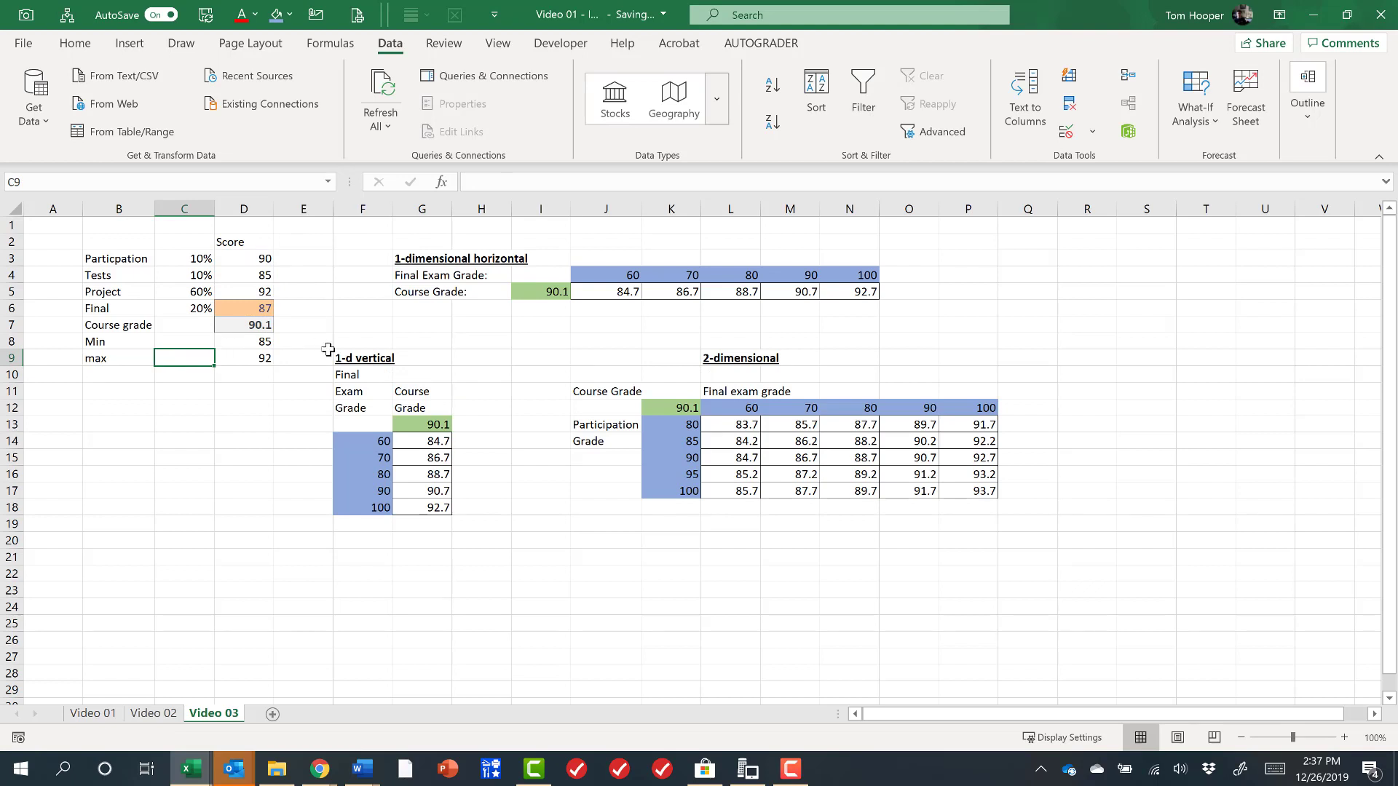
# Step: Label G6 as Min and G7 as Max below the course grade row of the horizontal data table
pyautogui.click(402, 312)
pyautogui.write('Min')
pyautogui.press('Return')
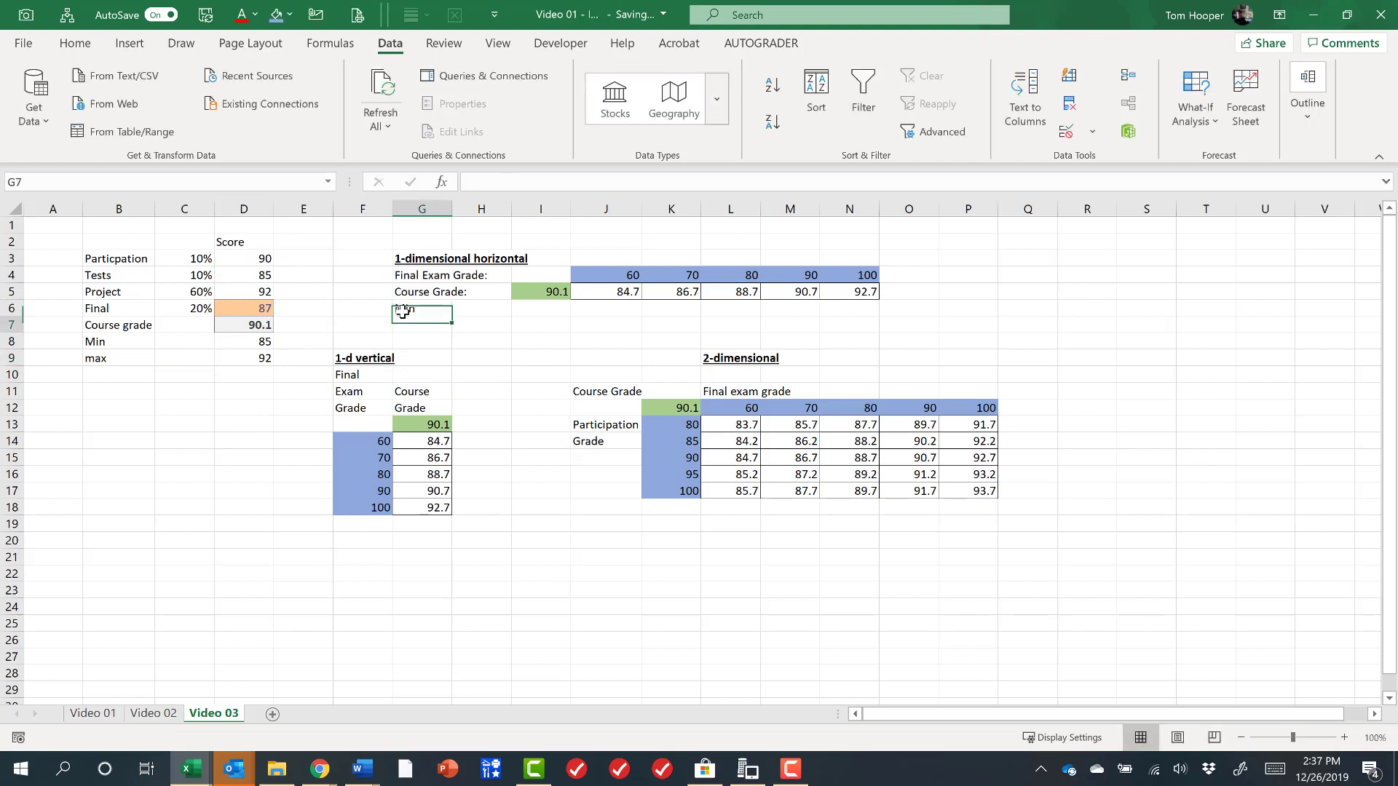
pyautogui.write('Max')
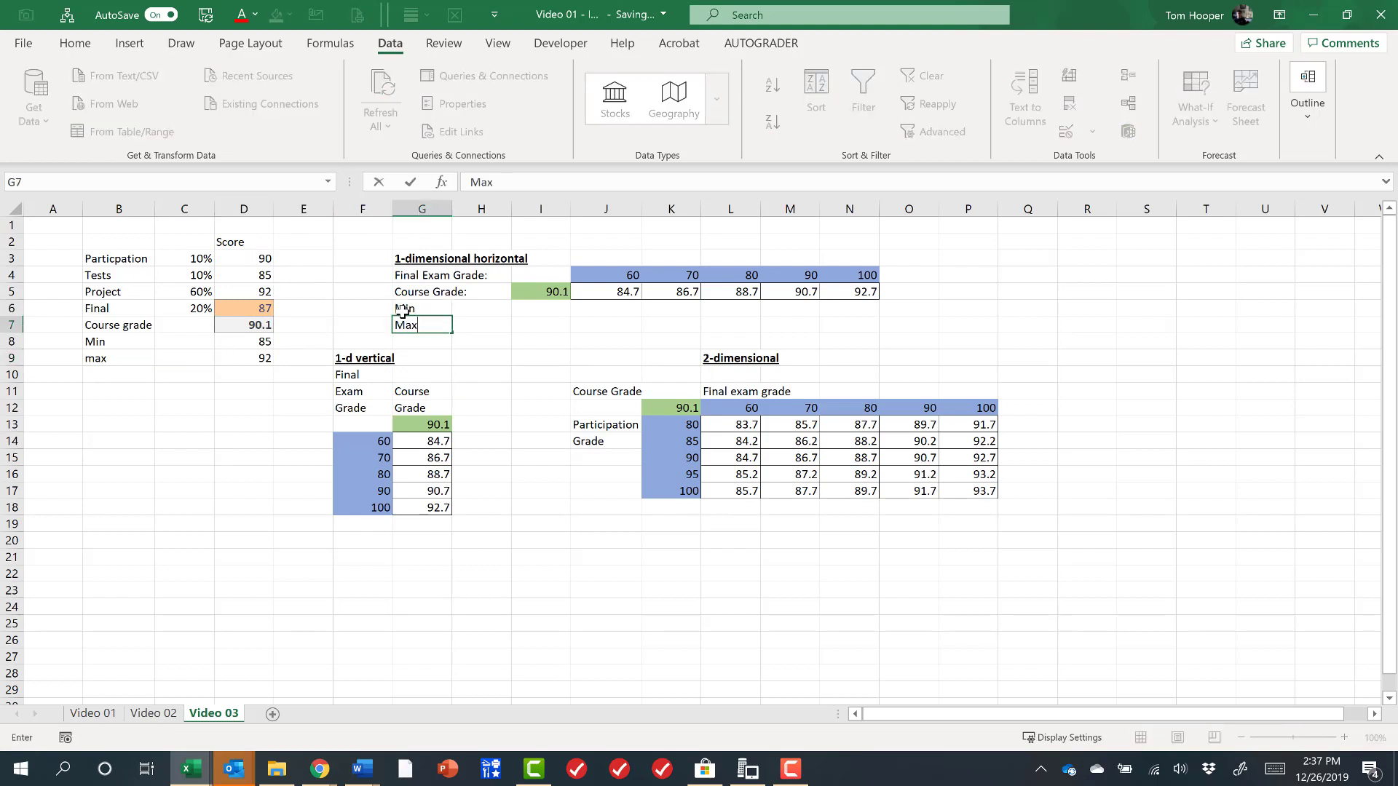
pyautogui.press('Tab')
# Step: Link I6 to the minimum score in D8 and I7 to the maximum score in D9
pyautogui.press('Up')
pyautogui.press('Right')
pyautogui.write('=')
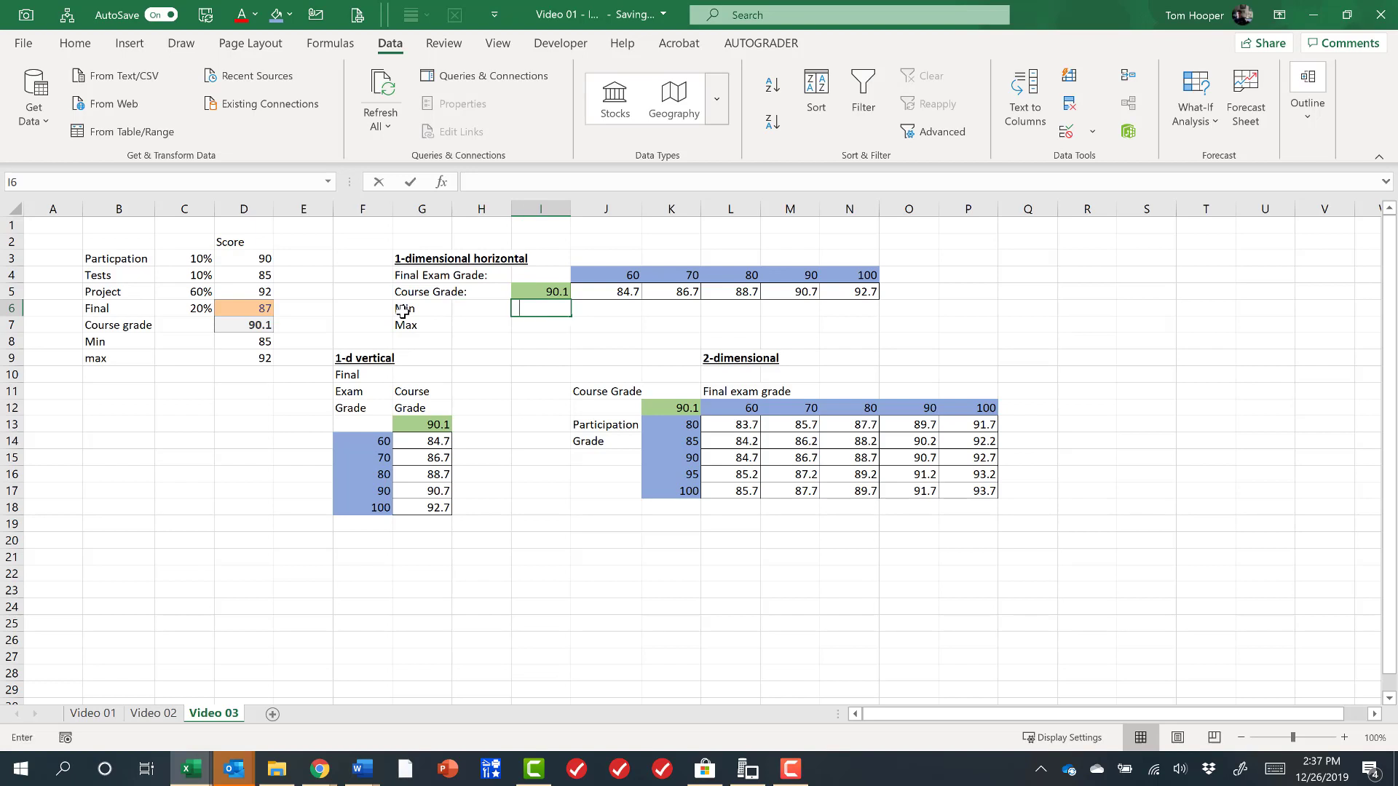
pyautogui.click(251, 344)
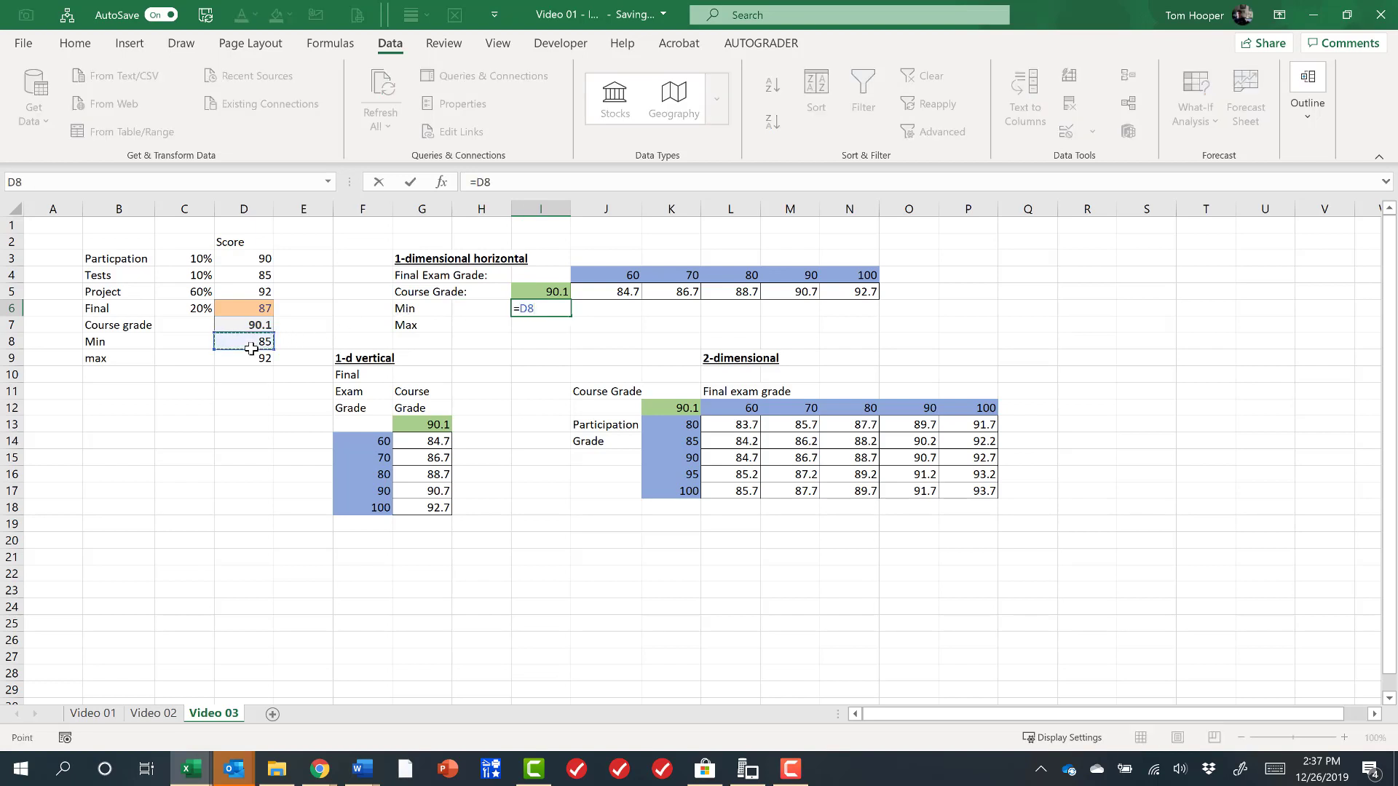
pyautogui.press('Return')
pyautogui.write('=')
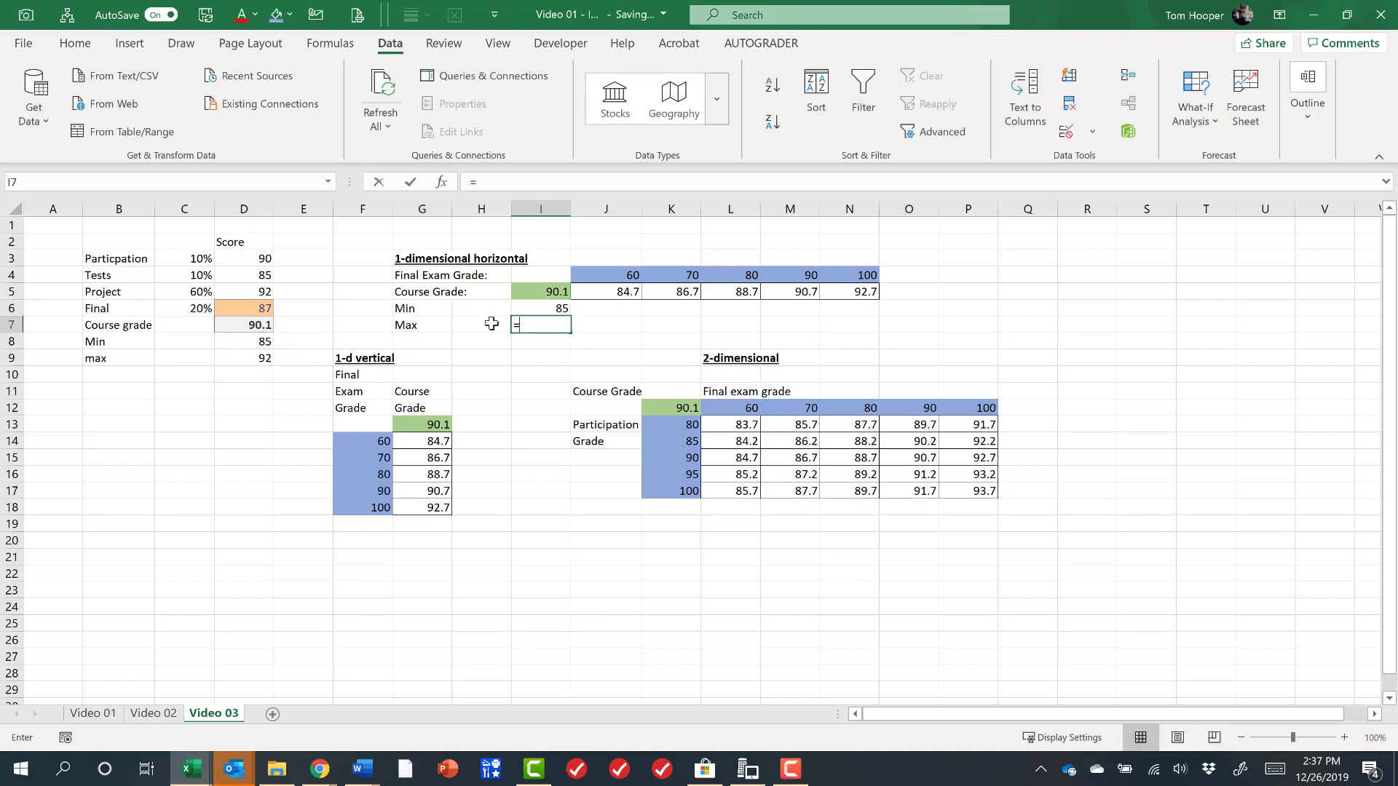
pyautogui.click(231, 357)
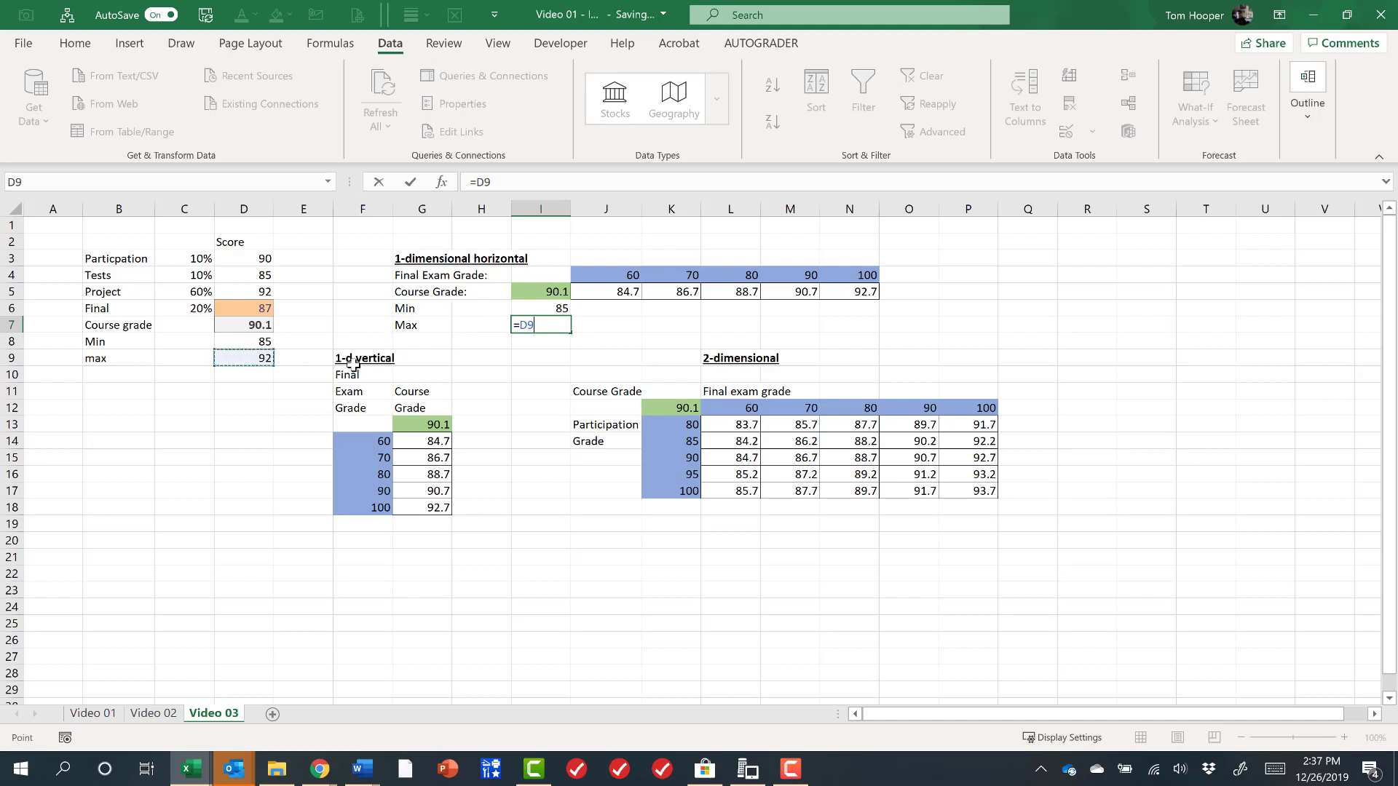
pyautogui.press('Return')
# Step: Copy I5 down over I5:I7 to give the Min and Max links its green fill, and add all borders to J6:N7
pyautogui.press('Up')
pyautogui.press('Up')
pyautogui.press('Up')
pyautogui.hotkey('ctrl', 'c')
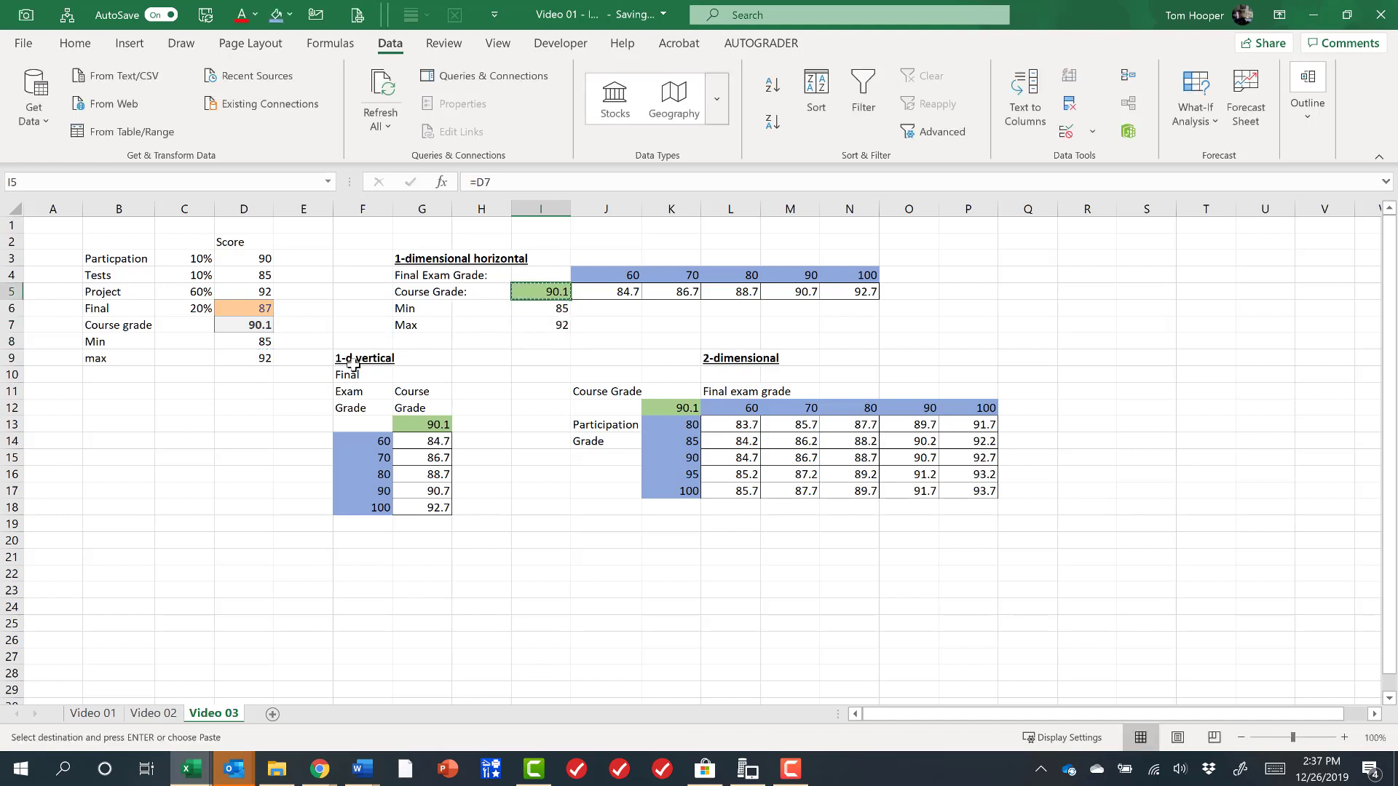
pyautogui.hotkey('shift', 'Down')
pyautogui.hotkey('shift', 'Down')
pyautogui.hotkey('ctrl', 'v')
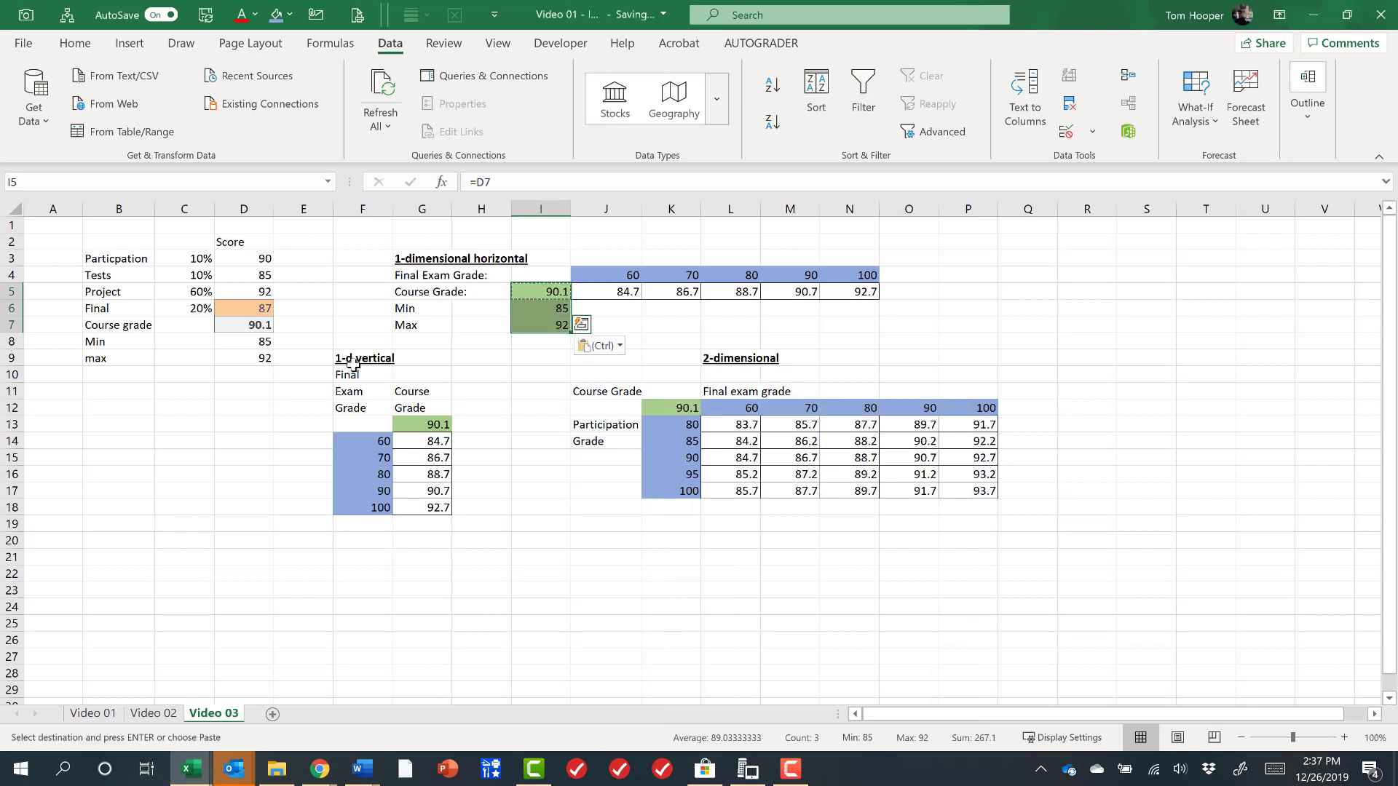
pyautogui.press('Escape')
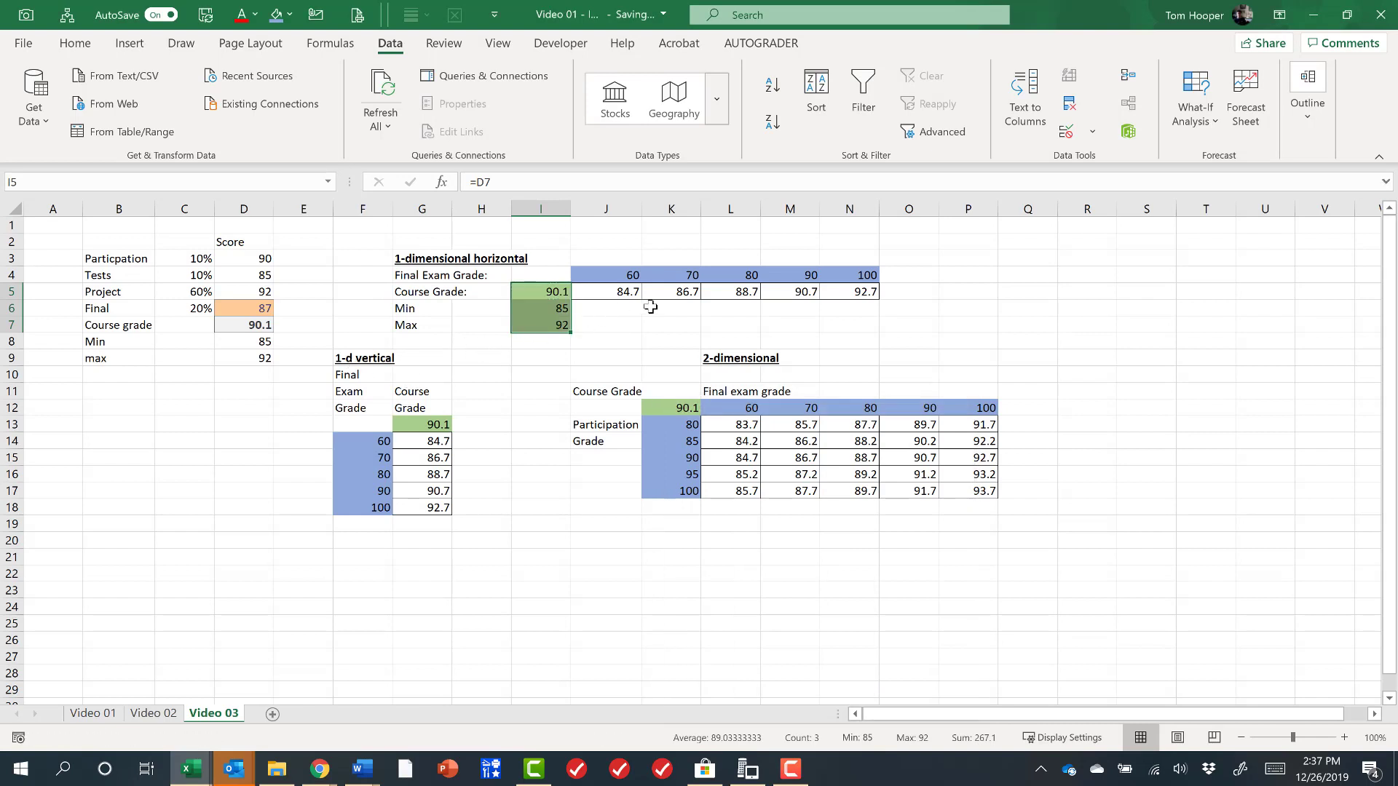
pyautogui.moveTo(594, 306); pyautogui.dragTo(864, 327)
pyautogui.hotkey('alt', 'h')
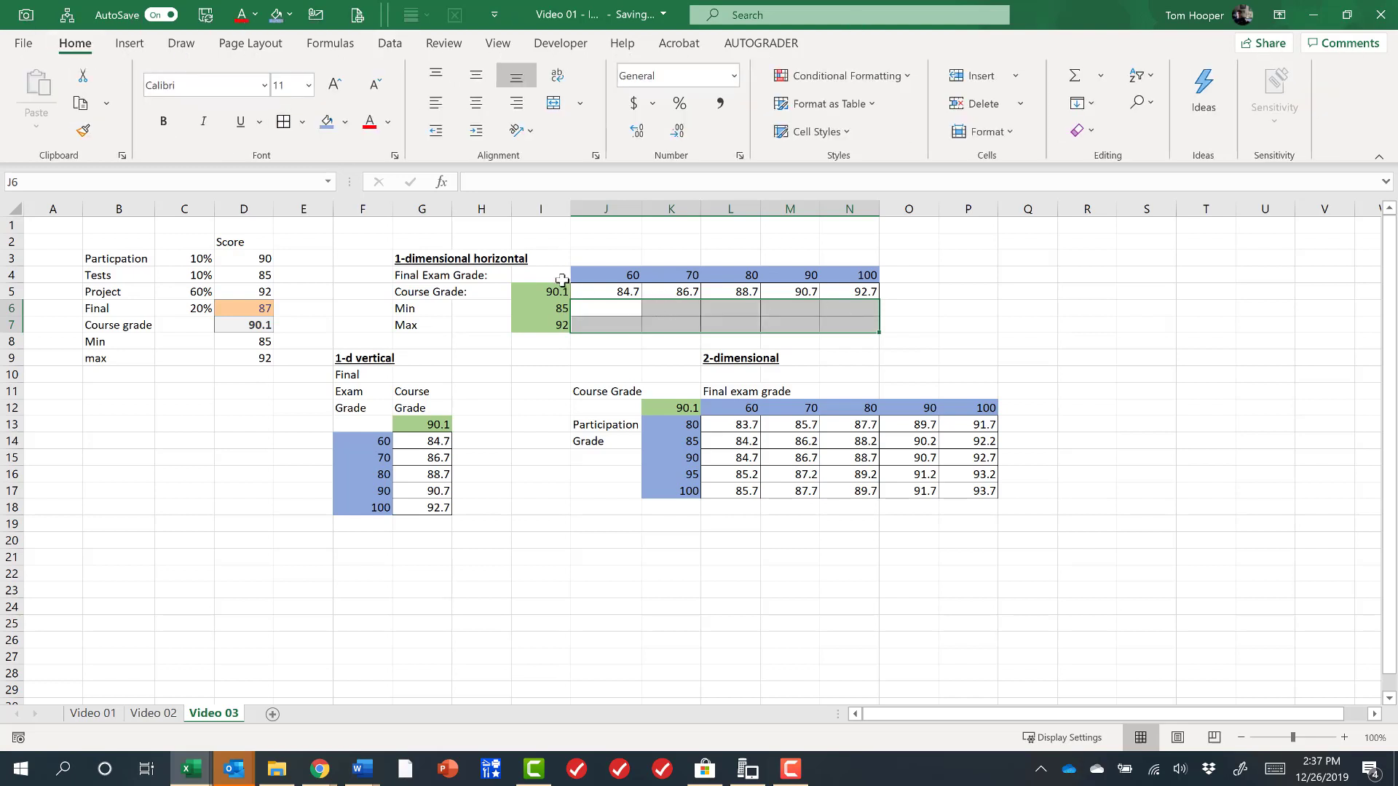
# Step: Check the TABLE formula across J5:N5 and try to clear the single cell J5
pyautogui.moveTo(561, 277); pyautogui.dragTo(852, 321)
pyautogui.click(635, 294)
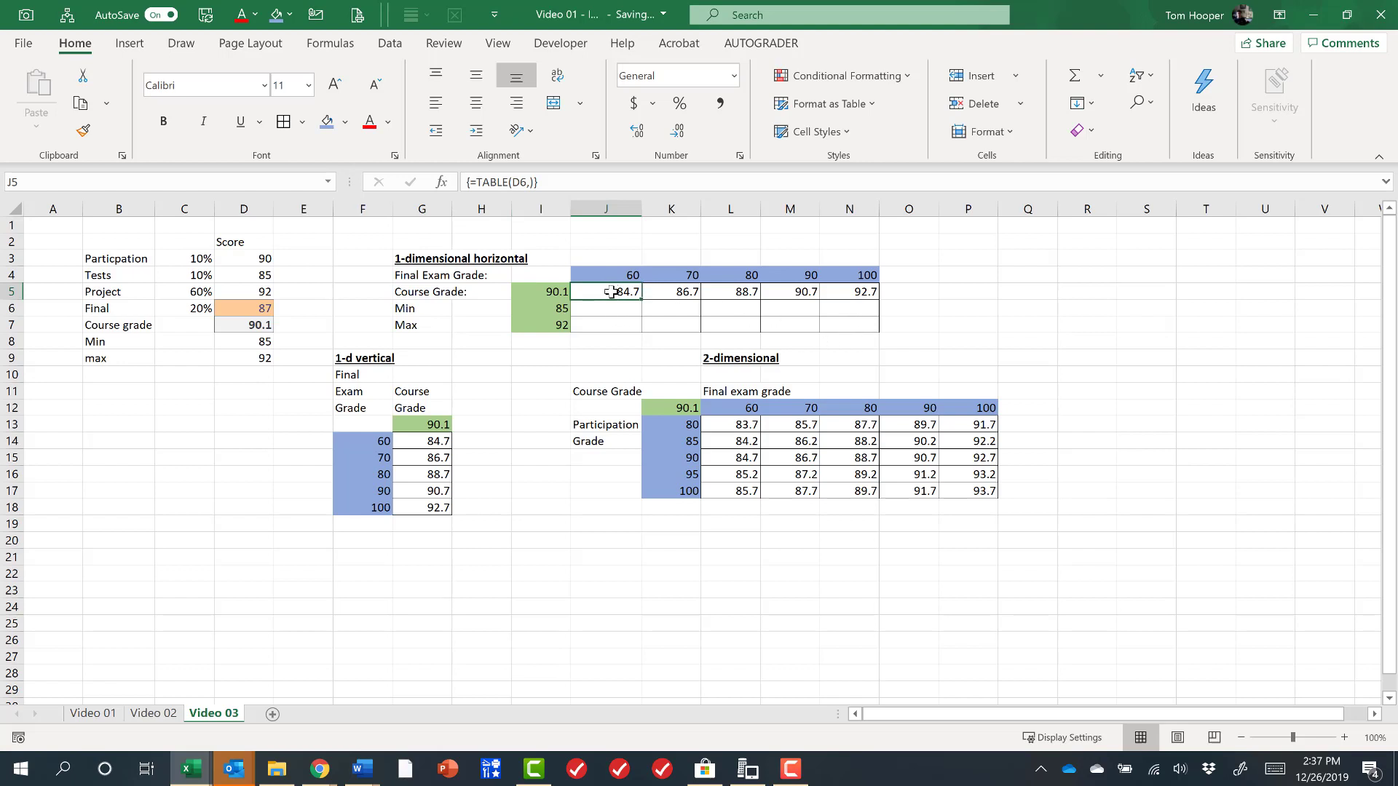
pyautogui.moveTo(612, 292); pyautogui.dragTo(848, 291)
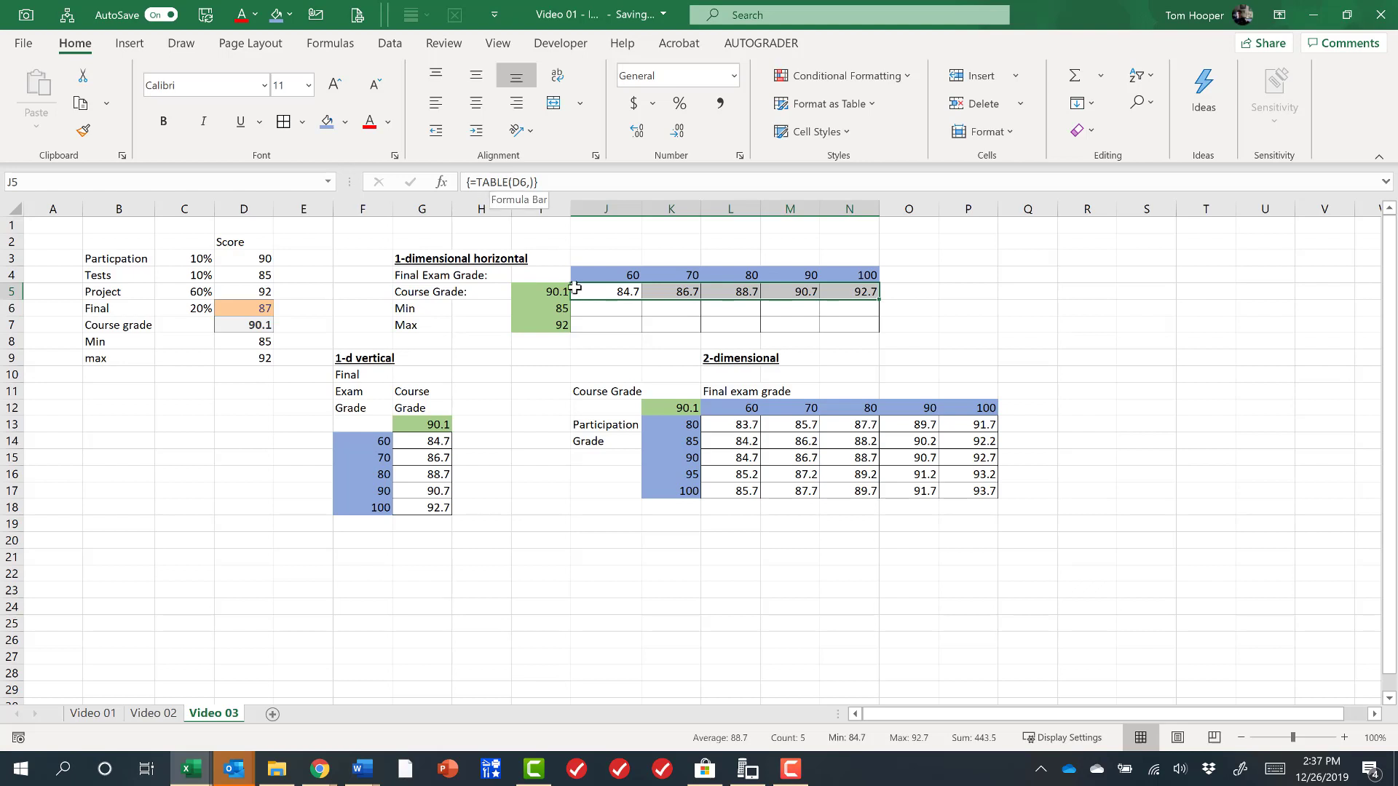
pyautogui.click(627, 339)
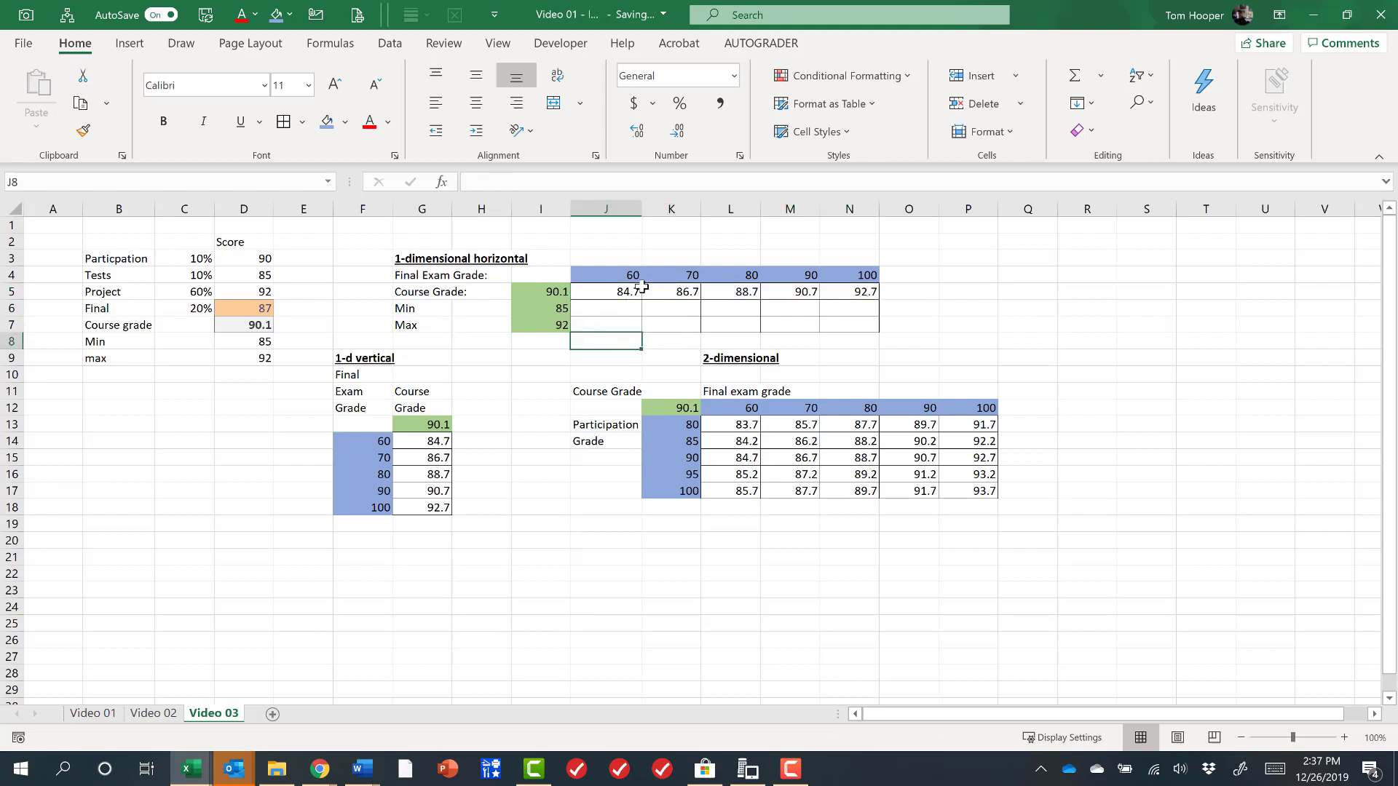
pyautogui.click(604, 289)
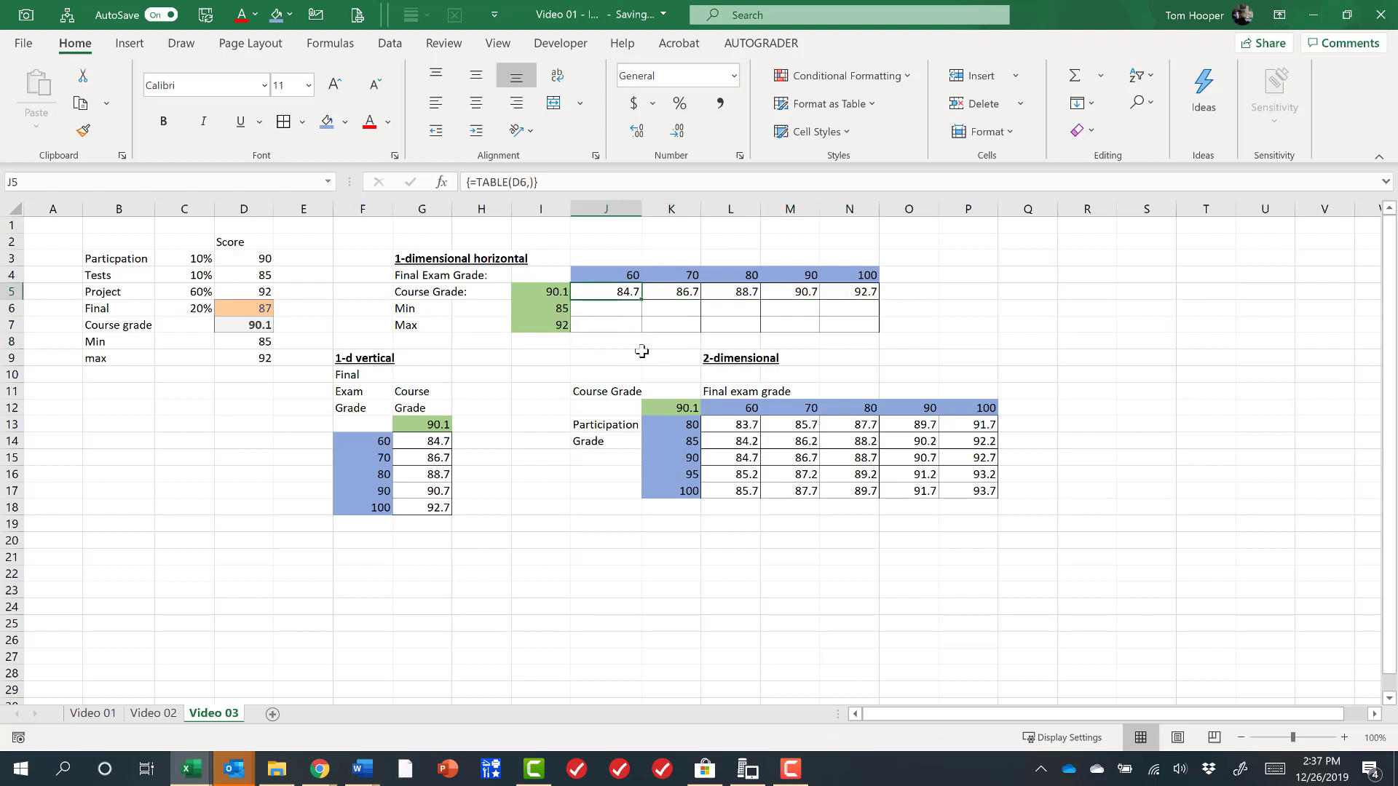
pyautogui.press('Delete')
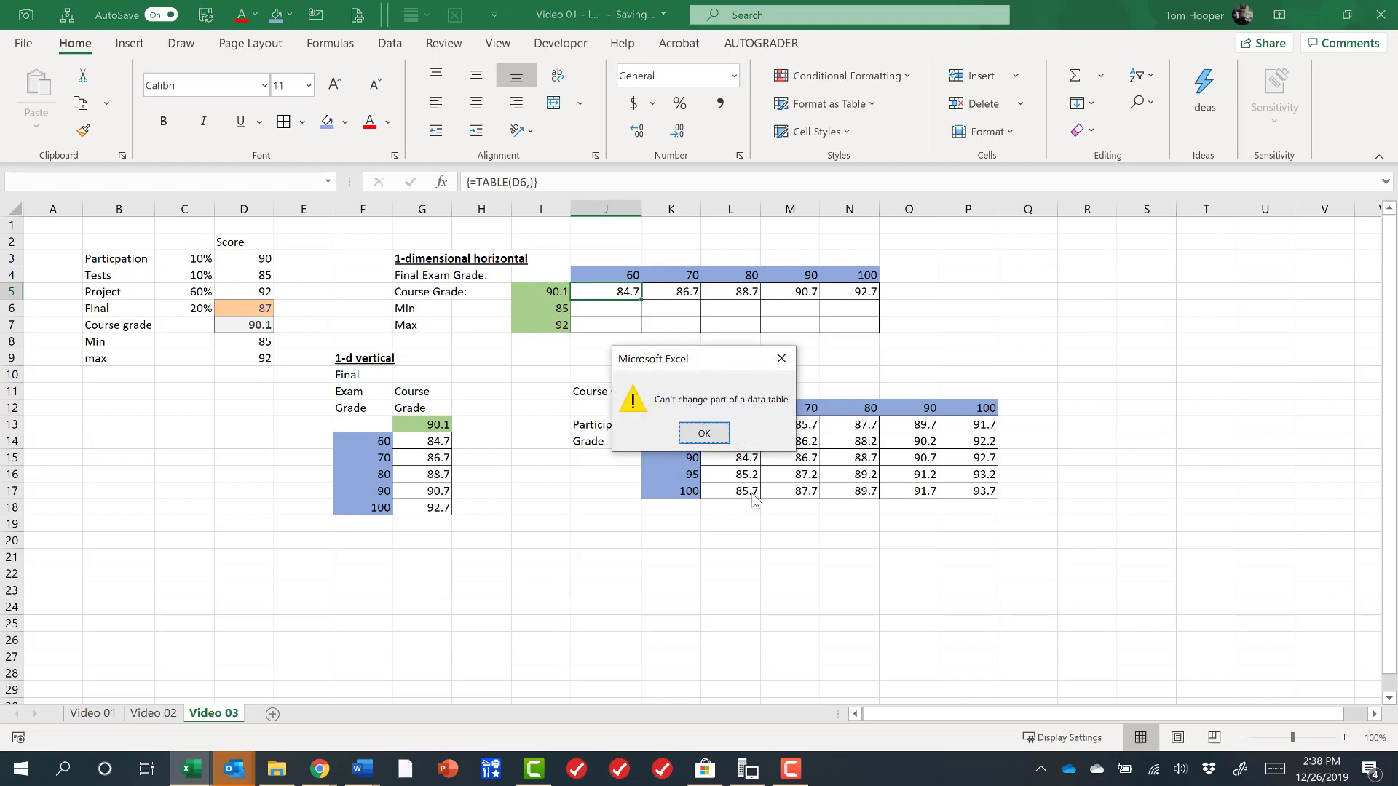
pyautogui.click(710, 434)
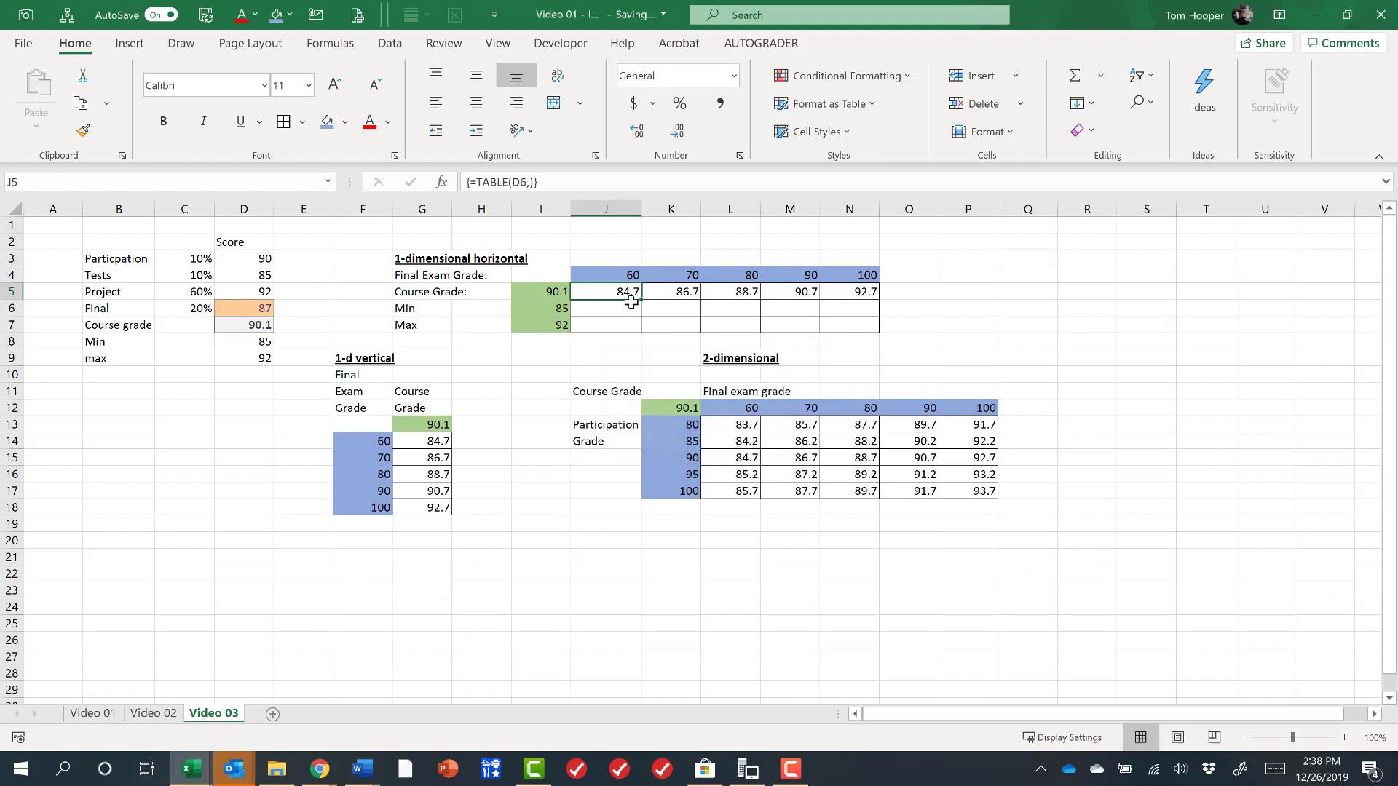
# Step: Clear the existing results in J5:N5 and create a What-If data table over I4:N7 with D6 as the row input cell
pyautogui.moveTo(627, 294); pyautogui.dragTo(847, 292)
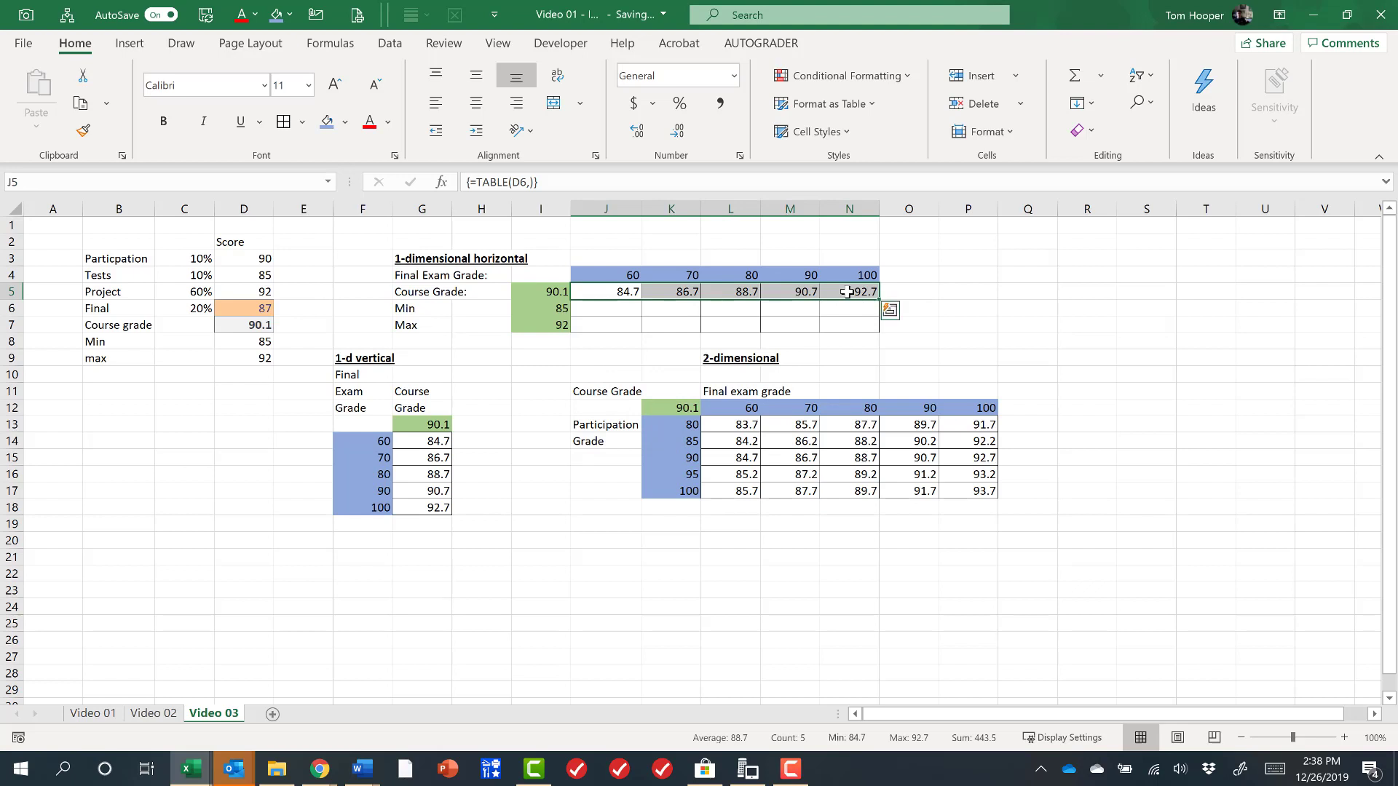
pyautogui.press('Delete')
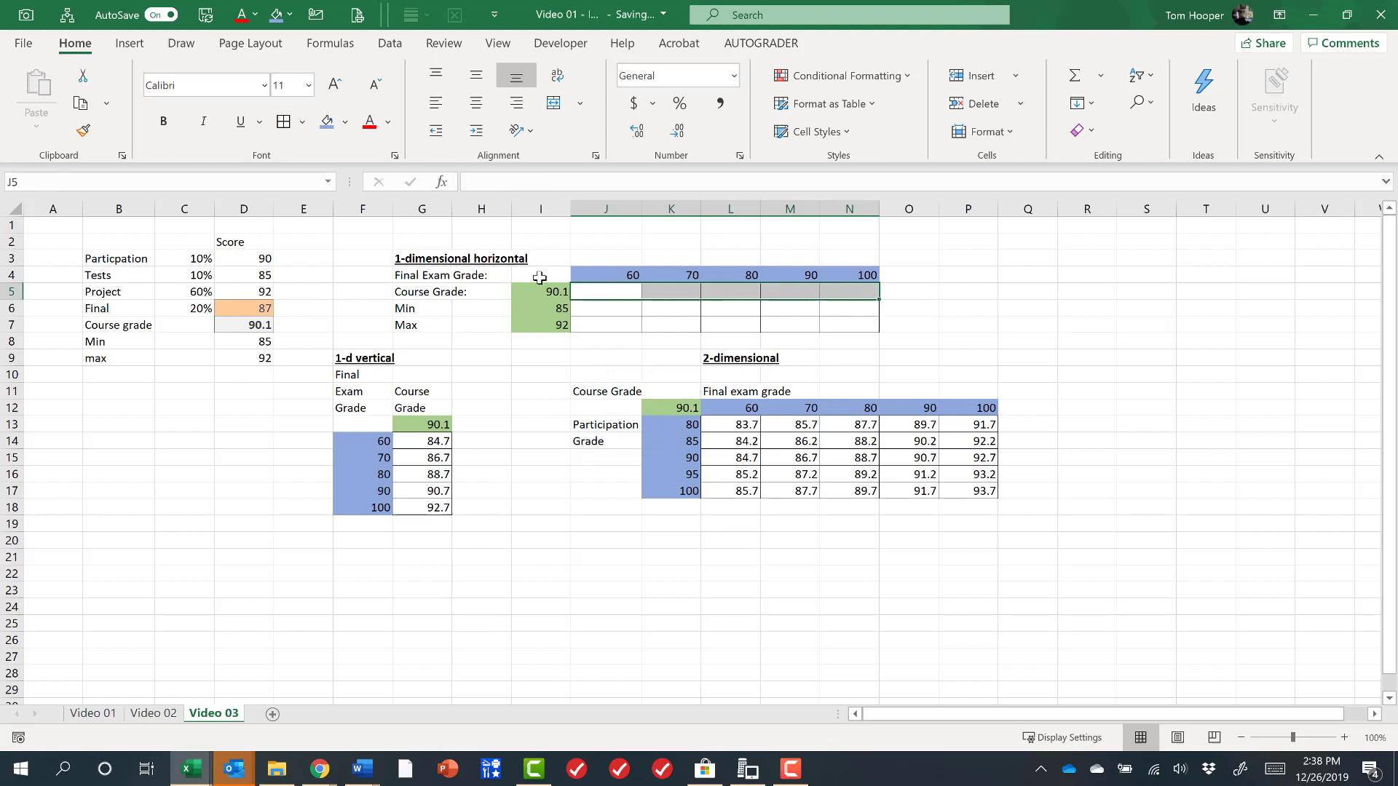
pyautogui.moveTo(547, 269); pyautogui.dragTo(845, 327)
pyautogui.hotkey('alt', 'a')
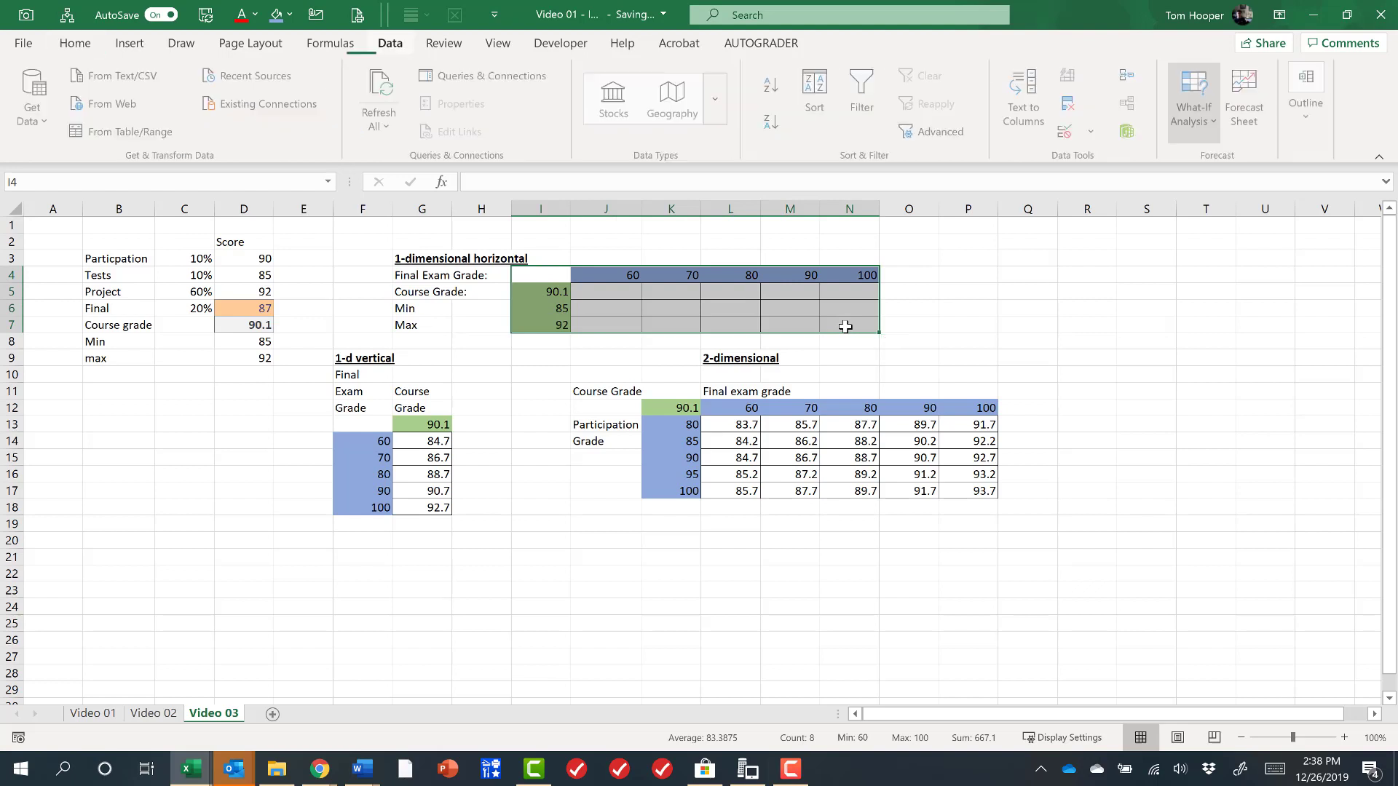
pyautogui.press('w')
pyautogui.press('t')
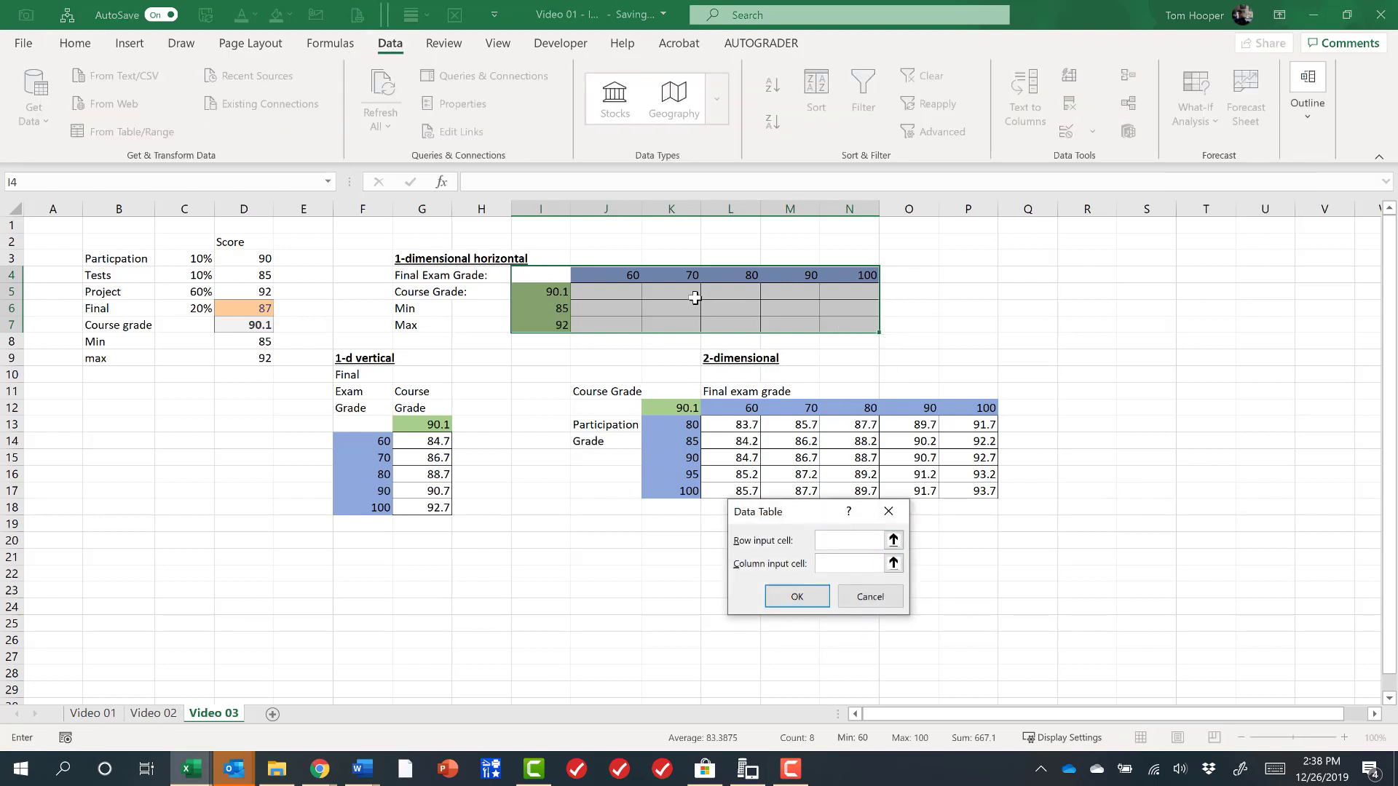
pyautogui.click(262, 307)
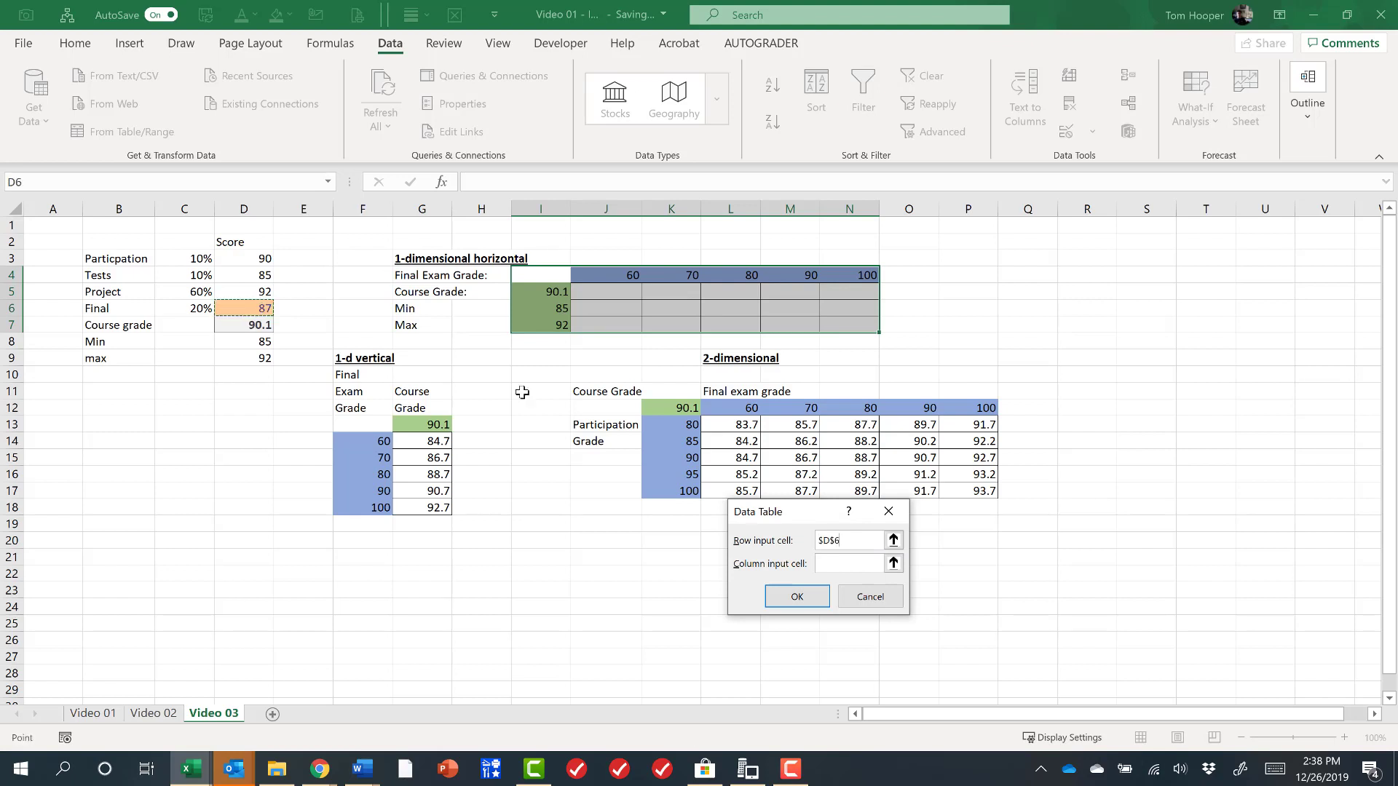
pyautogui.click(796, 597)
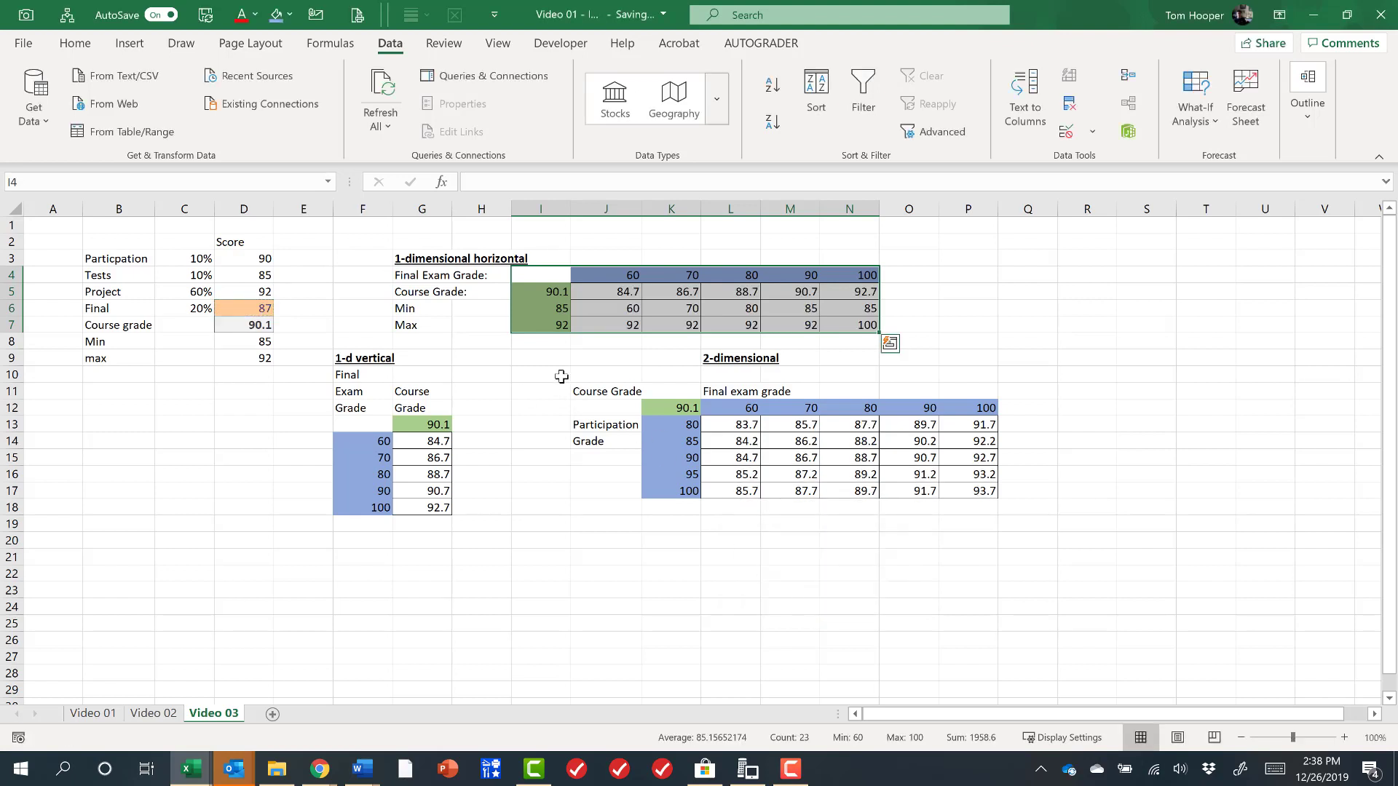
# Step: Select the course grade link cell G13 of the vertical data table
pyautogui.click(436, 422)
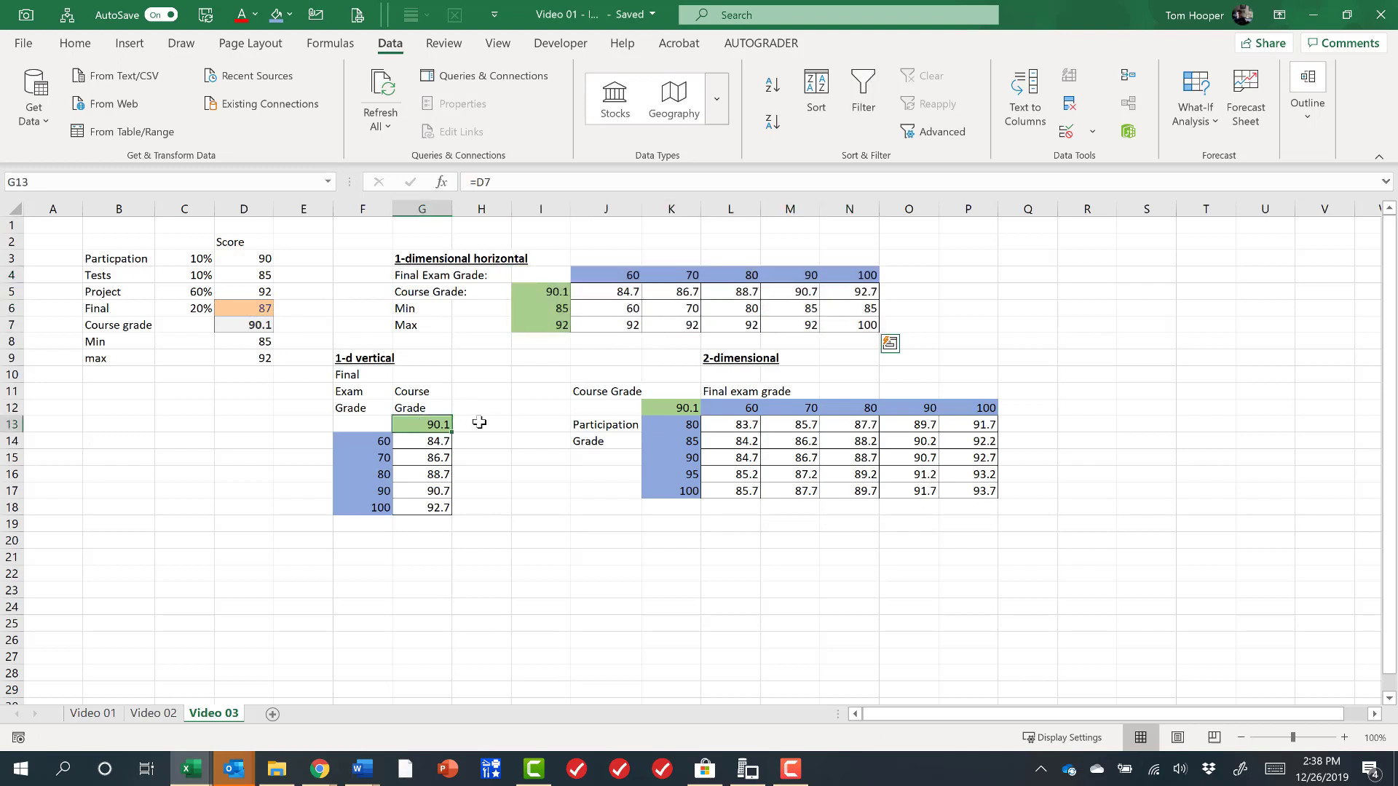